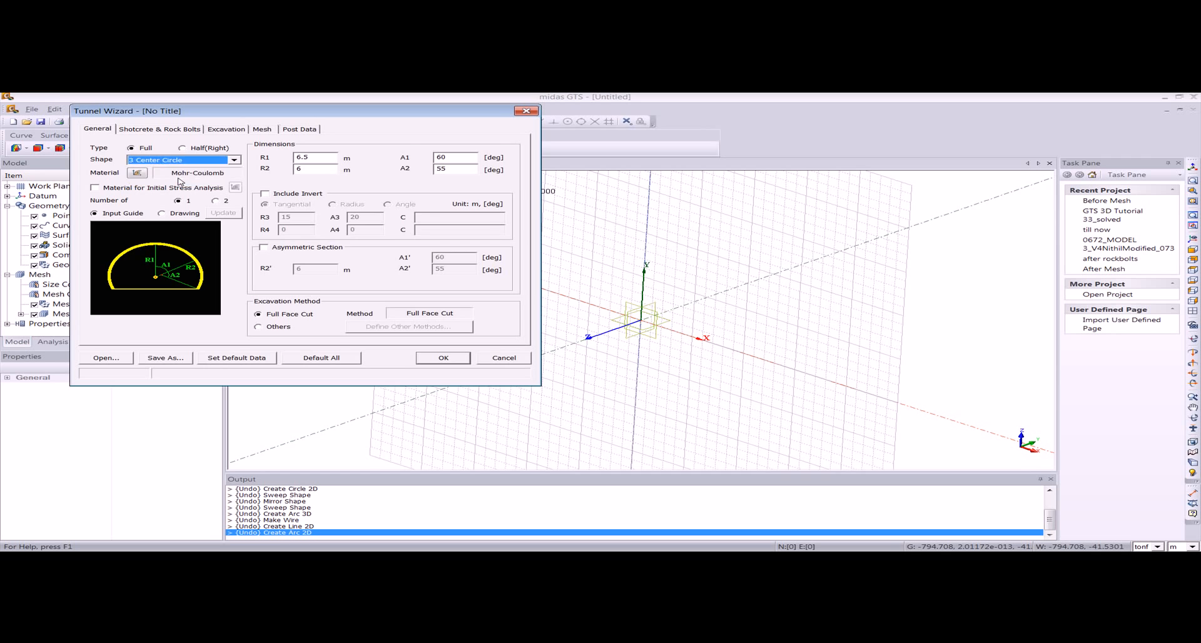
Set the tunnel's excavation advancing lengths to 10@5,5@12 in the Tunnel Wizard
left_click(154, 130)
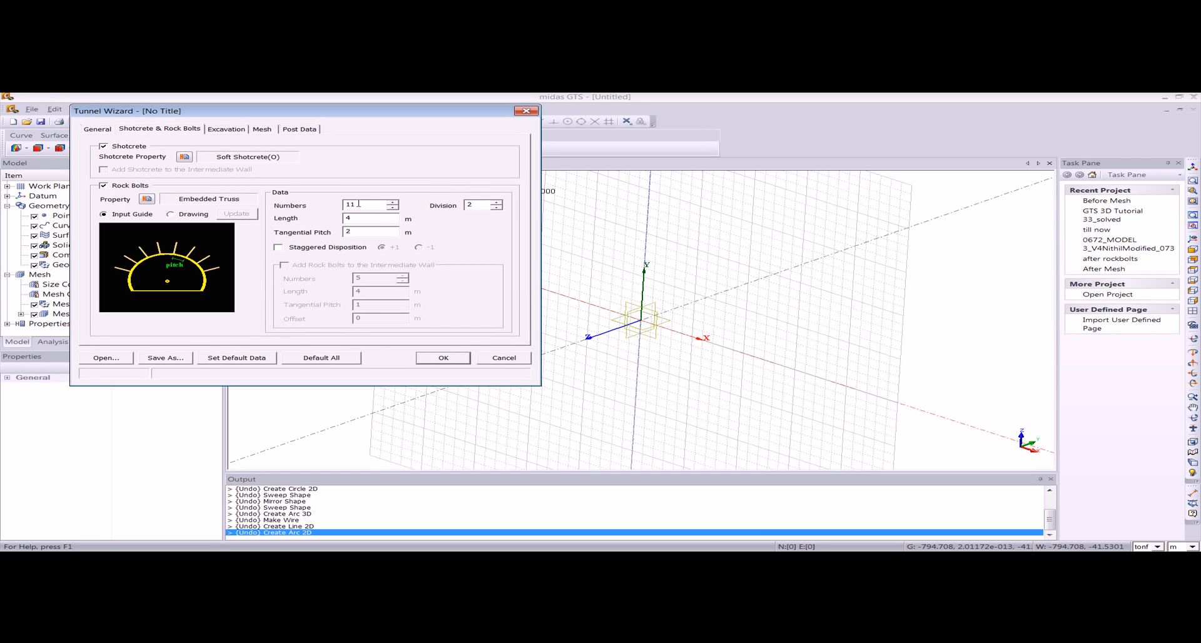
left_click(226, 129)
left_click_drag(309, 155, 243, 153)
type("0@")
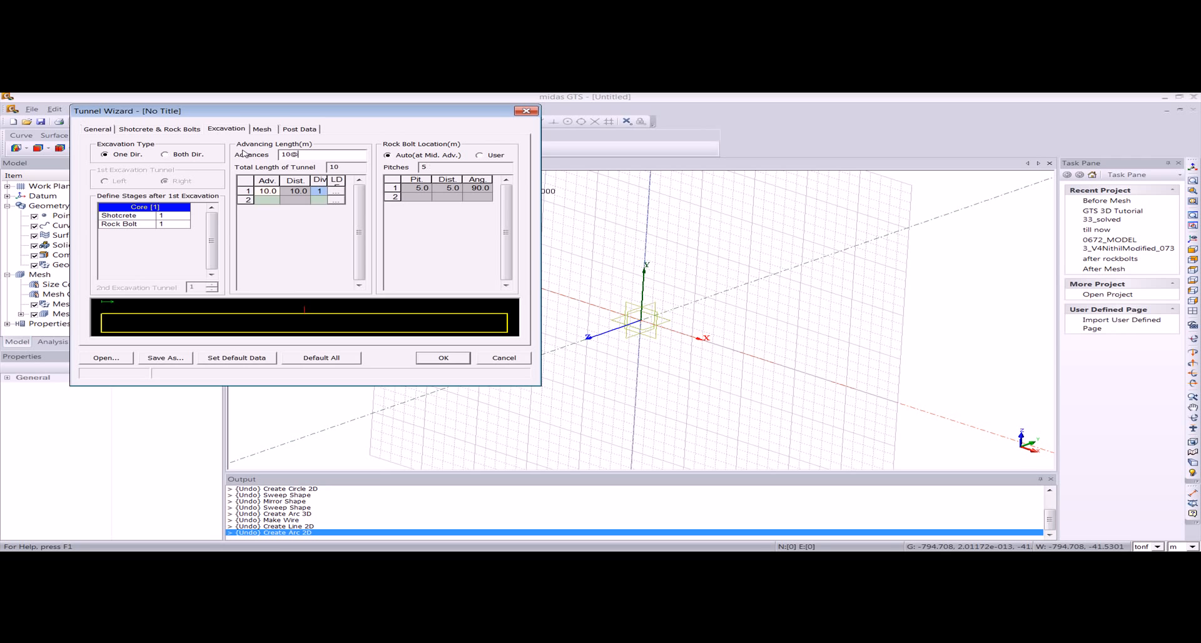
type("5")
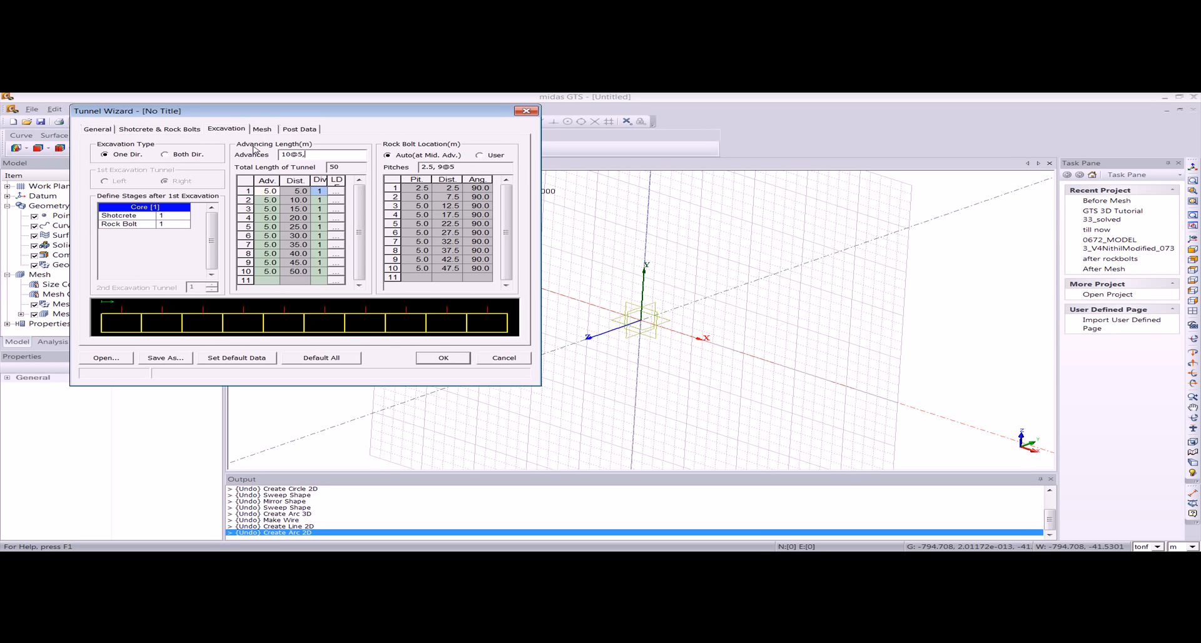
type(",5@12")
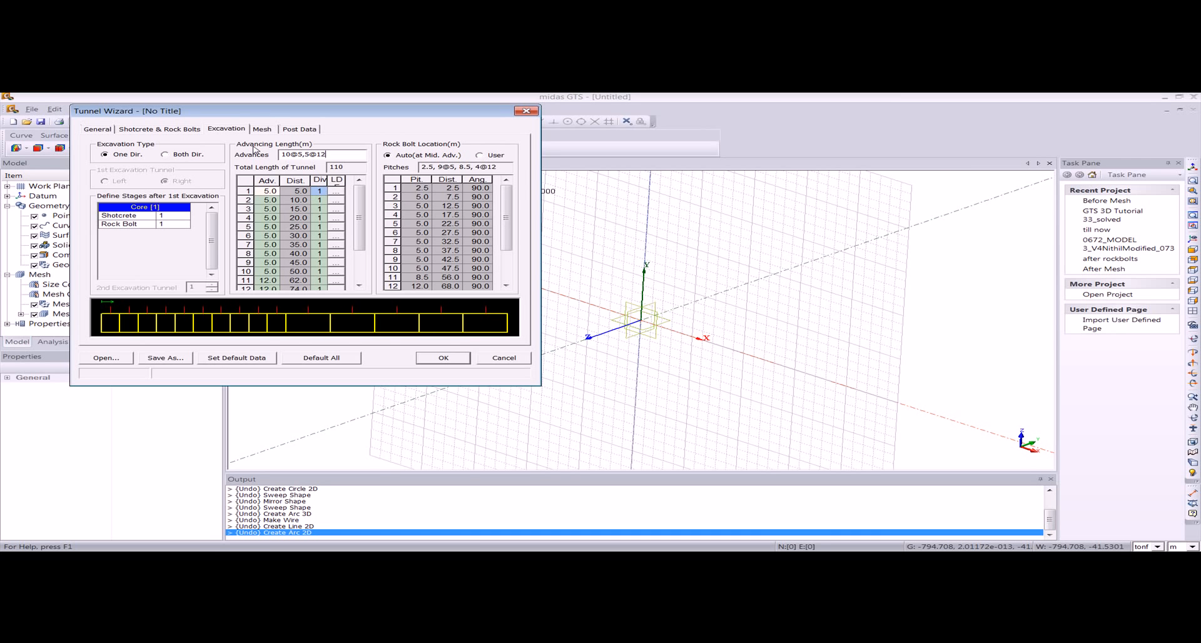
double_click(337, 167)
Set the division count to 5 for each of the 15 excavation advances
left_click(319, 191)
type("5")
key("Return")
type("5")
key("Return")
type("5")
key("Return")
type("5")
key("Return")
type("5")
key("Return")
type("5")
key("Return")
type("5")
key("Return")
type("5")
key("Return")
type("5")
key("Return")
type("5")
key("Return")
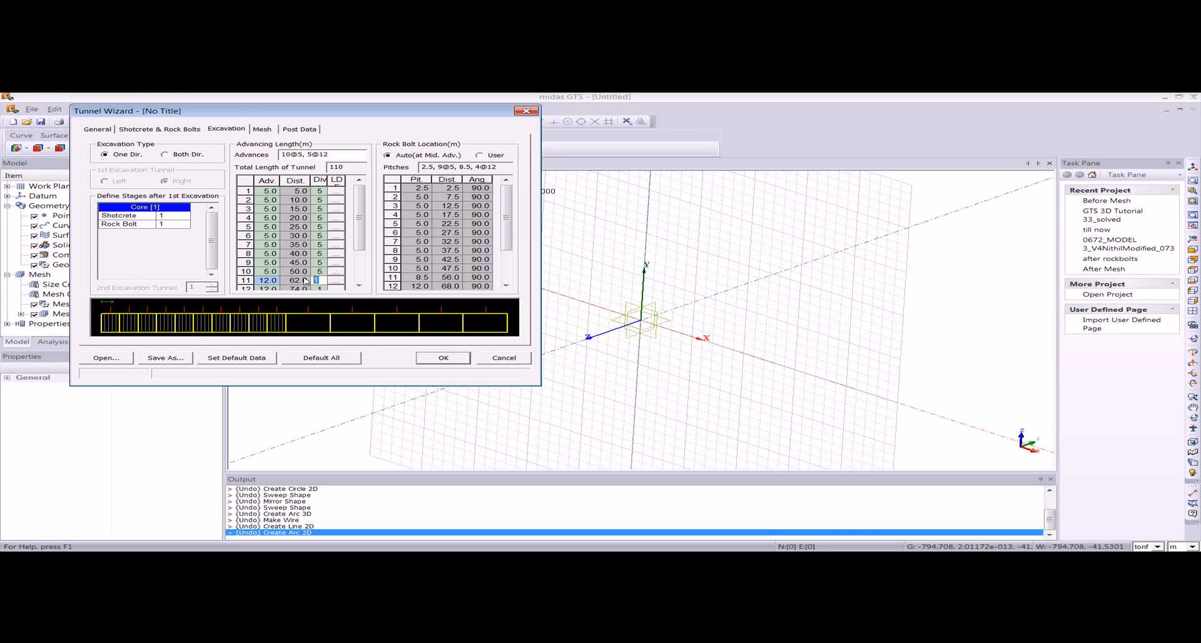
type("5")
key("Return")
type("5")
key("Return")
type("5")
key("Return")
type("5")
left_click(358, 286)
key("Return")
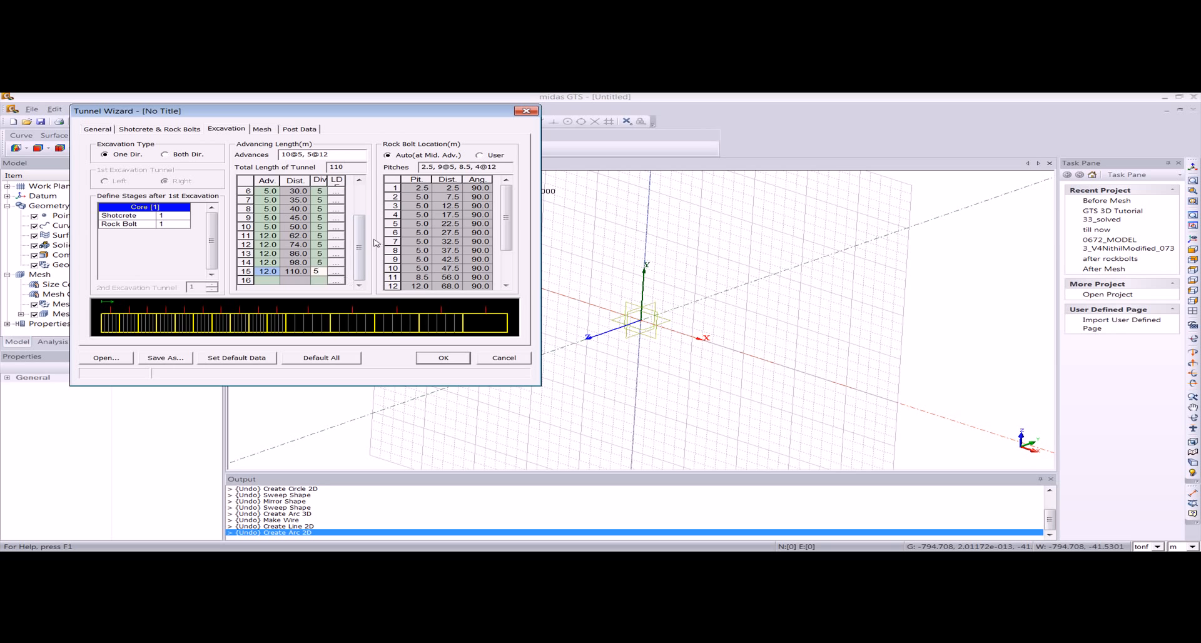
left_click_drag(361, 245, 374, 221)
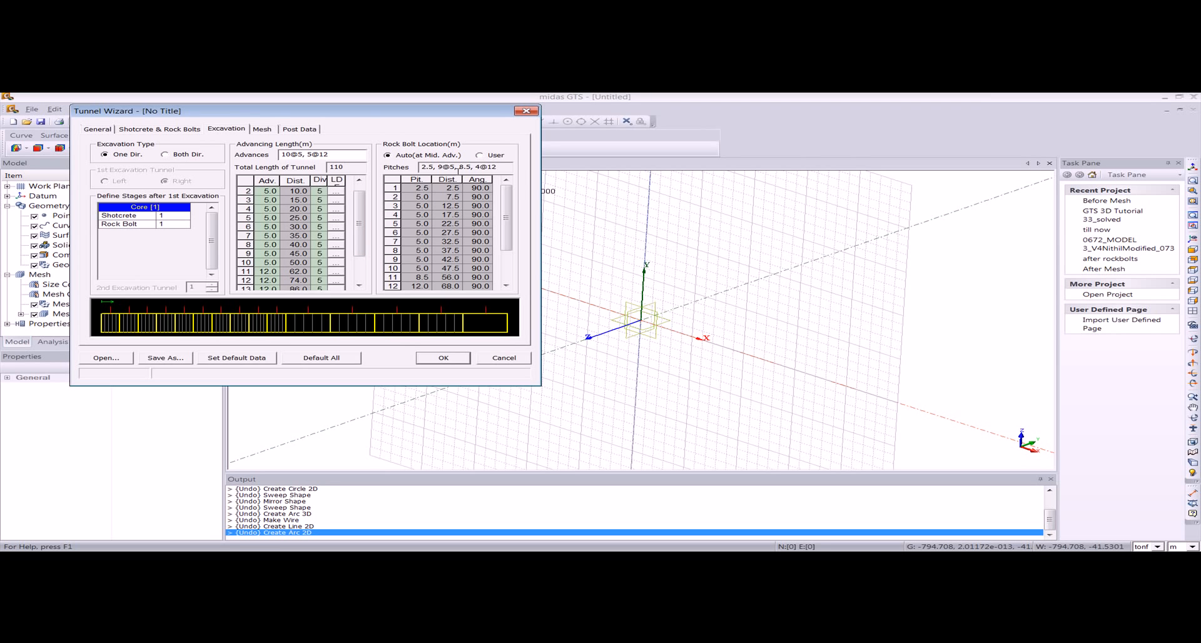
Review the wizard's mesh and post data settings and generate the tunnel model
left_click(261, 130)
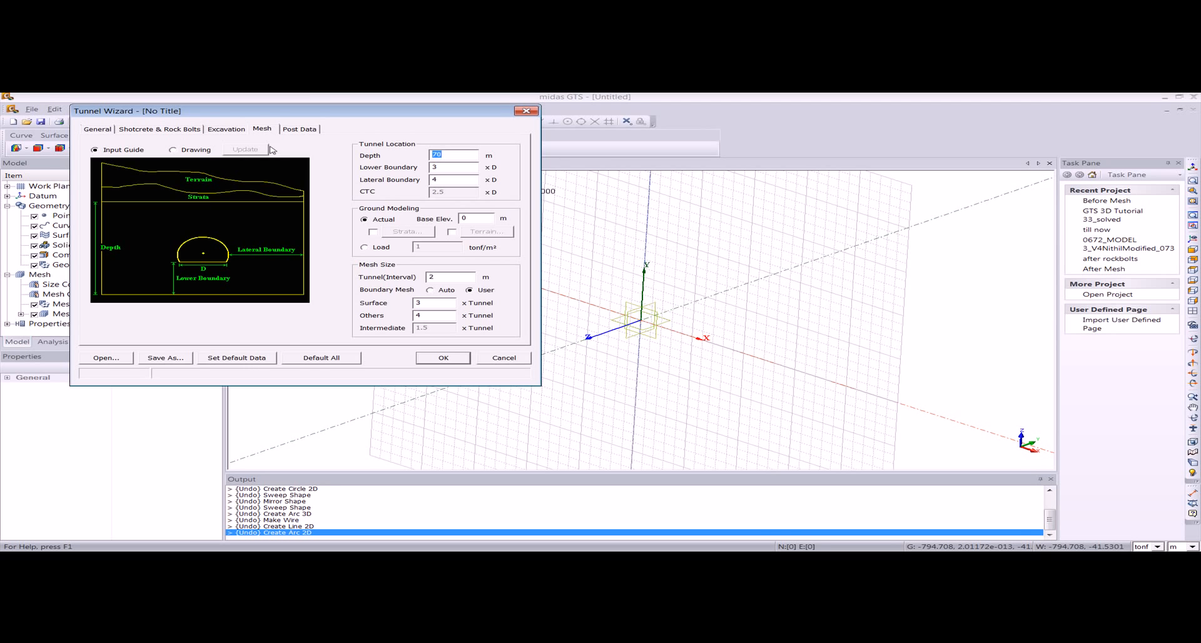
left_click(292, 129)
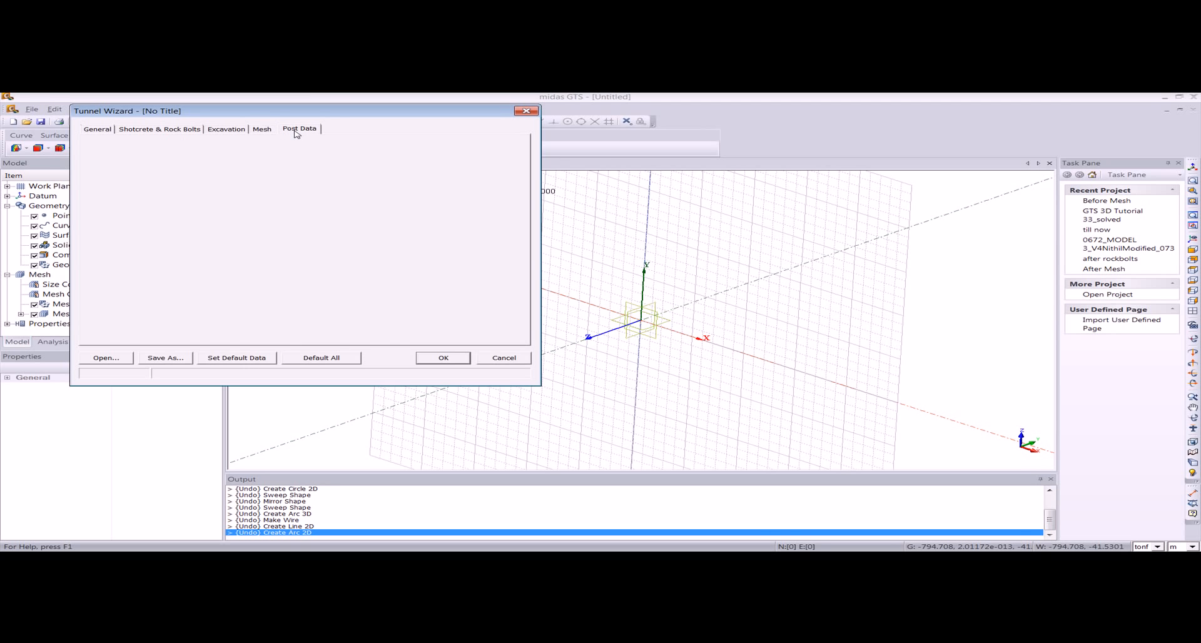
left_click(423, 357)
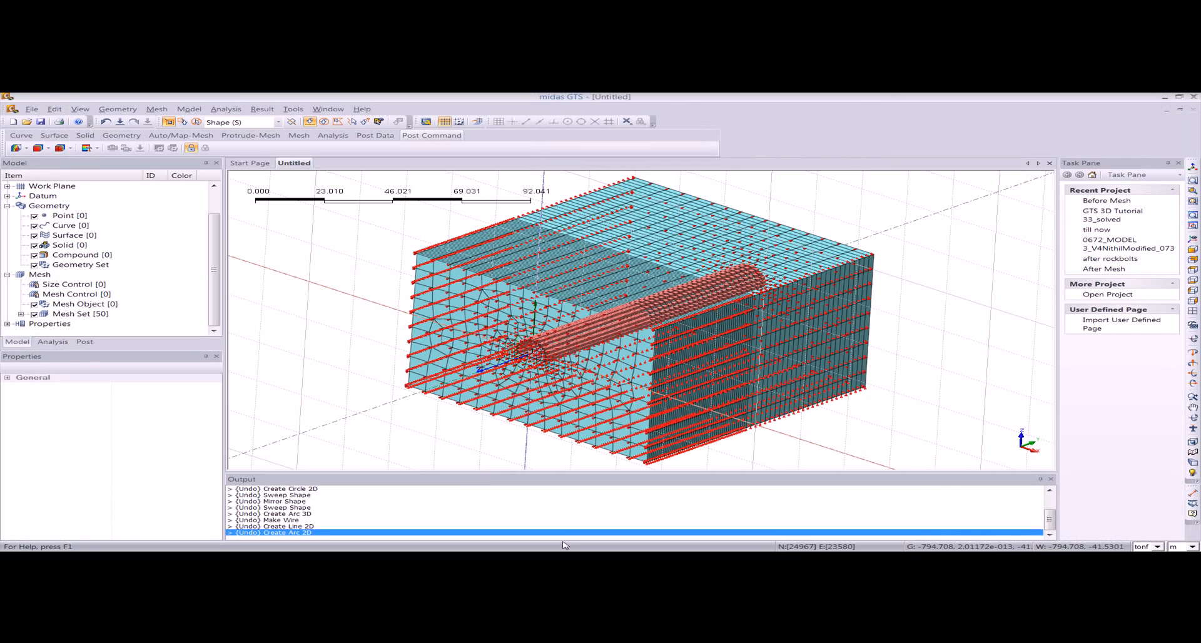
Hide all boundary sets from Support through Hard SC15 in the generated tunnel model
middle_click_drag(612, 430, 616, 400)
left_click(53, 341)
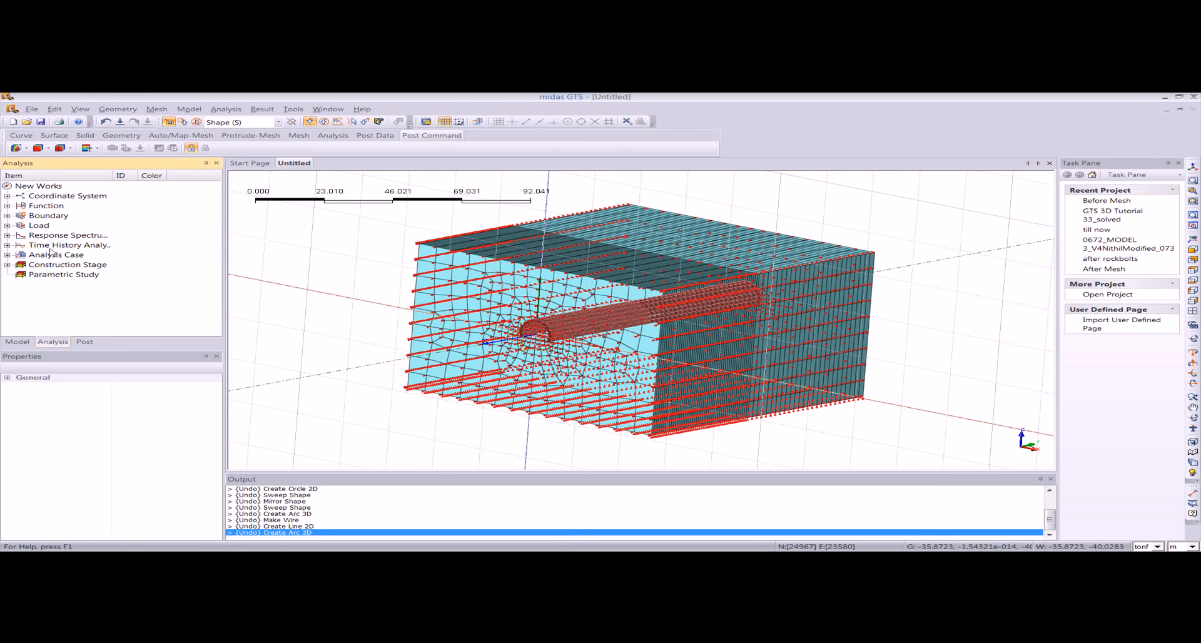
left_click(7, 216)
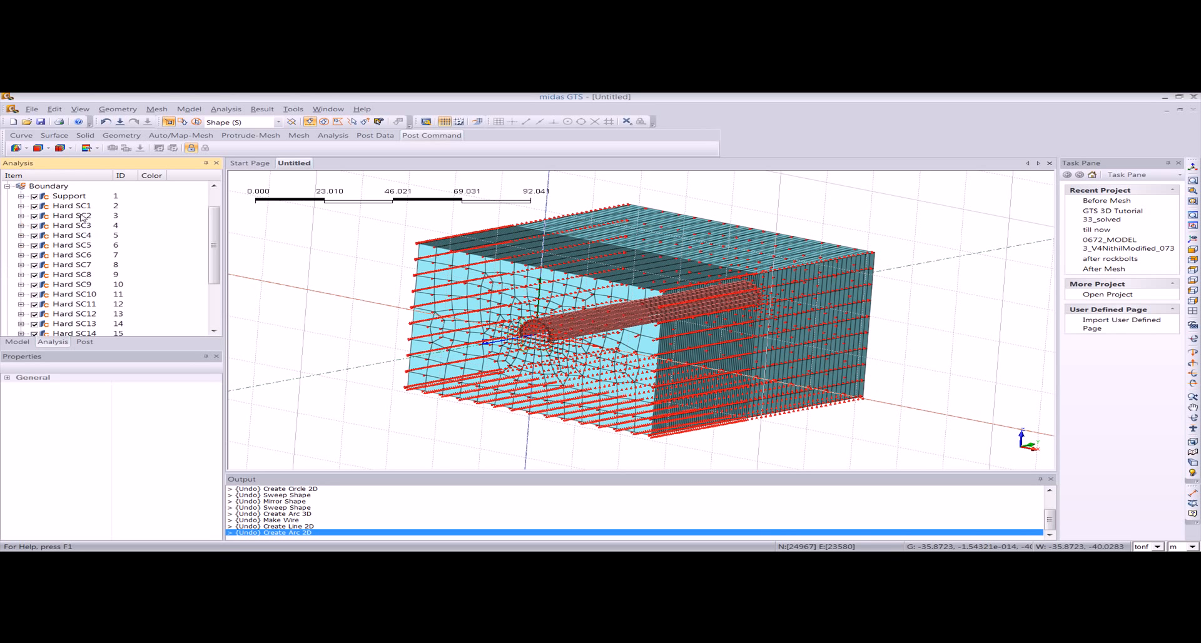
left_click(78, 198)
scroll(203, 250, "down", 3)
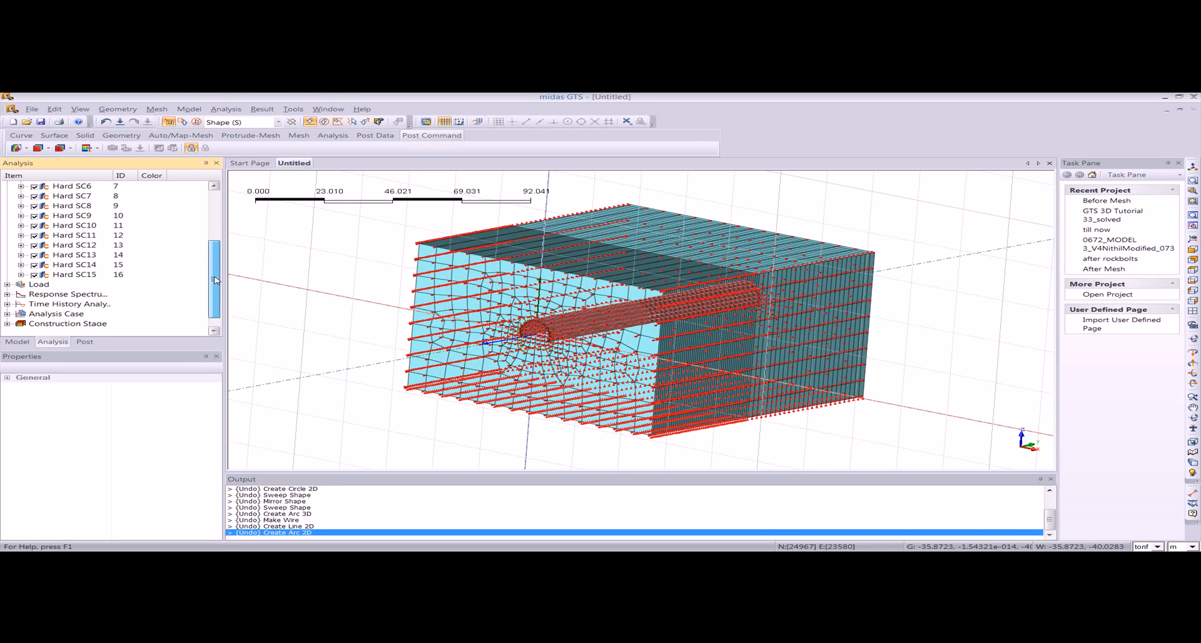
left_click(88, 274, "shift")
left_click(34, 274)
scroll(212, 262, "up", 3)
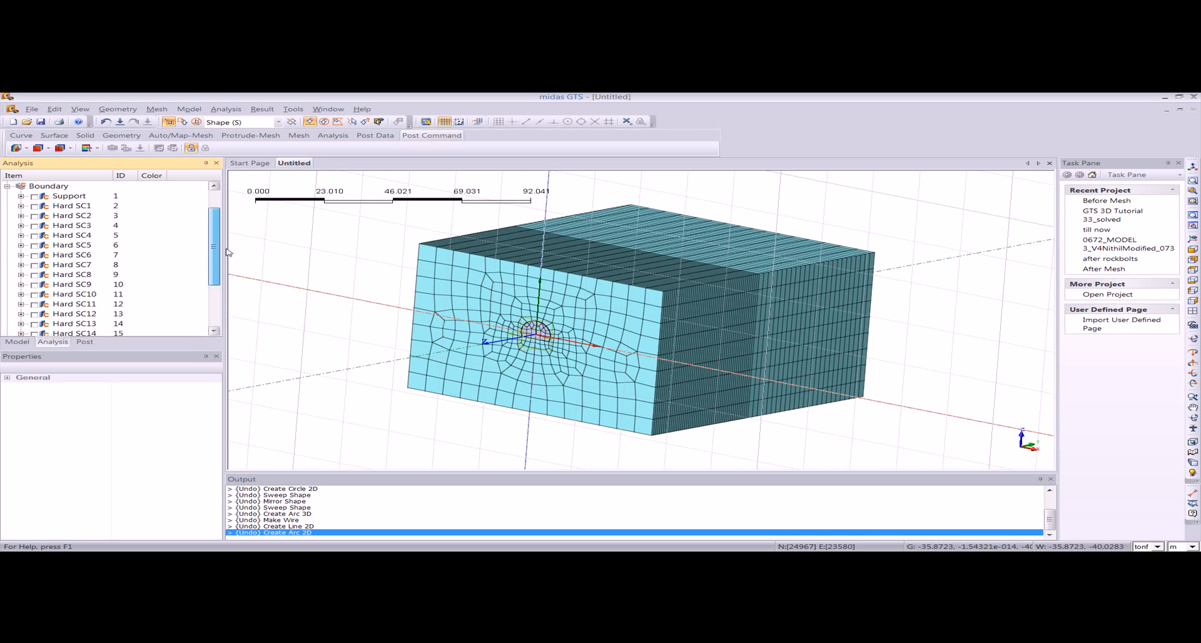
Return to the model tree and hide the work plane grid in the tunnel mesh view
left_click(17, 342)
middle_click_drag(476, 350, 498, 338)
right_click(362, 303)
left_click(391, 324)
Open the construction stage simulation and advance the tunnel excavation to stage 5
left_click(189, 109)
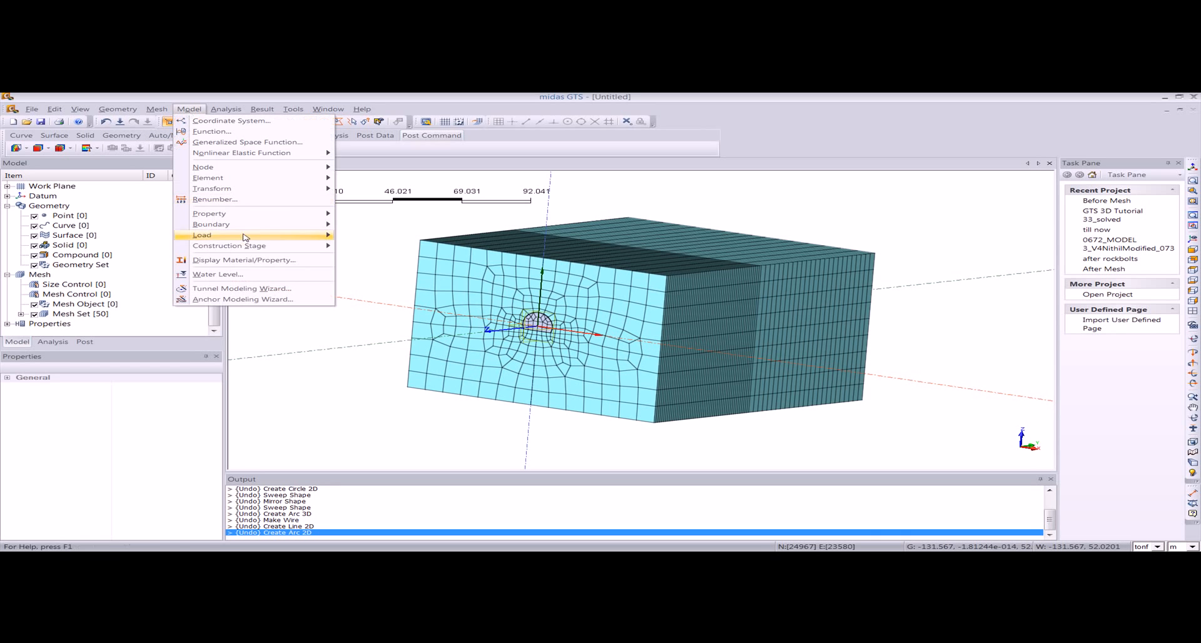
mouse_move(251, 248)
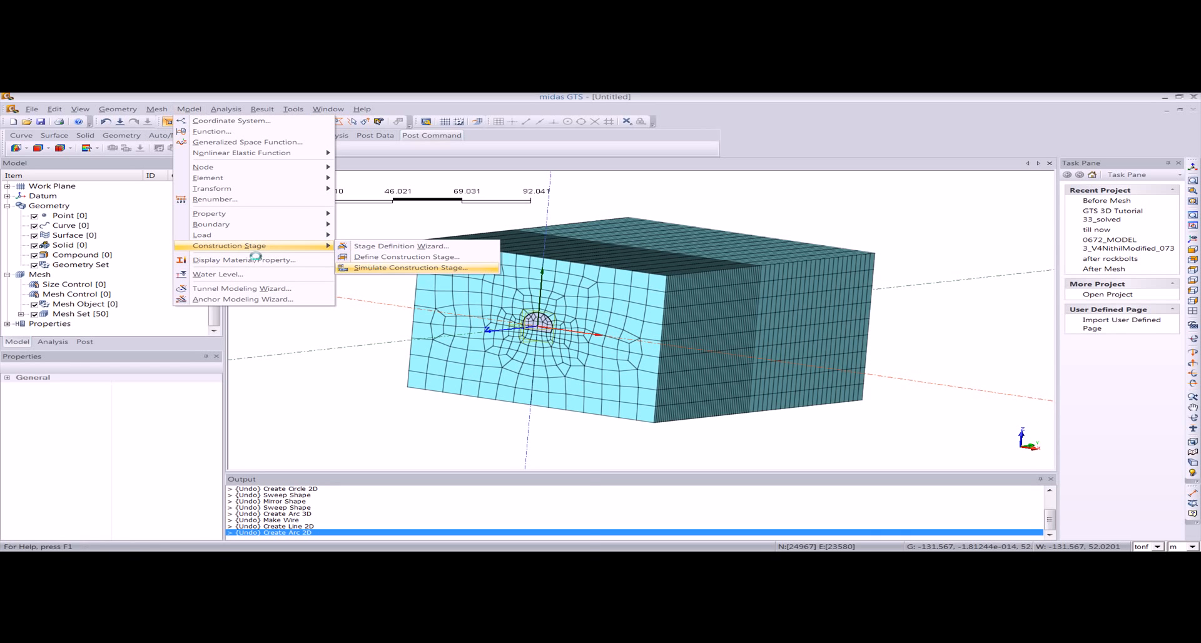
left_click(406, 268)
left_click_drag(248, 486, 257, 469)
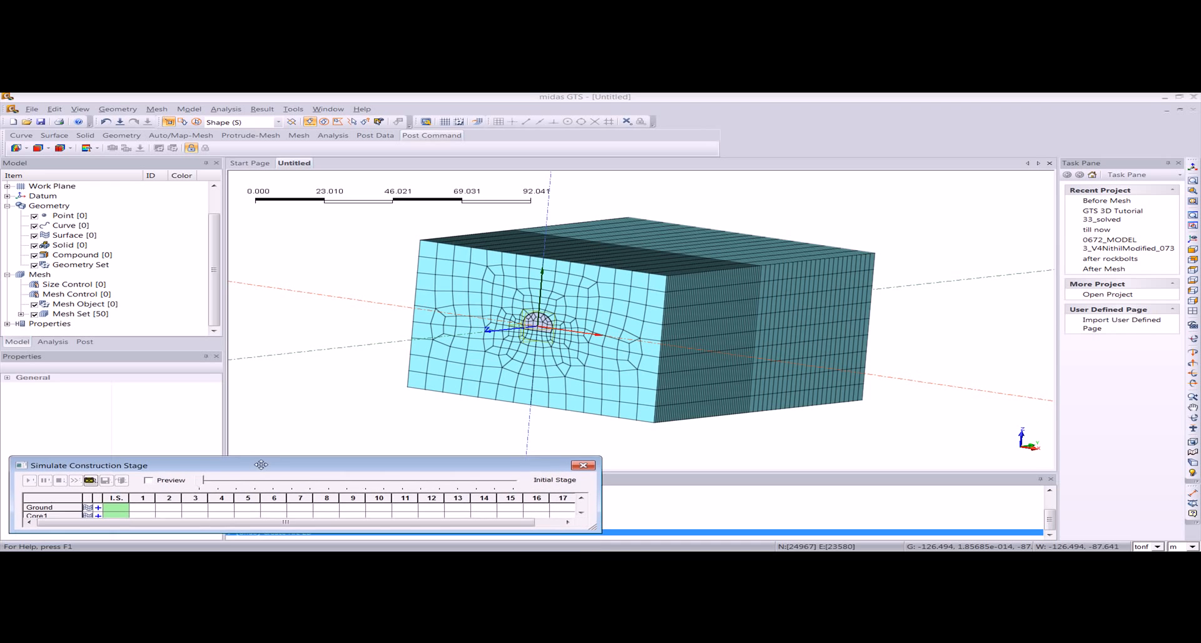
left_click(235, 475)
left_click(236, 476)
middle_click_drag(523, 341, 553, 335)
scroll(561, 321, "up", 5)
left_click(265, 464)
key("Right")
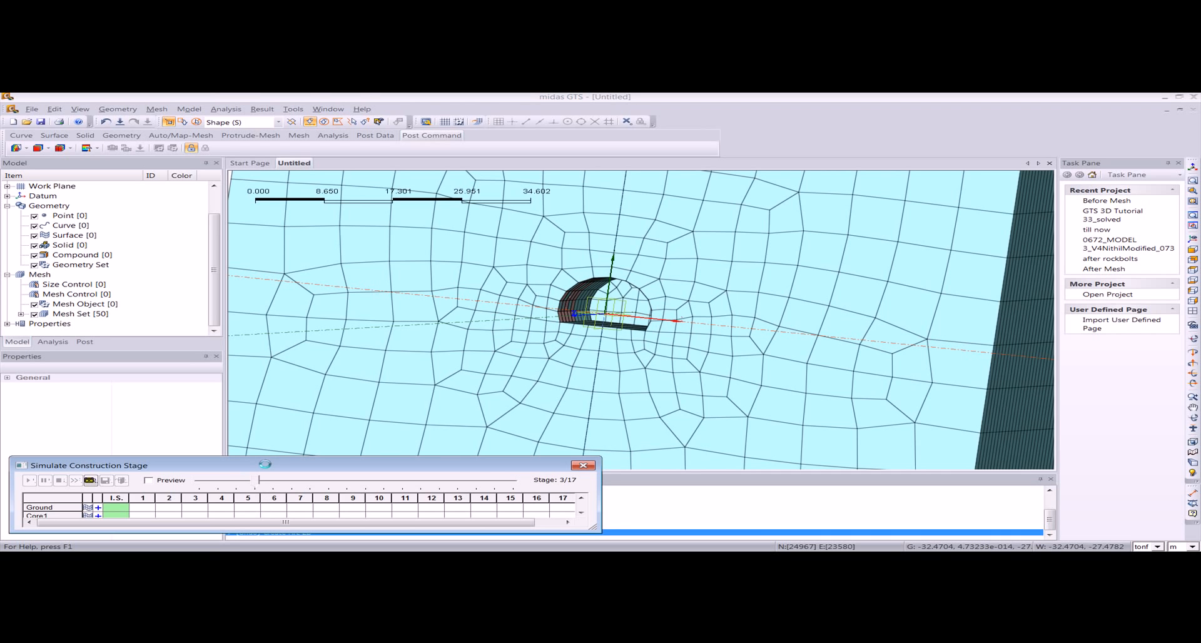
key("Right")
key("Right")
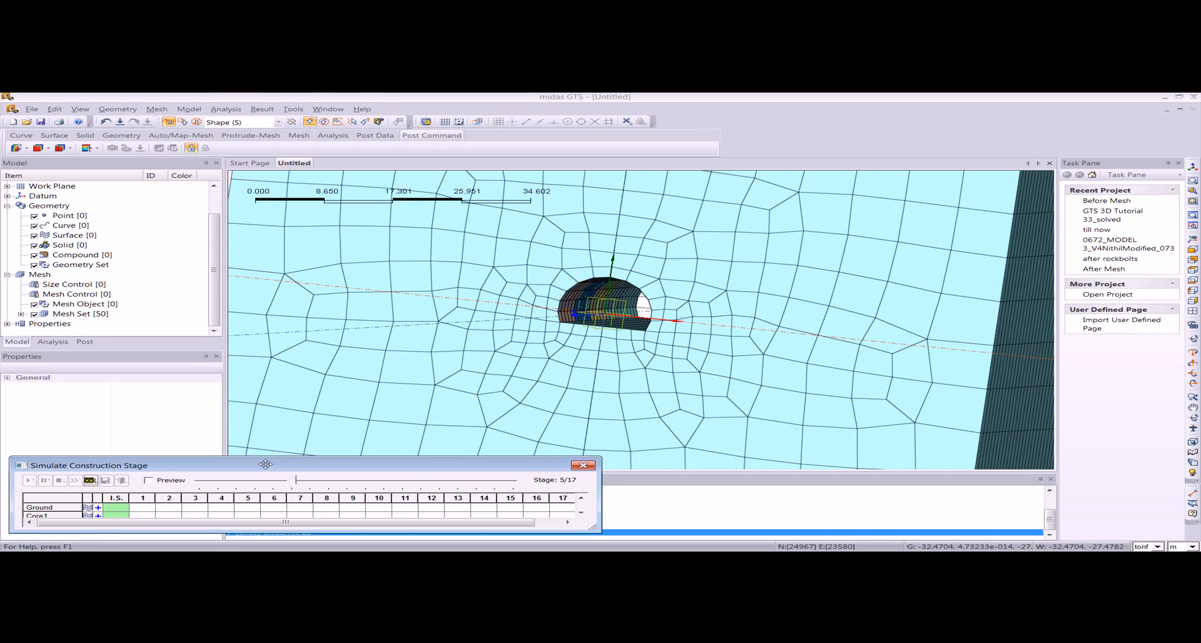
Advance the construction stage simulation to stage 10 and close it
key("Right")
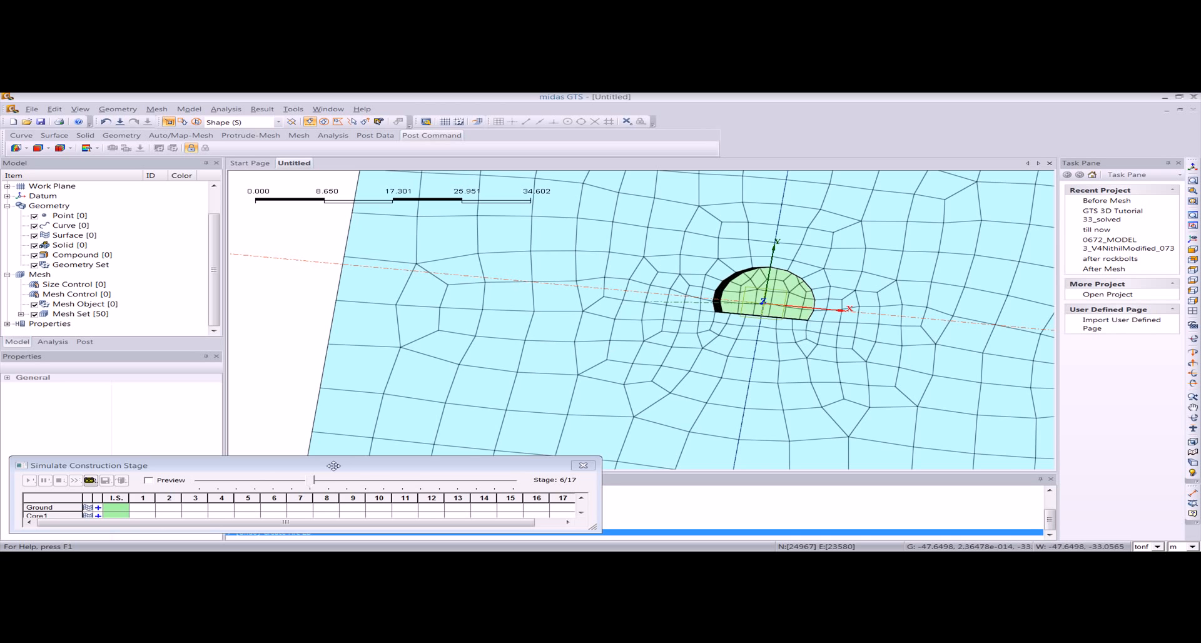
key("Right")
key("Right")
middle_click_drag(622, 339, 550, 340)
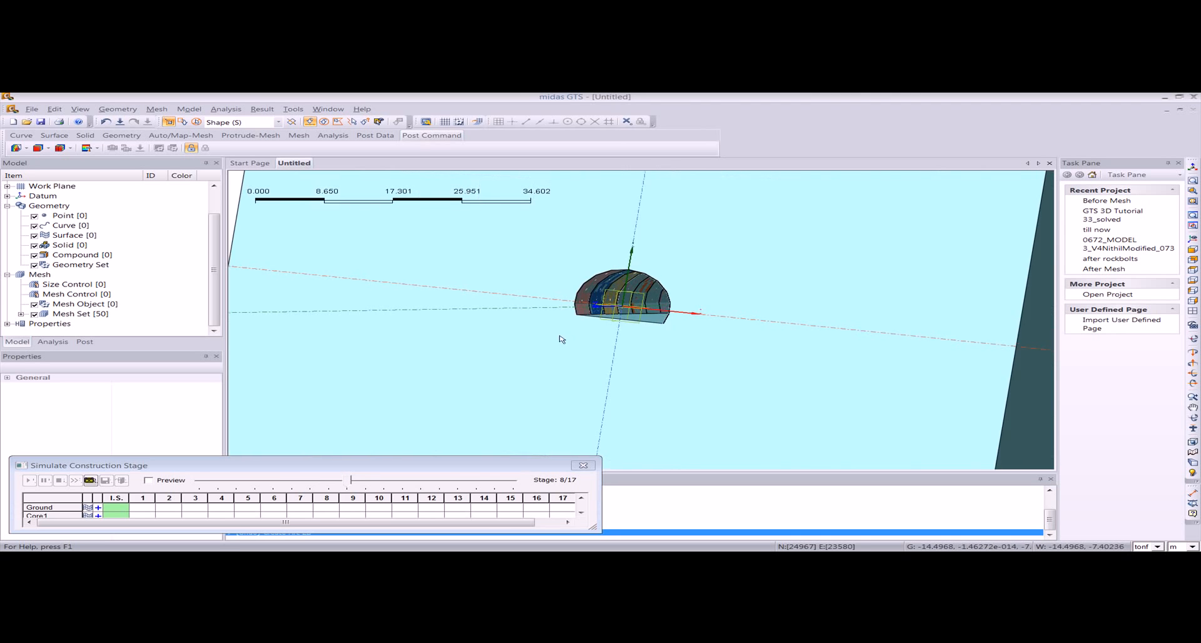
left_click(391, 473)
key("Right")
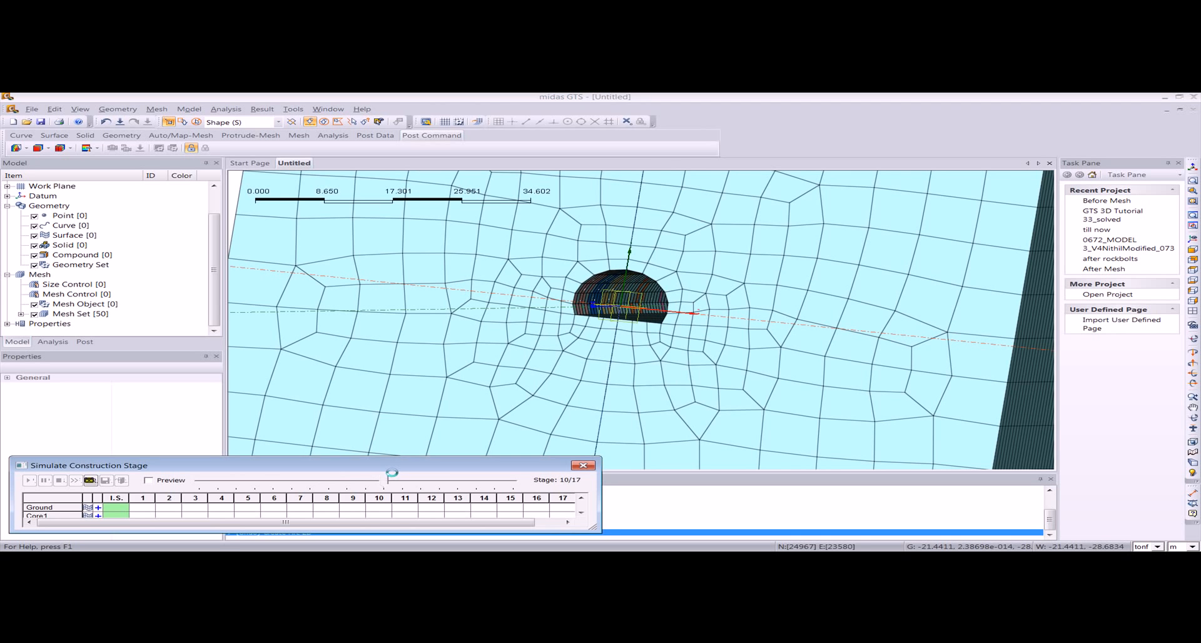
left_click(583, 466)
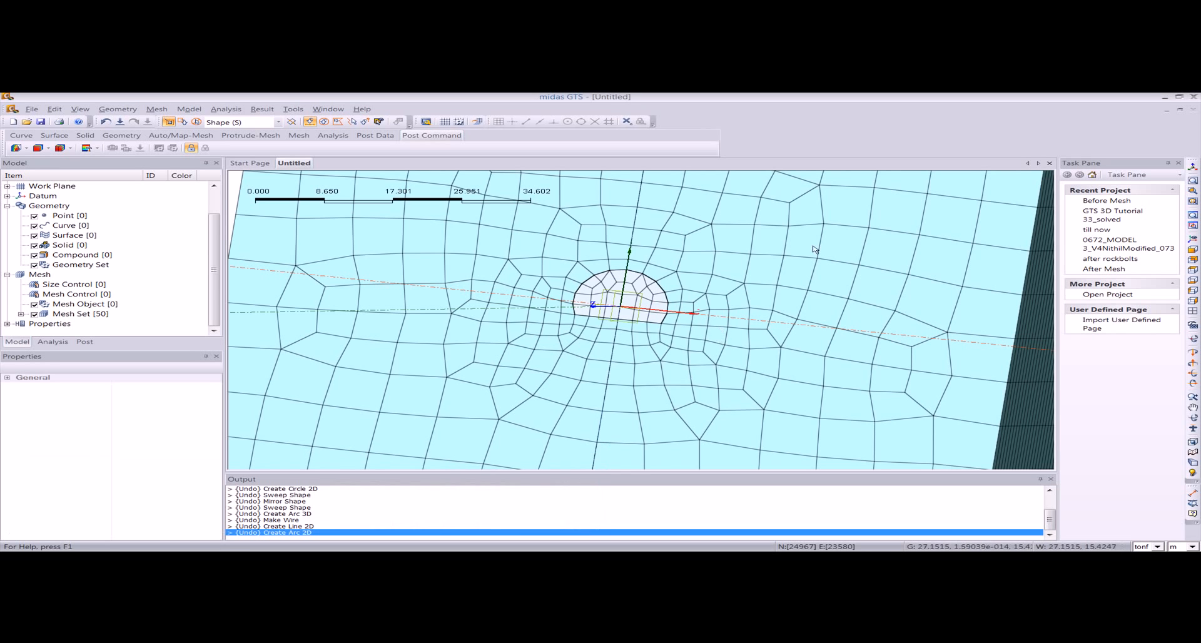
left_click(1190, 167)
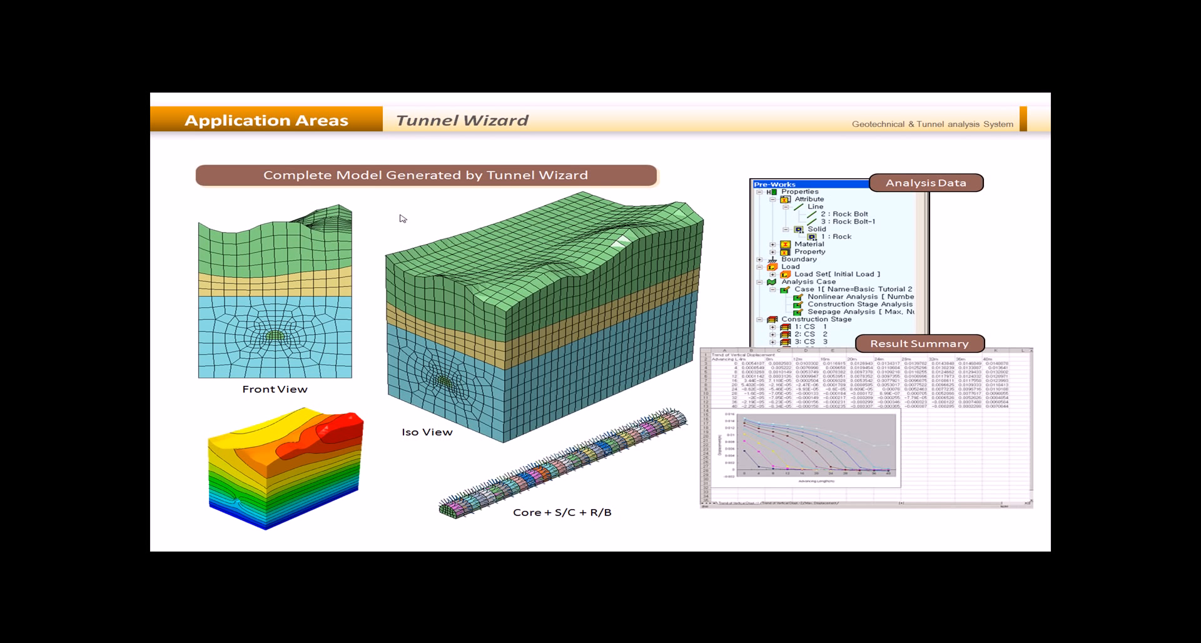
left_click(402, 218)
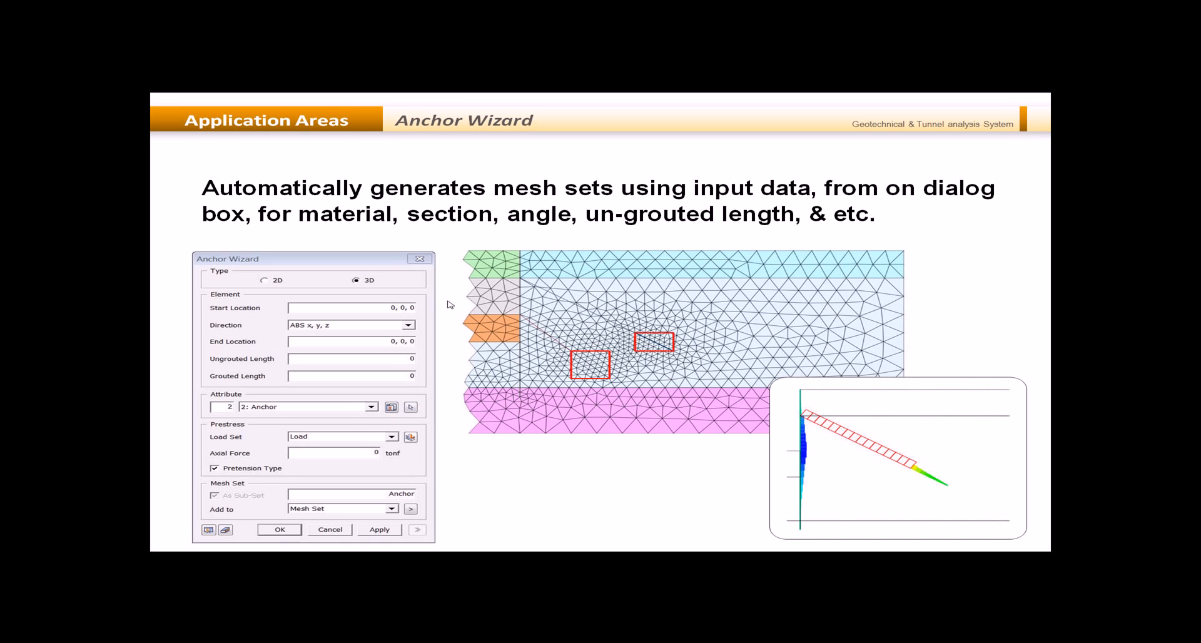
left_click(418, 302)
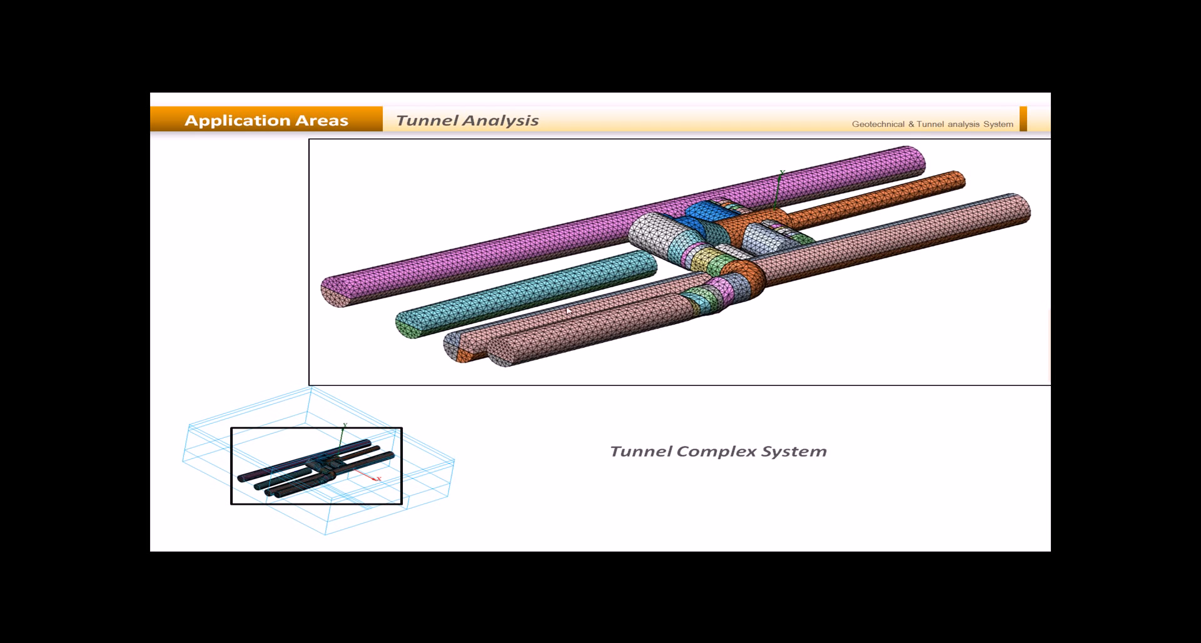
Switch back to midas GTS and open the 0672_MODEL 3 project, discarding the changes to the untitled model
key("alt+Tab")
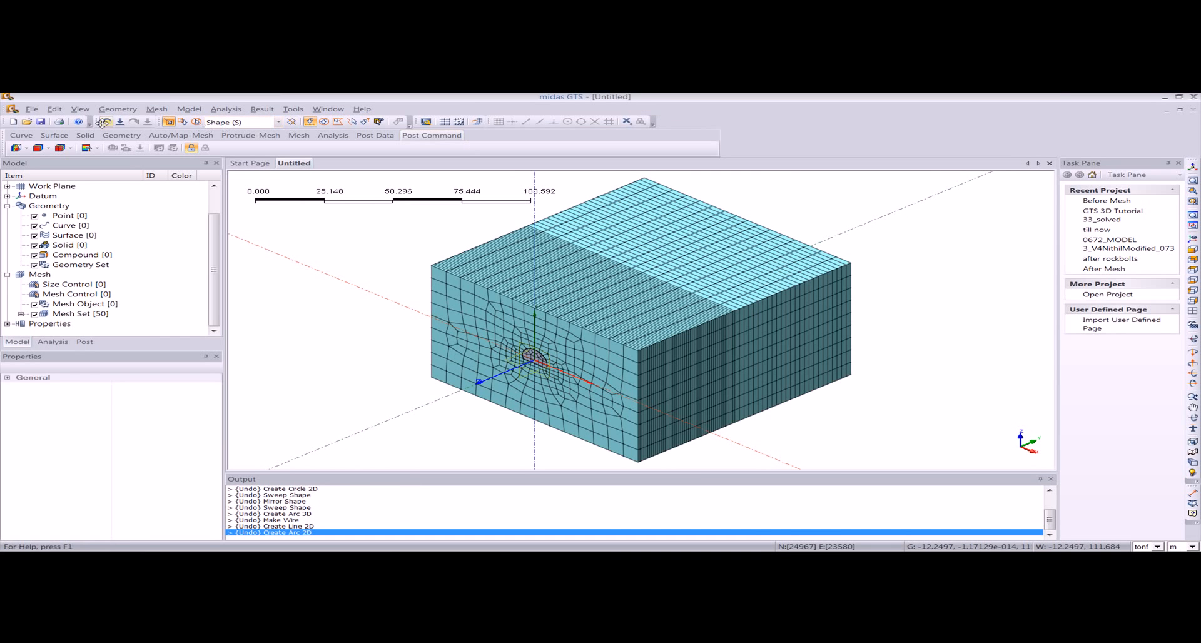
left_click(31, 109)
left_click(39, 133)
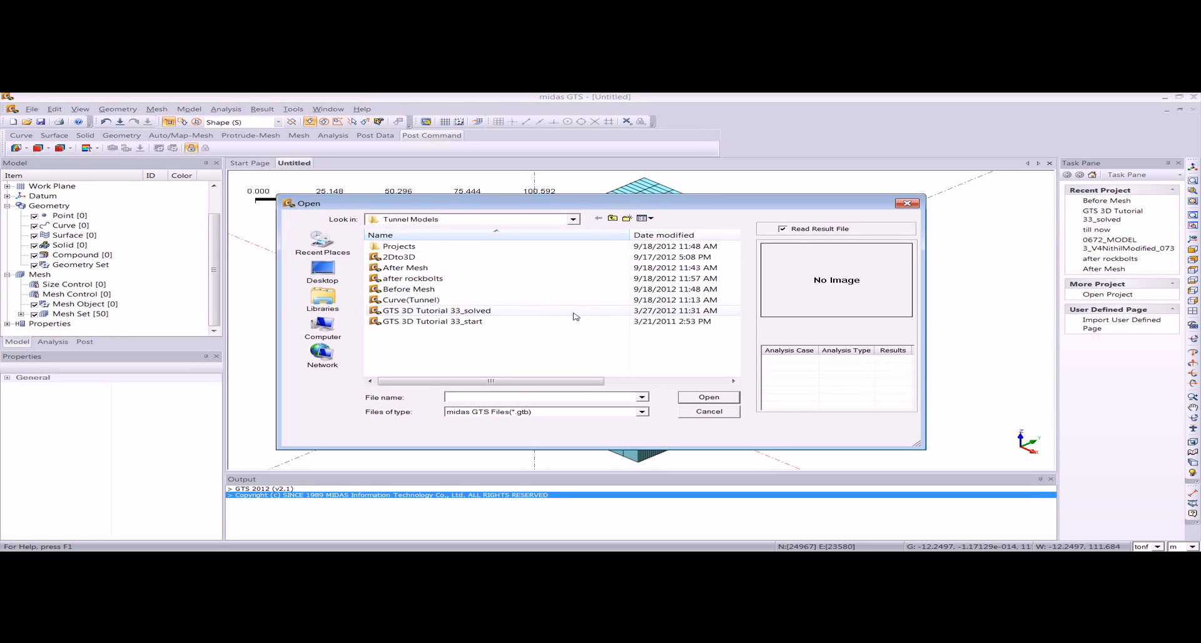
double_click(454, 247)
double_click(428, 268)
left_click(425, 246)
left_click(709, 396)
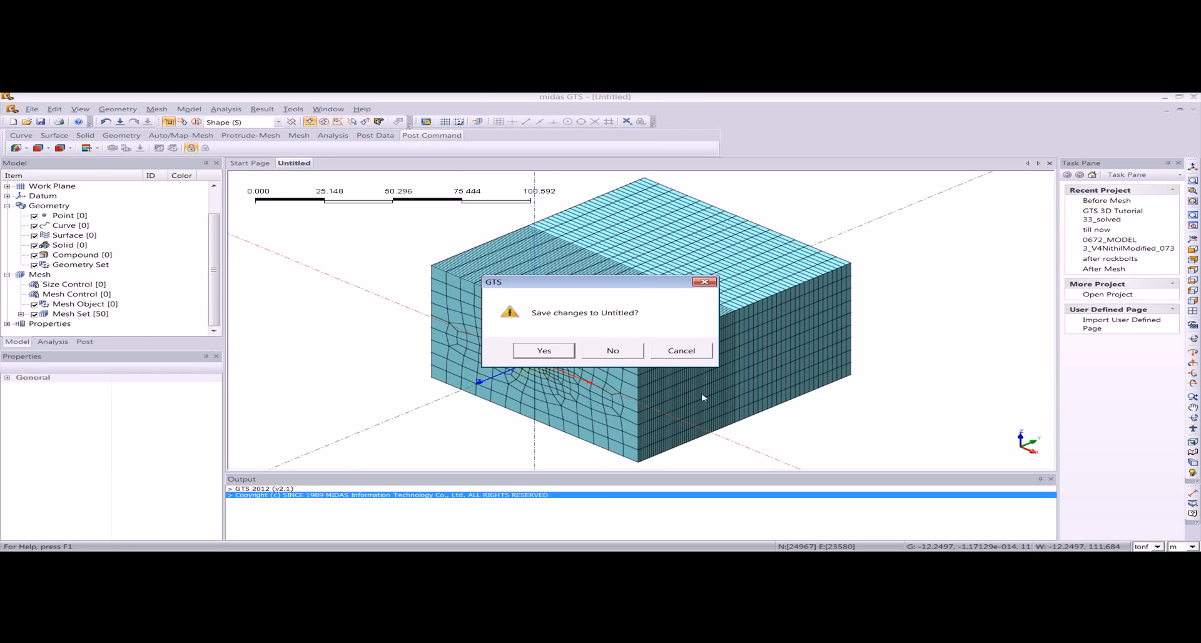
left_click(635, 355)
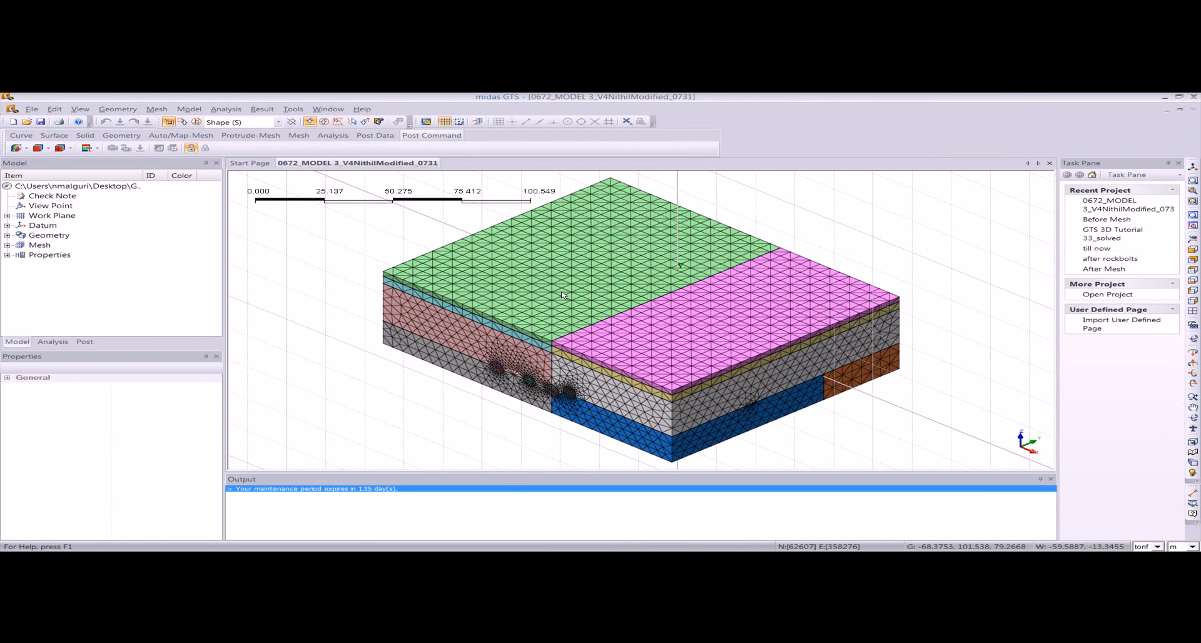
Hide the work plane grid around the layered ground model of the opened project
mouse_move(605, 354)
middle_mouse_down()
mouse_move(606, 319)
mouse_move(605, 335)
middle_mouse_up()
right_click(370, 341)
left_click(416, 359)
middle_click_drag(508, 386, 591, 369)
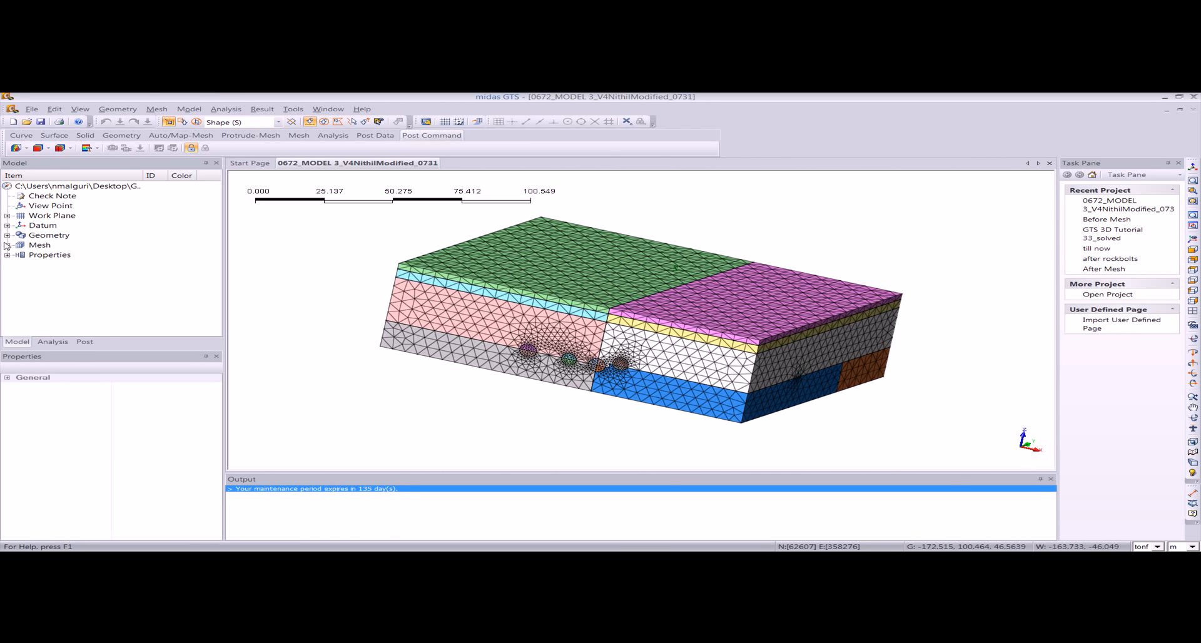
Hide all mesh sets and display the project's solid geometry instead
left_click(7, 245)
left_click(34, 285)
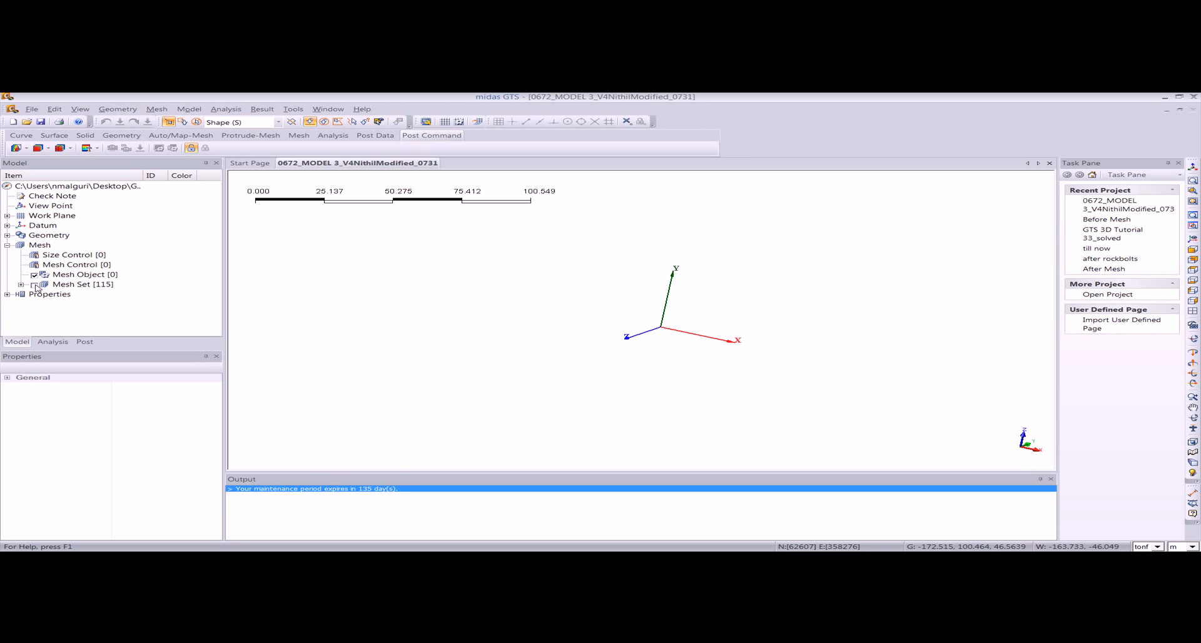
left_click(7, 235)
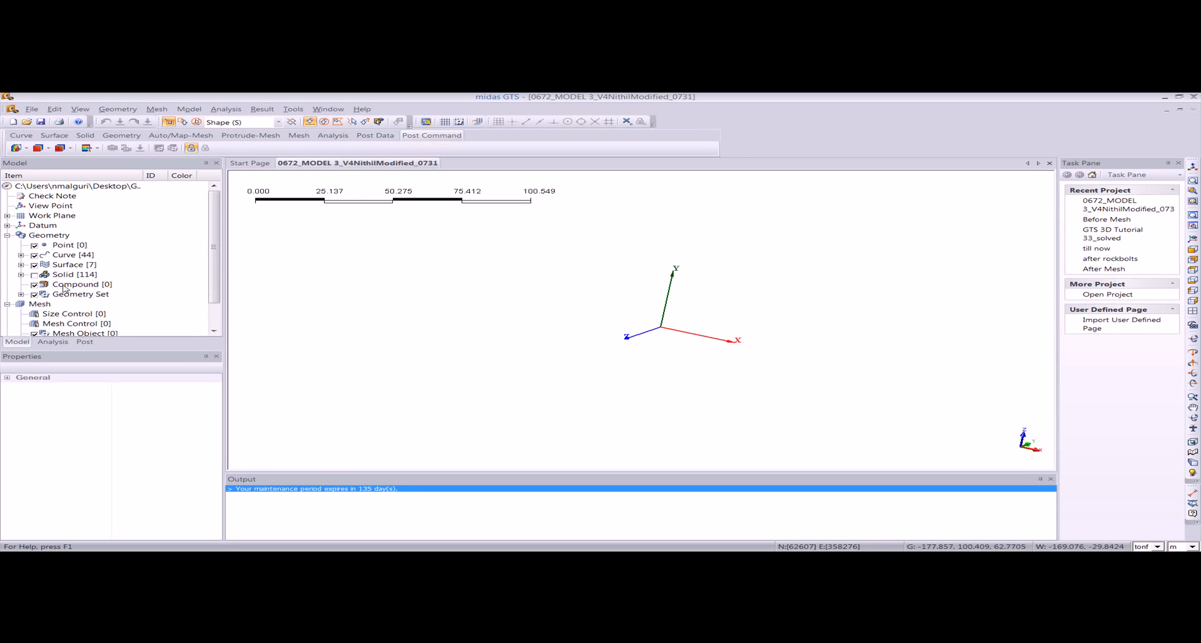
left_click(34, 274)
middle_click_drag(550, 314, 487, 320, "ctrl")
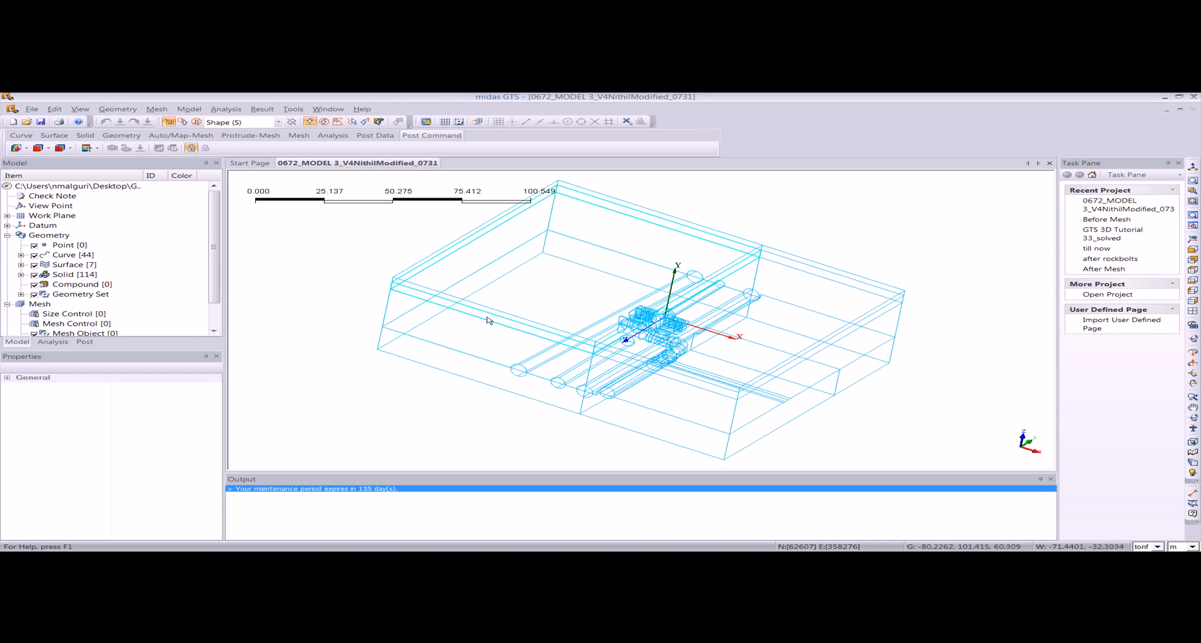
Change the display mode of all the project's geometry from wireframe to Shading
key("ctrl+a")
right_click(583, 279)
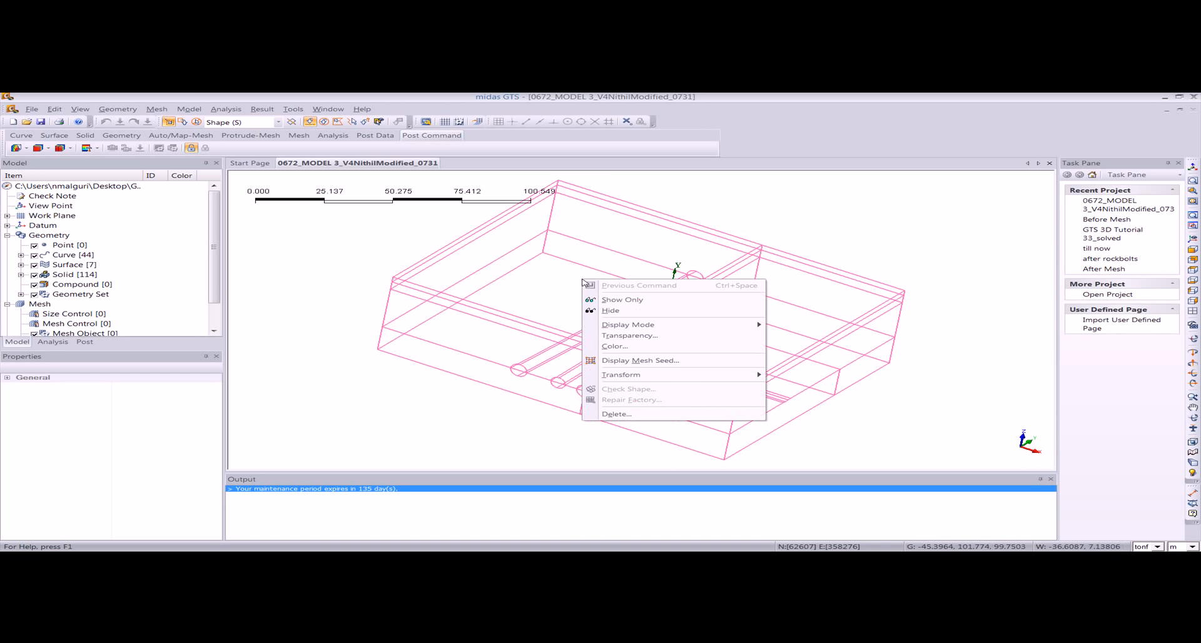
mouse_move(650, 325)
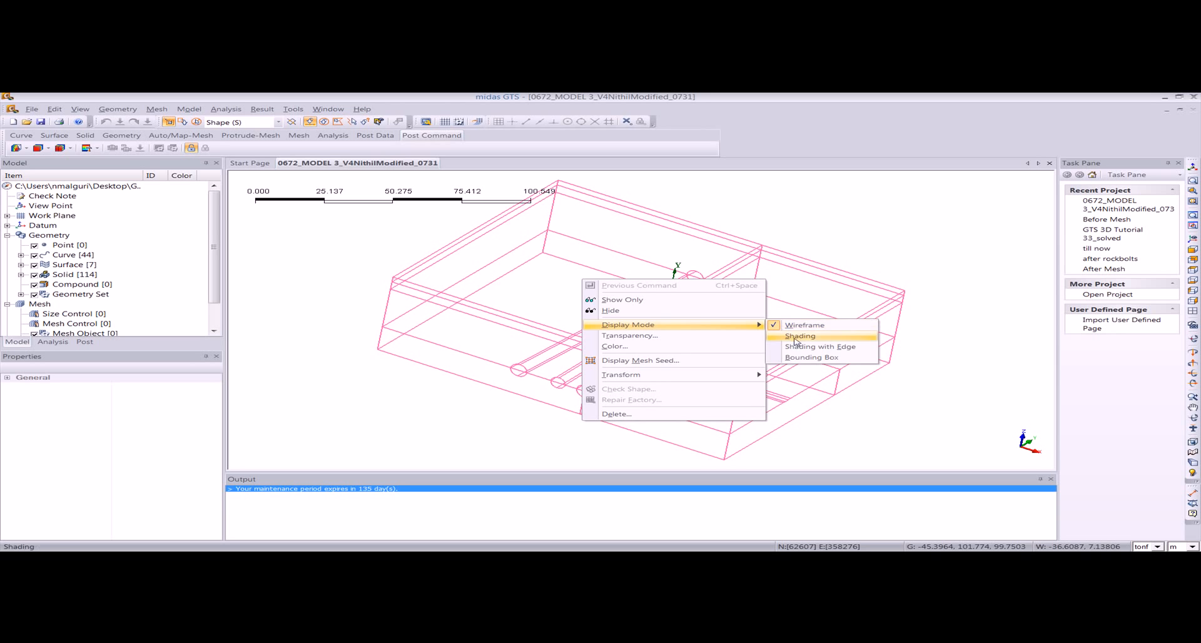
left_click(799, 336)
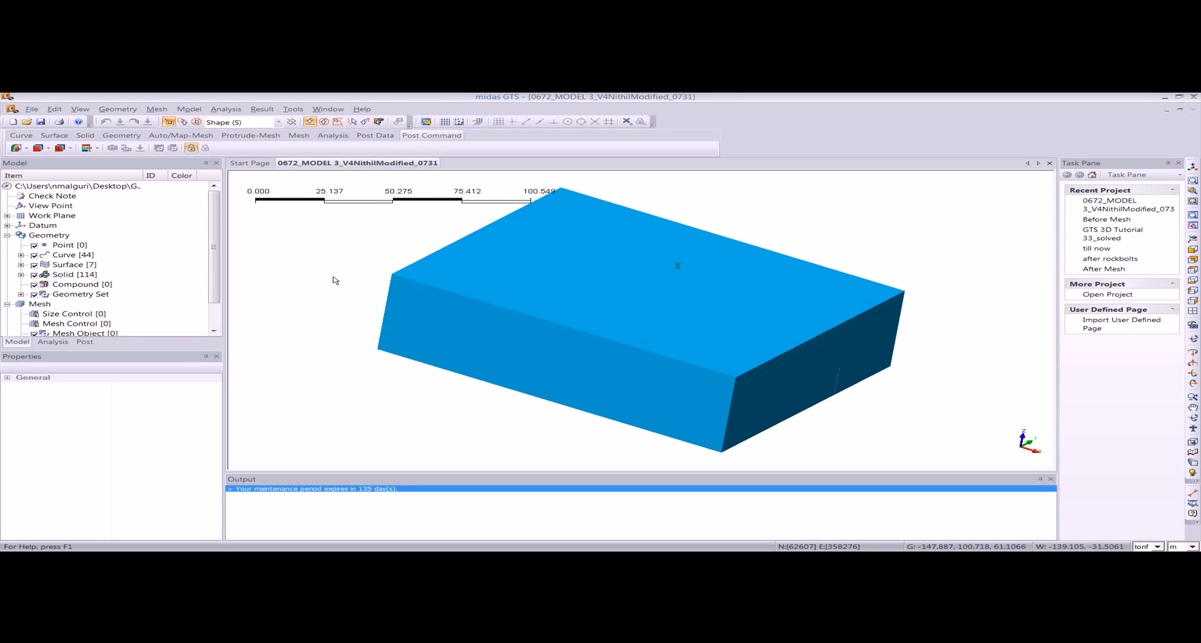
Set the transparency level of all the shaded geometry to 5
key("ctrl+a")
right_click(588, 292)
left_click(632, 347)
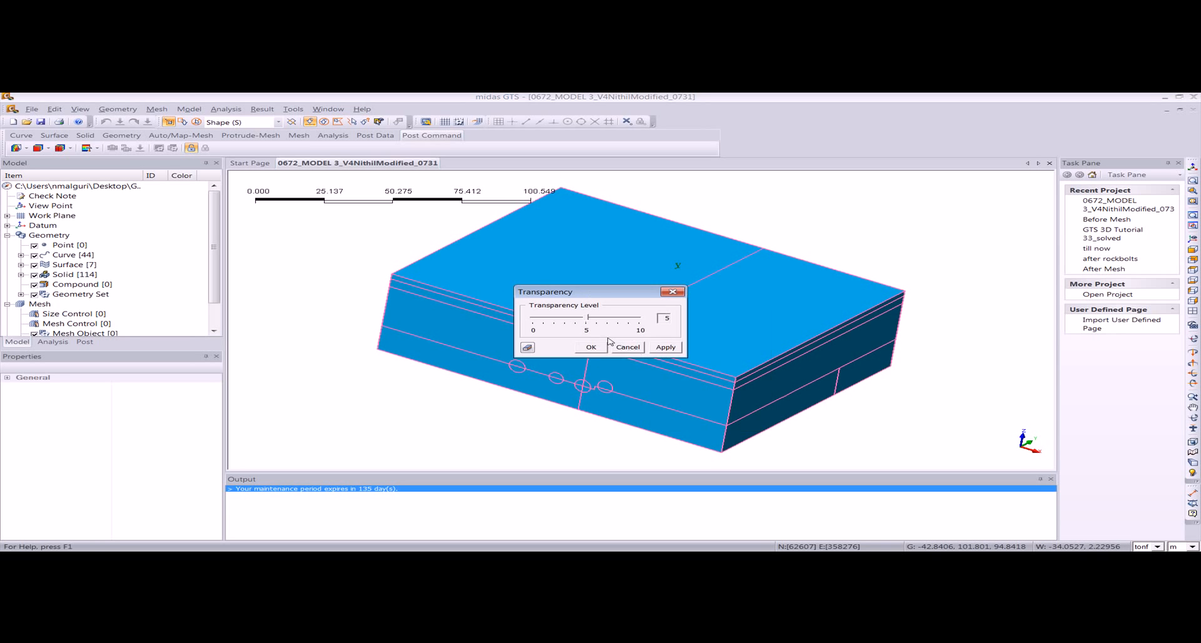
left_click(591, 347)
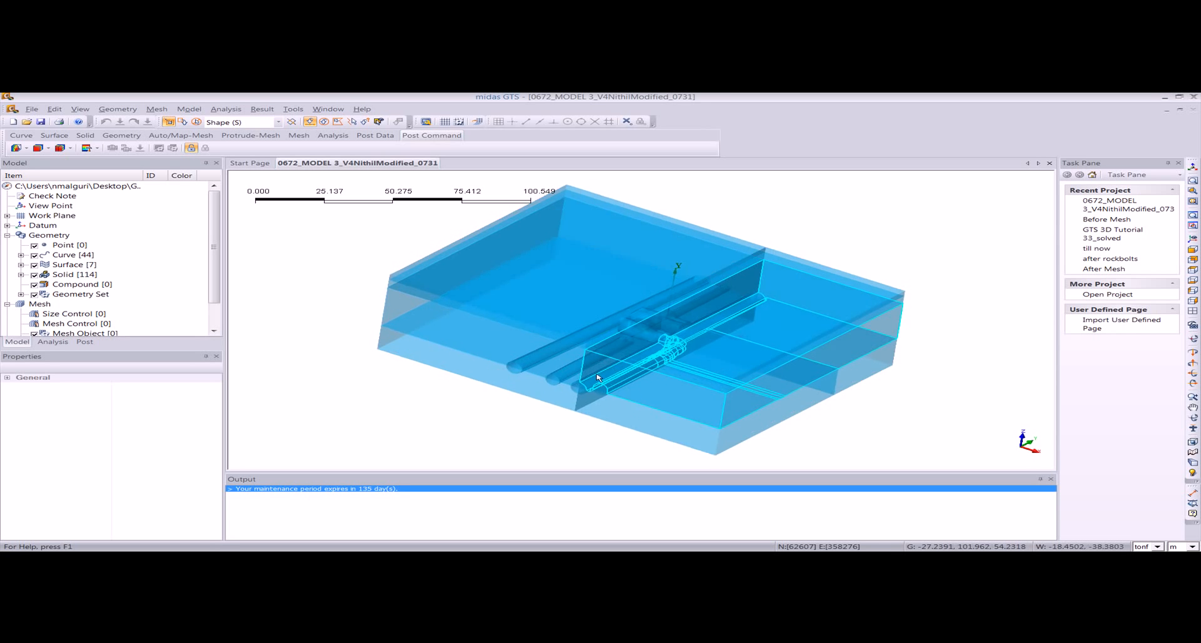
Select the tunnel solids around the central intersection and apply transparency level 5 to them
middle_click_drag(552, 386, 575, 317, "ctrl")
left_click_drag(546, 301, 710, 362)
right_click(643, 332)
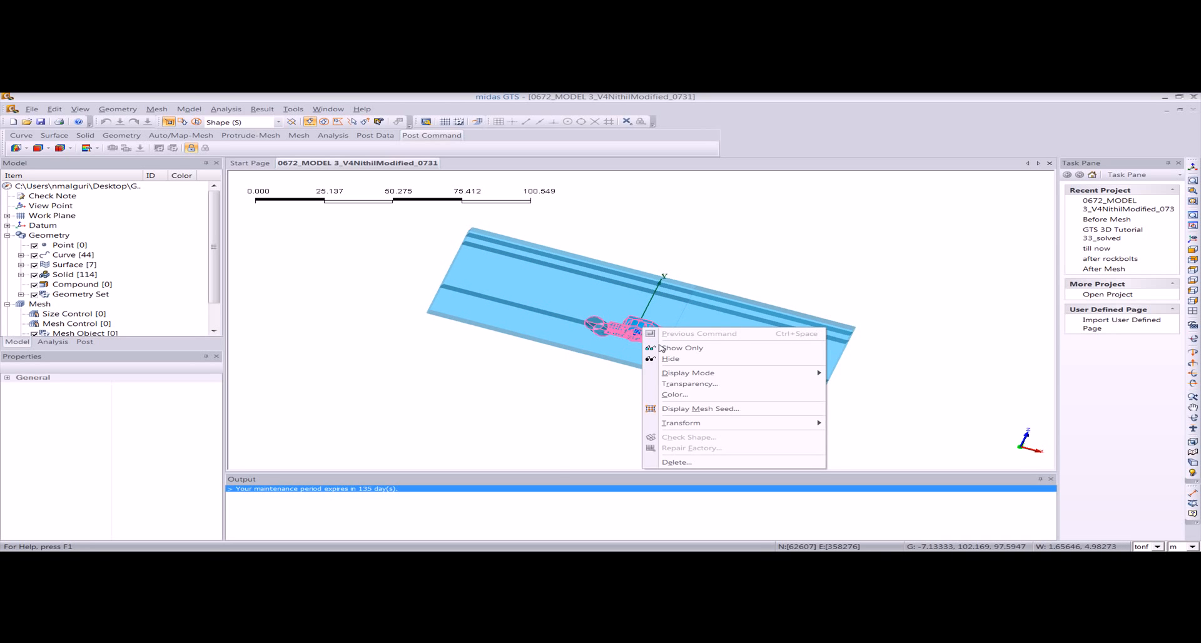
left_click(683, 385)
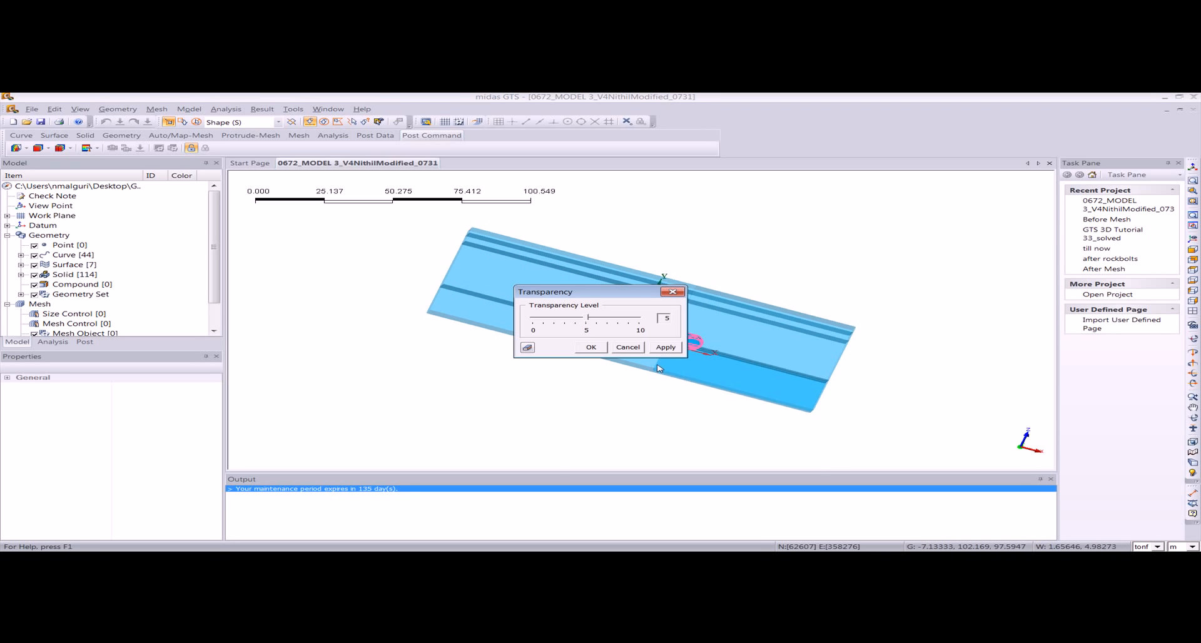
left_click(585, 347)
Select the ground blocks together with the tunnel solids on both sides of the model and apply transparency level 5
middle_click_drag(656, 375, 684, 402, "ctrl")
middle_click_drag(602, 298, 481, 331, "ctrl")
left_click_drag(480, 344, 431, 208)
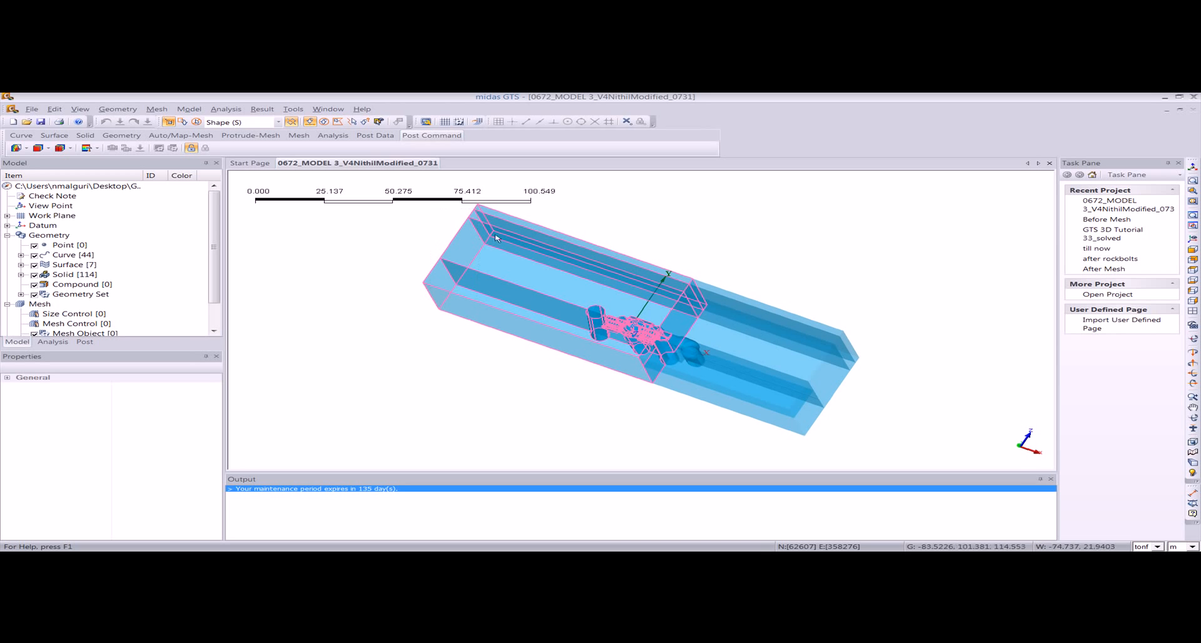
left_click_drag(822, 459, 790, 316)
middle_click_drag(791, 332, 678, 322)
right_click(748, 348)
left_click(744, 383)
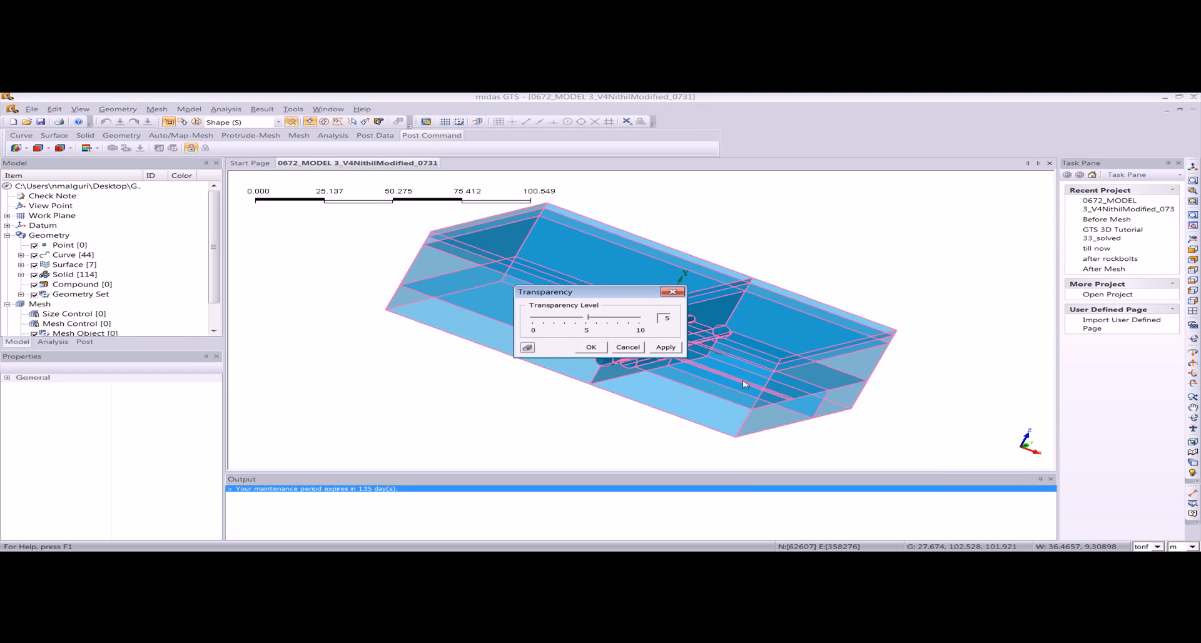
left_click(599, 346)
Hide the ground blocks surrounding the tunnels, leaving only the interconnected tunnel solids displayed
middle_click_drag(858, 300, 659, 347)
scroll(640, 341, "up", 4)
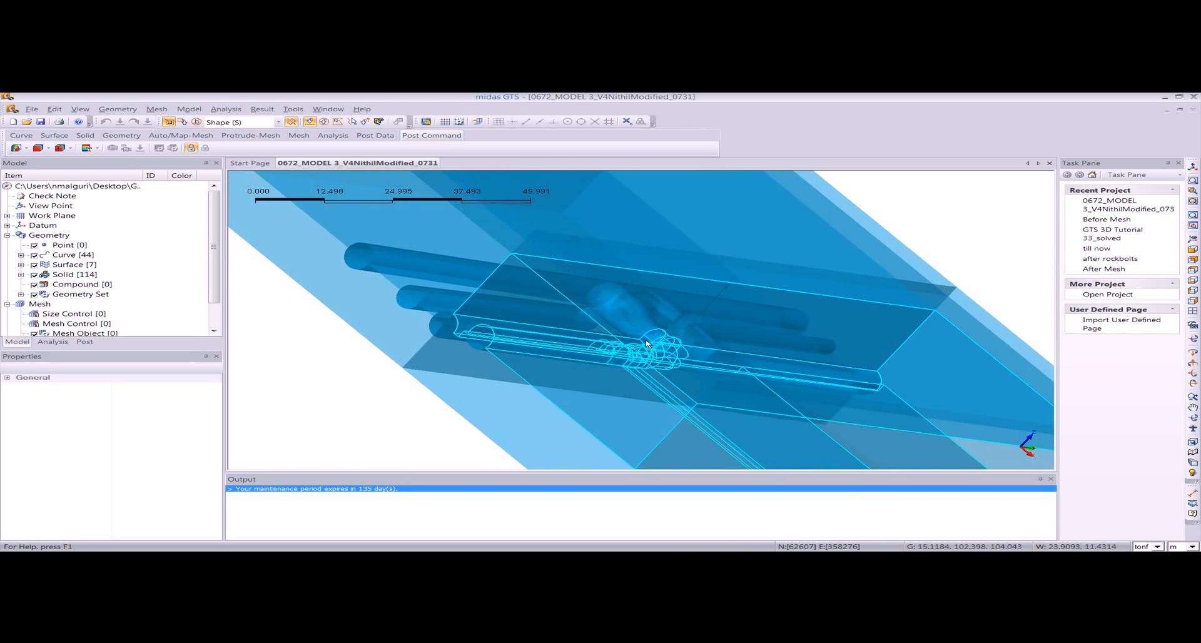
left_click(1193, 167)
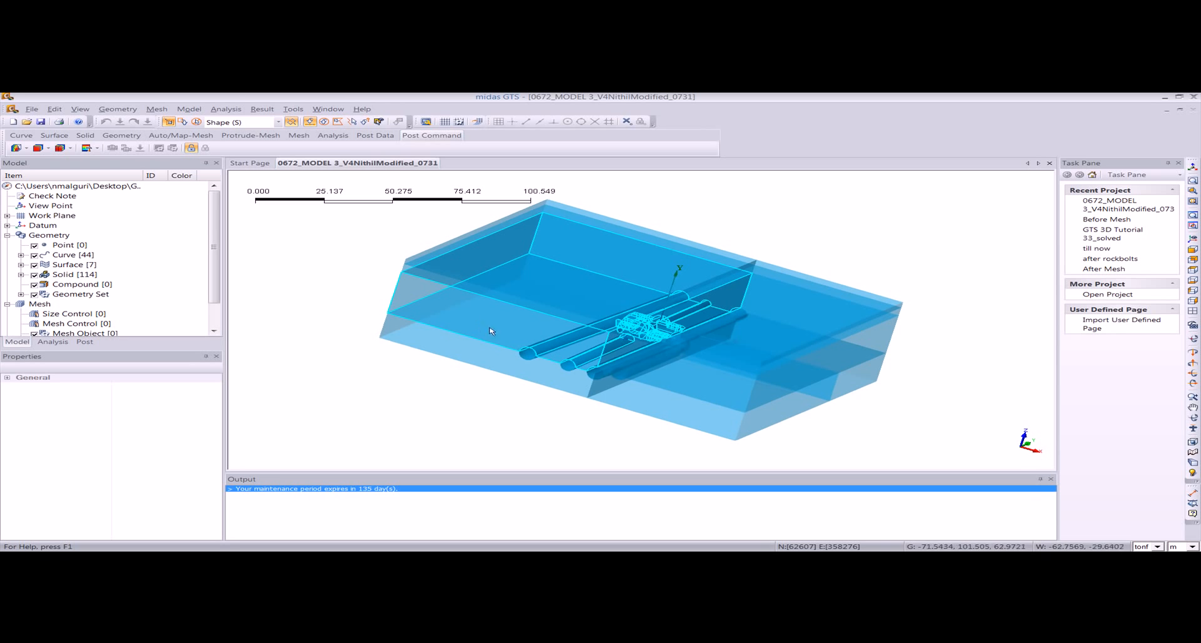
left_click_drag(441, 381, 368, 256)
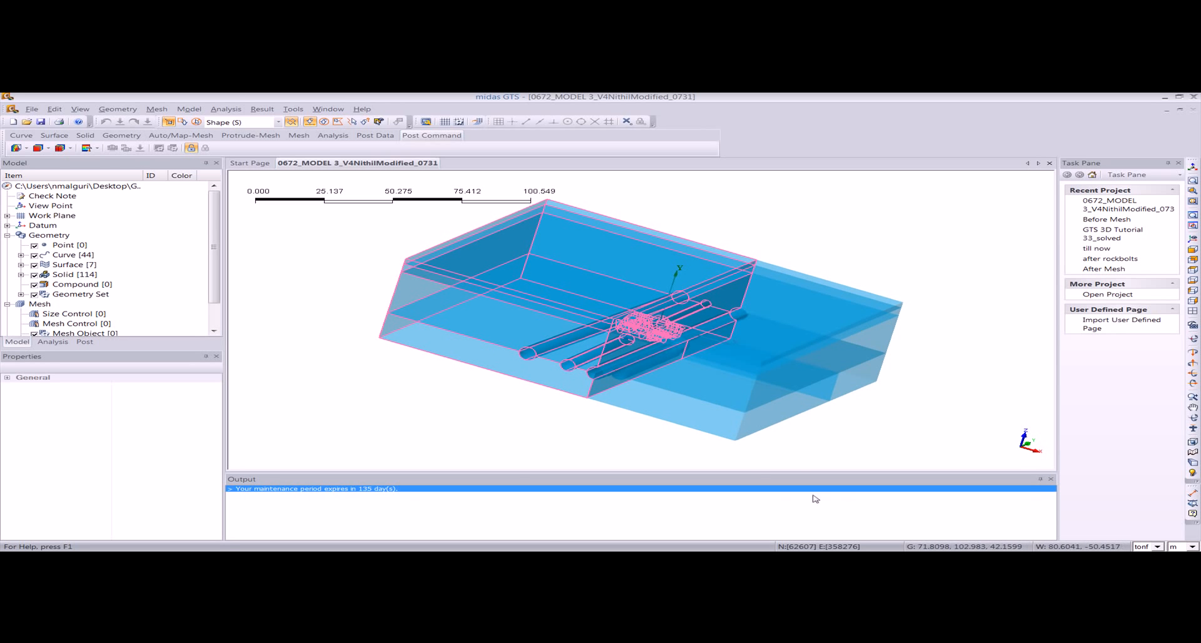
left_click(741, 350)
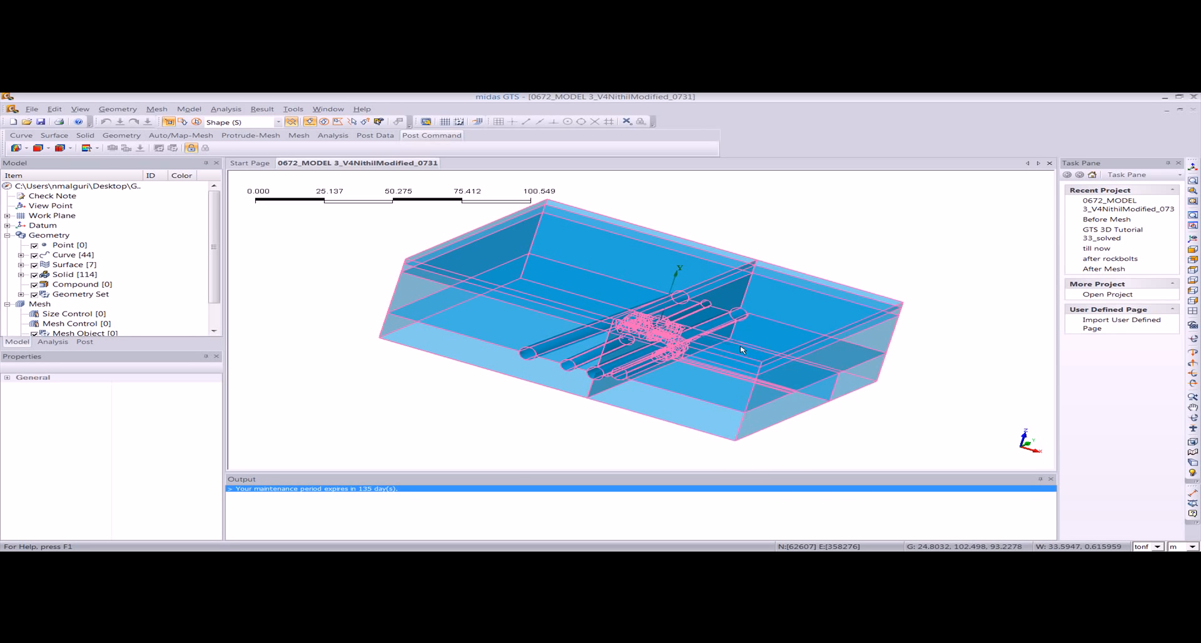
right_click(741, 357)
left_click(776, 383)
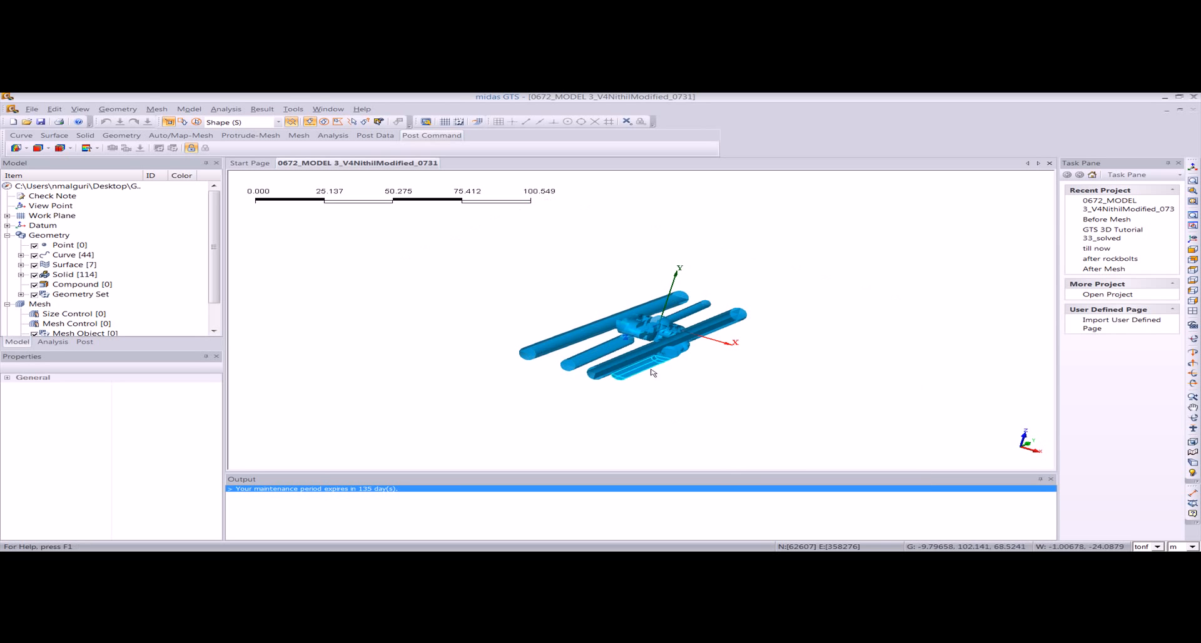
Inspect the tunnel intersections up close and turn on the display of all the project's mesh sets again
scroll(669, 331, "up", 5)
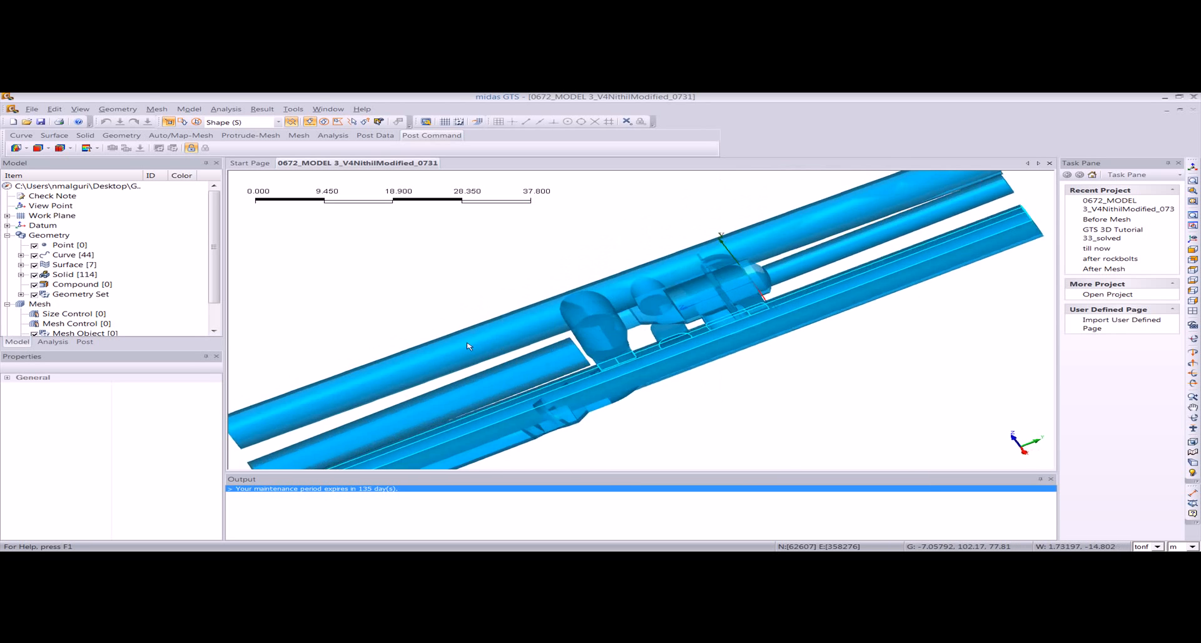
mouse_move(726, 355)
middle_mouse_down()
mouse_move(688, 331)
mouse_move(750, 344)
mouse_move(713, 338)
middle_mouse_up()
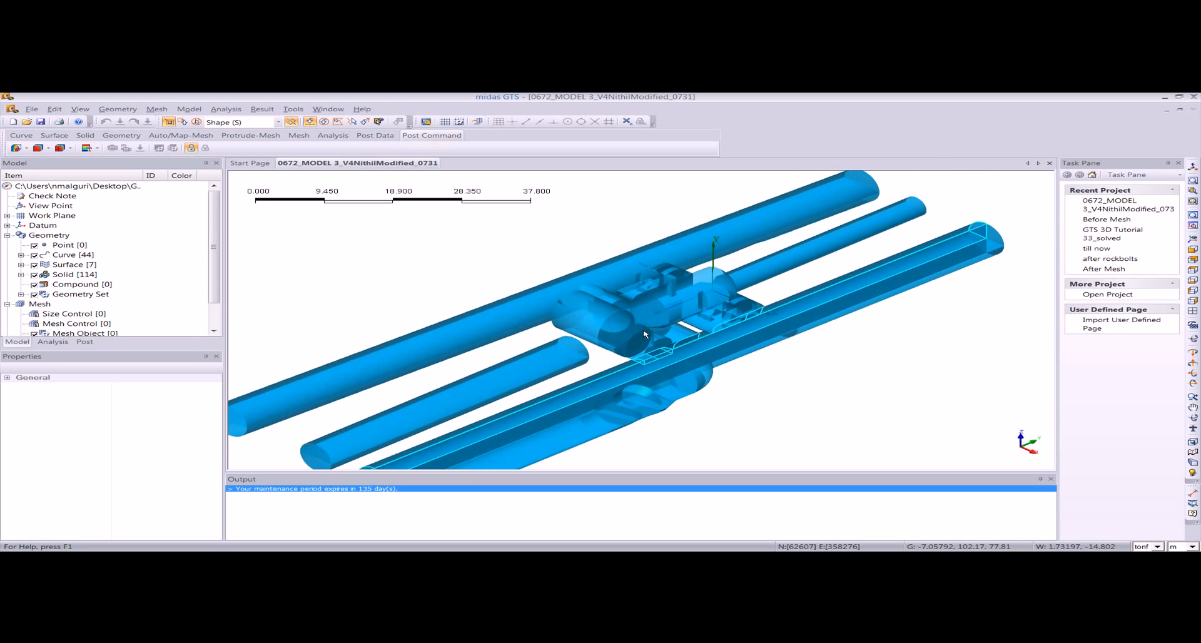
left_click_drag(214, 278, 213, 319)
left_click(21, 314)
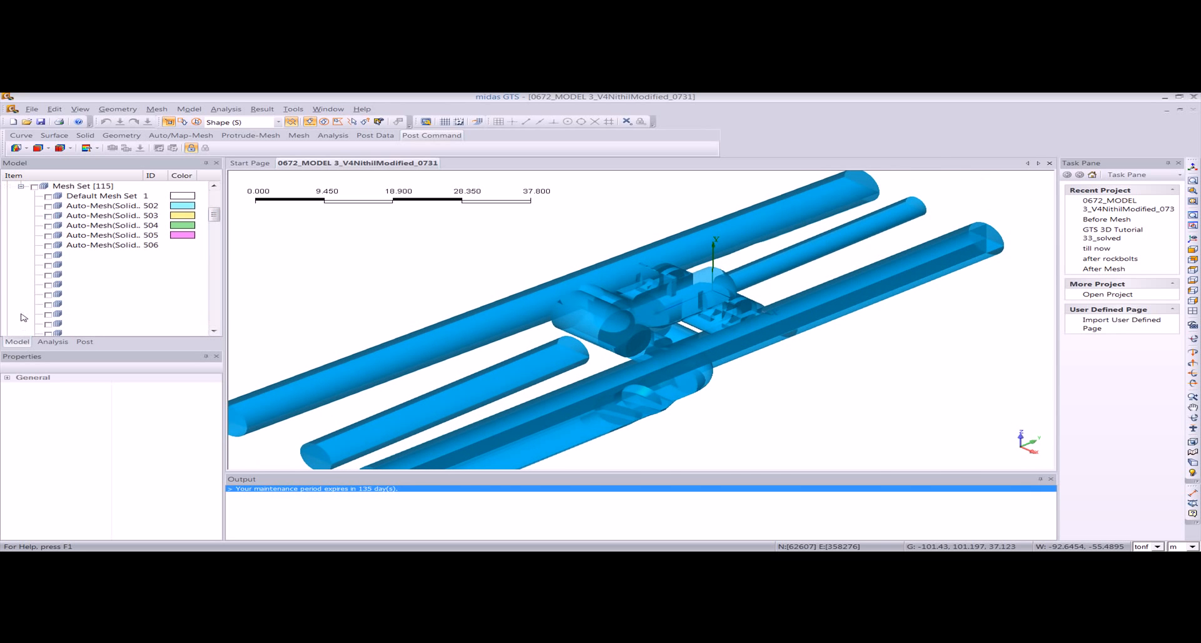
left_click(34, 187)
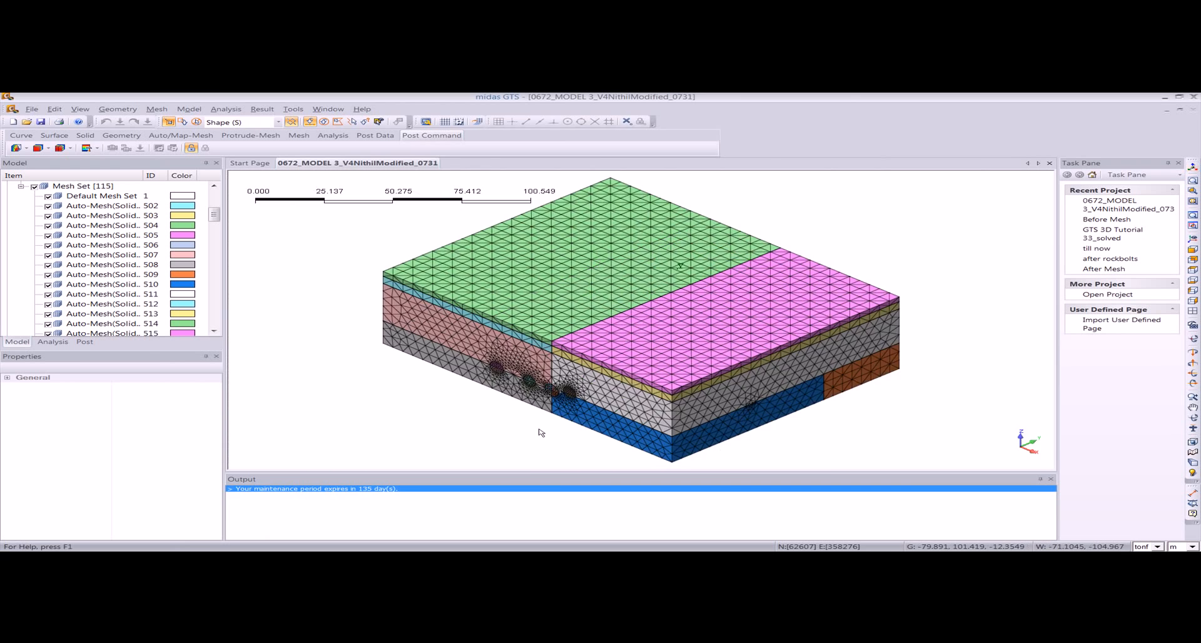
middle_click_drag(541, 432, 619, 357)
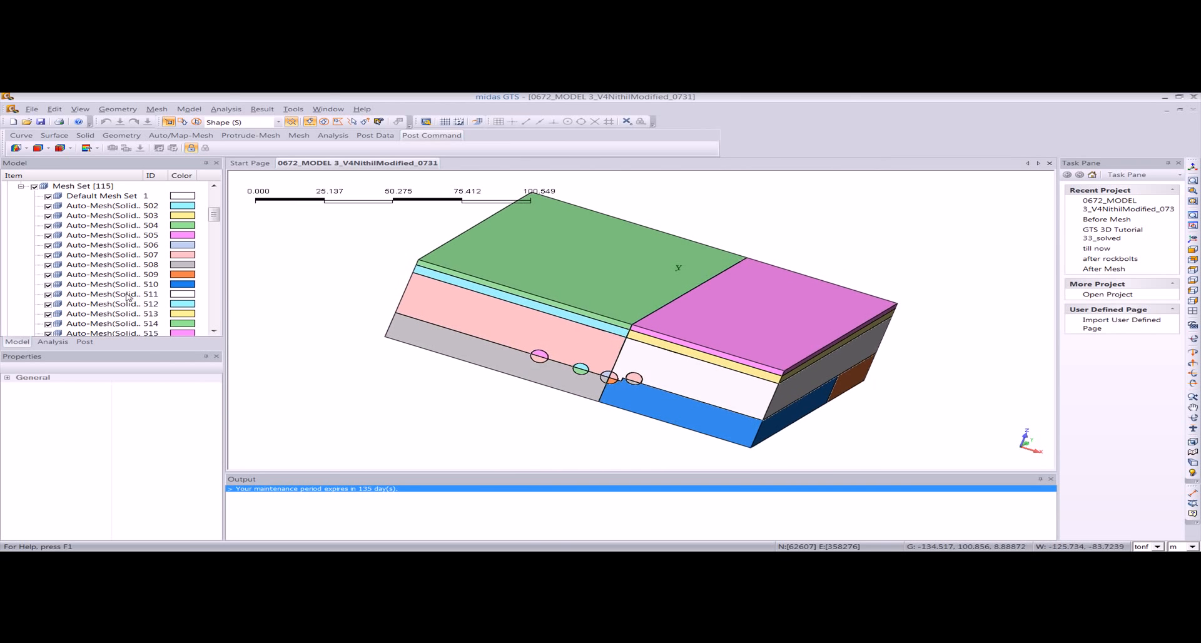
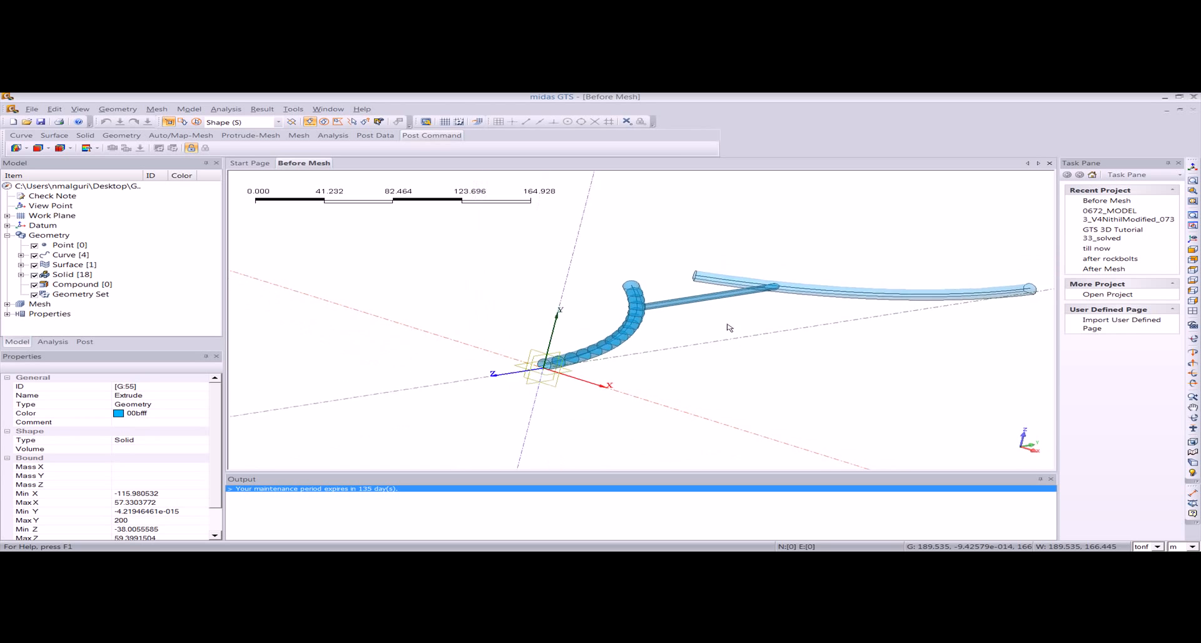
Show all solids of the Before Mesh project, including the ground box around the curved tunnel, and inspect them
left_click(35, 274)
left_click(34, 274)
middle_click_drag(531, 294, 501, 361)
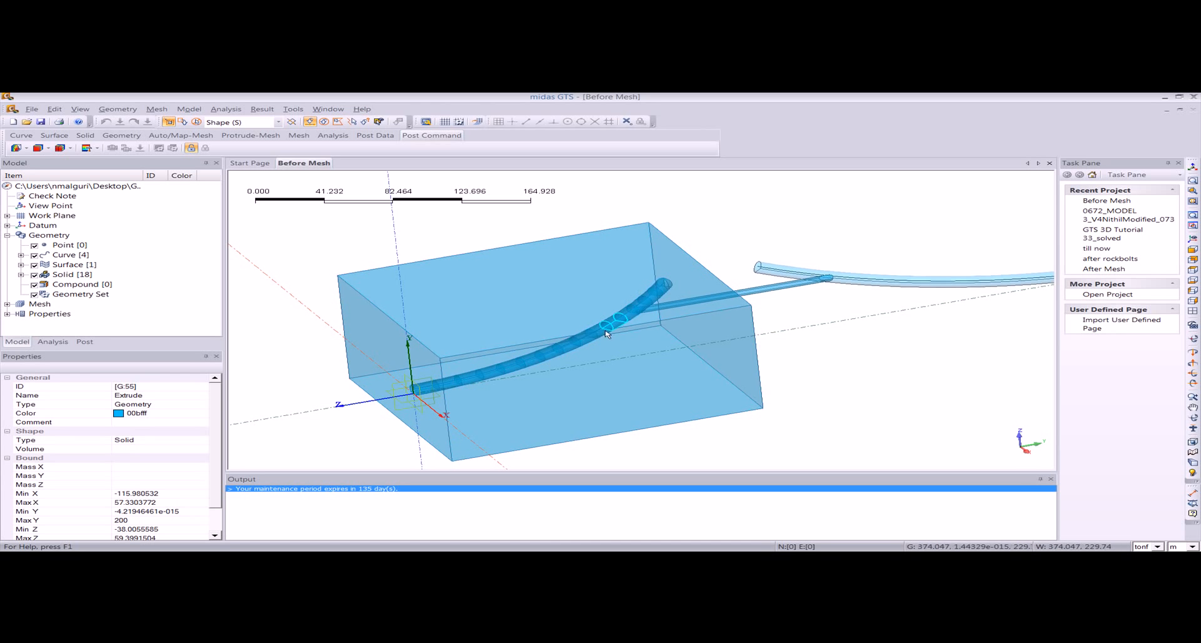
middle_click_drag(618, 350, 702, 339)
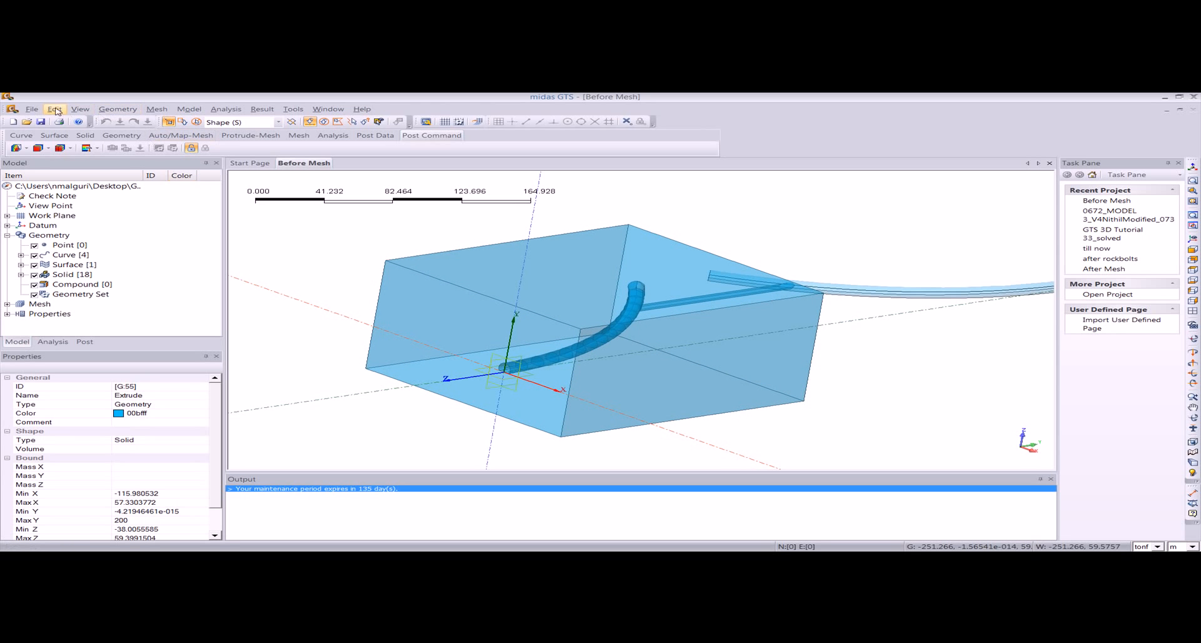
Start a new project with the 3D model type and Z as the gravity direction
left_click(33, 109)
left_click(39, 122)
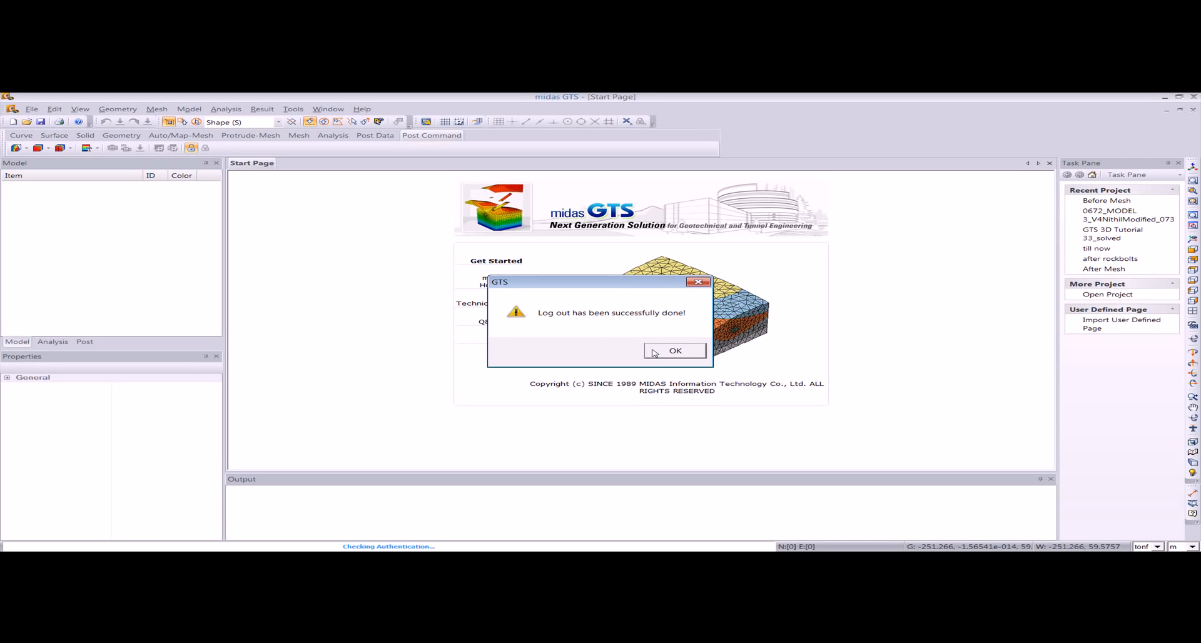
left_click(654, 353)
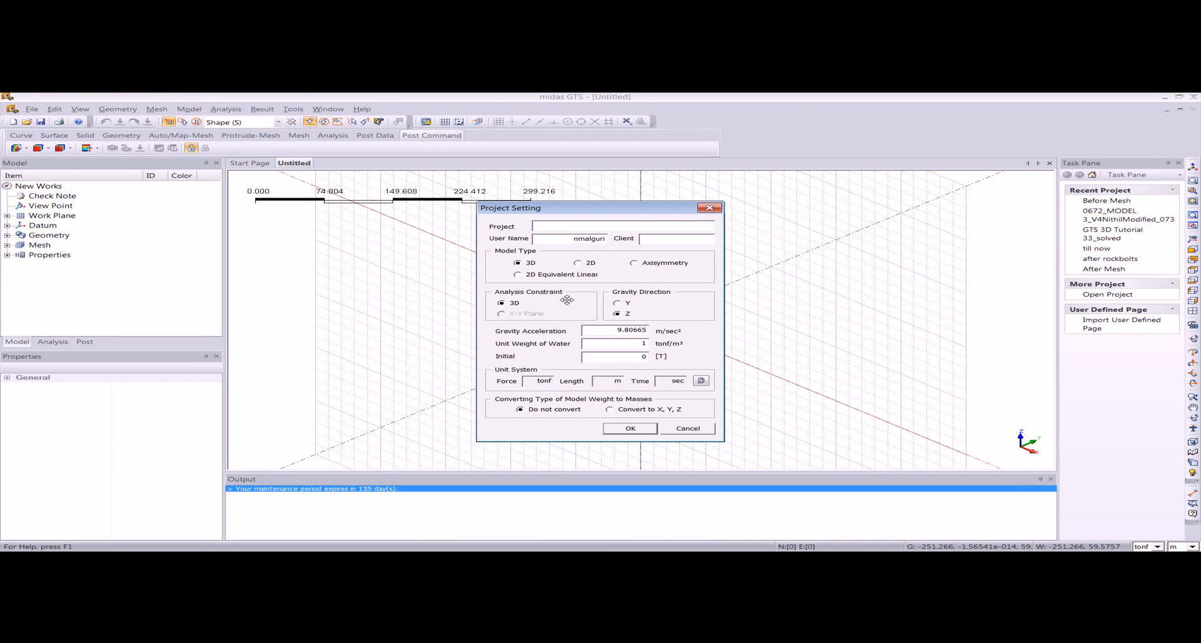
left_click(638, 430)
Draw a 2D arc on the work plane that starts at -4,0 and passes through 0,8
left_click(132, 108)
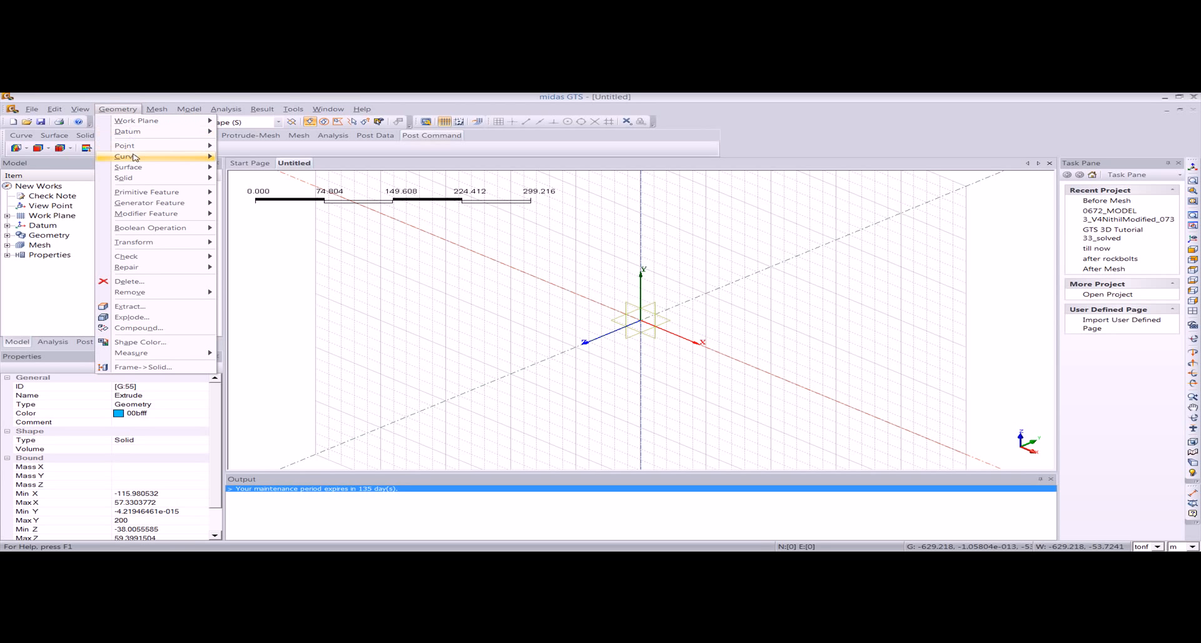
mouse_move(135, 158)
mouse_move(276, 157)
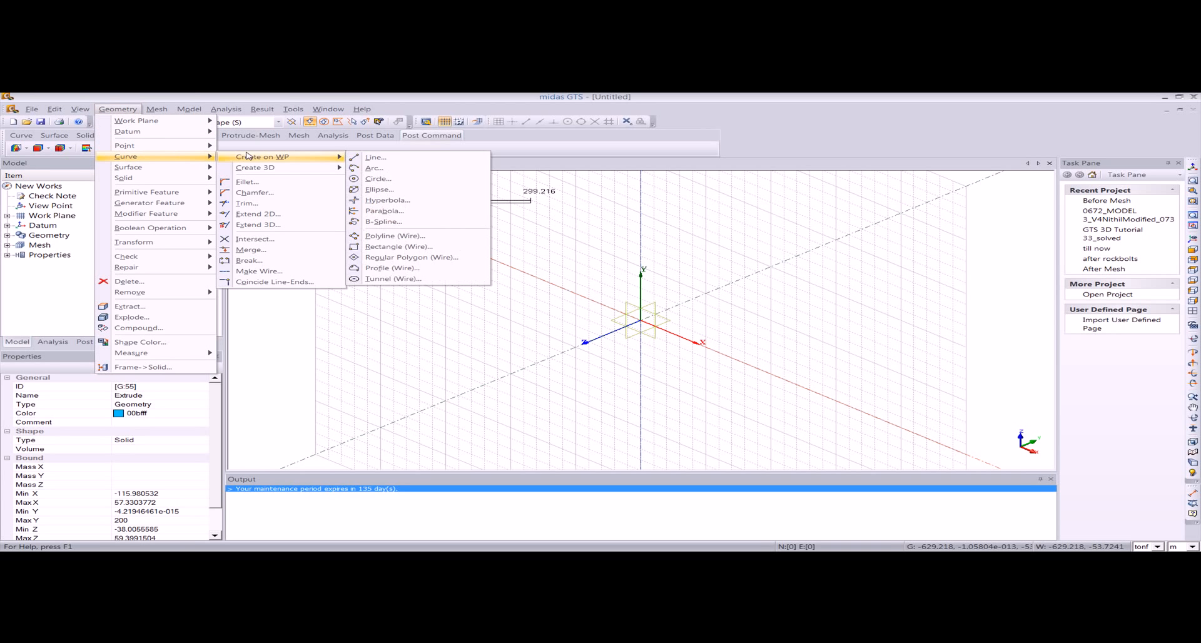
left_click(382, 168)
left_click_drag(94, 178, 186, 177)
left_click(194, 213)
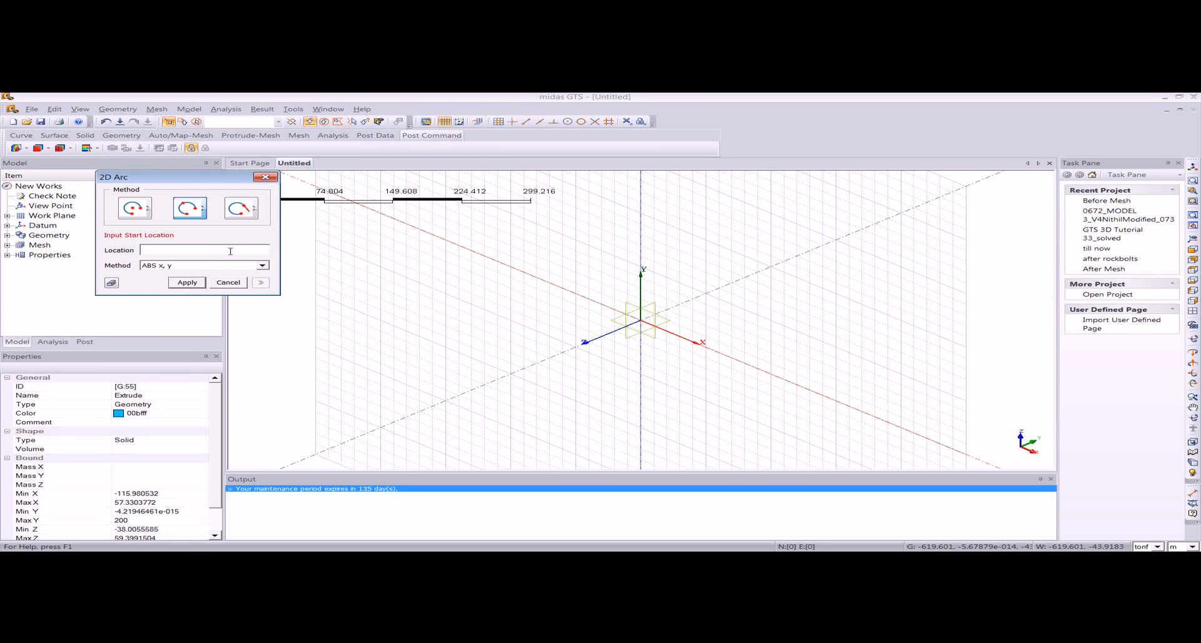
key("Return")
type("0,8")
key("Return")
left_click(265, 177)
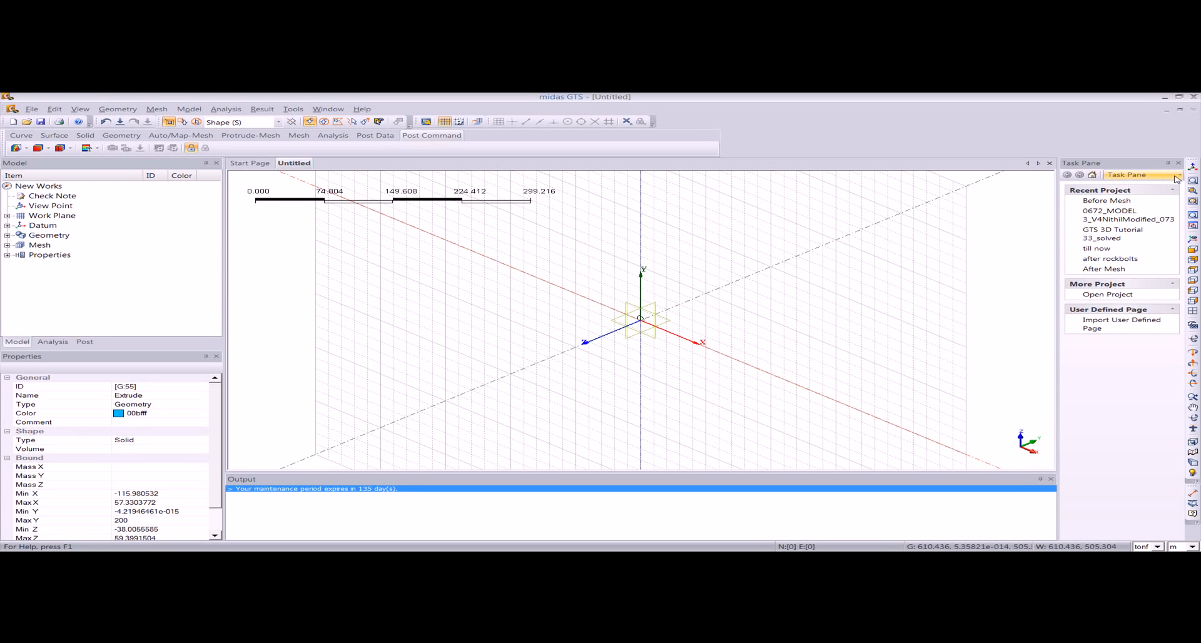
Draw a 2D line on the work plane from the arc's start at -4,0 to its other end, snapping to both end points
left_click(1192, 167)
middle_click_drag(844, 316, 755, 327)
scroll(756, 327, "down", 2)
scroll(762, 323, "down", 5)
scroll(717, 329, "up", 4)
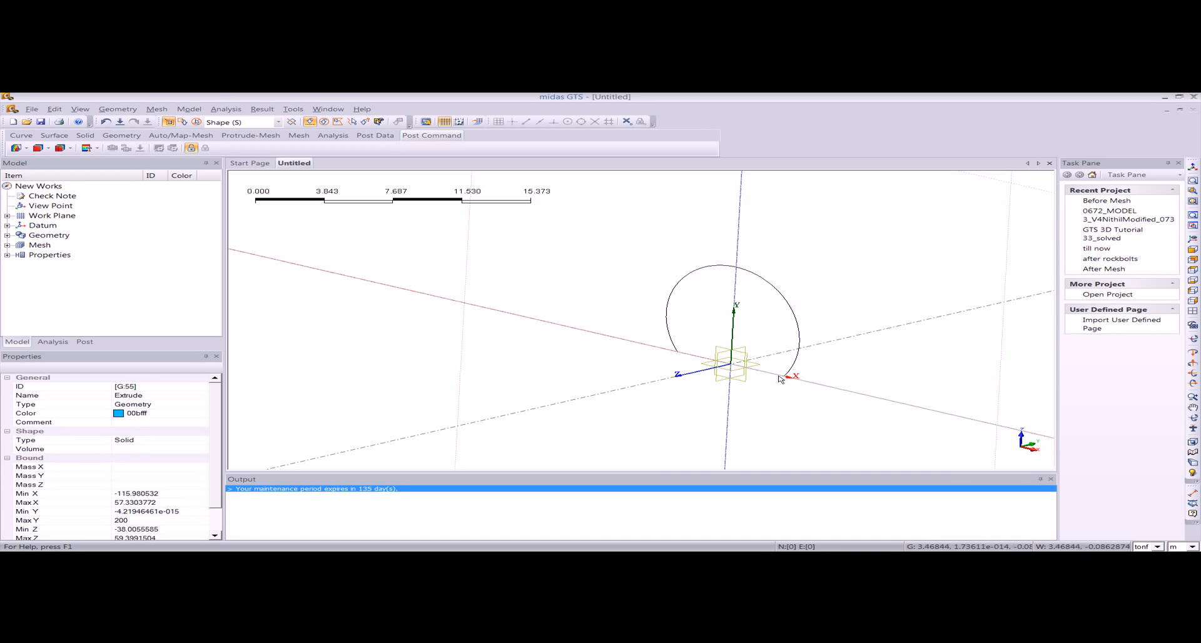
left_click(119, 110)
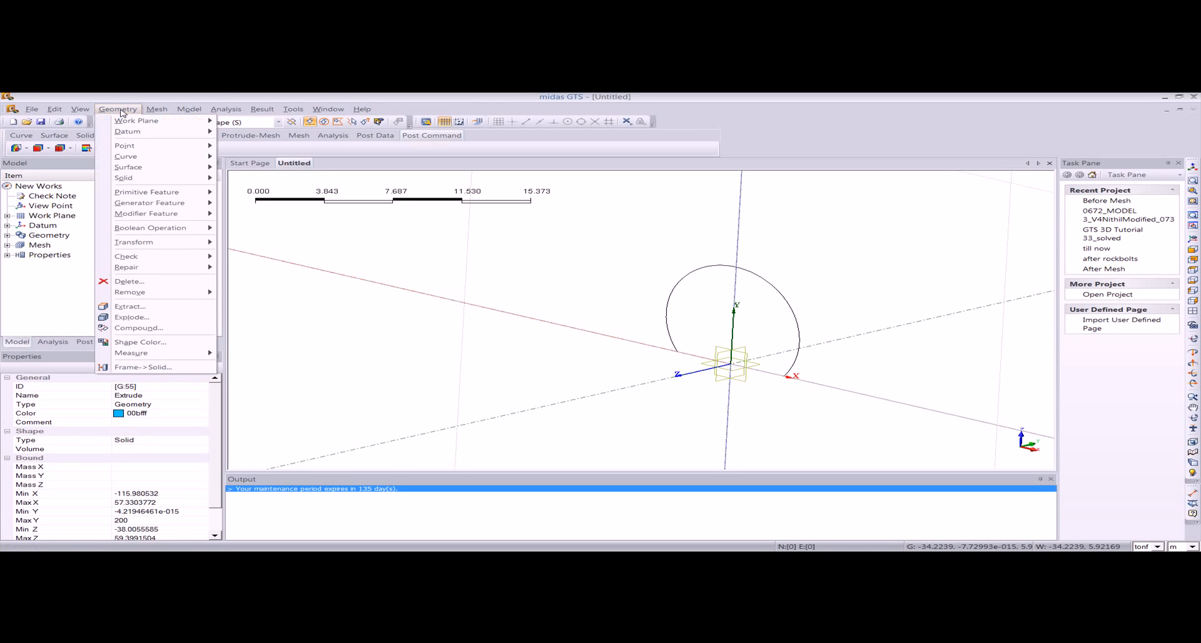
mouse_move(138, 122)
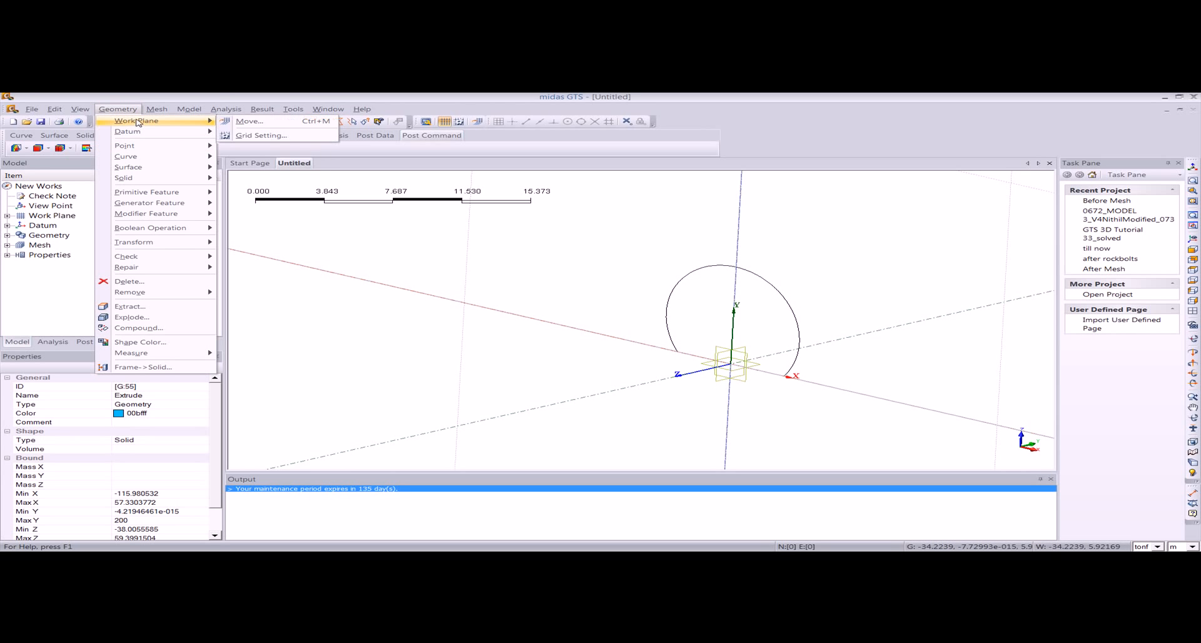
mouse_move(125, 156)
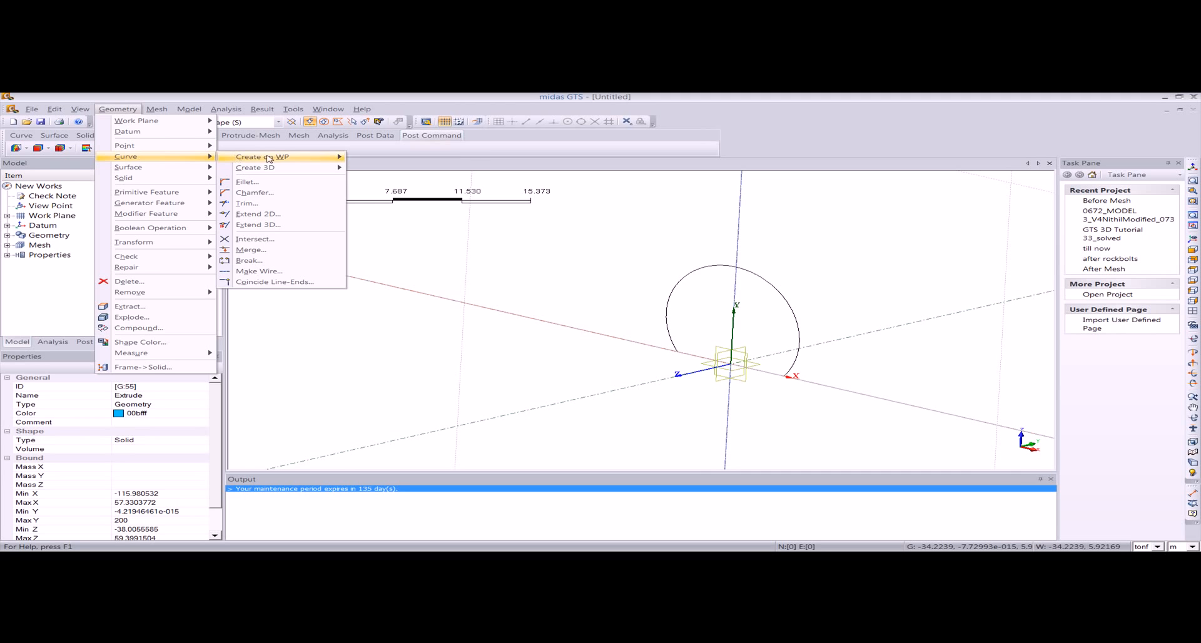
mouse_move(282, 157)
left_click(360, 159)
left_click_drag(128, 171, 247, 171)
left_click(512, 121)
left_click(526, 121)
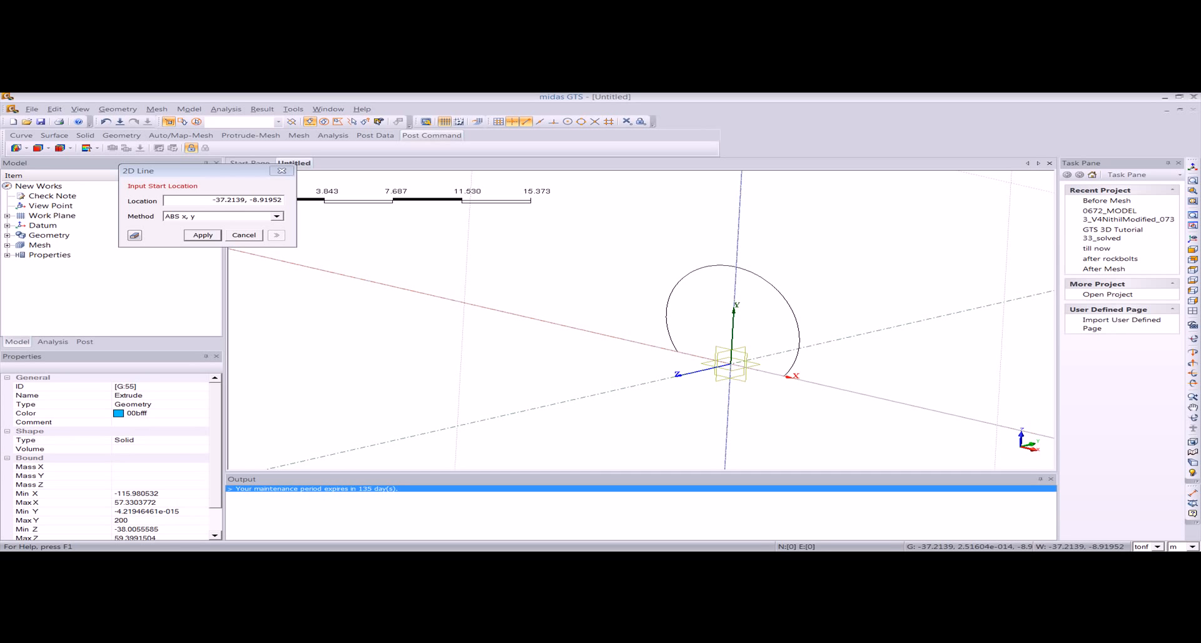
left_click(677, 353)
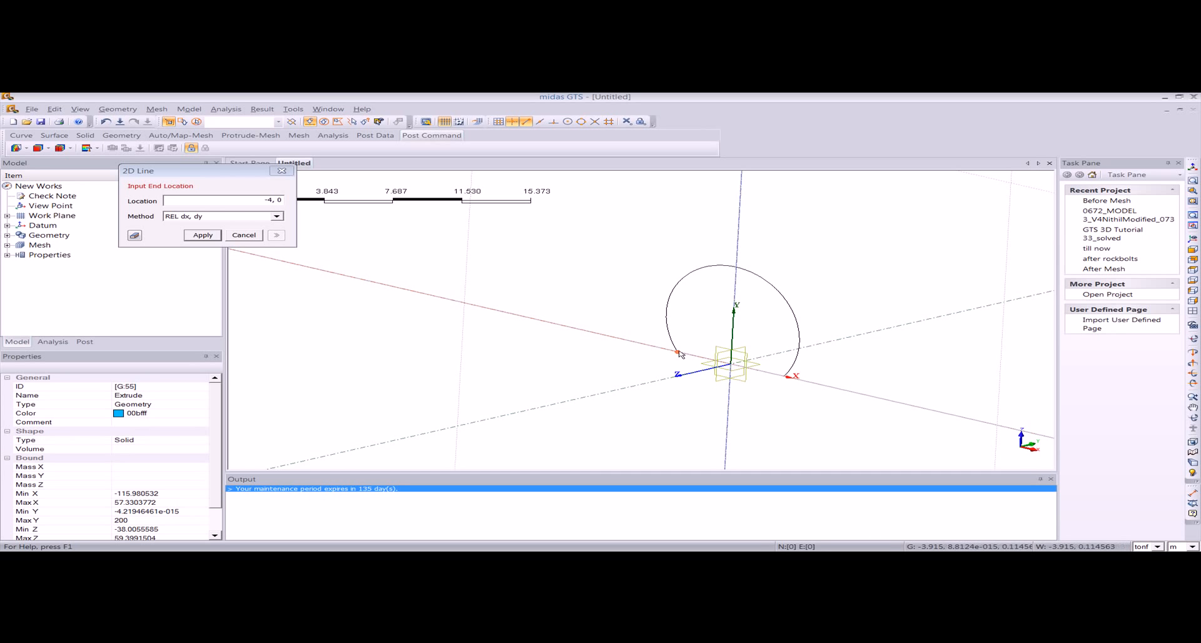
left_click(786, 384)
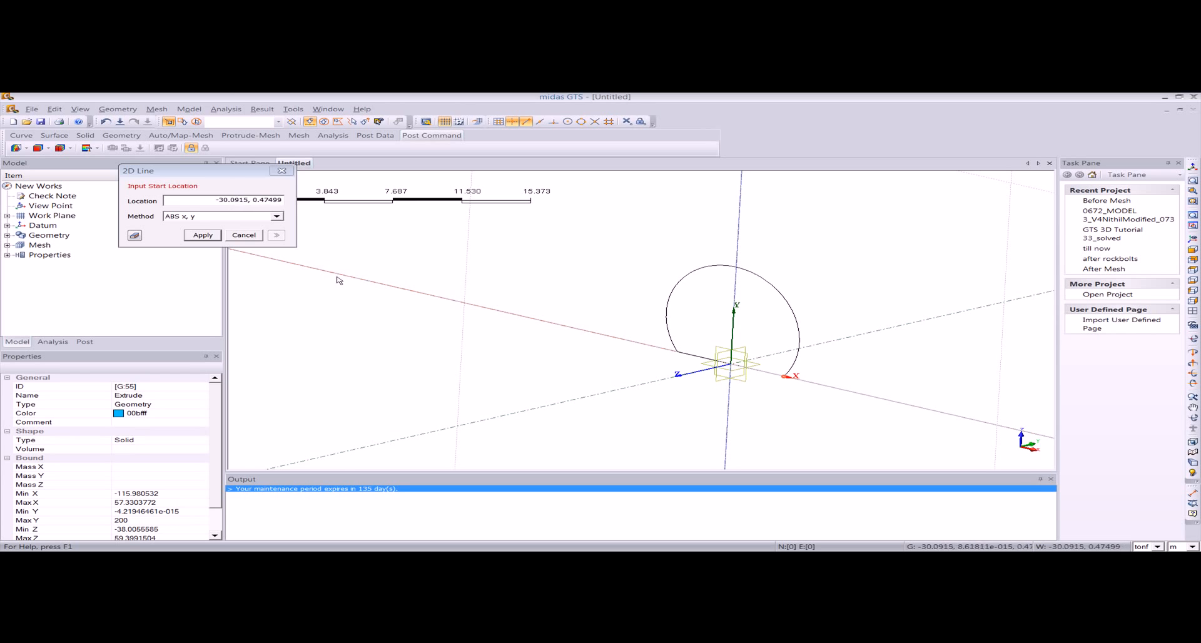
Finish the 2D line and select the arc and the base line separately to check whether they are individual edges
left_click(276, 171)
middle_click_drag(727, 415, 729, 379)
left_click(763, 274)
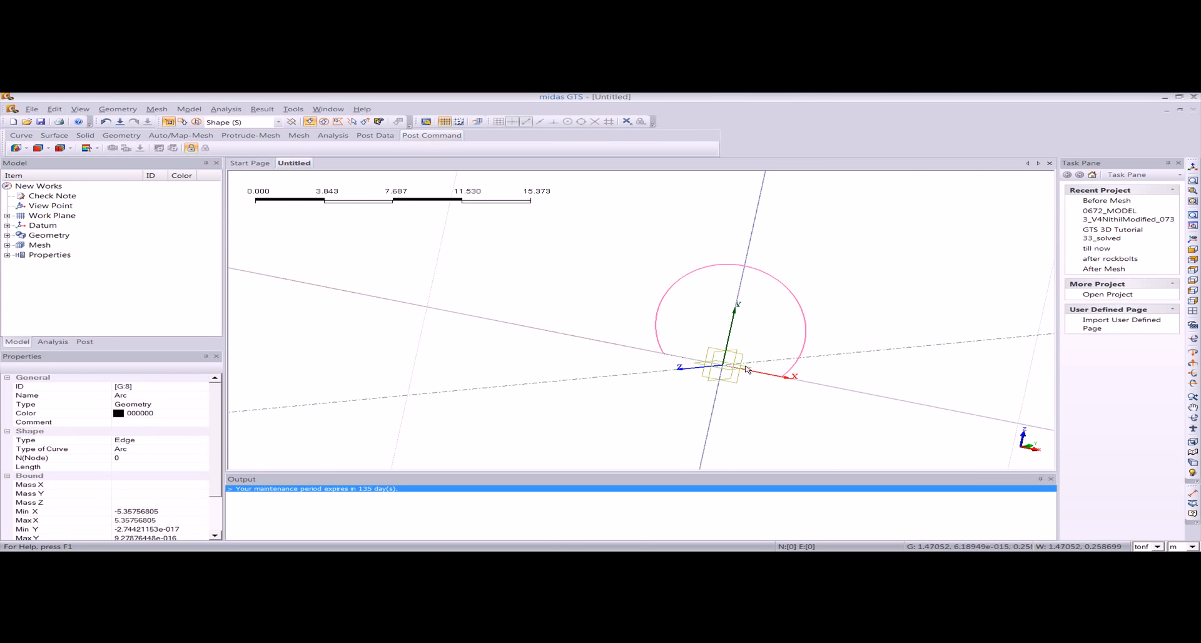
left_click(692, 360)
mouse_move(697, 359)
middle_mouse_down()
mouse_move(698, 336)
mouse_move(699, 355)
middle_mouse_up()
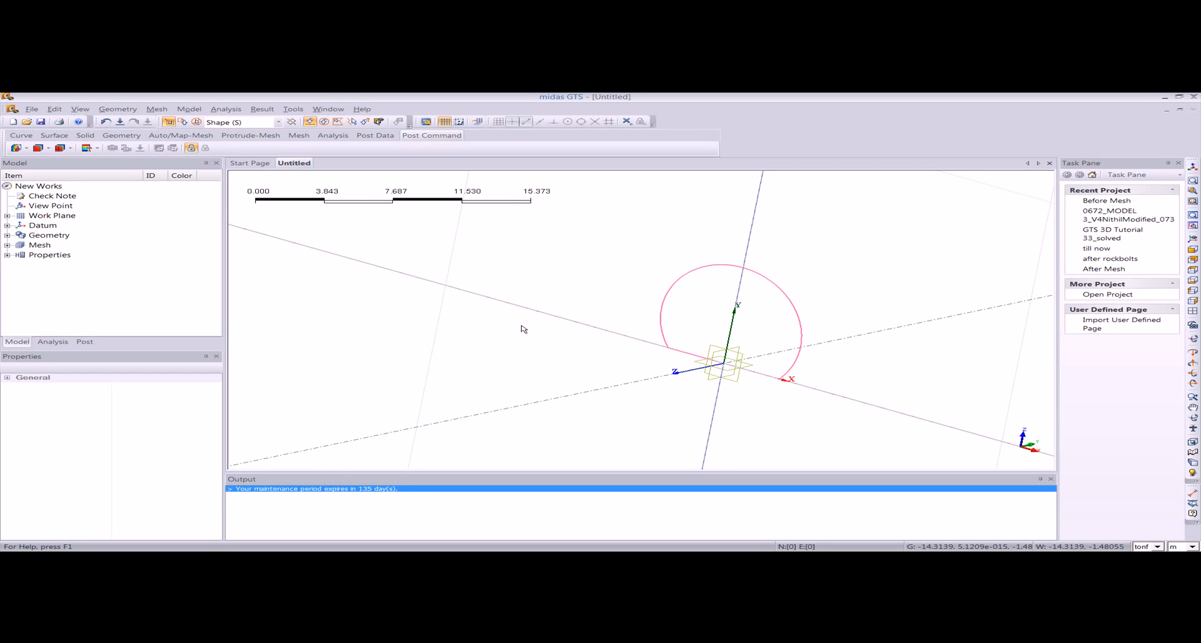
Join the arc and the base line into one wire using the Multi Entity method with a tolerance of 1e-005
left_click(118, 109)
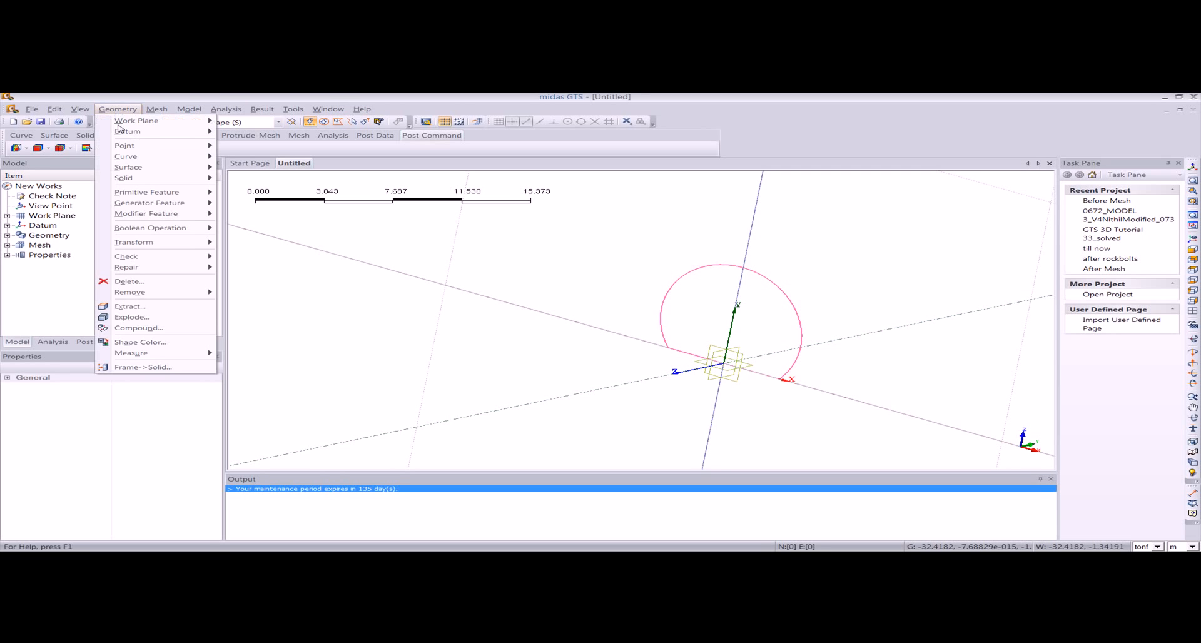
mouse_move(142, 168)
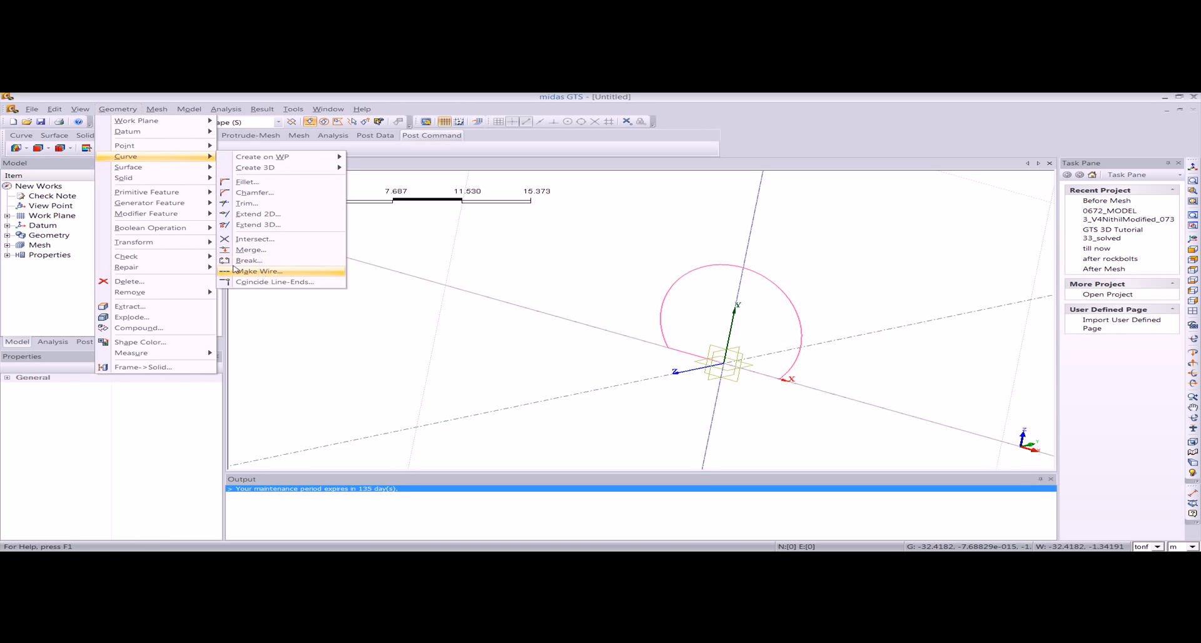
left_click(263, 271)
left_click_drag(112, 185, 215, 185)
left_click(722, 265)
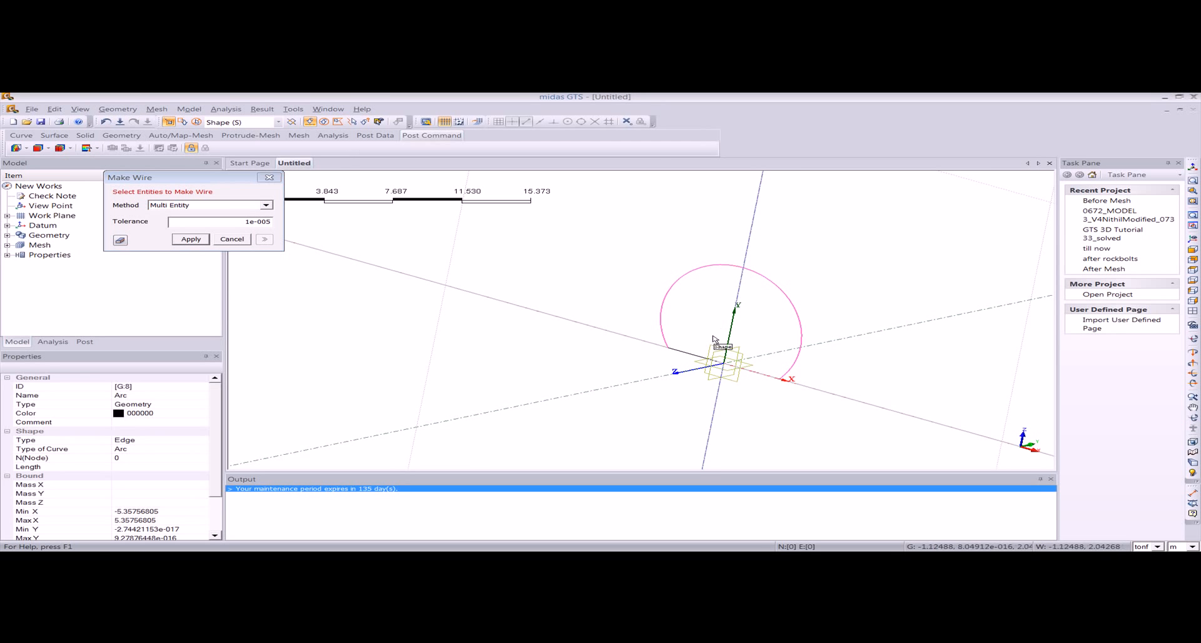
left_click(704, 357)
left_click(190, 239)
left_click(269, 177)
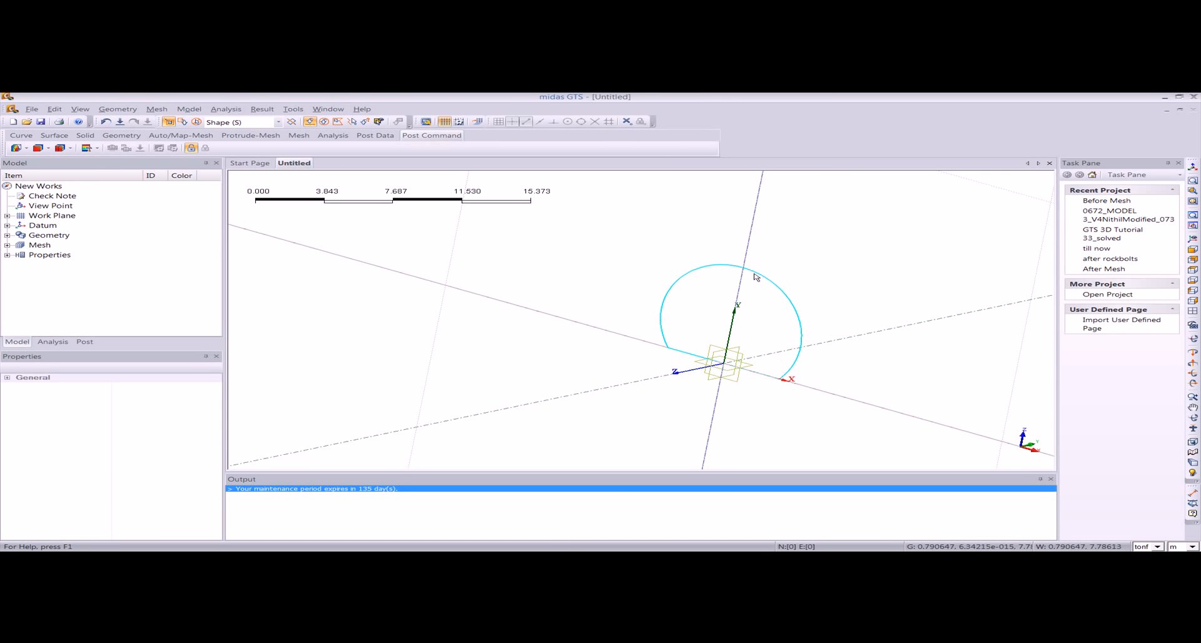
left_click(758, 274)
middle_click_drag(763, 295, 700, 347, "ctrl")
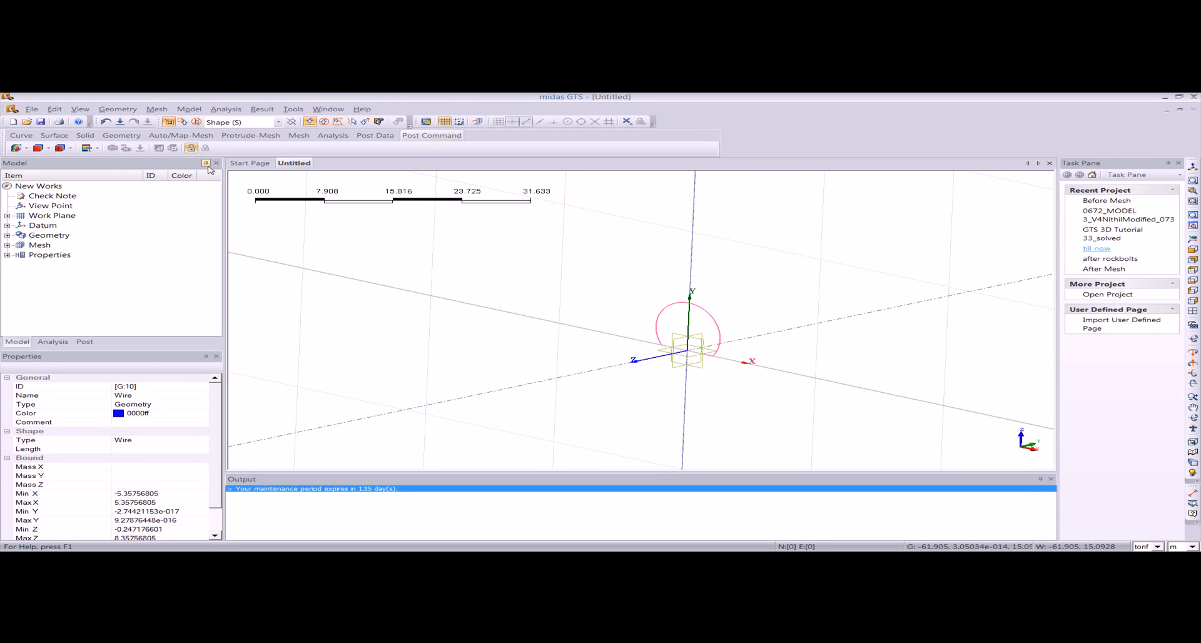
Draw a three-point 3D arc from inside the profile at x 0, passing through -25,100,5 and ending at x -100, y 200
left_click(118, 109)
mouse_move(152, 160)
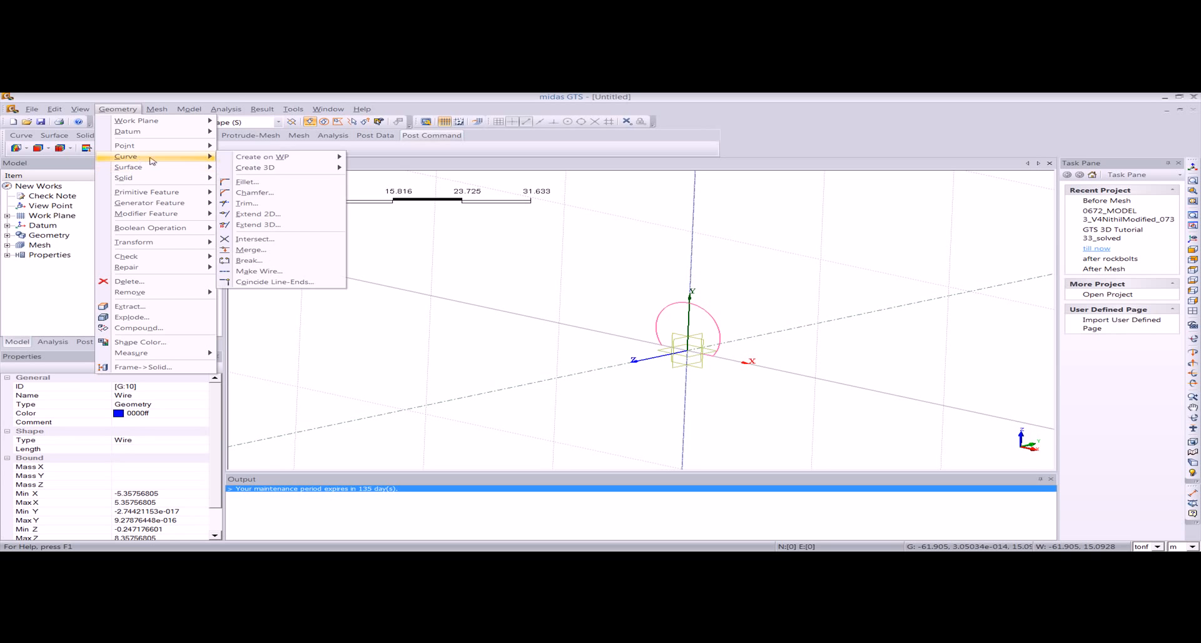
mouse_move(255, 167)
left_click(366, 178)
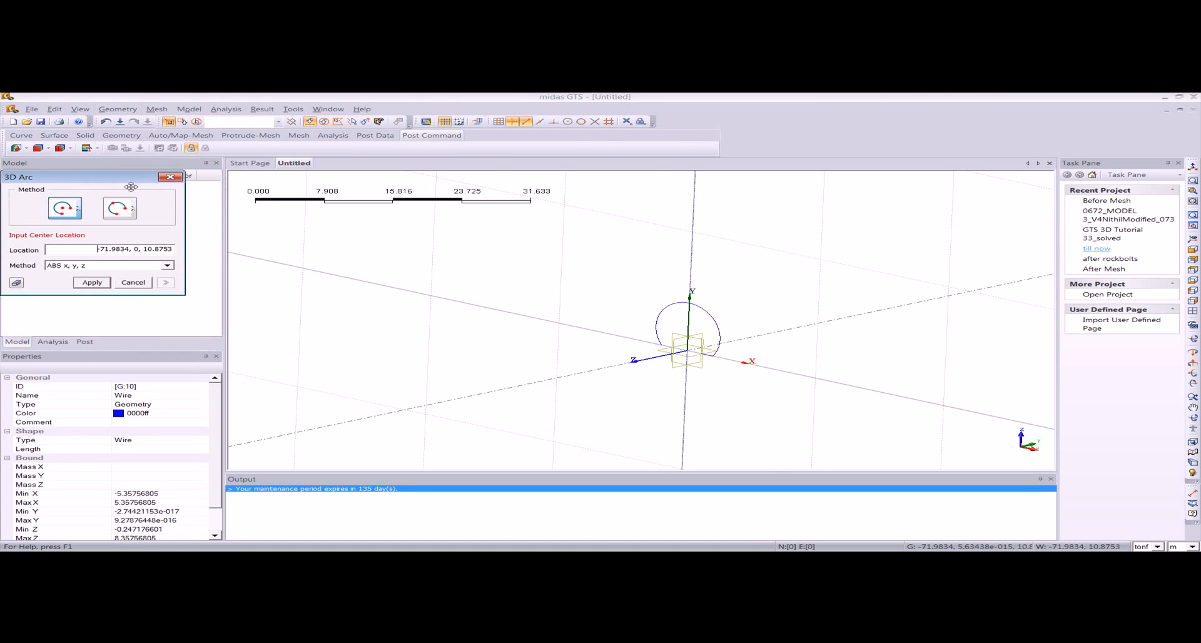
left_click_drag(131, 186, 265, 185)
left_click(255, 207)
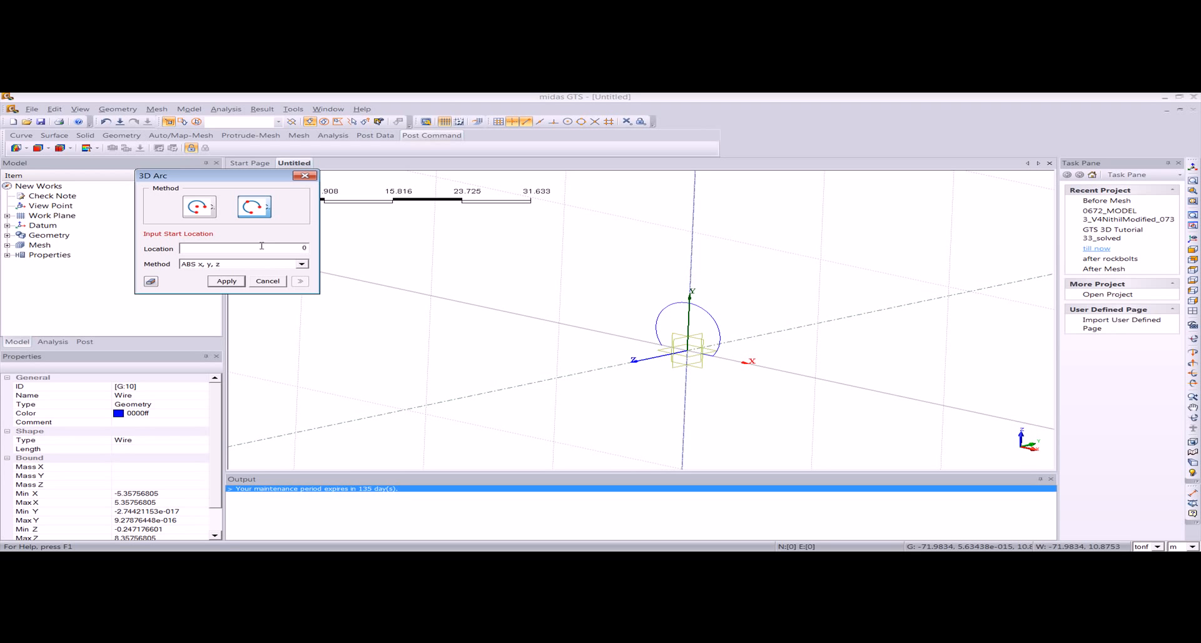
key("Return")
type("-25,100,5")
key("Return")
type("-100,200,10")
key("Return")
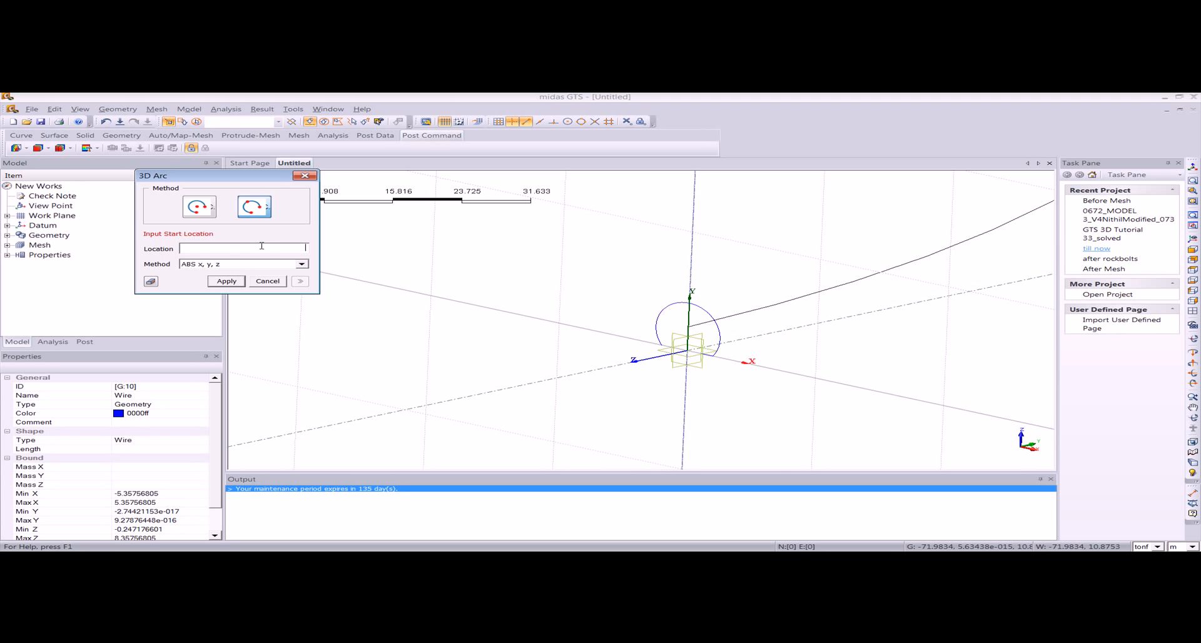
left_click(305, 176)
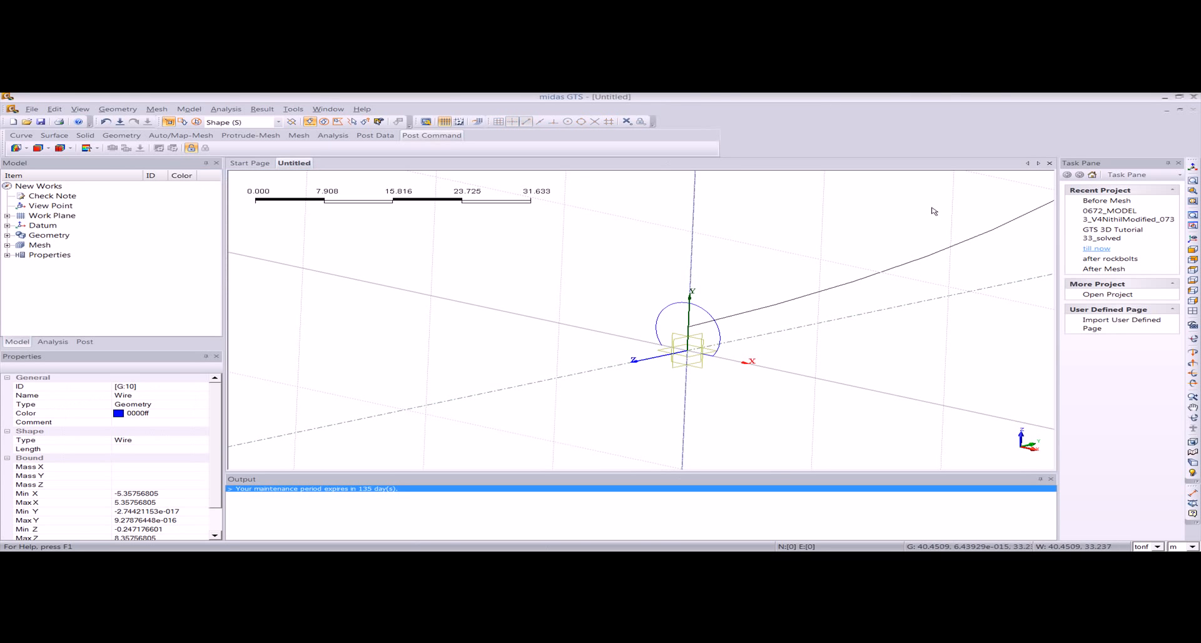
Examine the 3D arc's plan curvature and vertical slope in isometric, top and rear views
left_click(1192, 167)
right_click(811, 282)
left_click(951, 300)
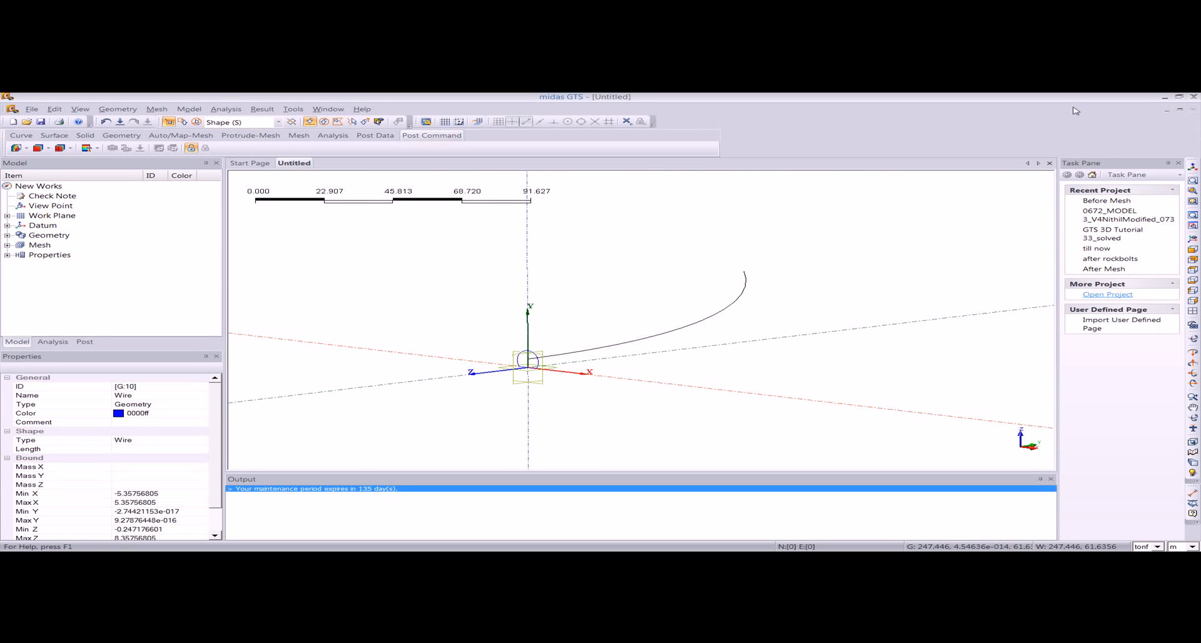
left_click(1192, 269)
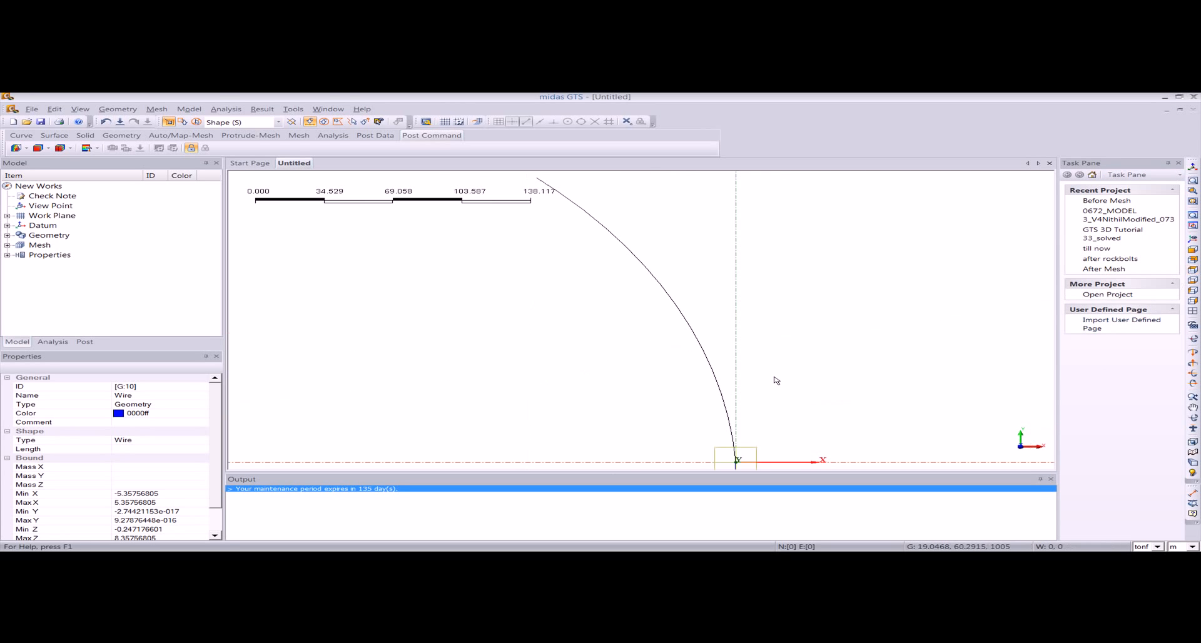
left_click(1192, 167)
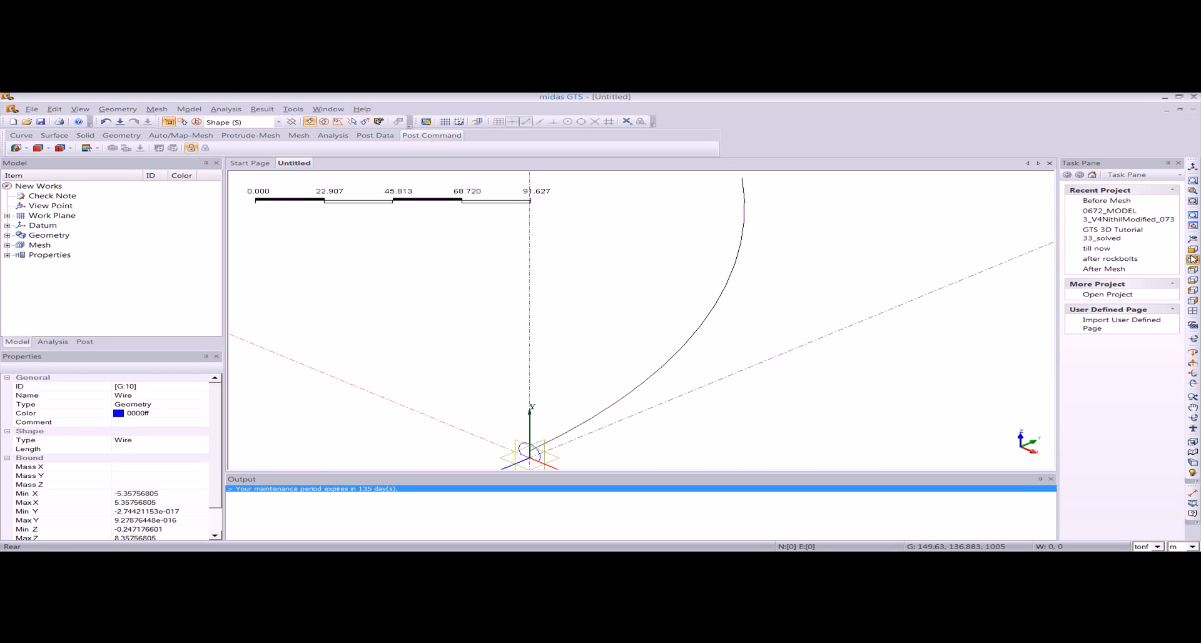
left_click(1192, 259)
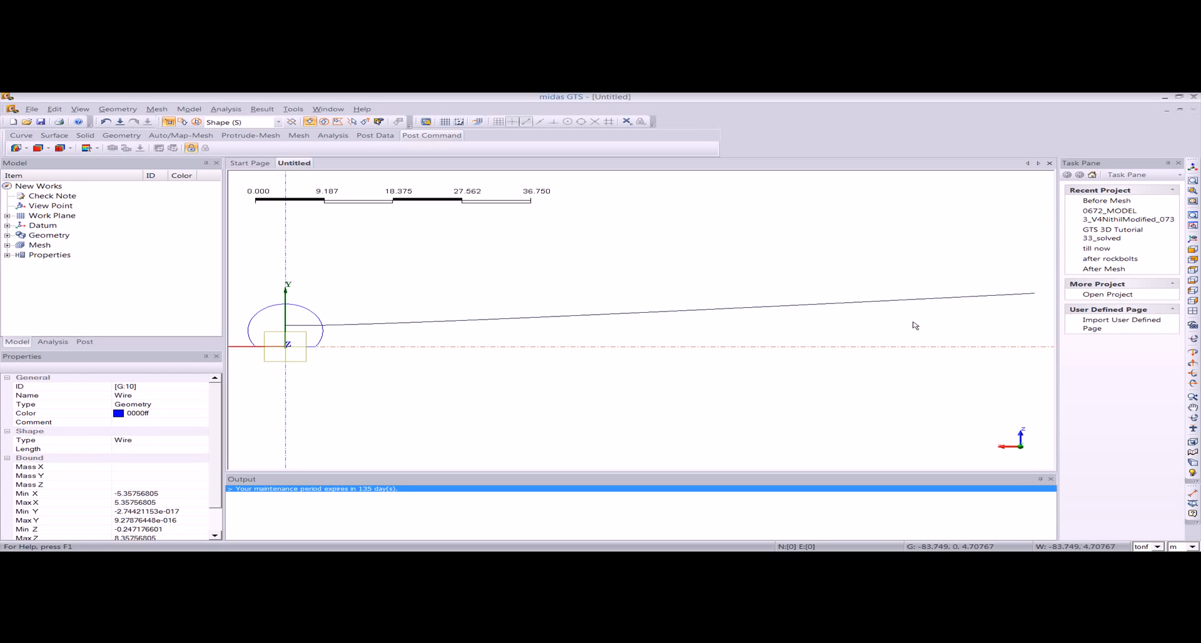
left_click(1192, 167)
middle_click_drag(703, 392, 719, 382)
scroll(721, 385, "down", 2)
Start a Mirror operation and select the profile wire and the 3D arc as the objects to mirror
left_click(118, 109)
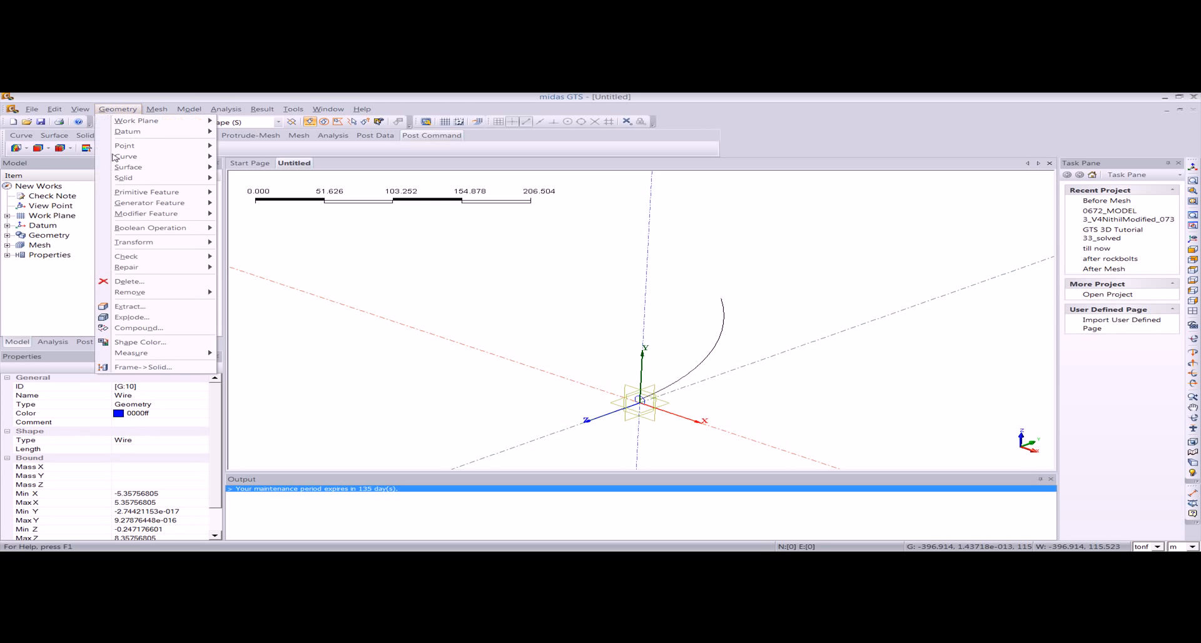
mouse_move(188, 242)
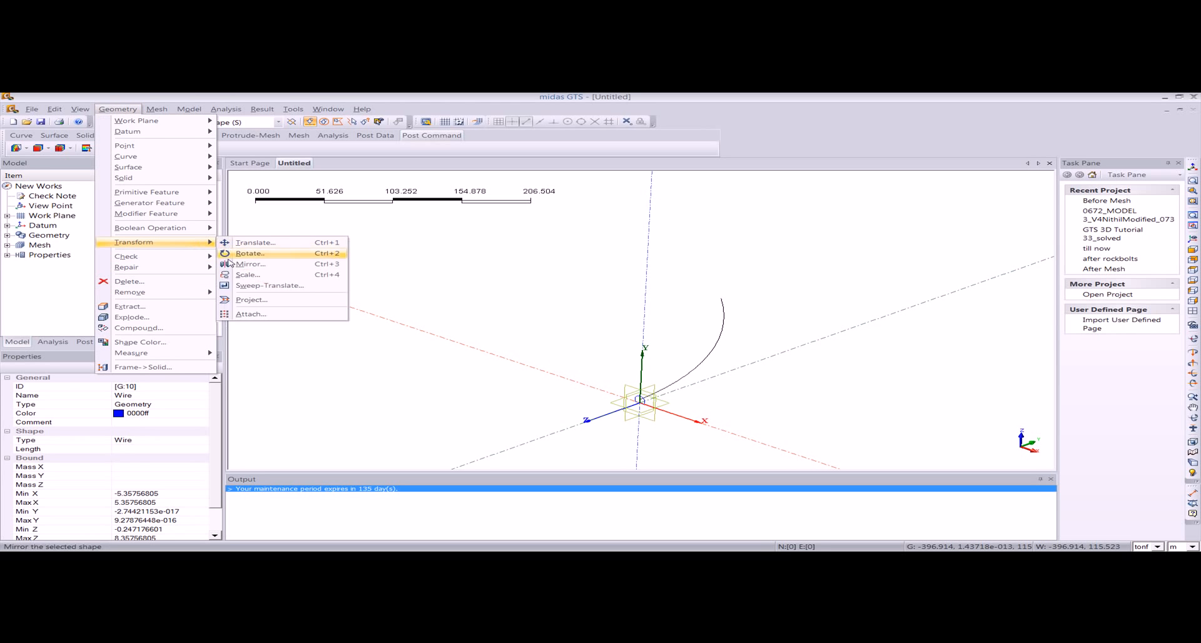
left_click(240, 264)
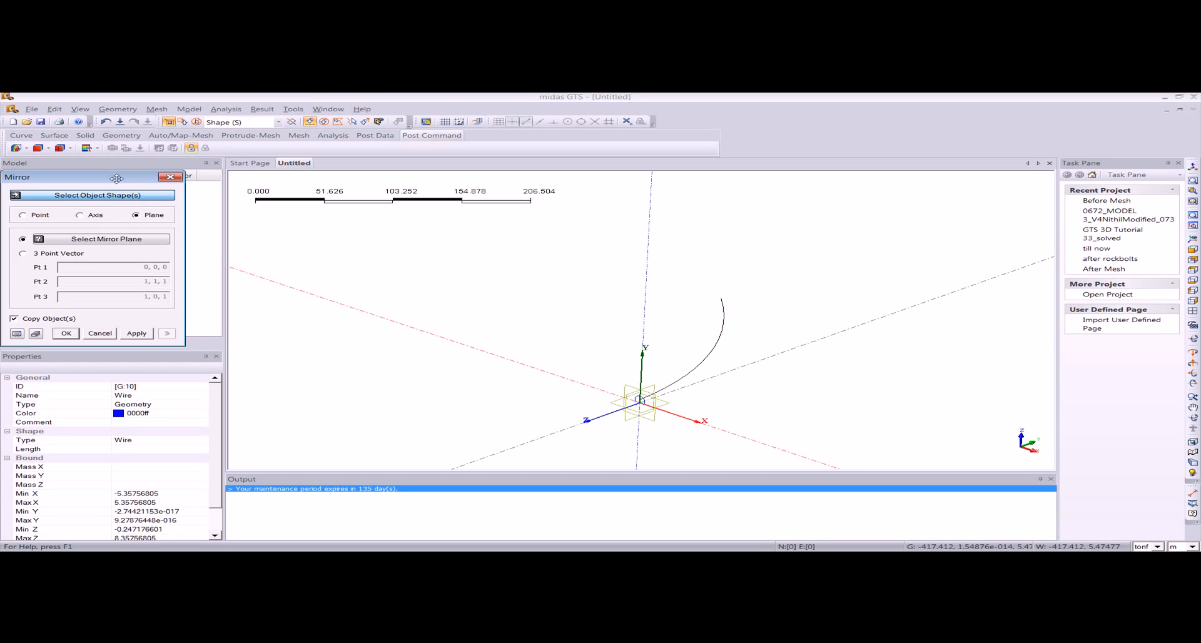
left_click_drag(116, 178, 152, 178)
left_click(351, 124)
left_click_drag(442, 277, 837, 445)
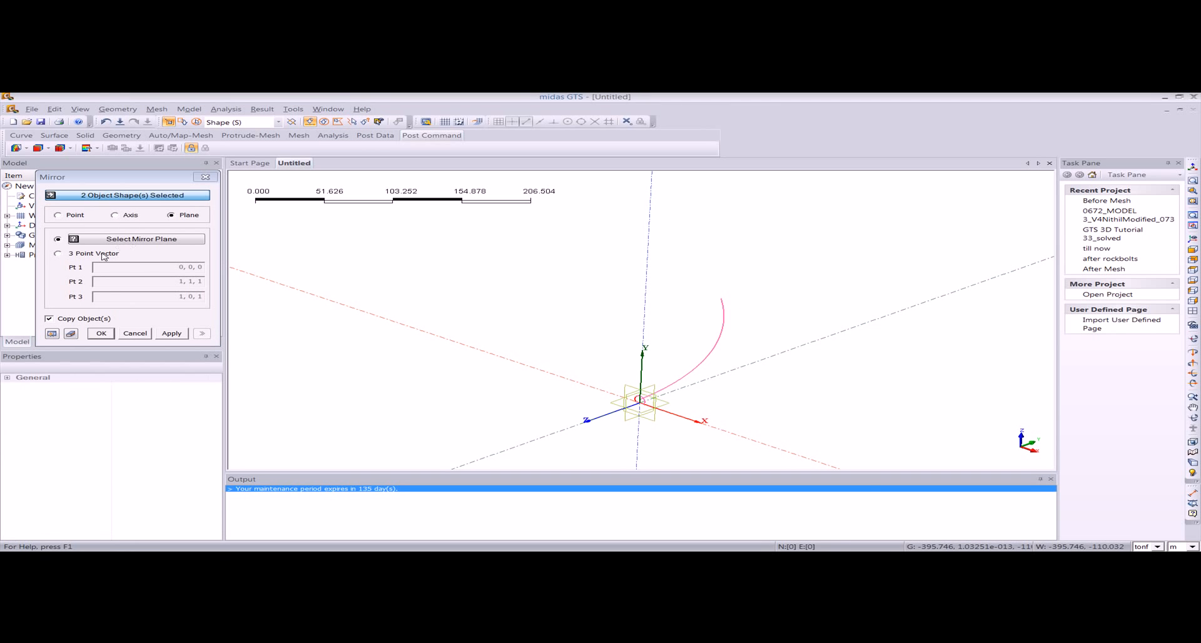
Define the mirror plane by three points at 1,210,0, 2,210,8 and 3,210,10
left_click(133, 263)
type("1,210,0")
key("Tab")
type("2,")
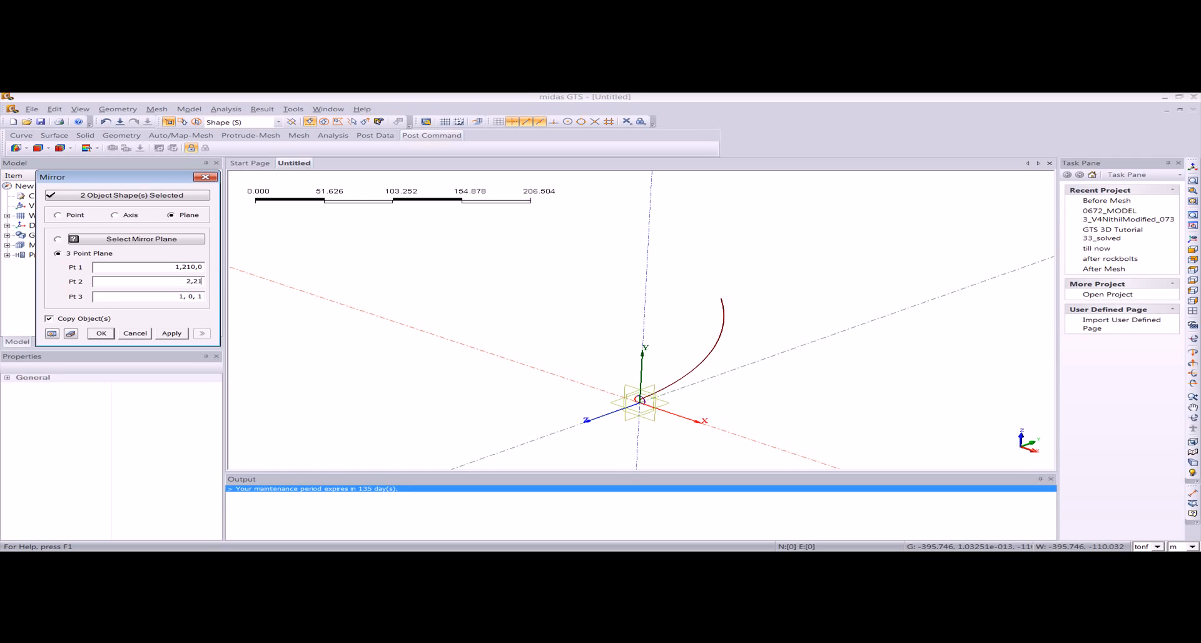
type("3,210")
key("Tab")
left_click(203, 297)
type(",10")
Preview the mirrored wire and arc, and create them as copies while keeping the originals
left_click(53, 333)
left_click(214, 288)
left_click(52, 334)
middle_click_drag(638, 332, 740, 337, "ctrl")
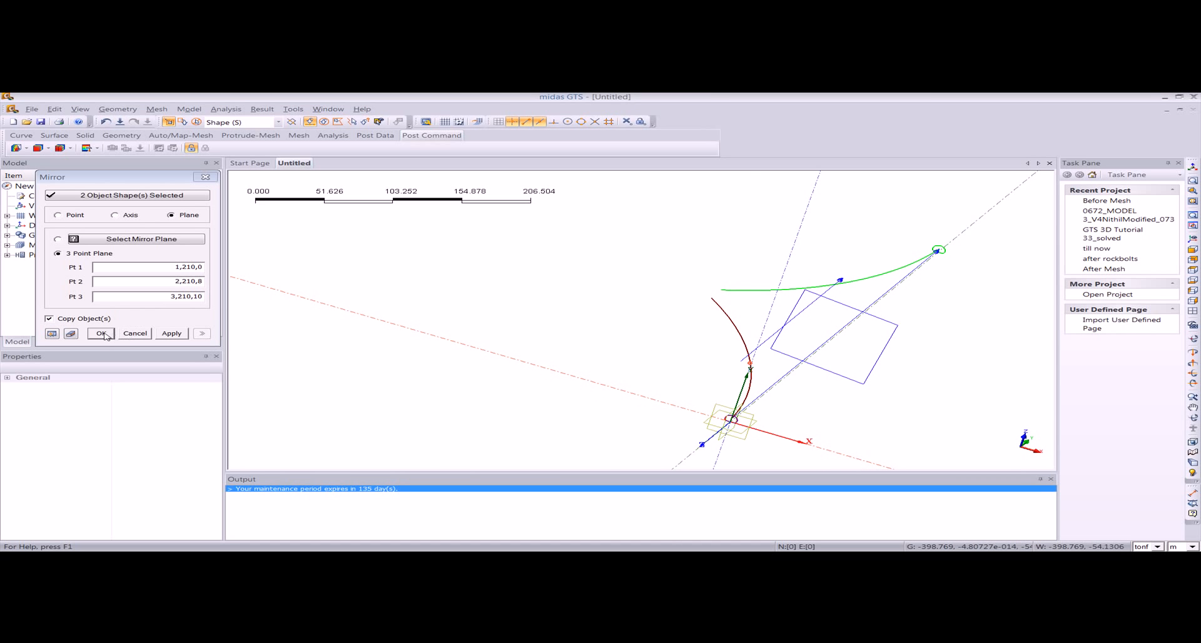
left_click(52, 333)
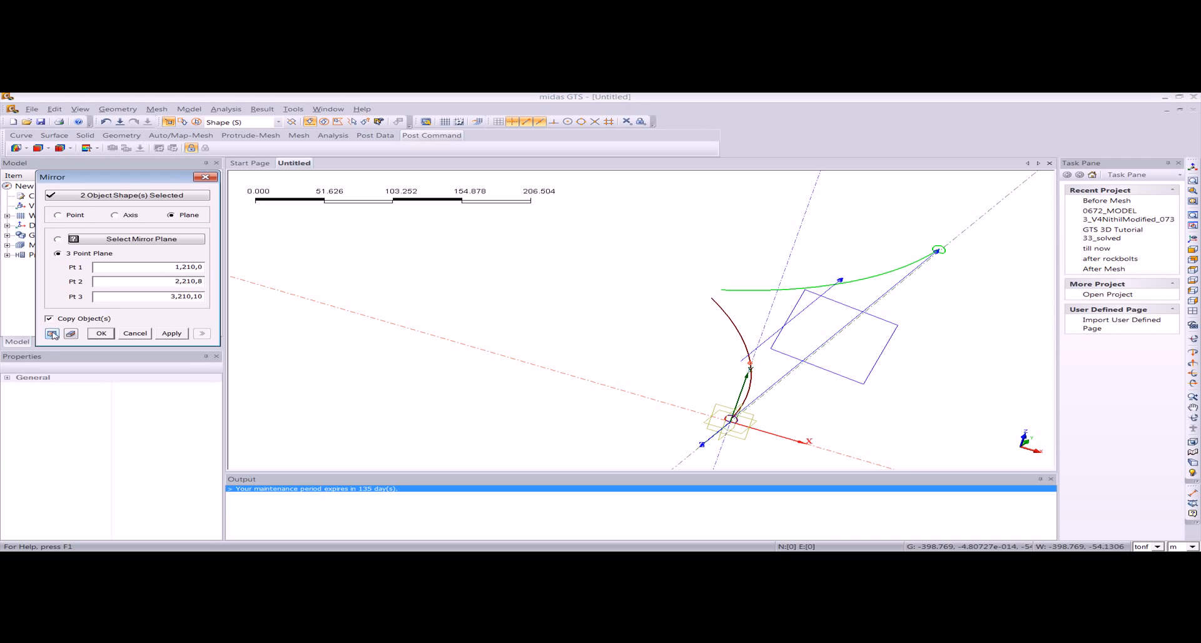
left_click(53, 335)
left_click(100, 333)
mouse_move(777, 335)
middle_mouse_down()
mouse_move(677, 316)
mouse_move(759, 330)
middle_mouse_up()
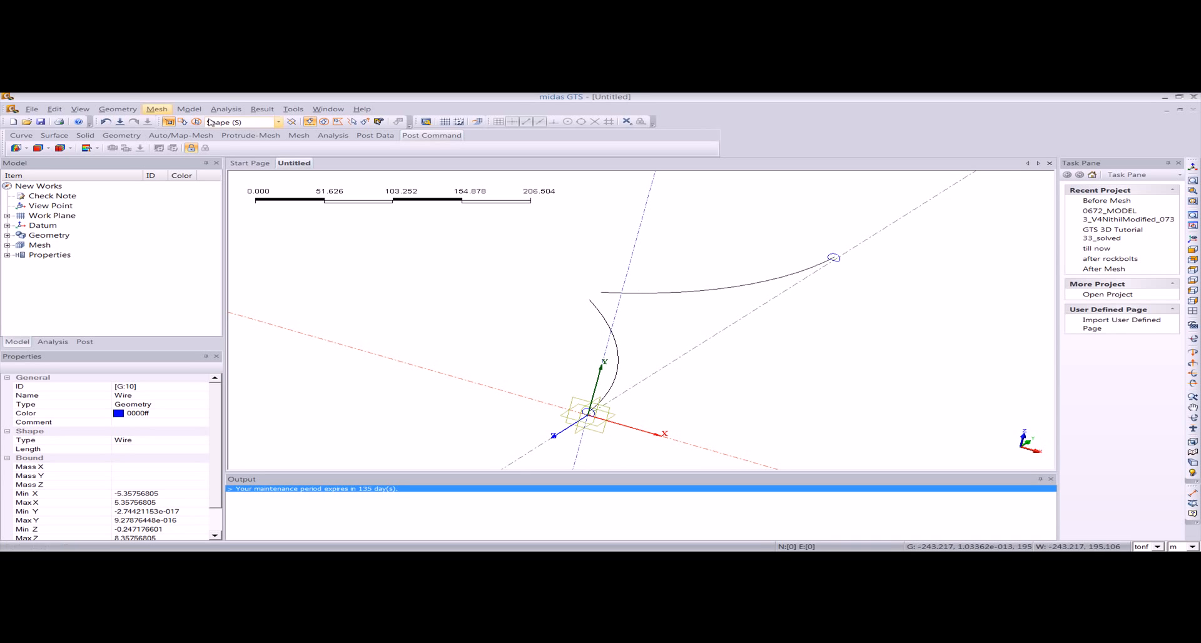
Sweep the profile wire at the origin along its 3D arc as a solid named Tunnel1, with Frenet mode and Right Corner transition
left_click(112, 111)
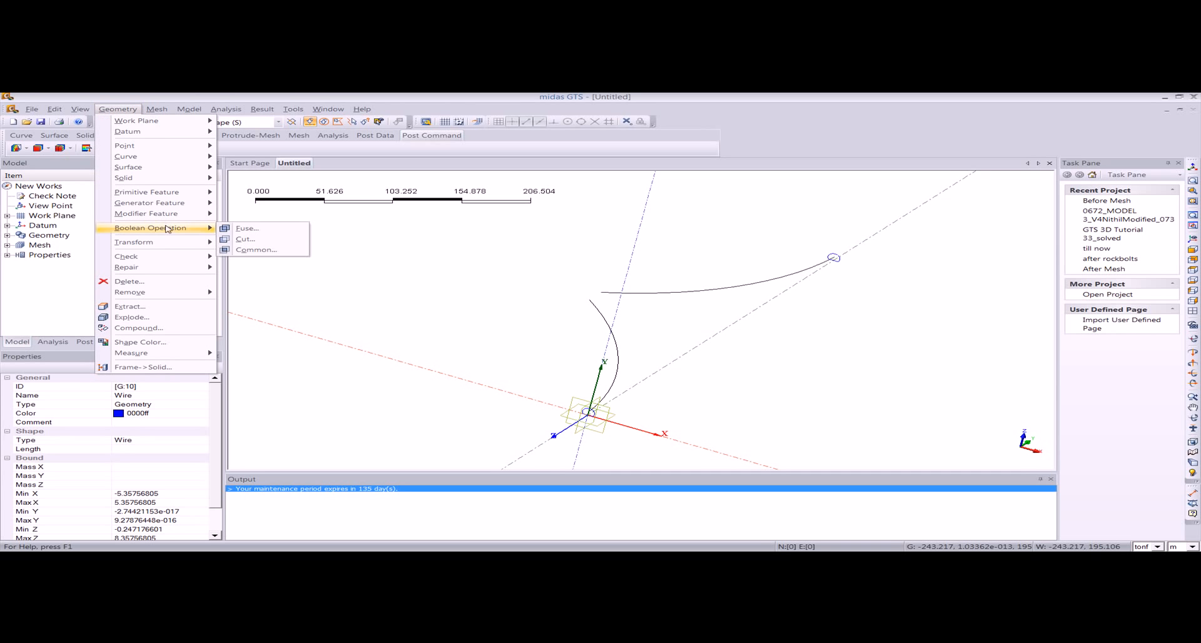
mouse_move(169, 207)
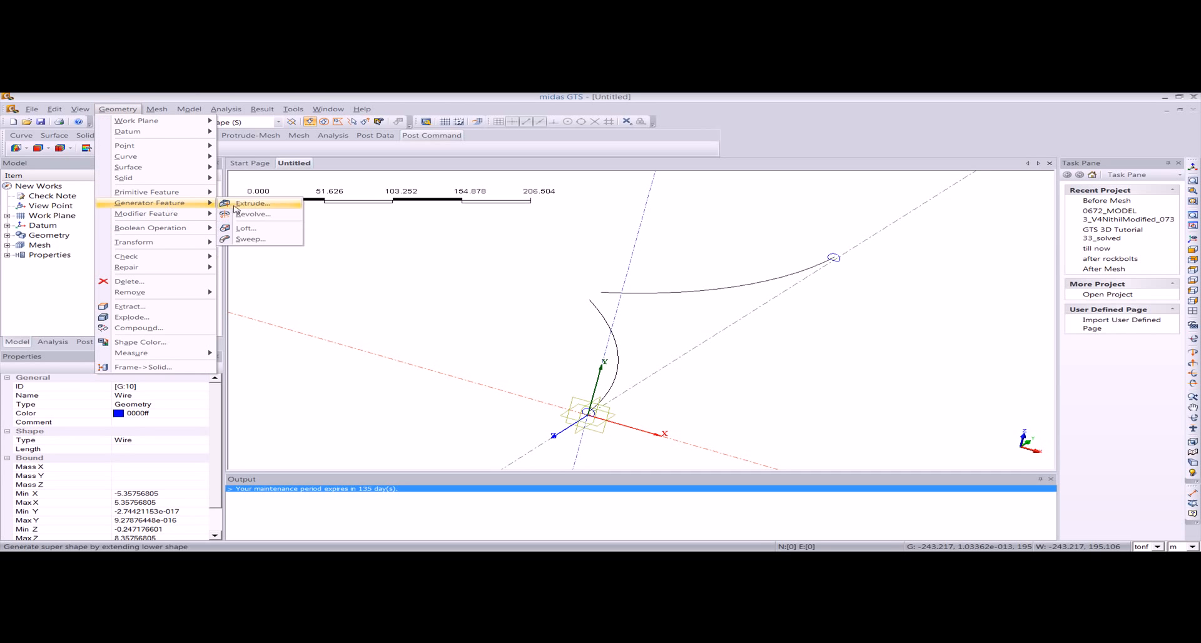
left_click(238, 240)
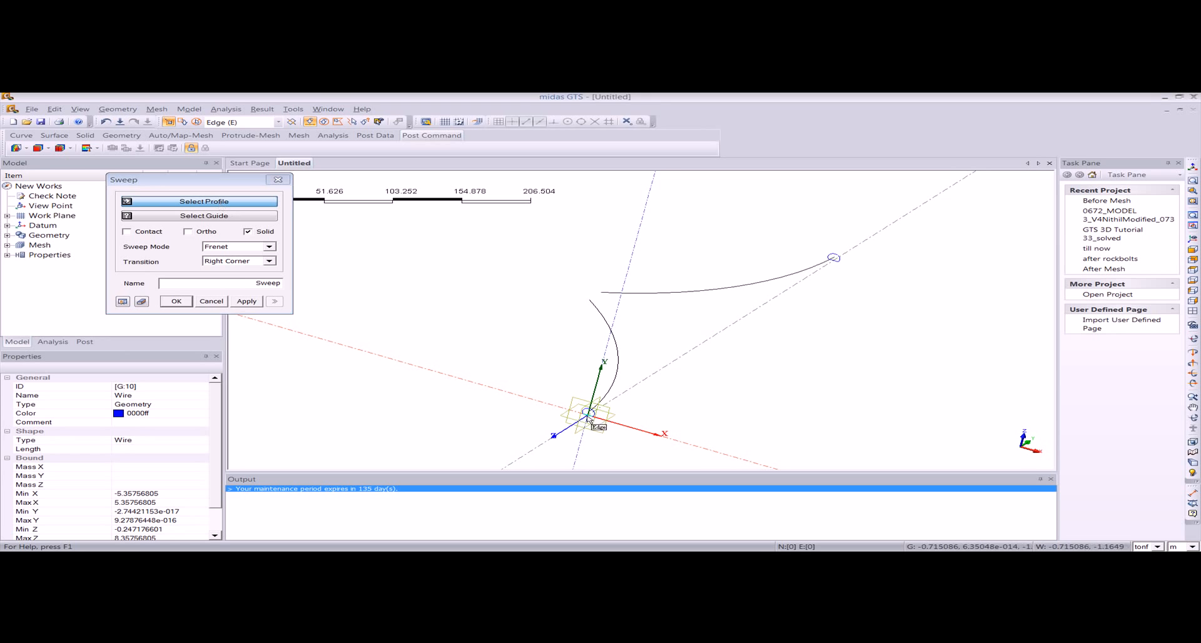
scroll(587, 413, "up", 5)
key("w")
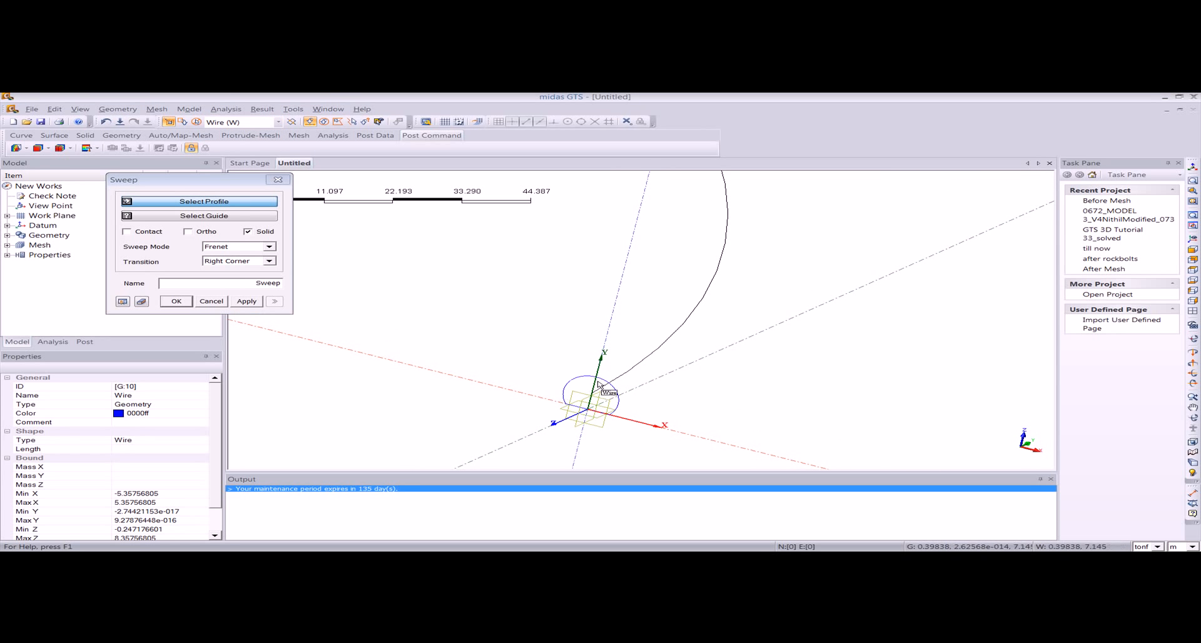
left_click(598, 384)
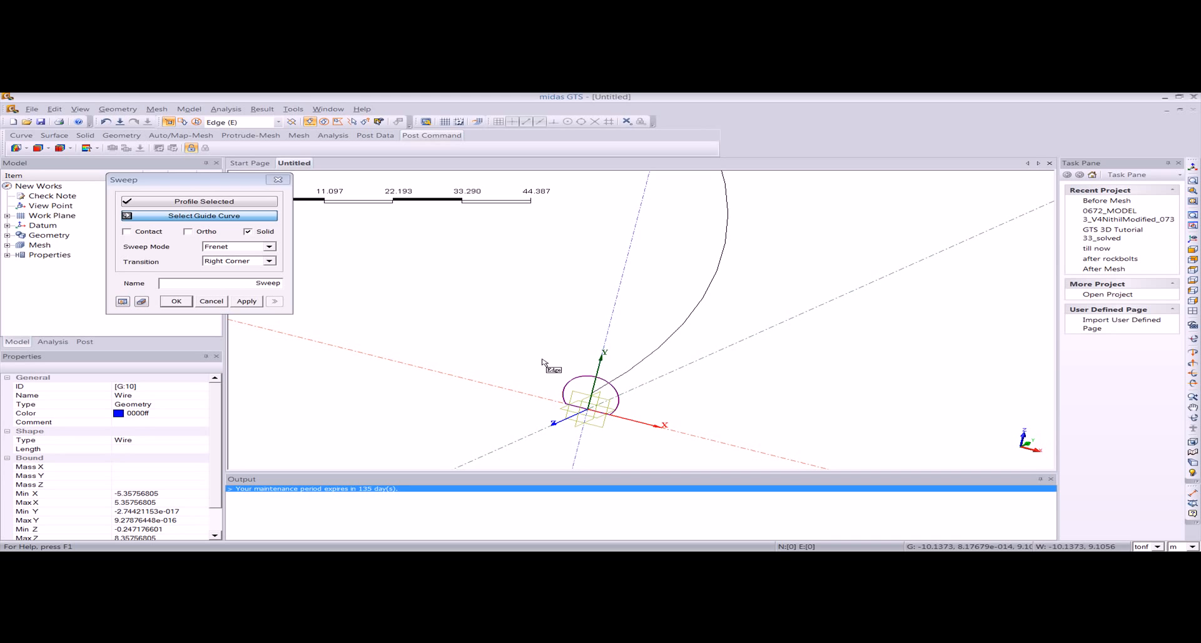
left_click(695, 311)
type("Tunnel1")
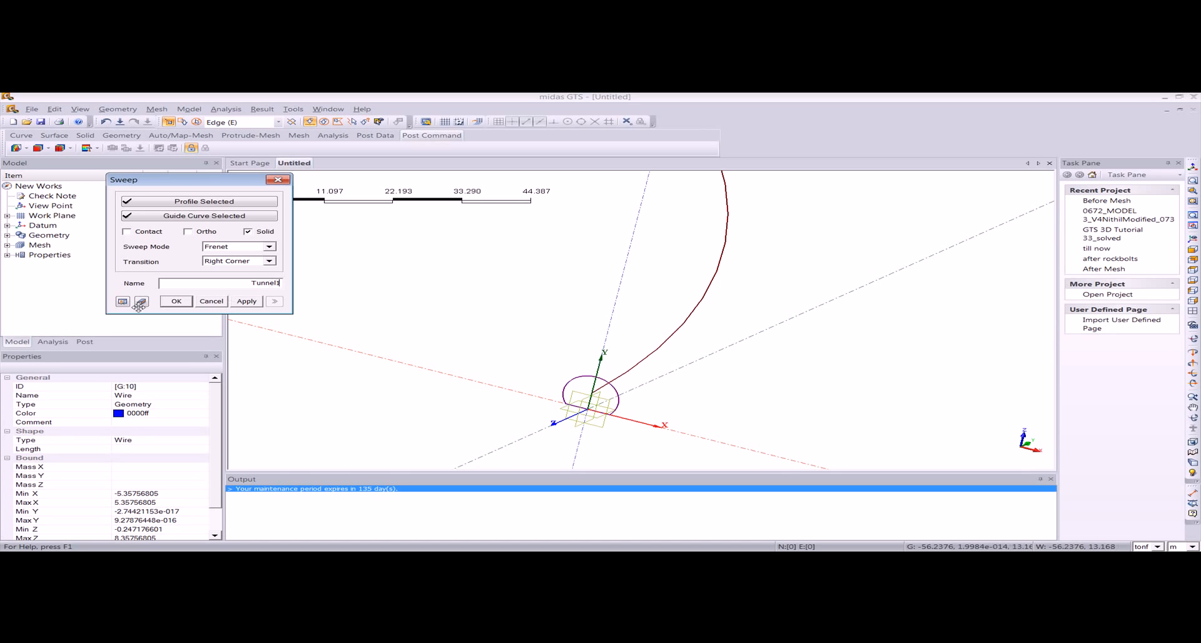
left_click(1191, 167)
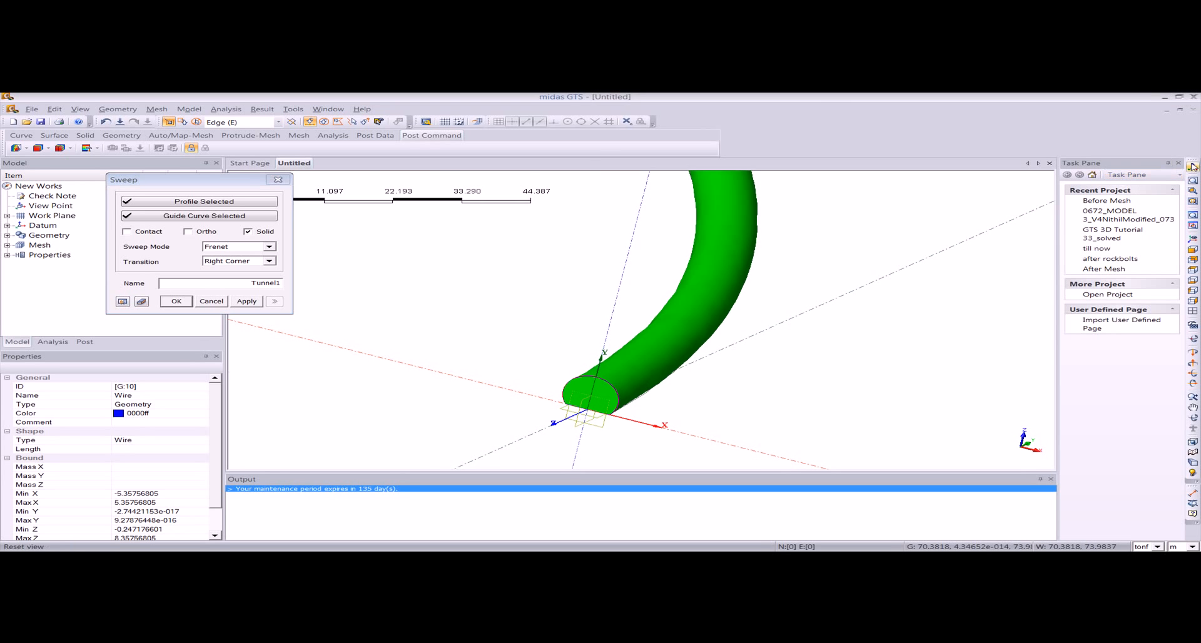
left_click(183, 303)
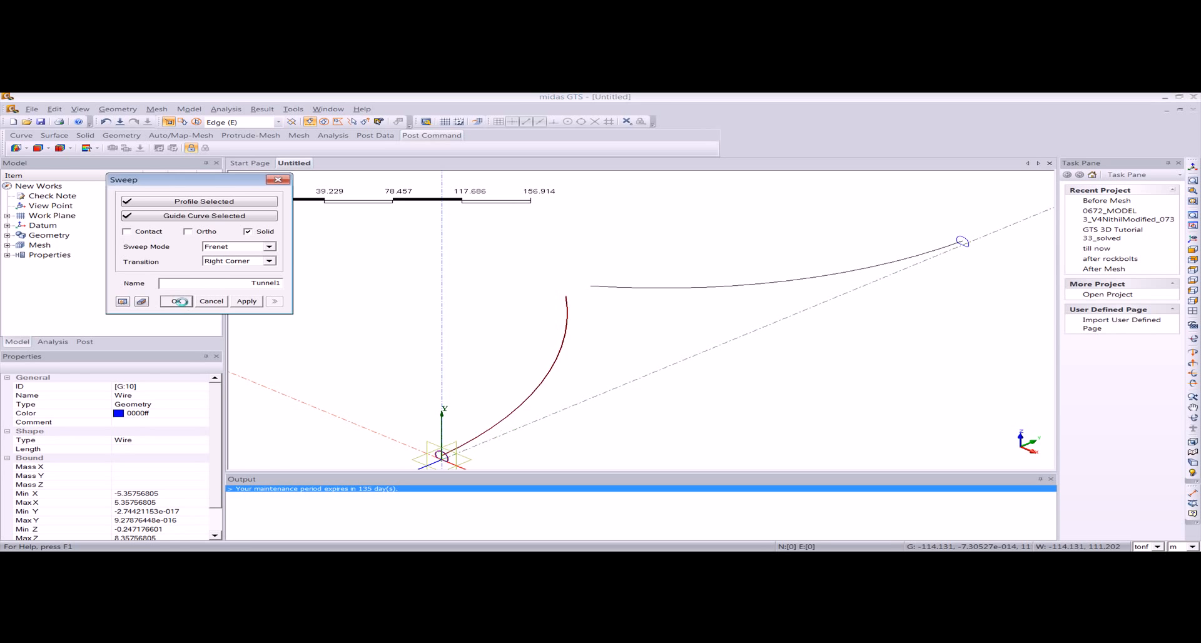
middle_click_drag(547, 316, 511, 356)
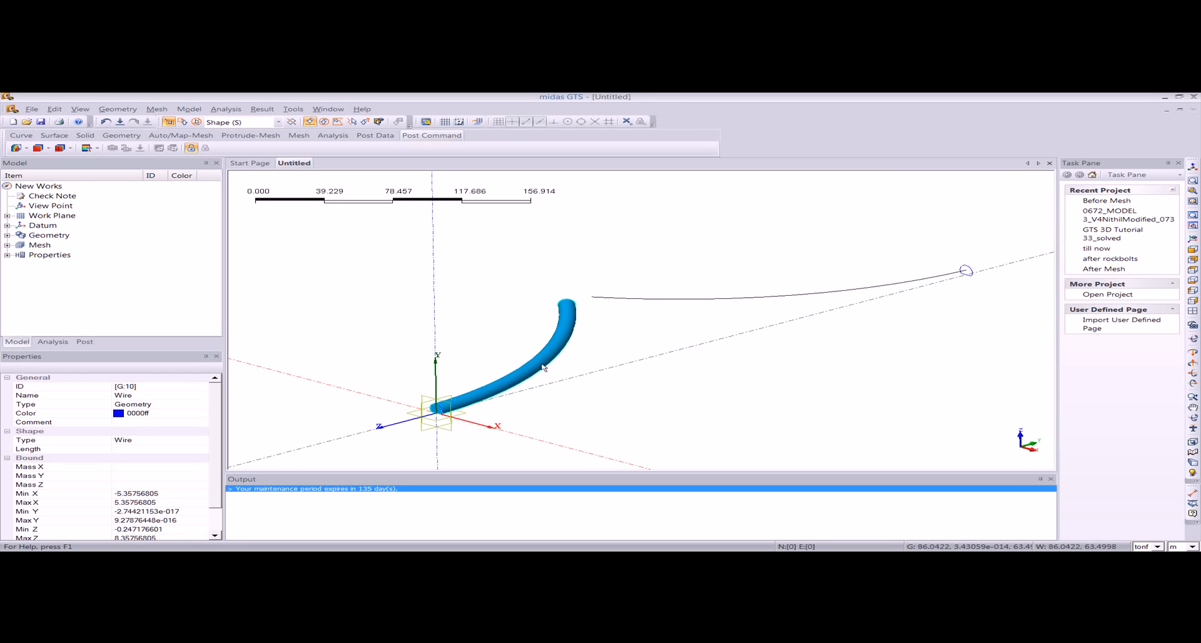
Sweep the mirrored profile wire along the mirrored 3D arc as a solid, with Frenet mode and Right Corner transition
left_click(117, 109)
mouse_move(187, 203)
left_click(250, 241)
left_click_drag(111, 183, 182, 187)
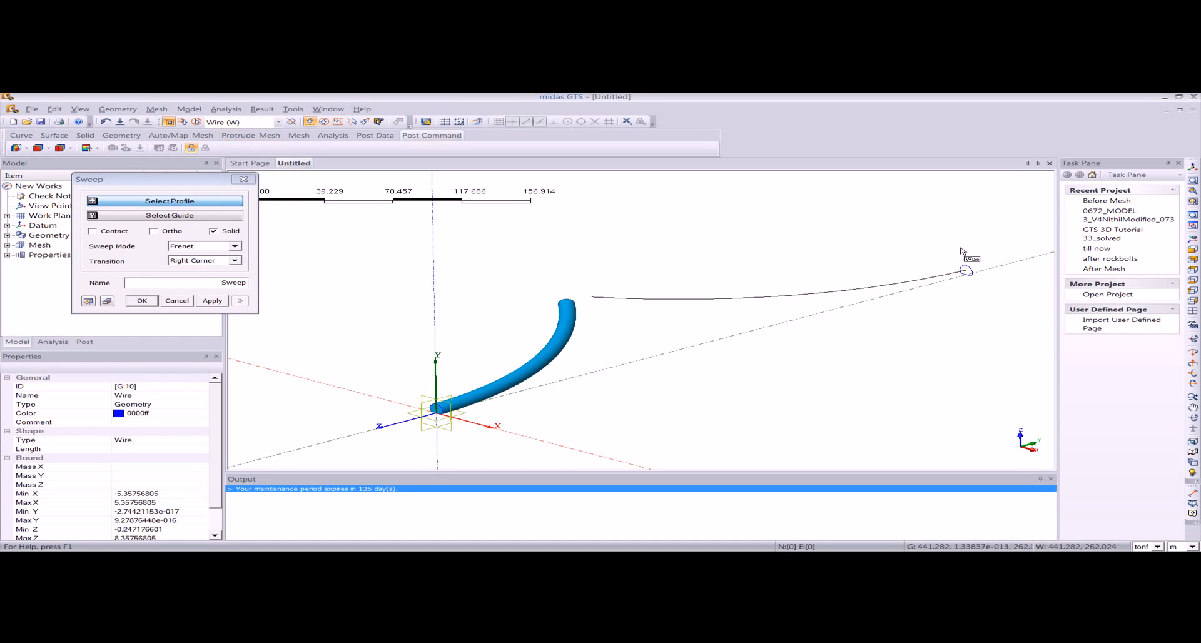
left_click(963, 270)
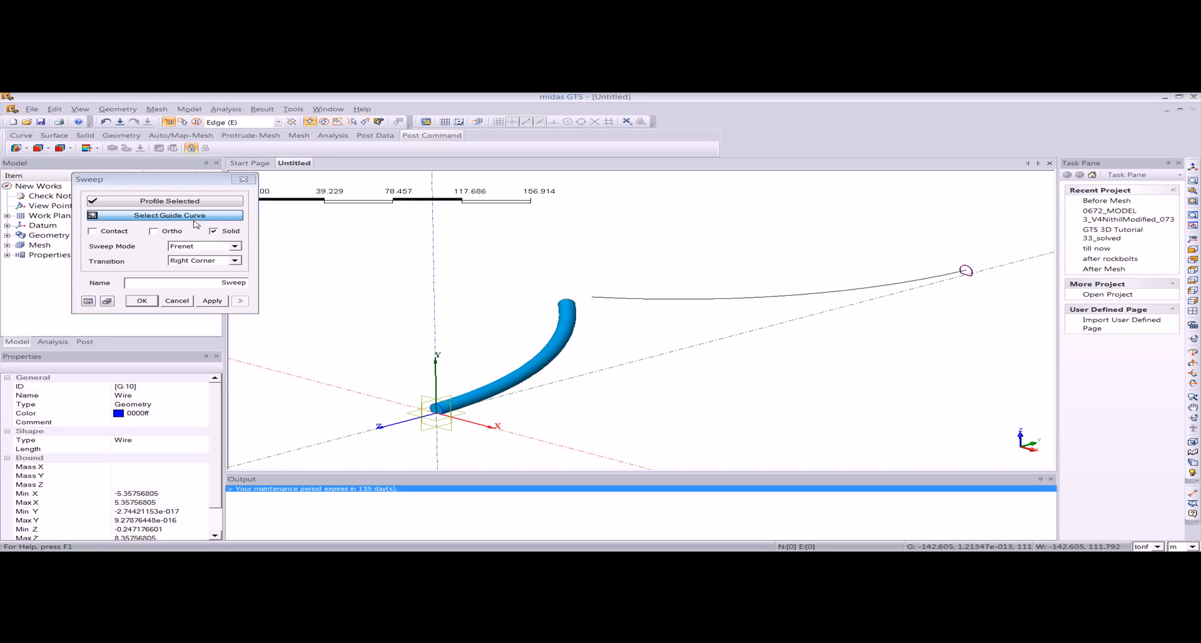
left_click(808, 295)
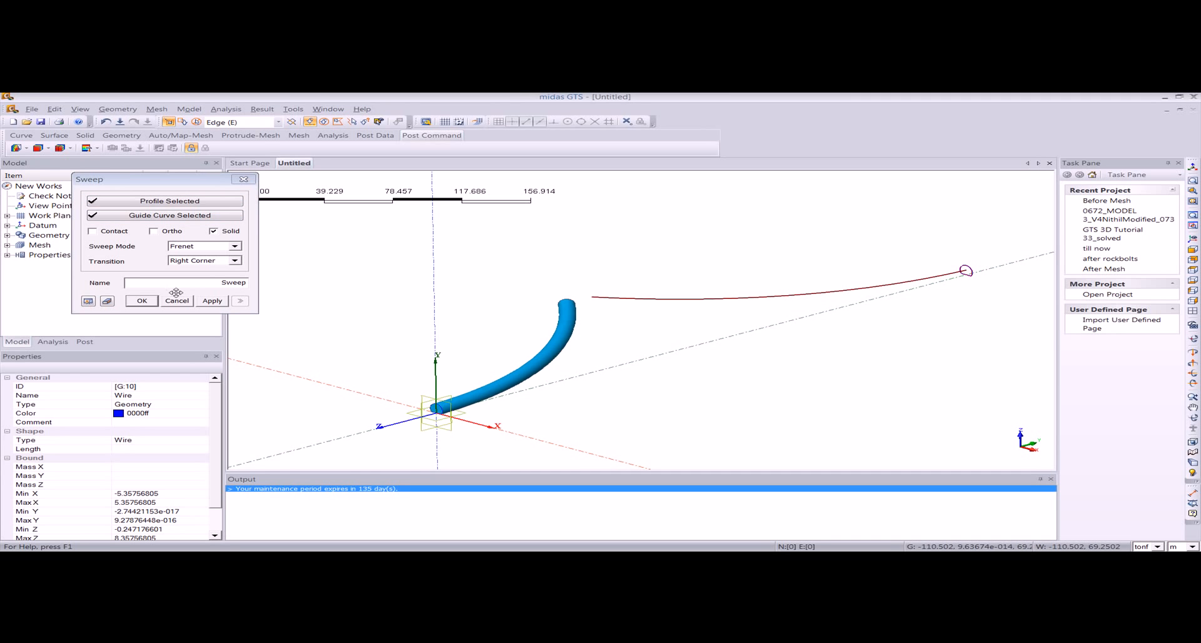
left_click_drag(176, 292, 264, 290)
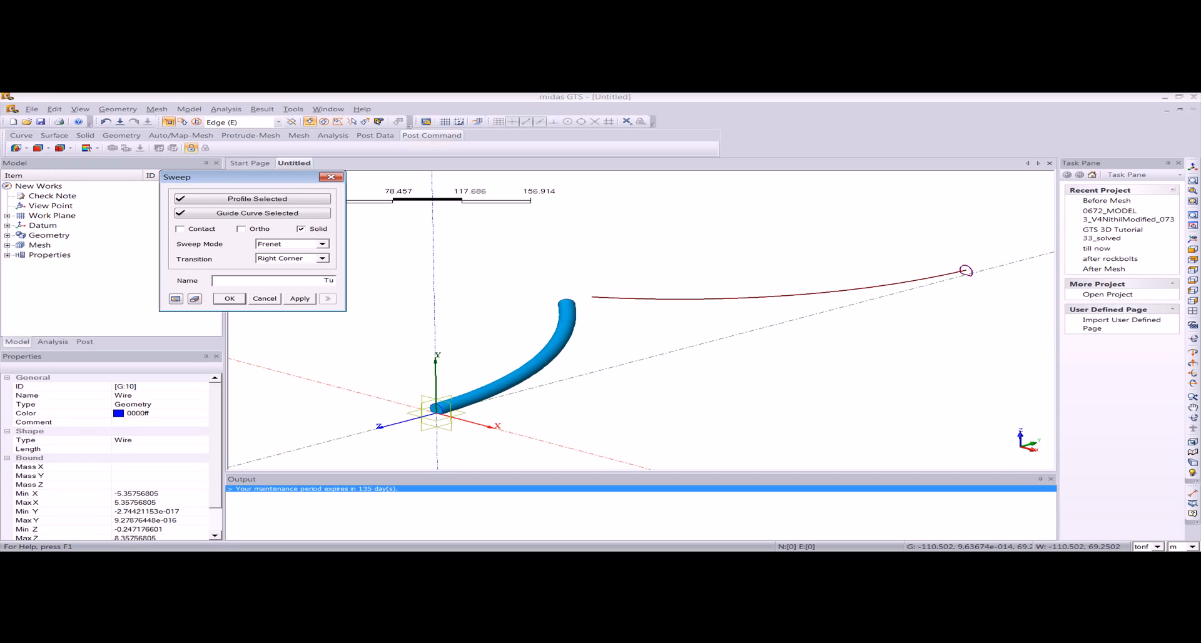
left_click(176, 298)
left_click(228, 299)
middle_click_drag(517, 294, 663, 330)
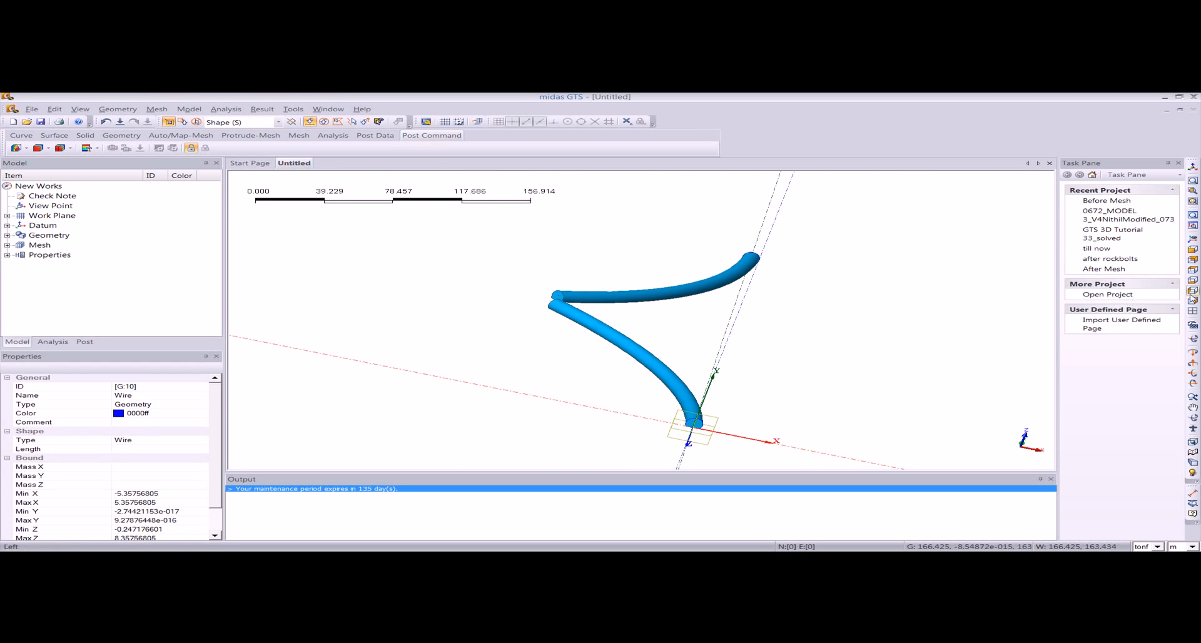
Show the model from the front and turn on the work plane grid
left_click(1192, 251)
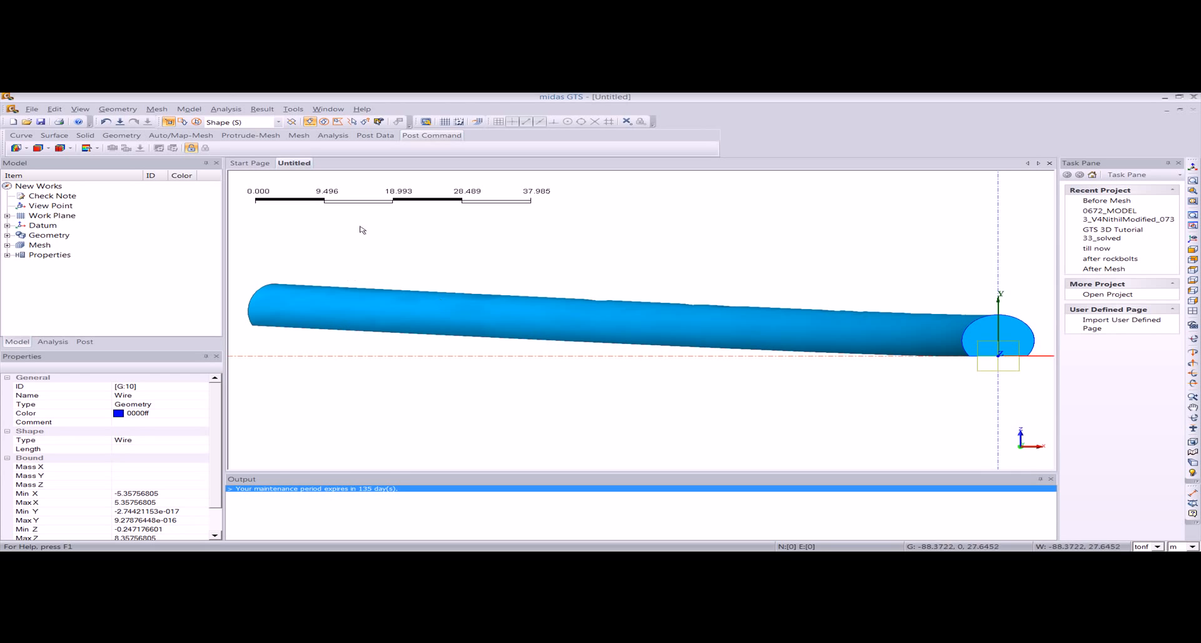
right_click(470, 253)
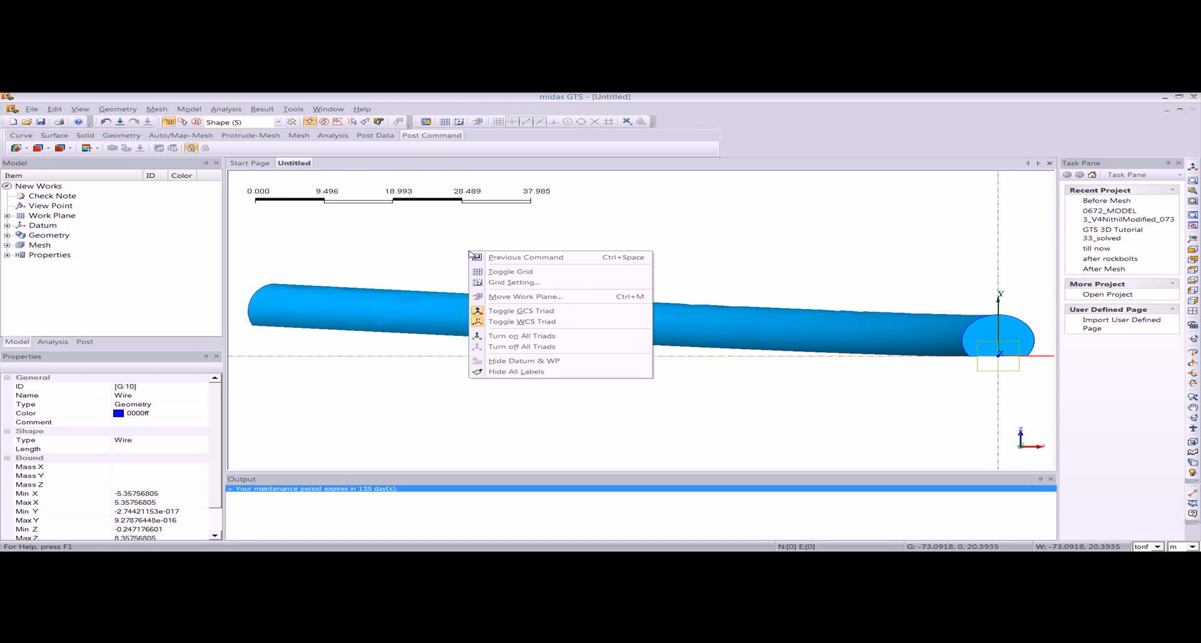
left_click(482, 271)
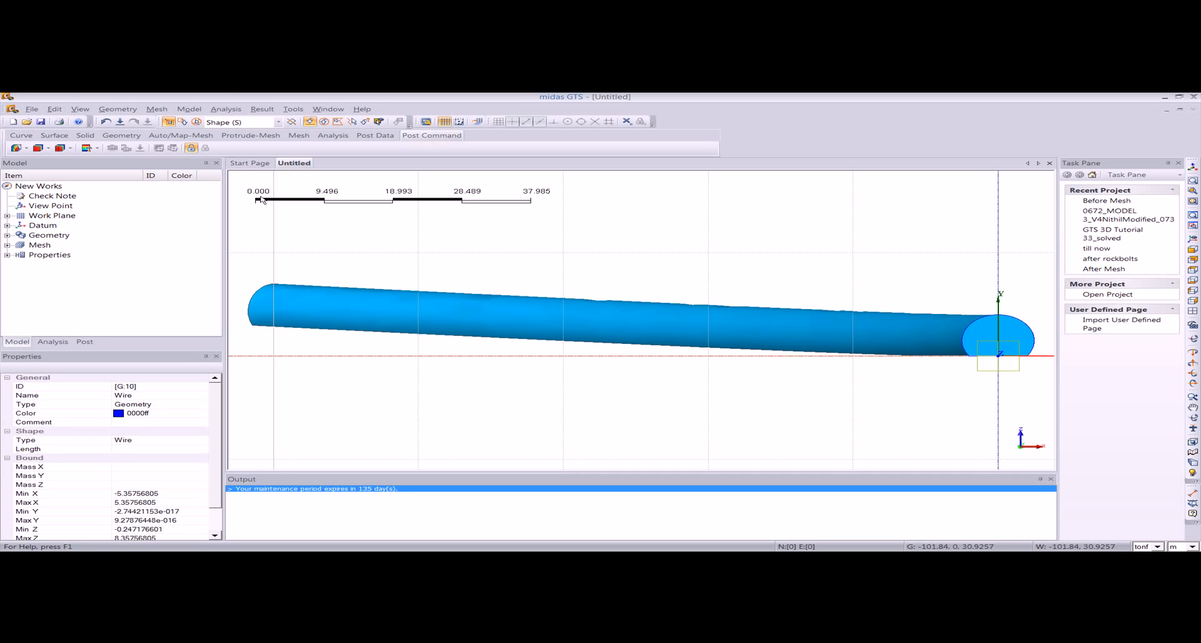
Draw a circle of about 2.6 m radius on the work plane, centred near -69.7, 6.8, with snapping switched off
left_click(126, 111)
mouse_move(135, 158)
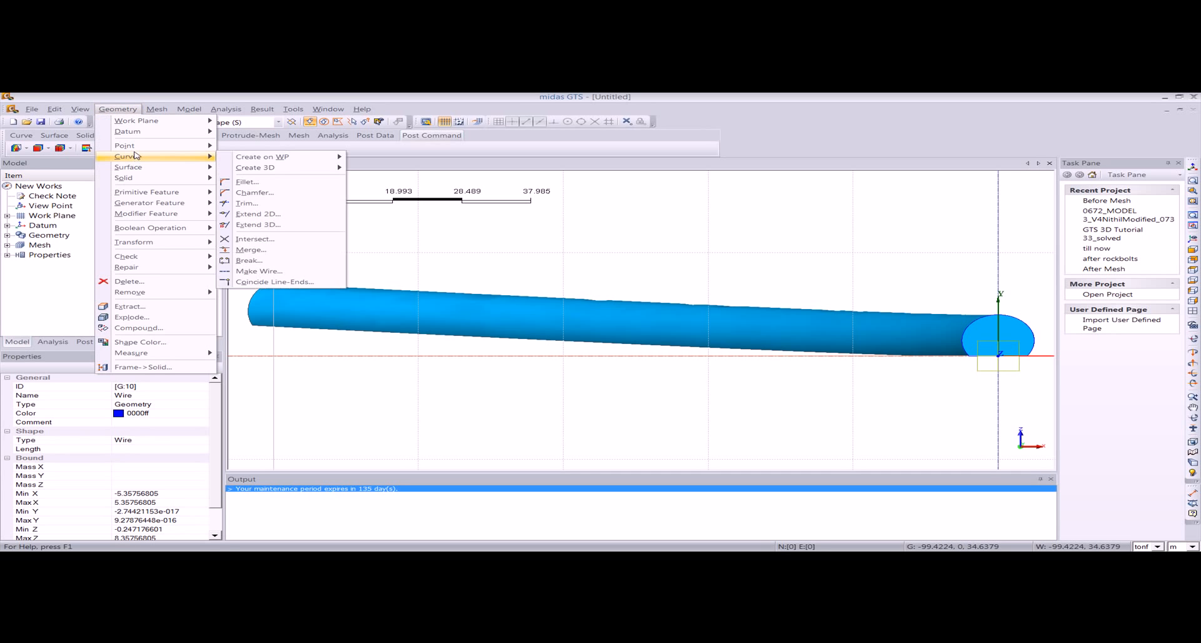
mouse_move(238, 160)
left_click(375, 181)
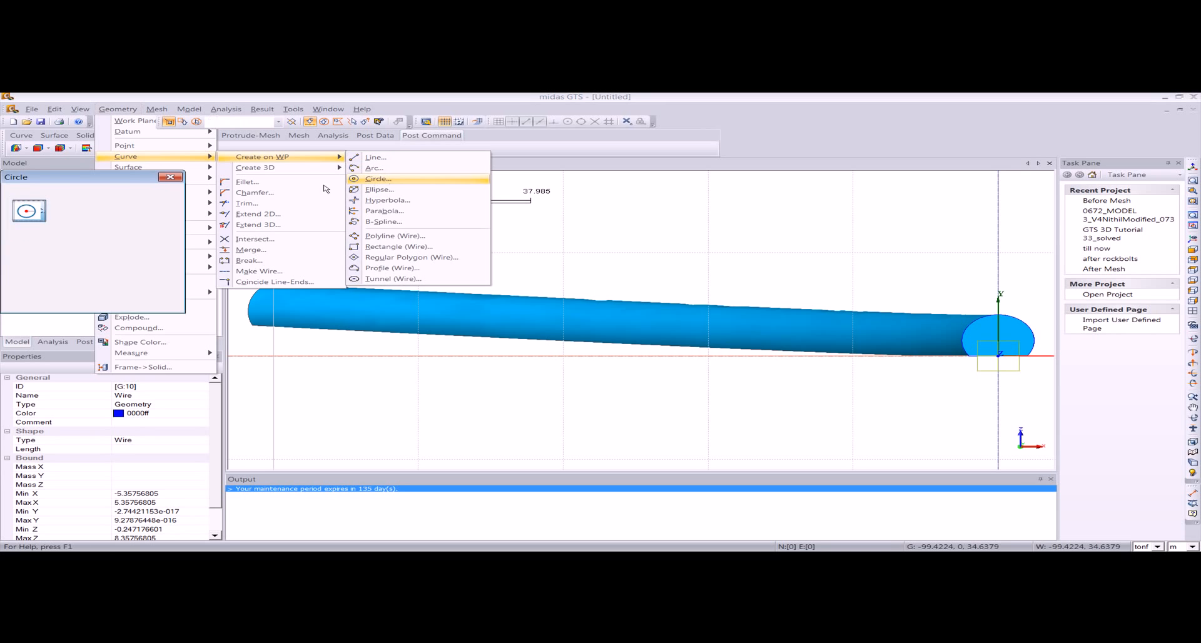
left_click_drag(117, 177, 164, 182)
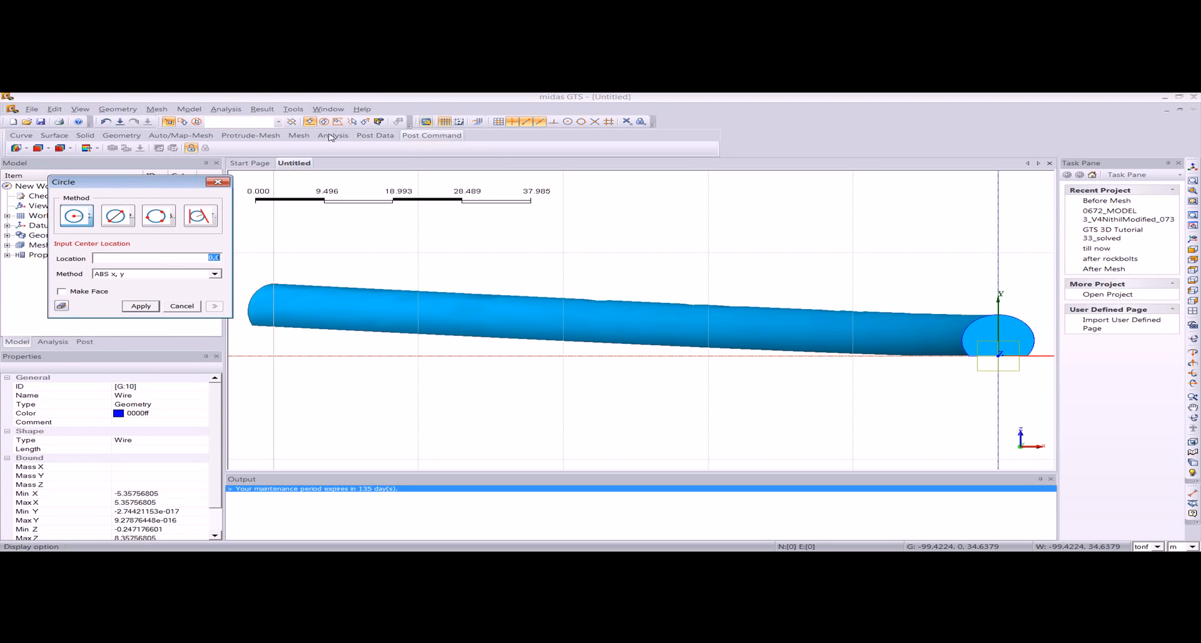
left_click(512, 121)
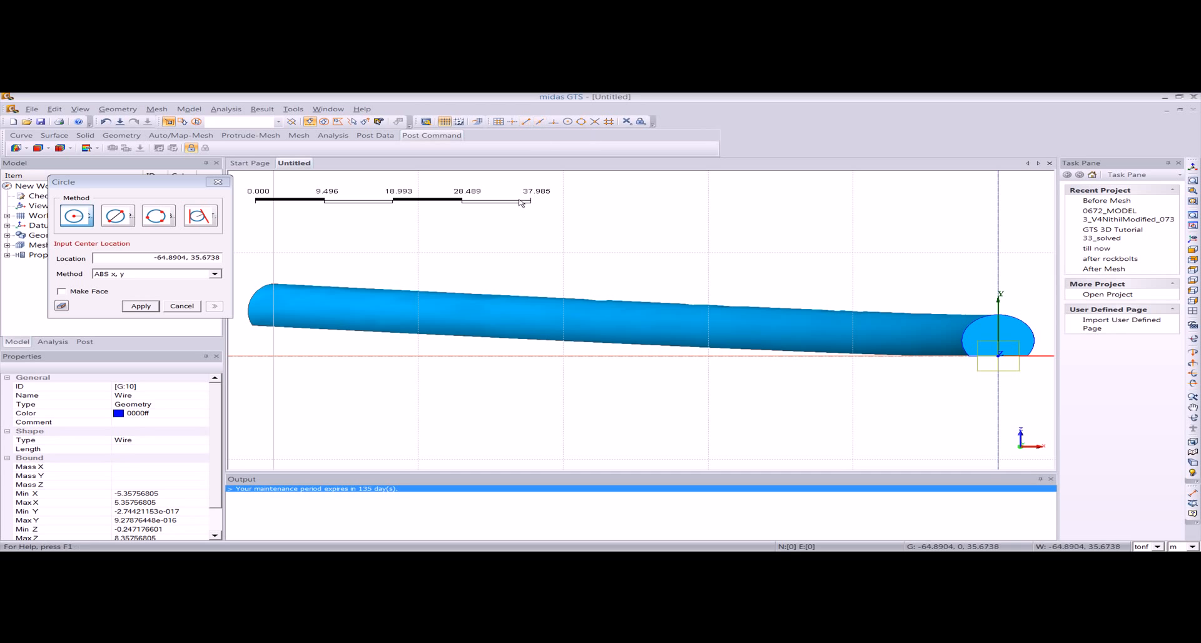
left_click(493, 322)
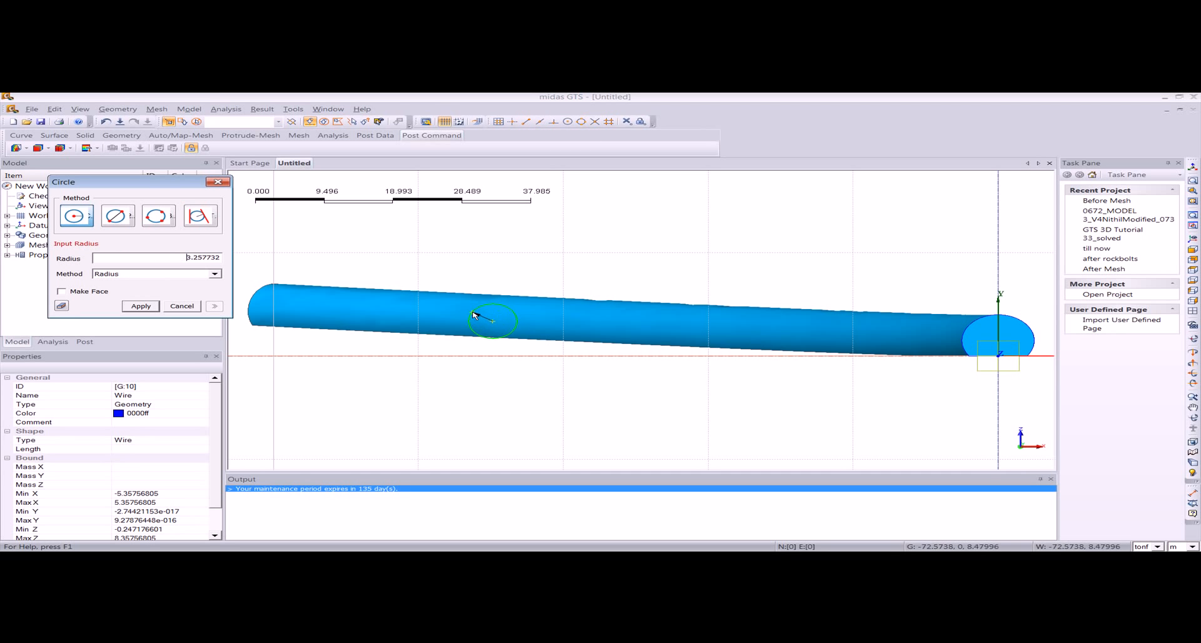
left_click(475, 320)
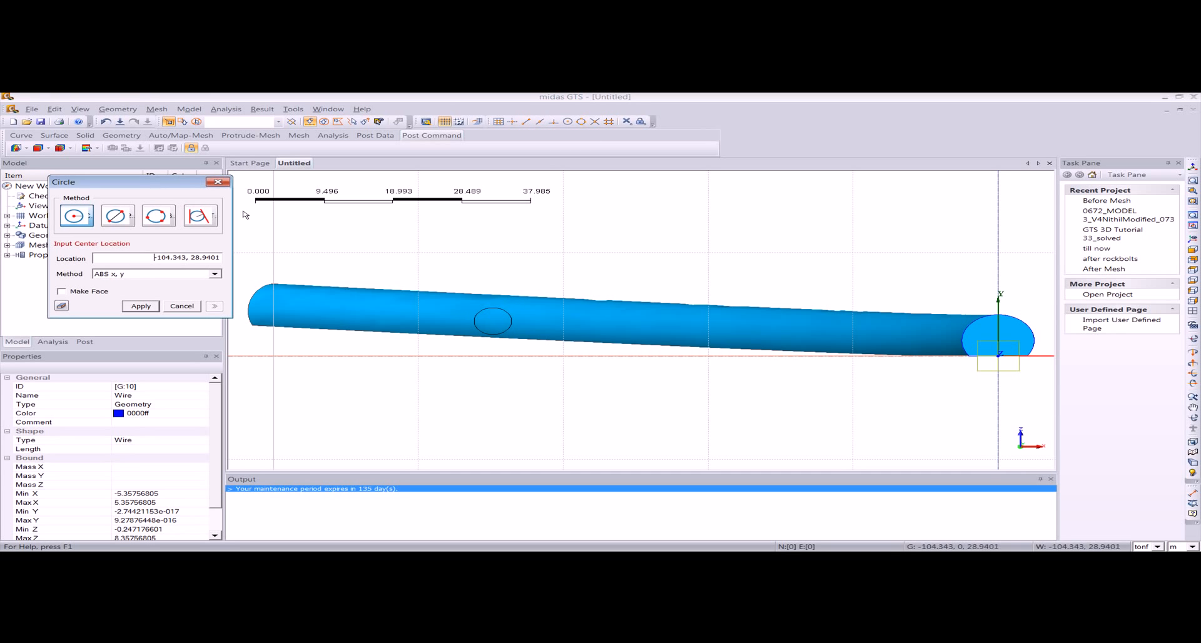
key("Escape")
left_click(489, 314)
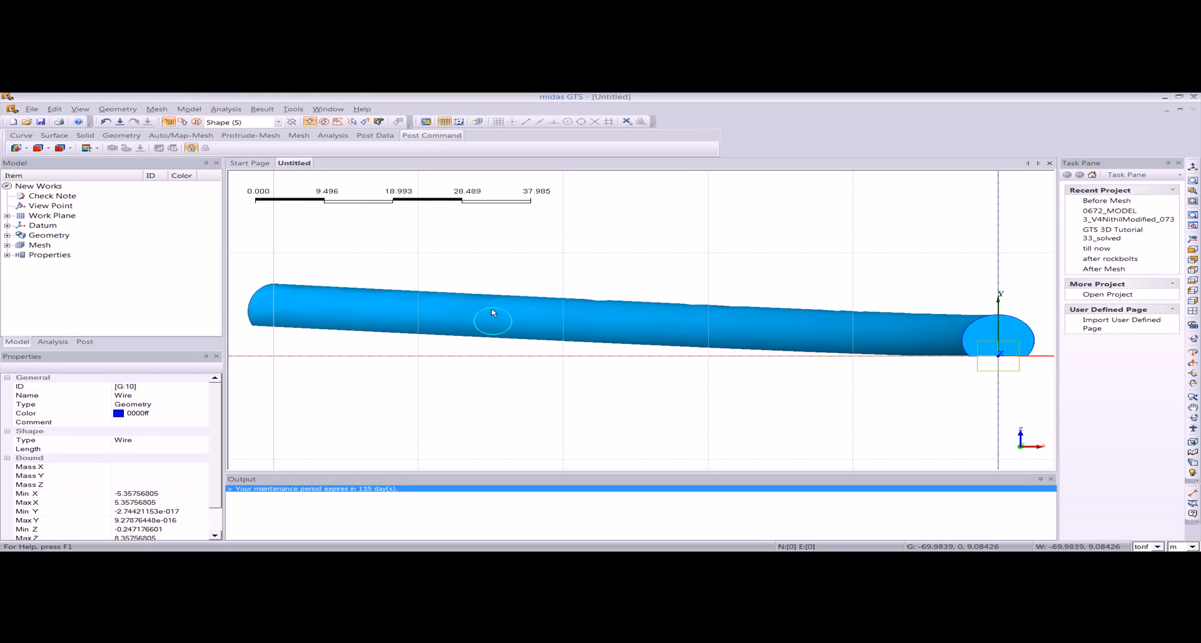
Start an Extrude with the circle edge as the profile and the datum Y axis as the extrusion direction
left_click(1191, 166)
middle_click_drag(459, 343, 465, 320)
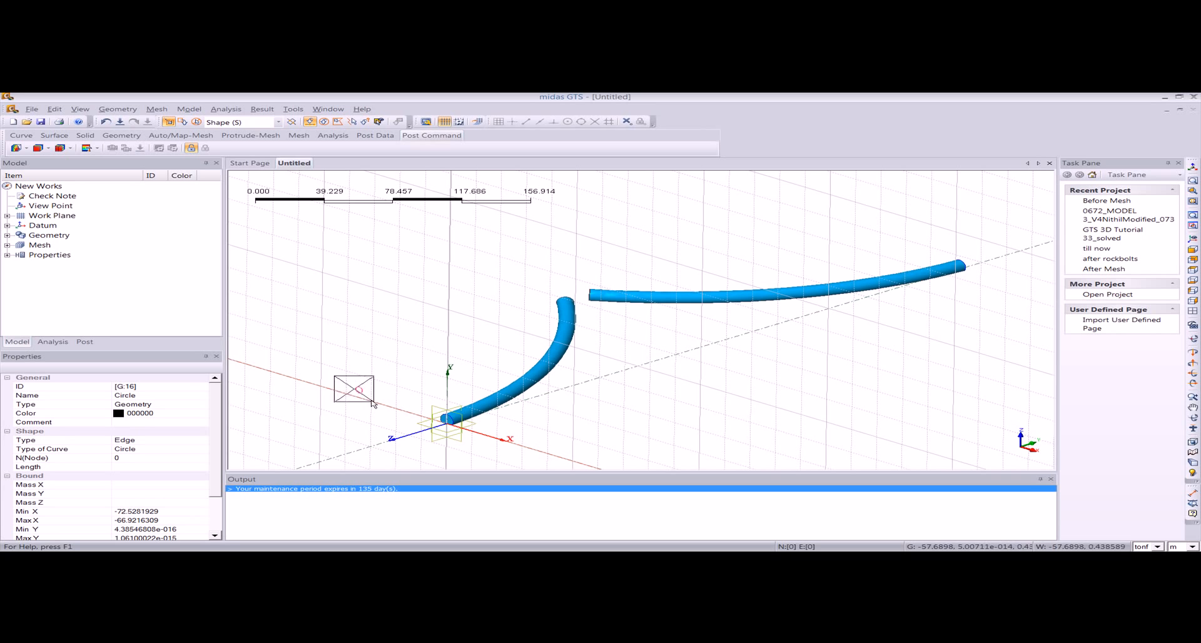
left_click(117, 109)
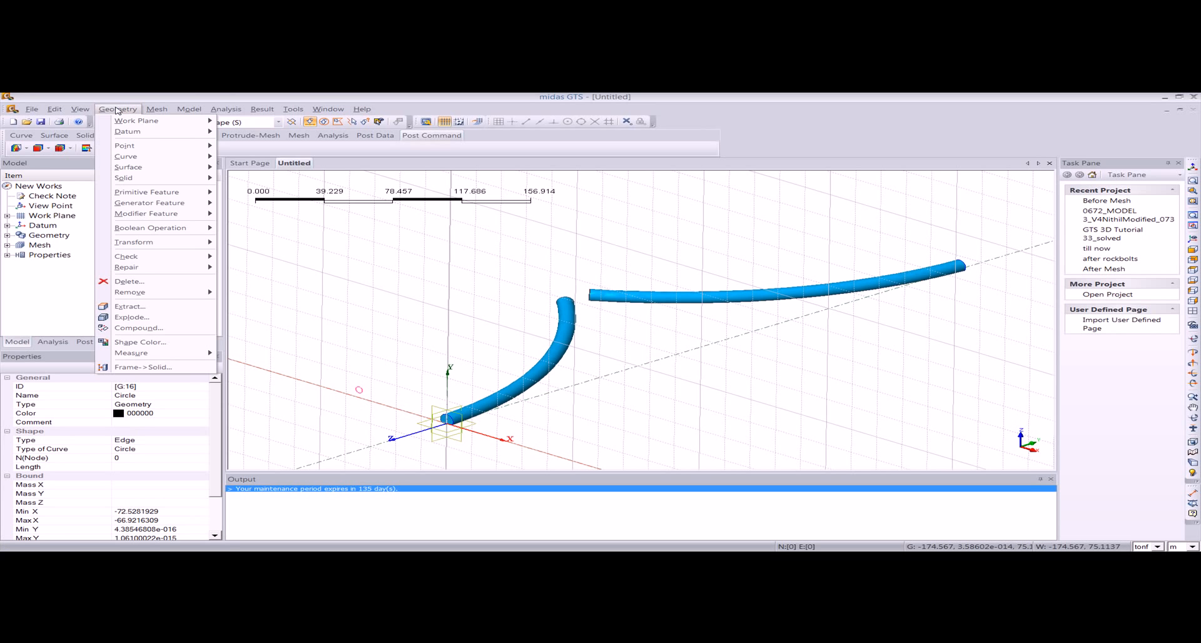
mouse_move(139, 208)
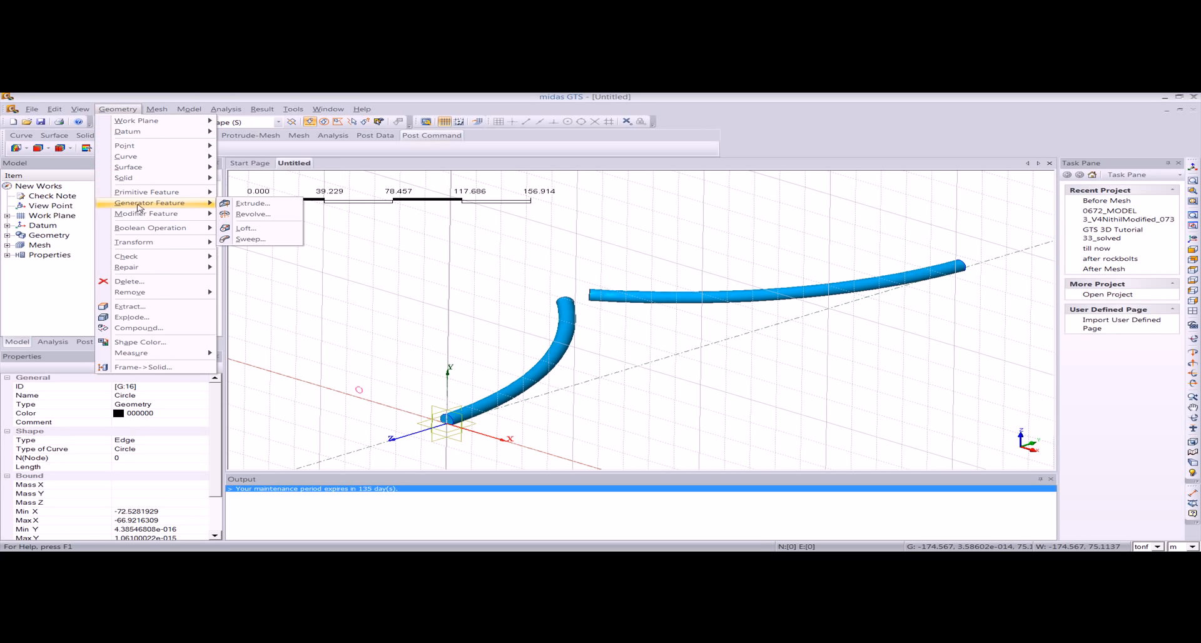
left_click(249, 204)
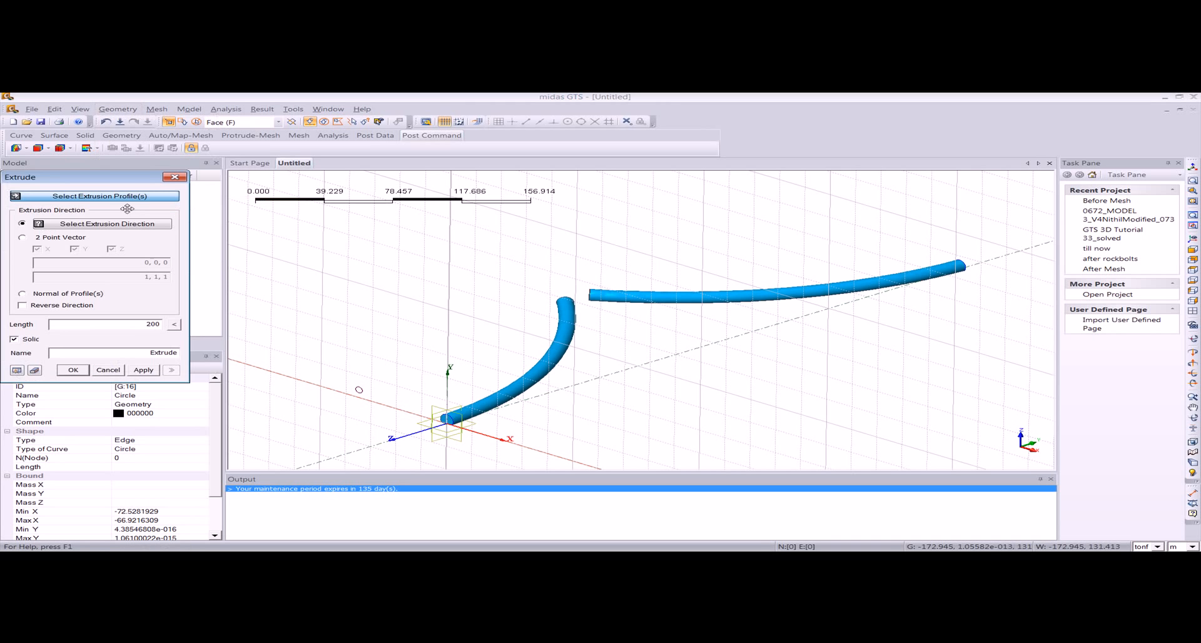
left_click_drag(100, 178, 136, 177)
left_click(237, 122)
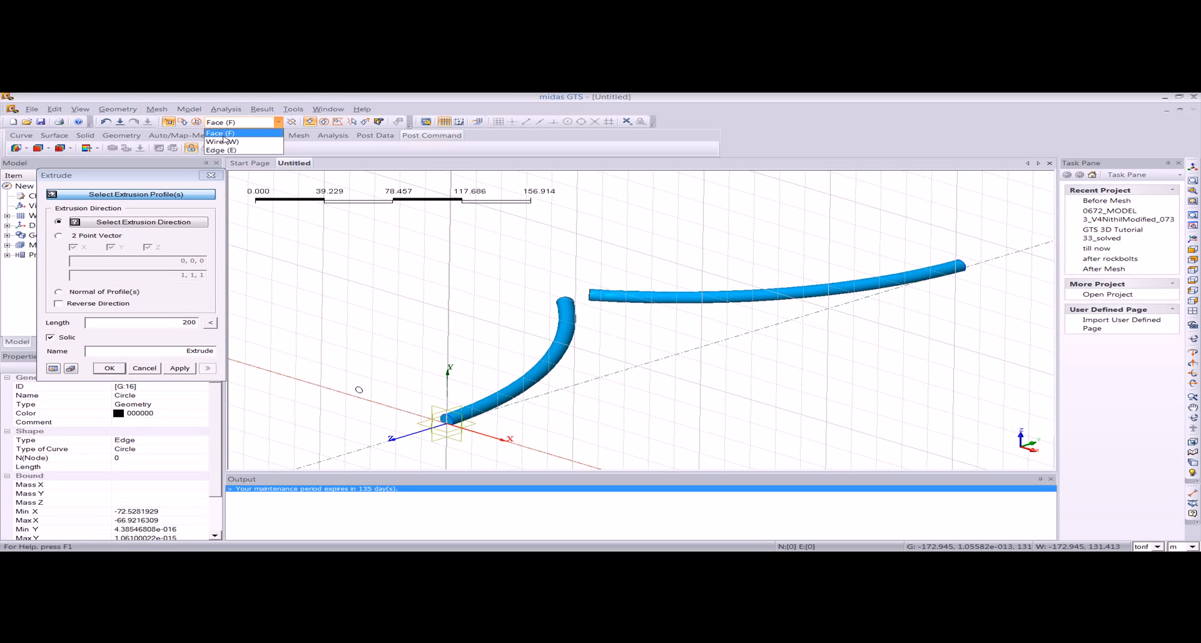
left_click(226, 150)
left_click(359, 390)
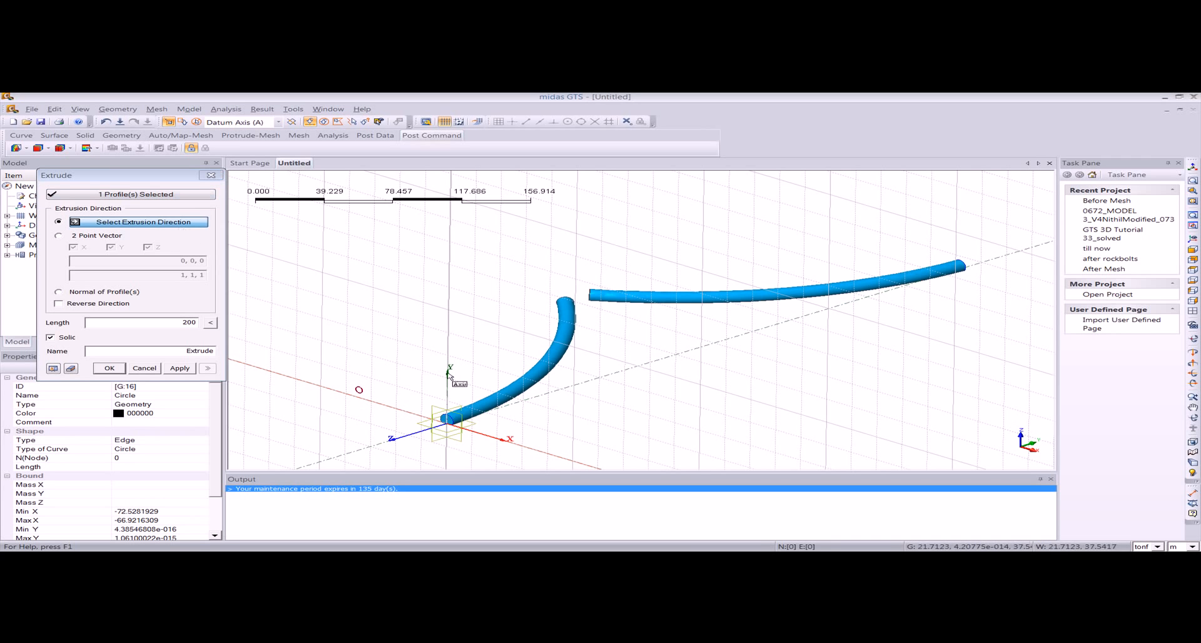
left_click(562, 394)
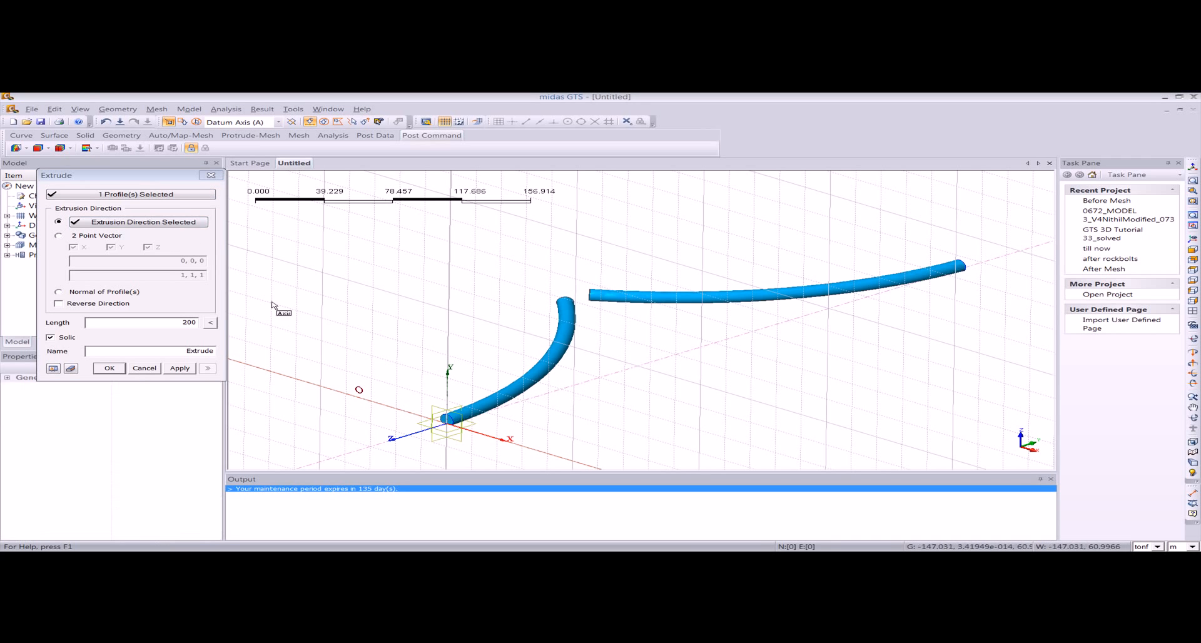
Preview and create the circle's extrusion as a solid with length 150 m and the name Gallery
double_click(149, 322)
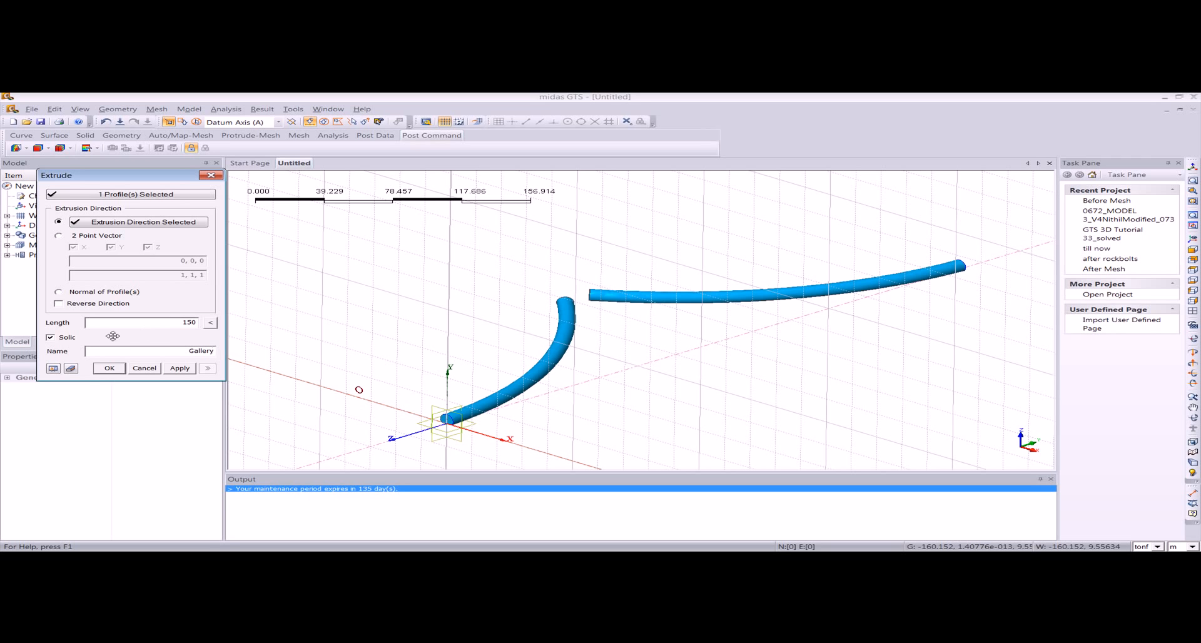
left_click(53, 368)
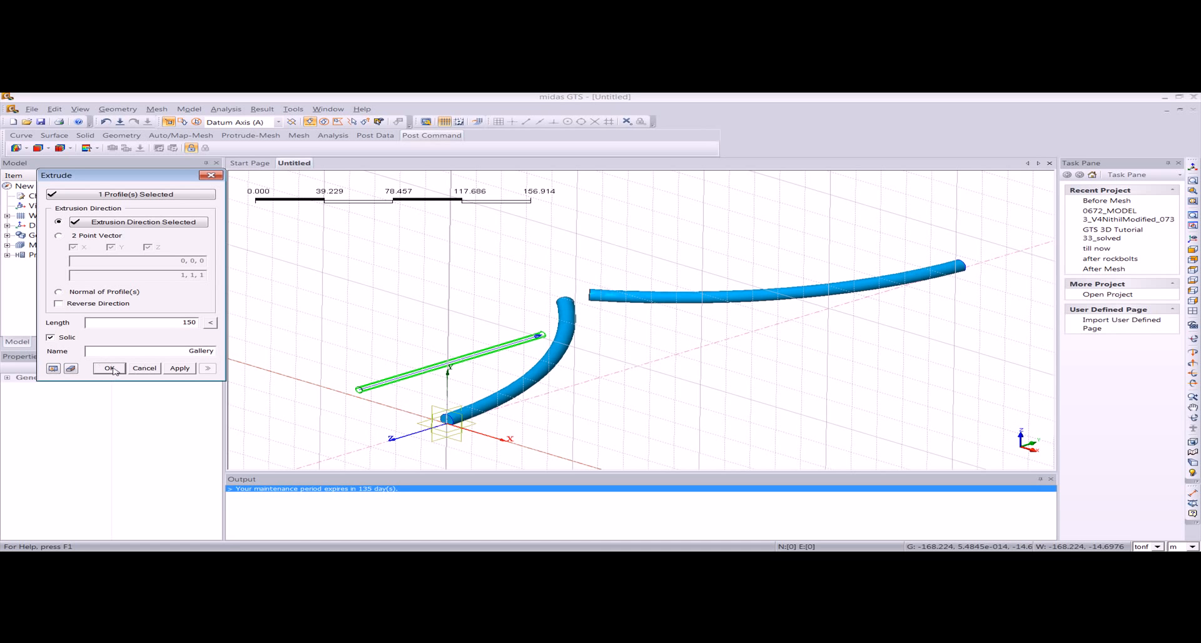
left_click(110, 369)
Turn off the work plane grid
mouse_move(394, 370)
middle_mouse_down()
mouse_move(474, 368)
mouse_move(375, 357)
middle_mouse_up()
right_click(359, 343)
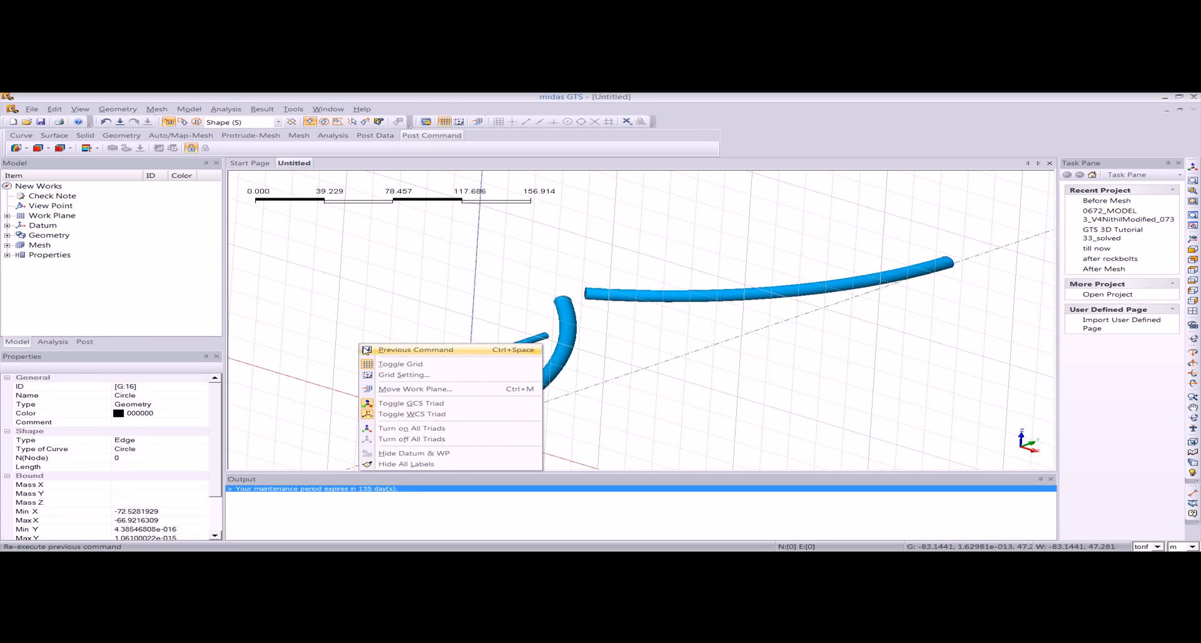
left_click(383, 365)
Move the Gallery solid 150 m along the datum Y axis with Translate, previewing it before applying
left_click(462, 369)
left_click(118, 109)
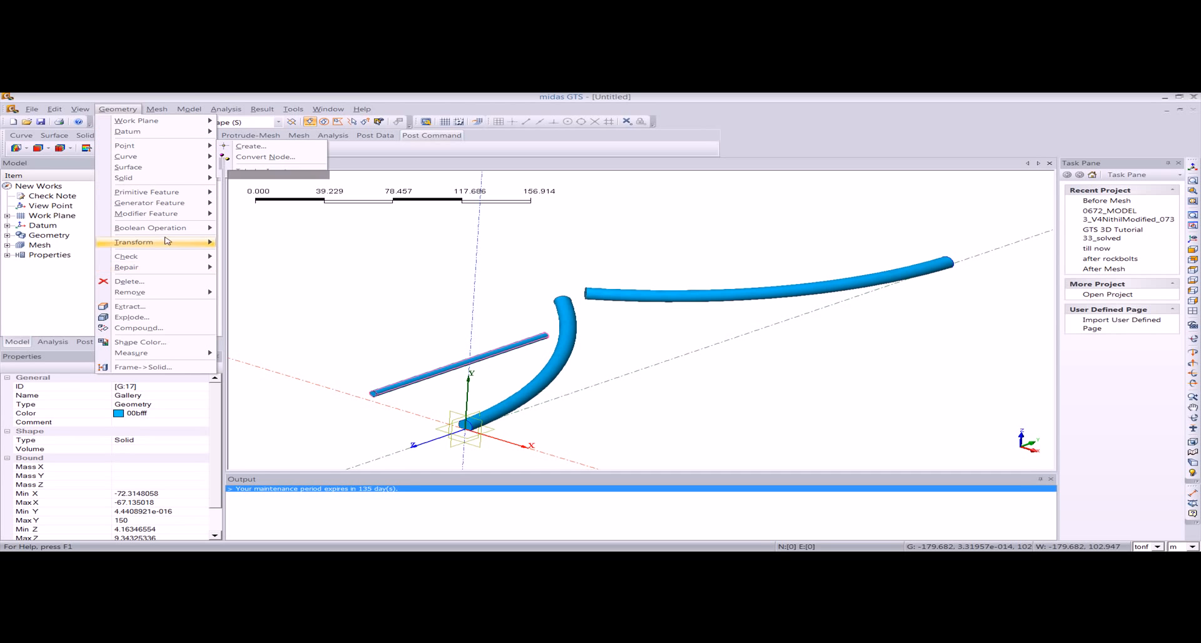
mouse_move(156, 242)
left_click(250, 242)
left_click_drag(111, 178, 175, 178)
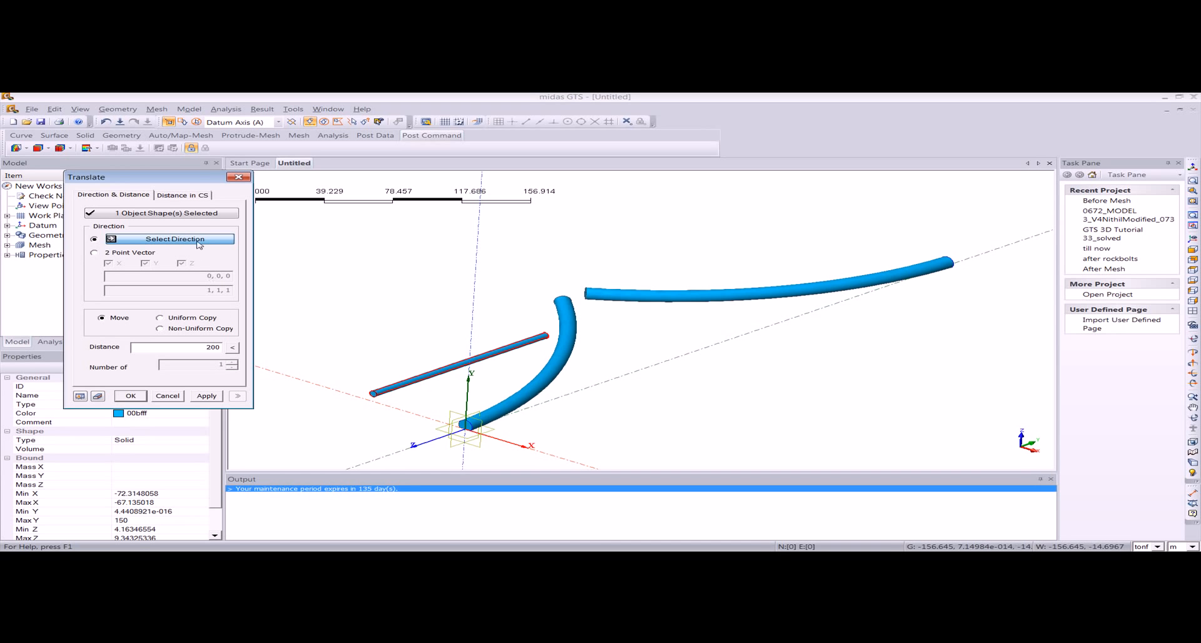
left_click(676, 359)
left_click(177, 348)
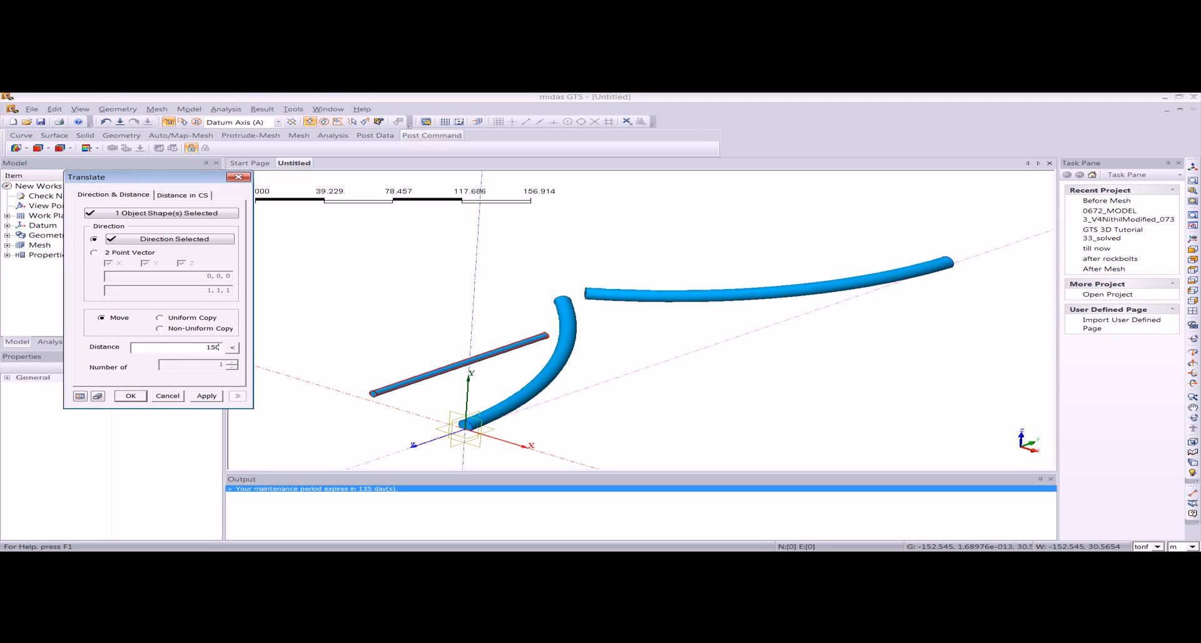
left_click(78, 396)
middle_click_drag(415, 401, 284, 391)
left_click(130, 396)
middle_click_drag(568, 347, 525, 329)
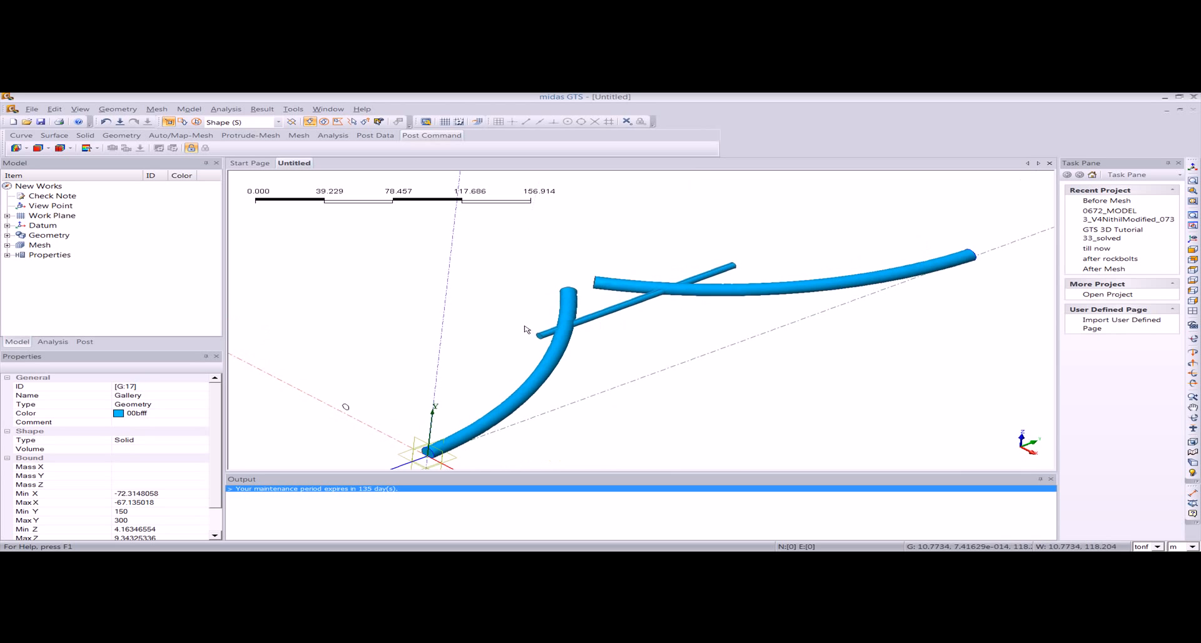
Select all shapes and set their transparency level to 5
scroll(588, 309, "up", 3)
key("ctrl+a")
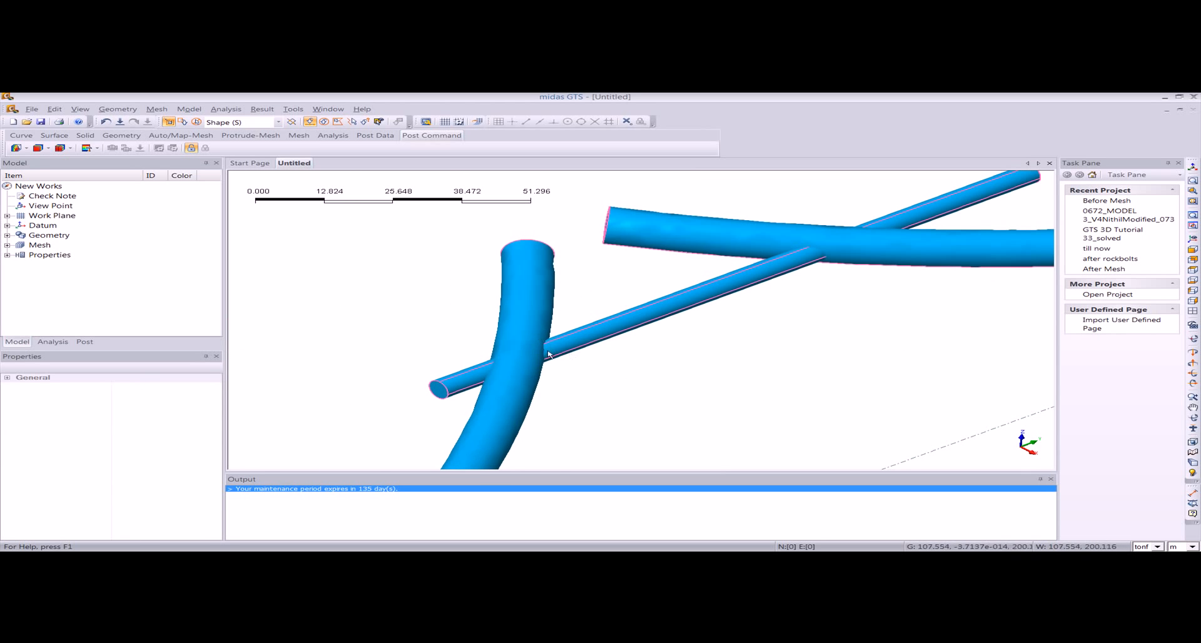
right_click(539, 339)
left_click(579, 386)
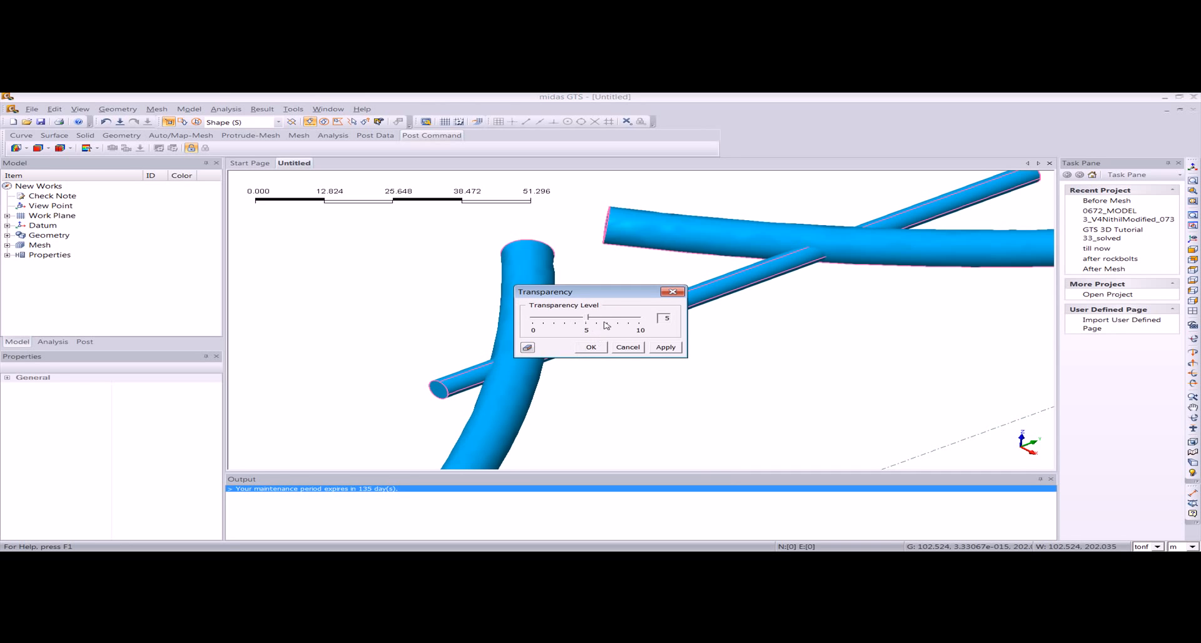
left_click(593, 347)
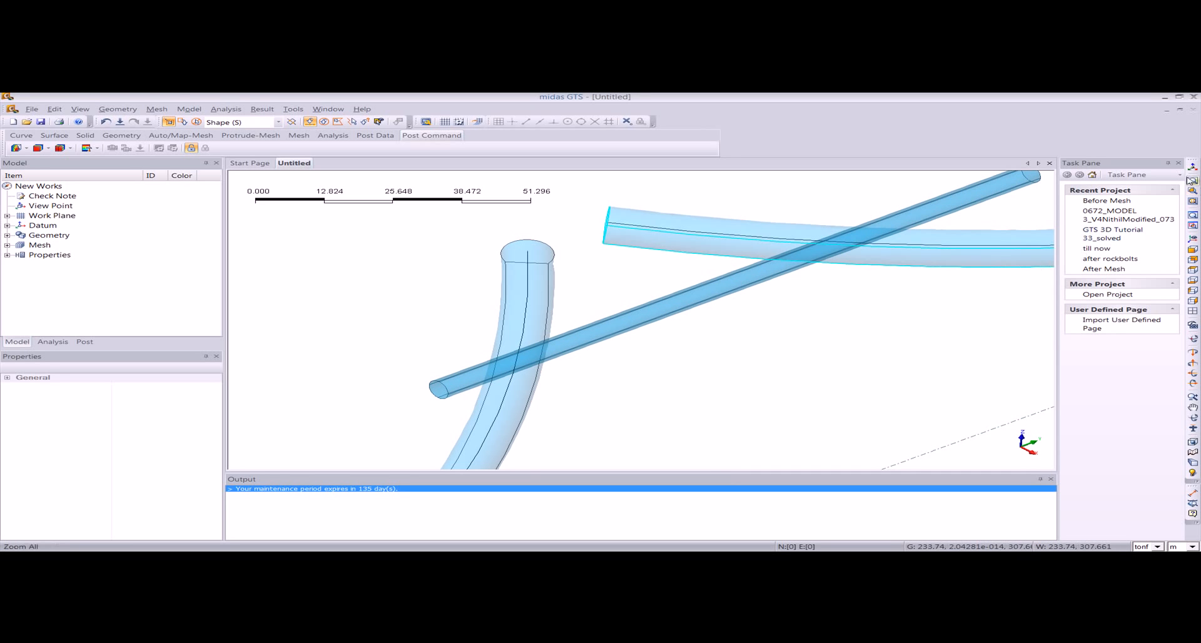
Delete the leftover circle used as the gallery's extrusion profile
left_click(1192, 181)
mouse_move(620, 323)
middle_mouse_down()
mouse_move(734, 332)
mouse_move(625, 341)
middle_mouse_up()
left_click_drag(316, 393, 389, 435)
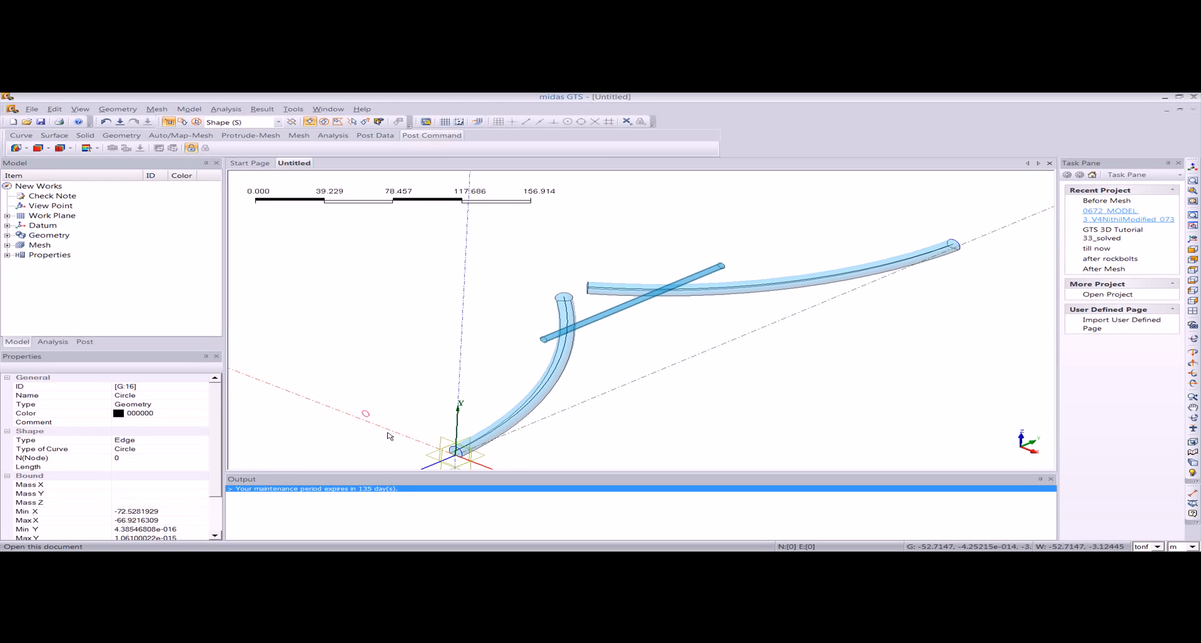
key("Delete")
Finish deleting the leftover circle and pick the Gallery as the solid to divide with Divide Solid by Surface
left_click(566, 359)
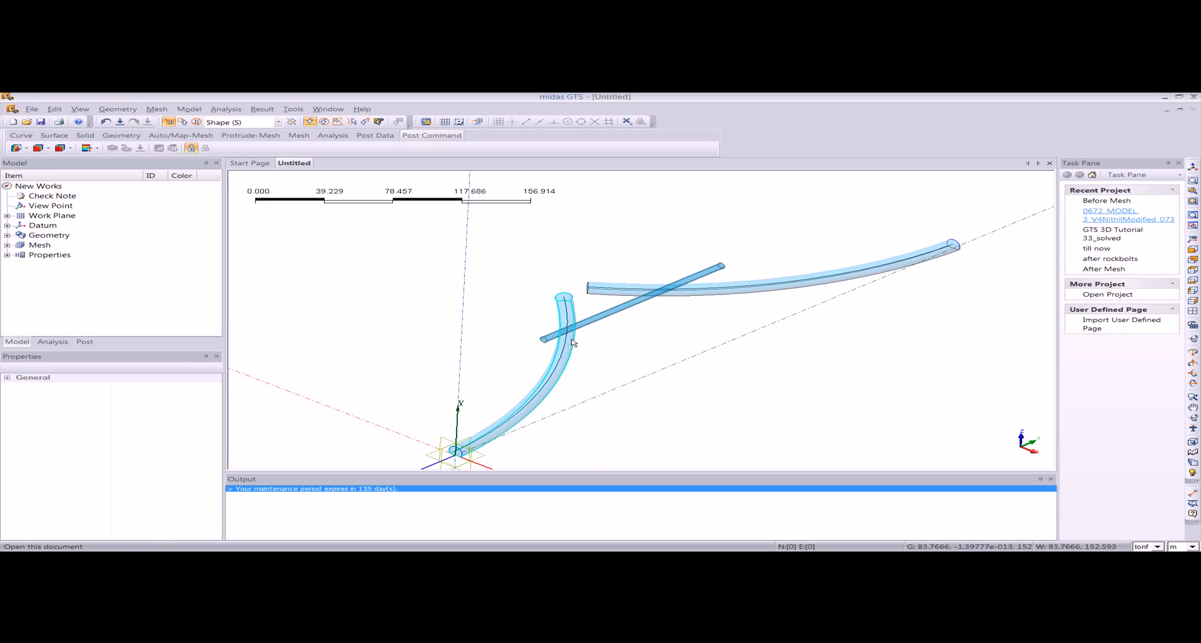
left_click(604, 317)
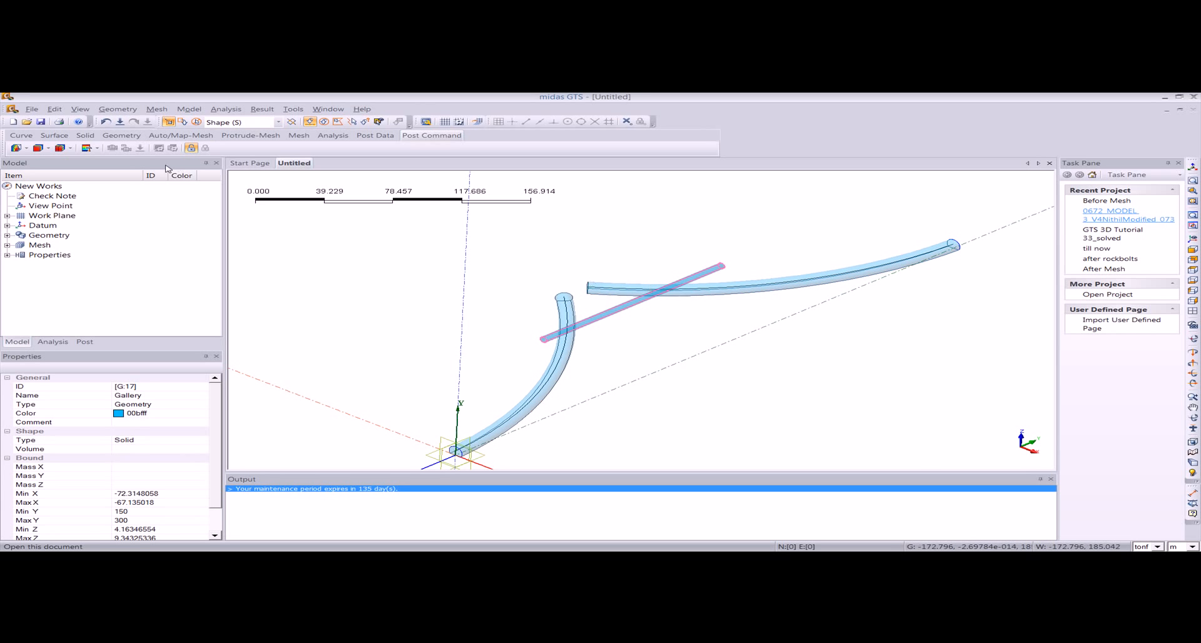
left_click(127, 110)
mouse_move(125, 178)
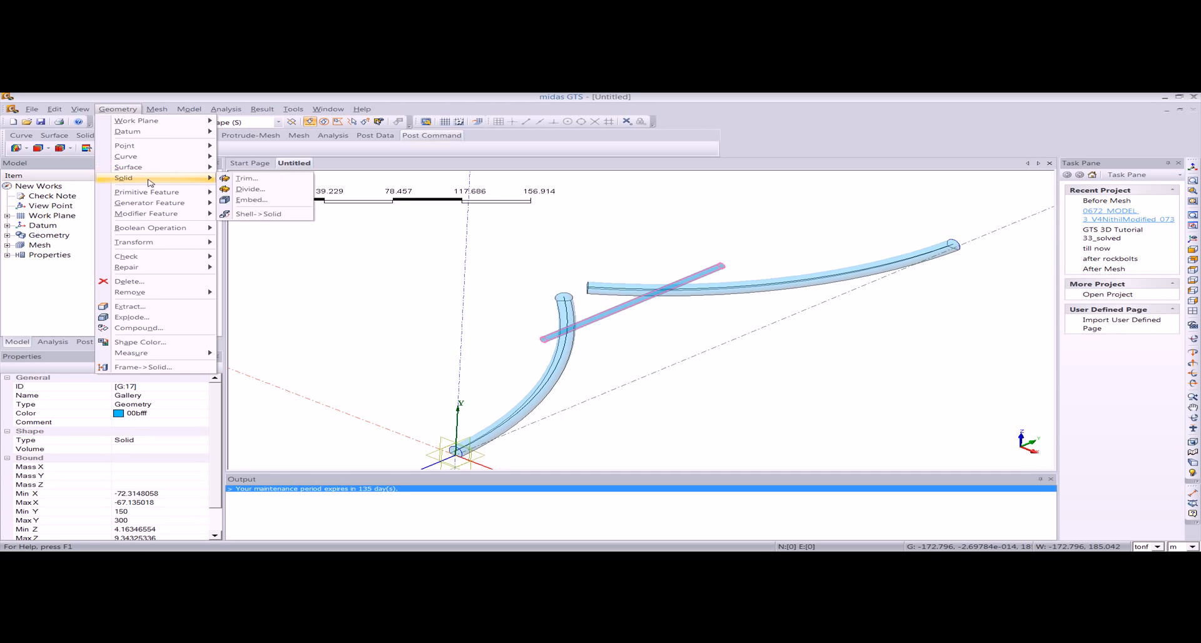
left_click(268, 190)
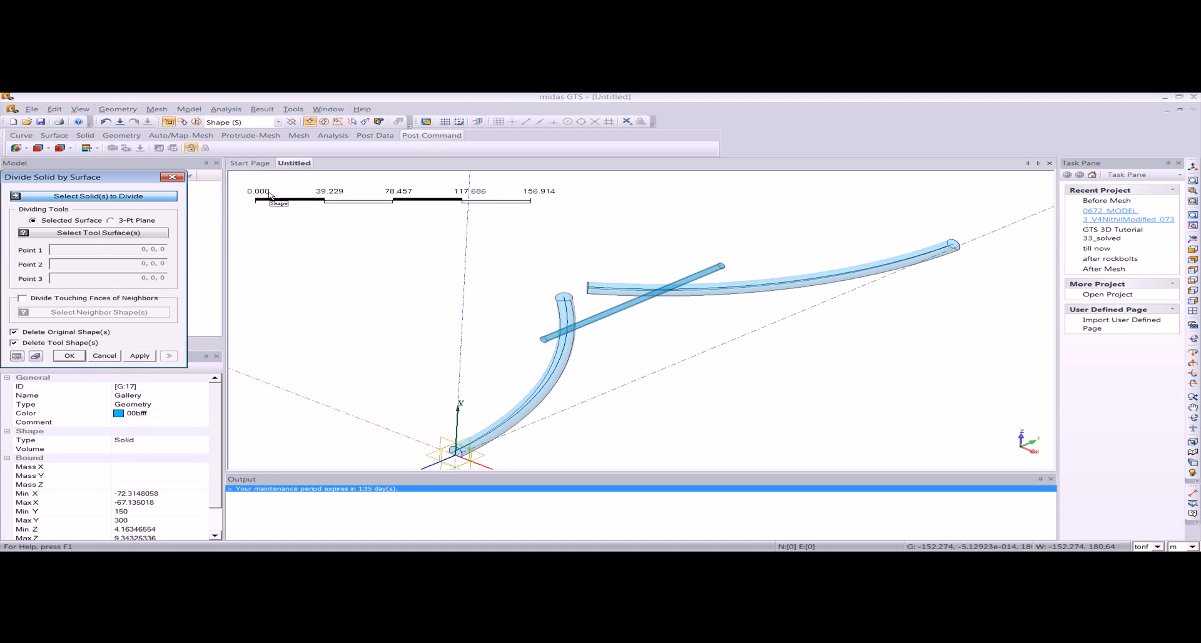
left_click(610, 313)
left_click(139, 233)
Divide the Gallery solid by the outer surfaces of both tunnels, turning off Delete Tool Shape(s) so the tunnels are kept
left_click_drag(125, 178, 264, 179)
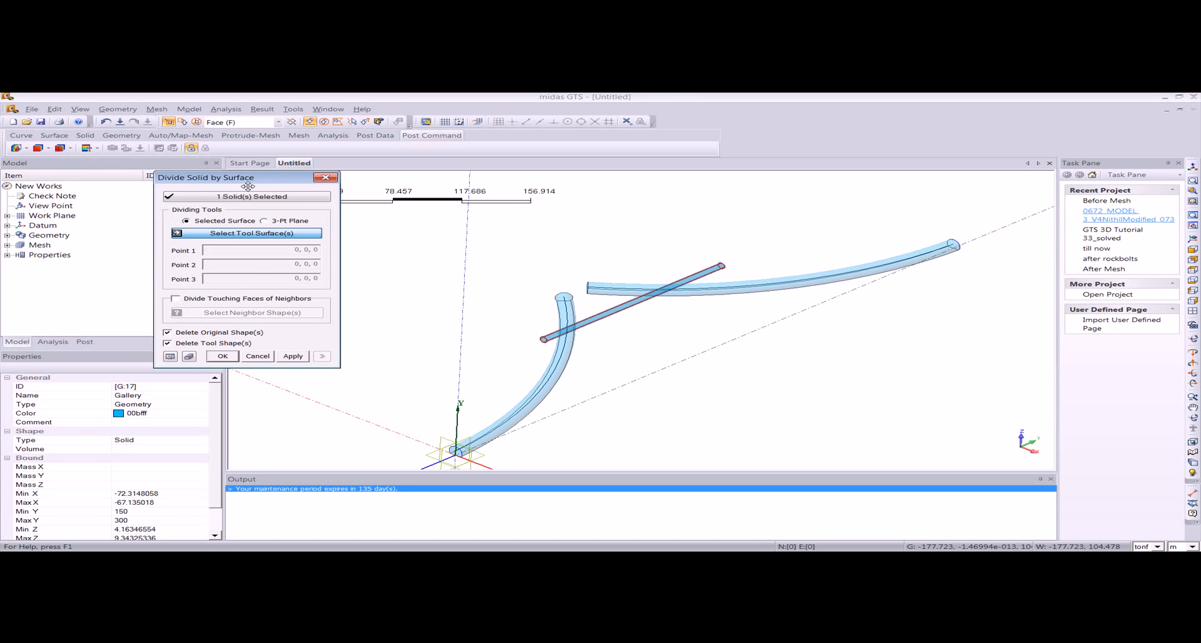
left_click(566, 361)
left_click(625, 293)
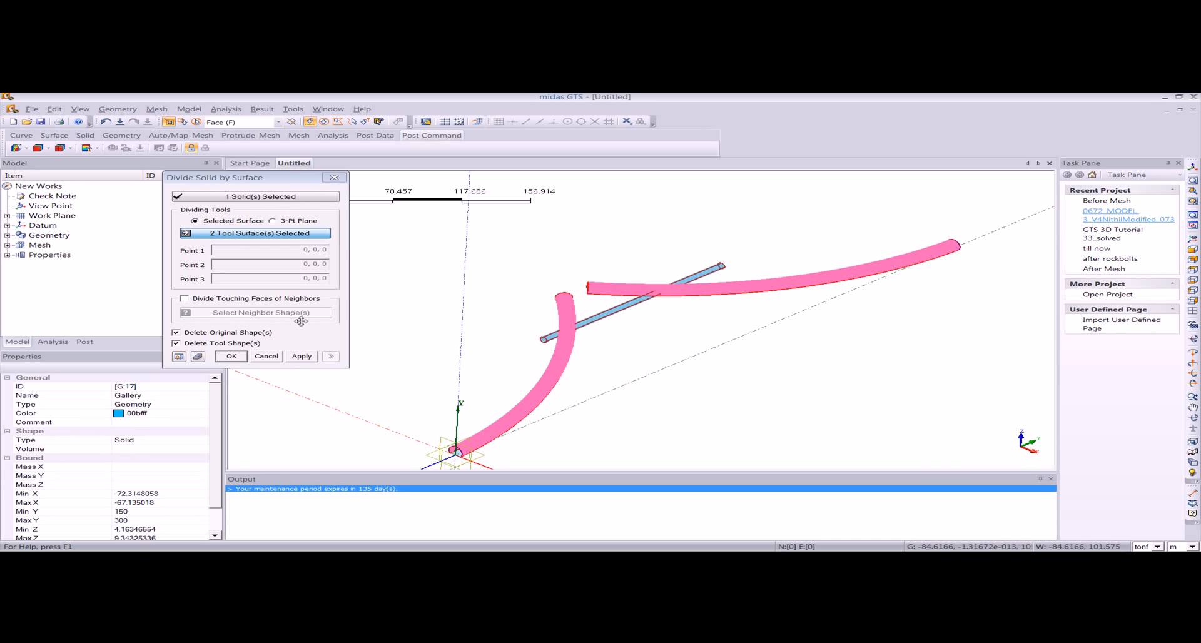
left_click(183, 344)
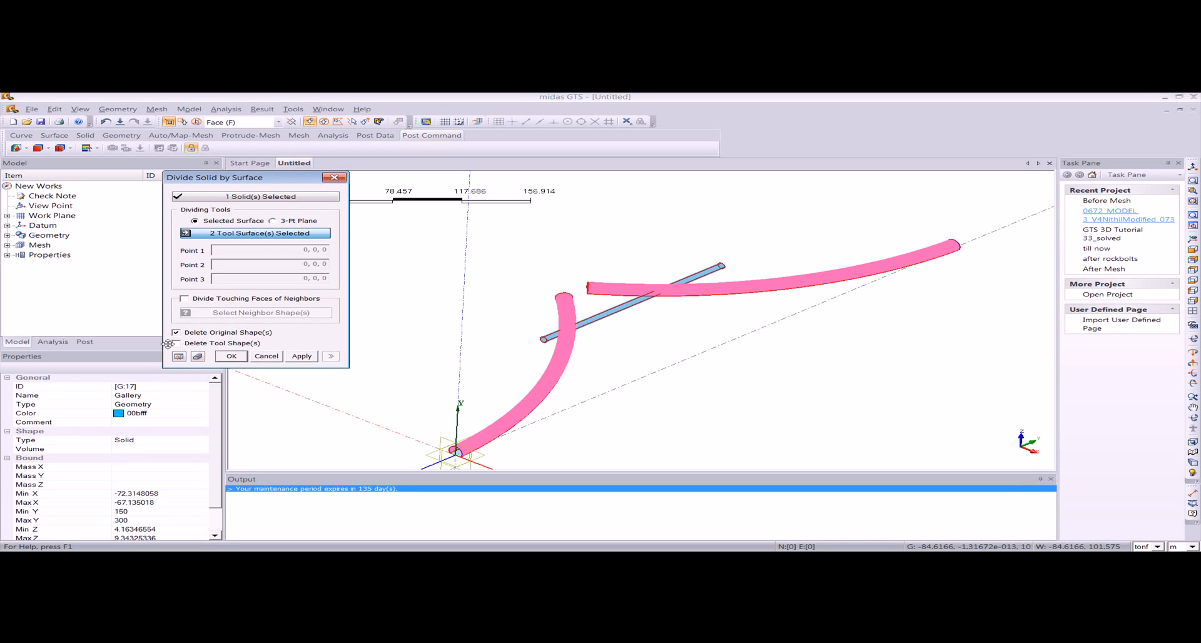
left_click(231, 356)
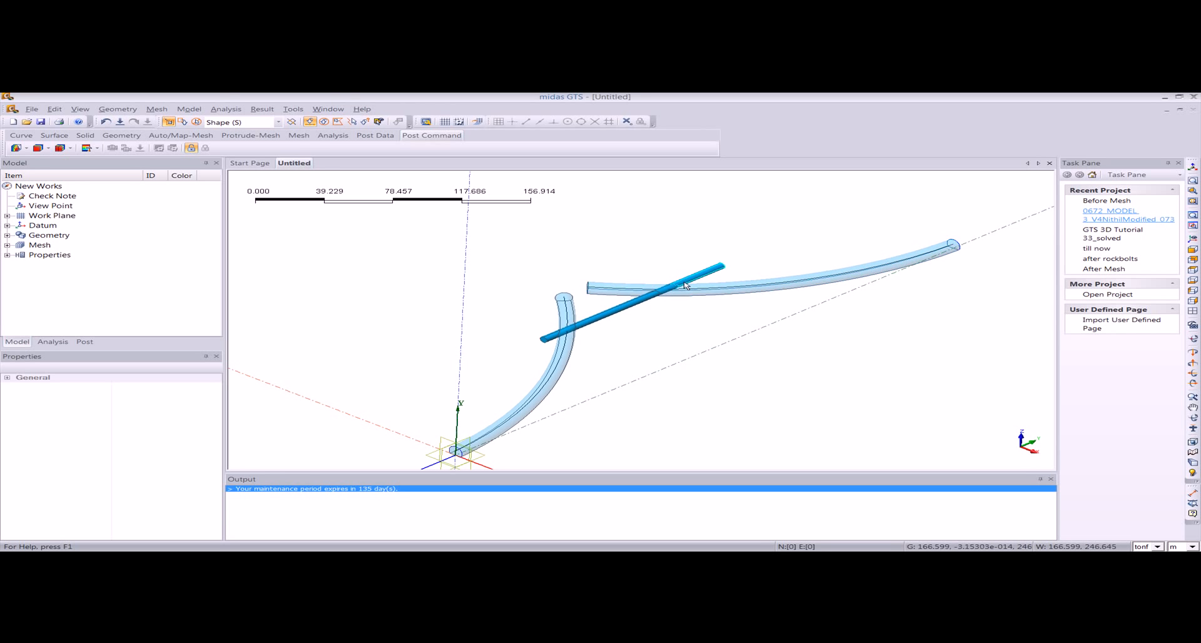
Delete the two gallery pieces at Tunnel 2: the end protruding beyond it and the piece inside it
scroll(684, 285, "up", 4)
left_click(769, 225)
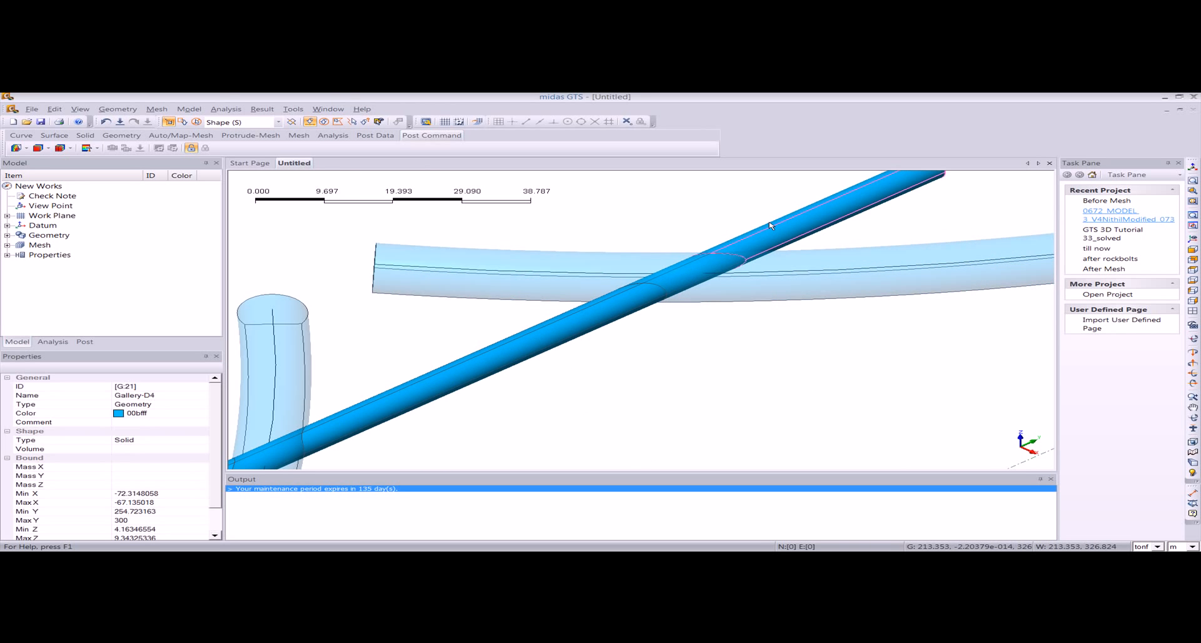
key("Delete")
left_click(570, 361)
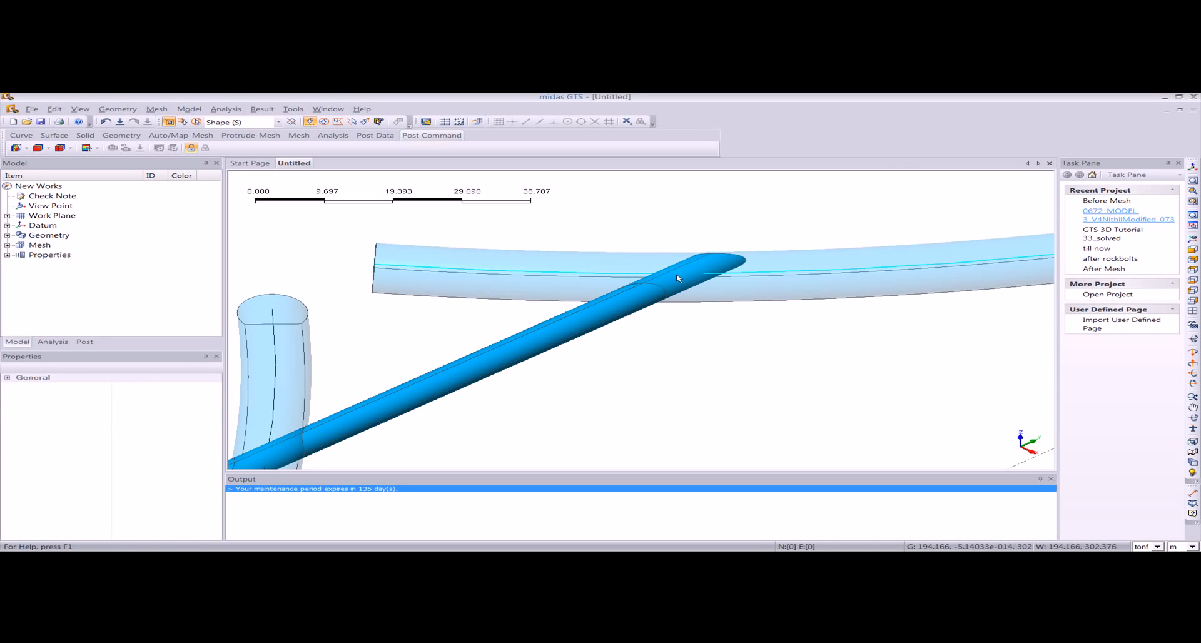
left_click(676, 280)
key("Delete")
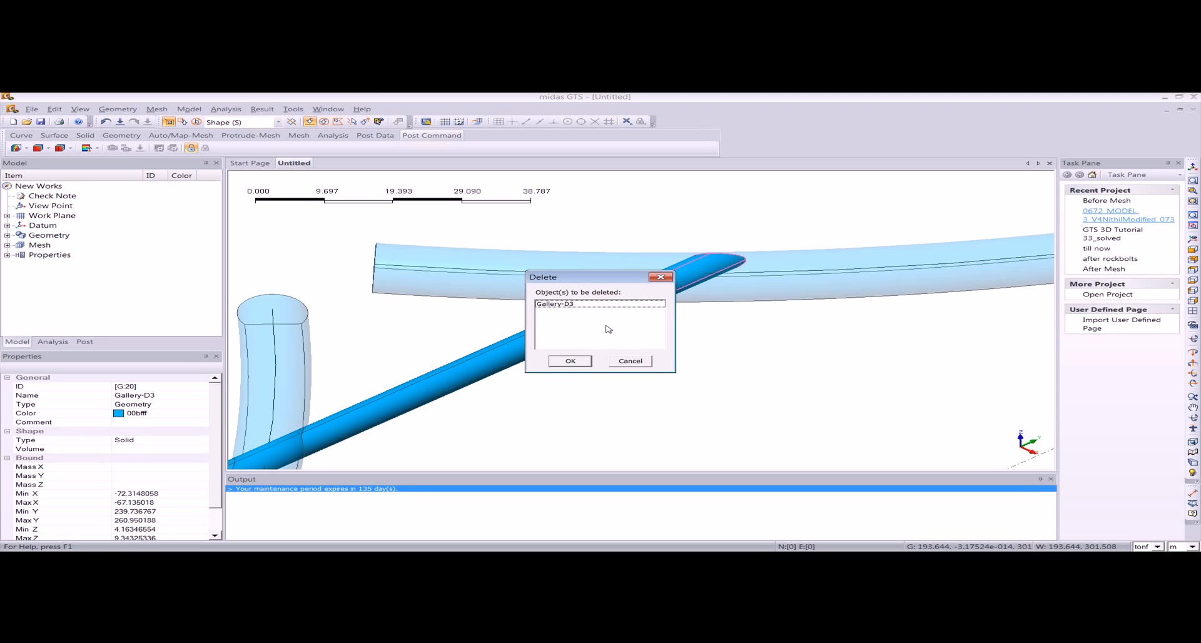
left_click(570, 361)
Delete the gallery end piece that protrudes beyond the far side of Tunnel1
middle_click_drag(506, 402, 769, 332)
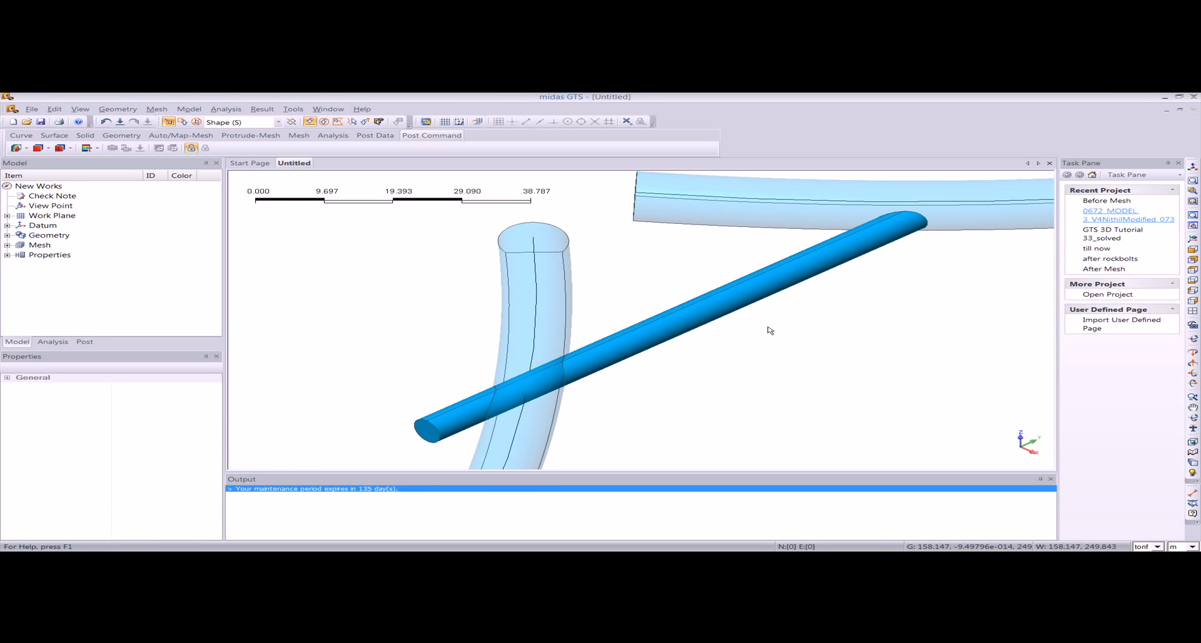
left_click(460, 424)
key("Delete")
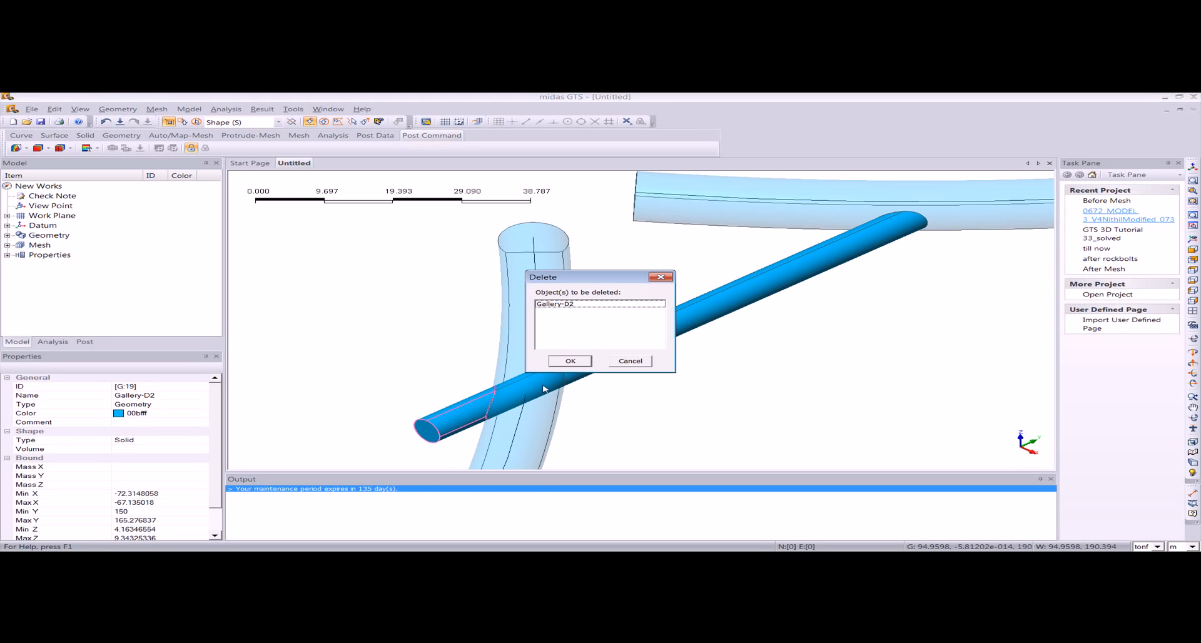
left_click(561, 358)
Delete Gallery-D1, the gallery piece lying inside Tunnel1
left_click(524, 387)
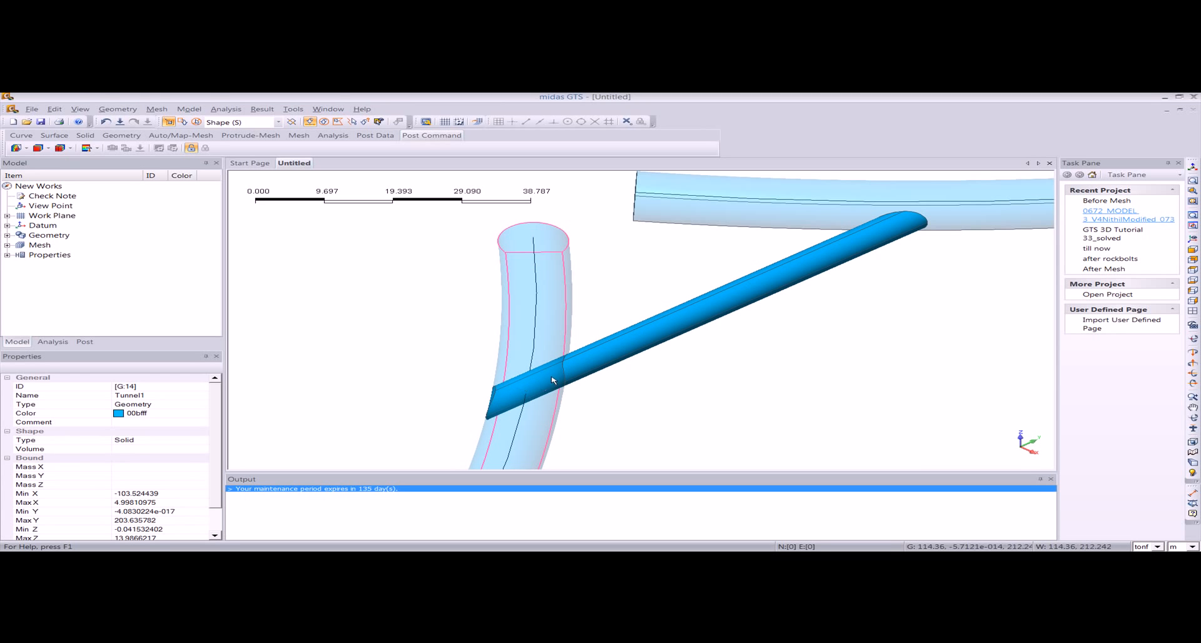
left_click(47, 236)
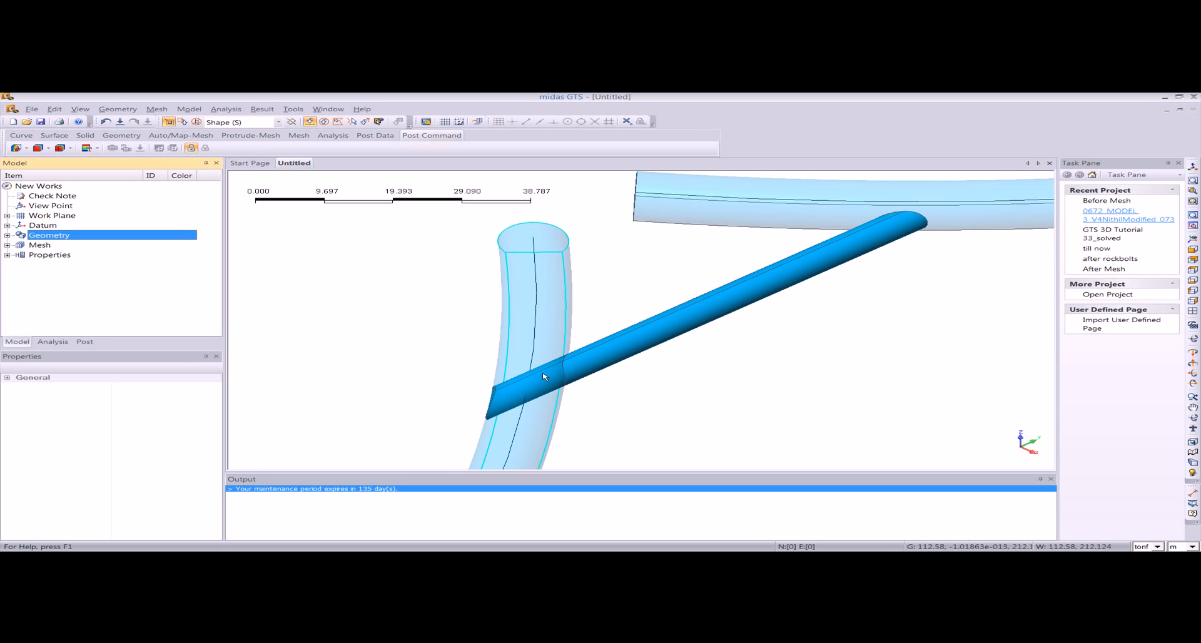
middle_click_drag(498, 366, 464, 339)
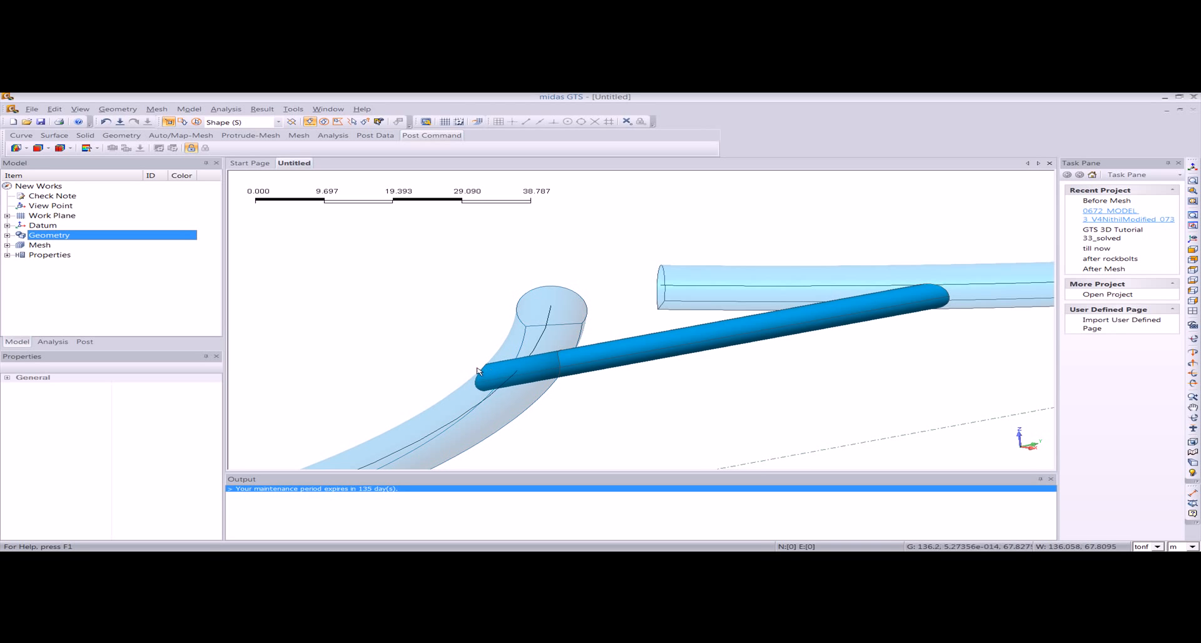
left_click(7, 235)
left_click(21, 274)
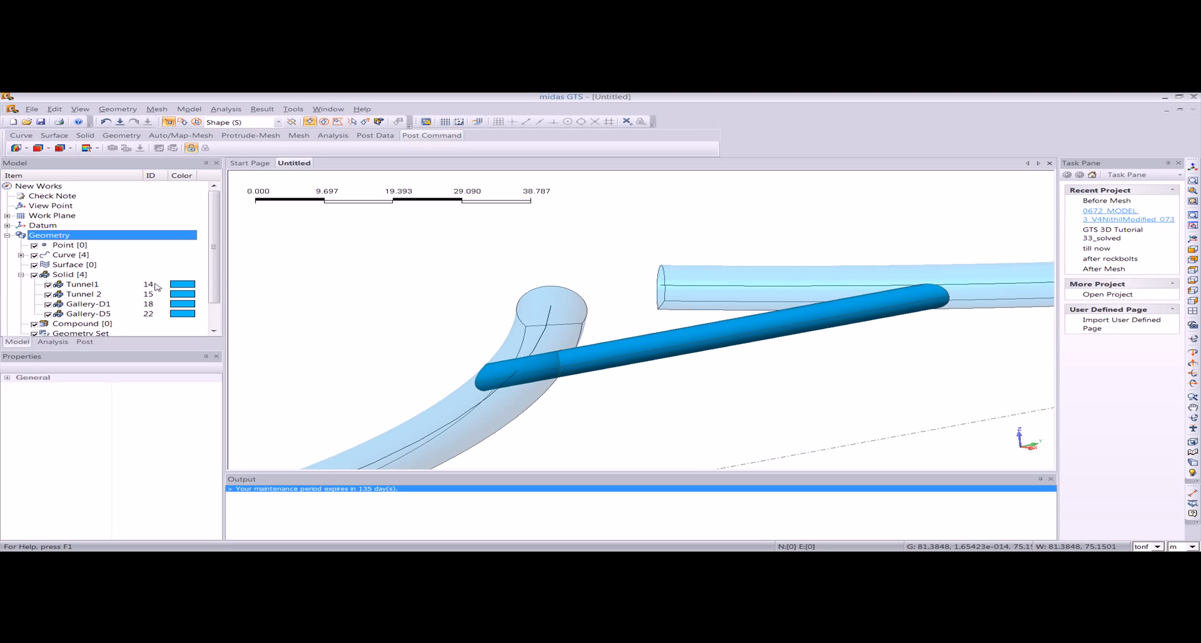
scroll(125, 294, "down", 1)
left_click(90, 294)
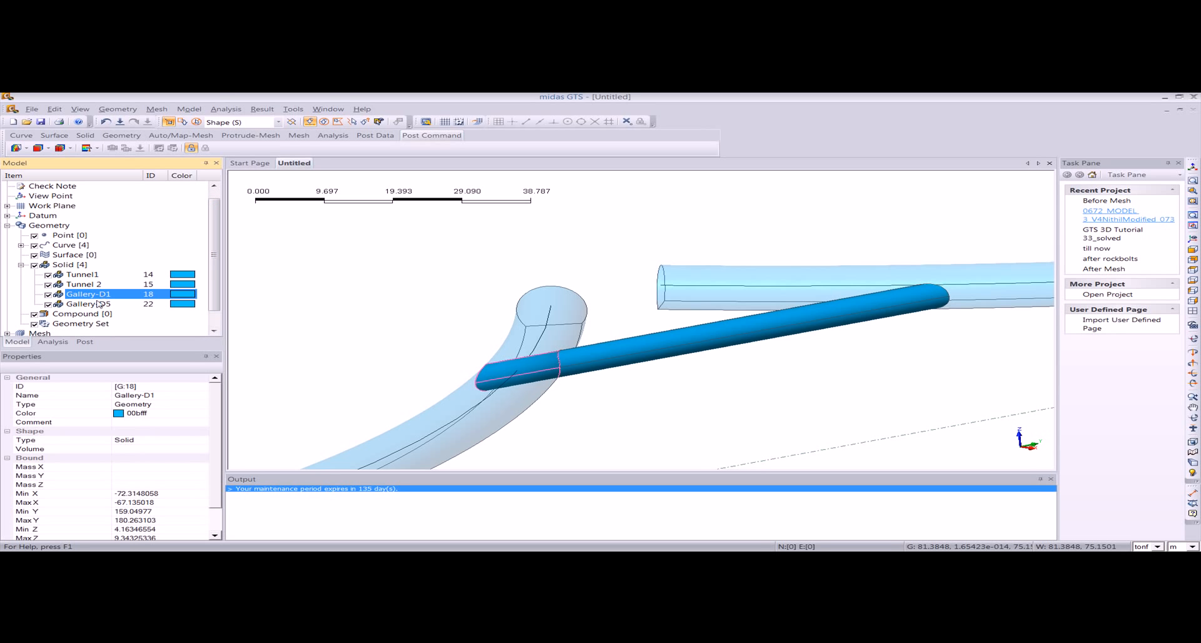
key("Delete")
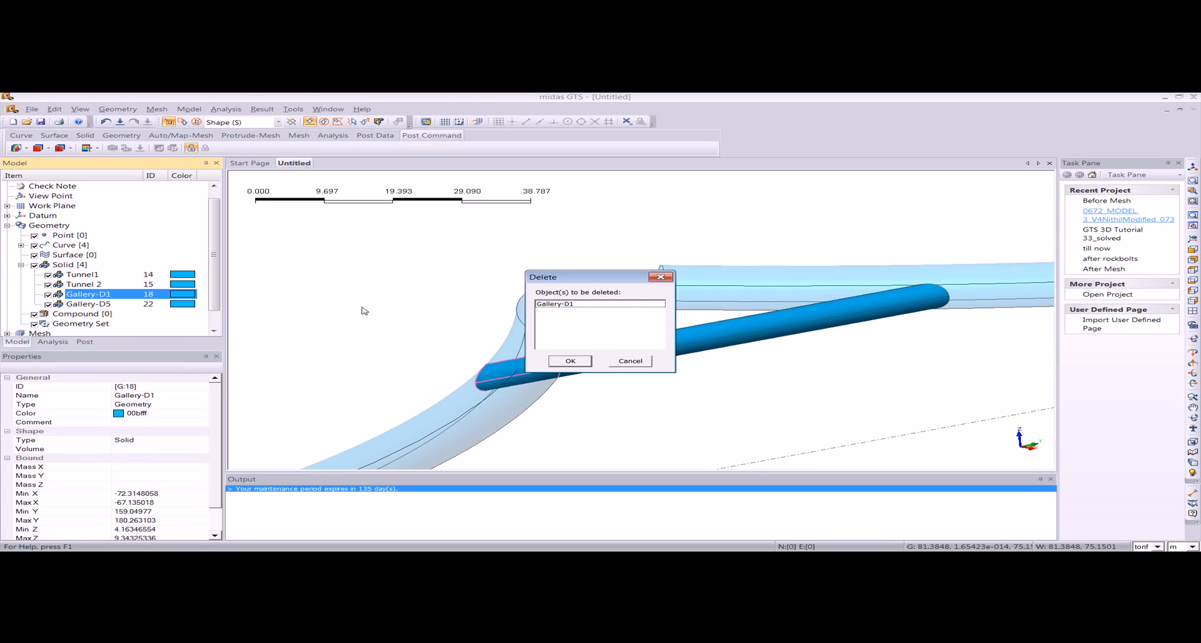
left_click(566, 360)
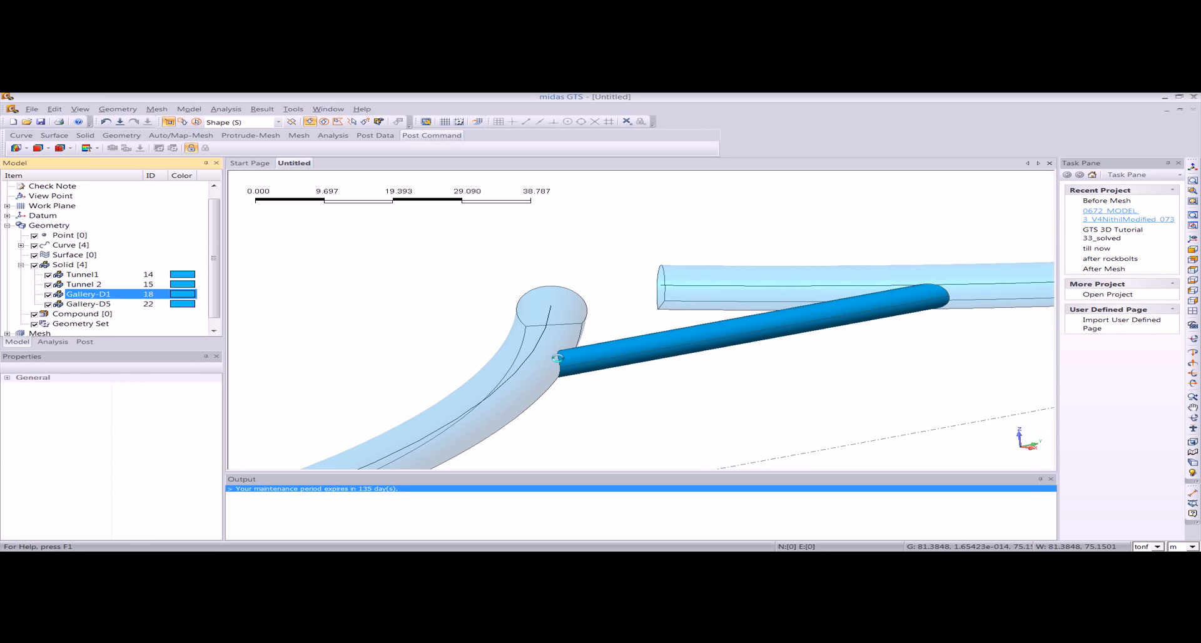
Select all shapes and apply transparency level 5 so the trimmed gallery matches the tunnels
left_click(1193, 166)
key("ctrl+a")
right_click(756, 286)
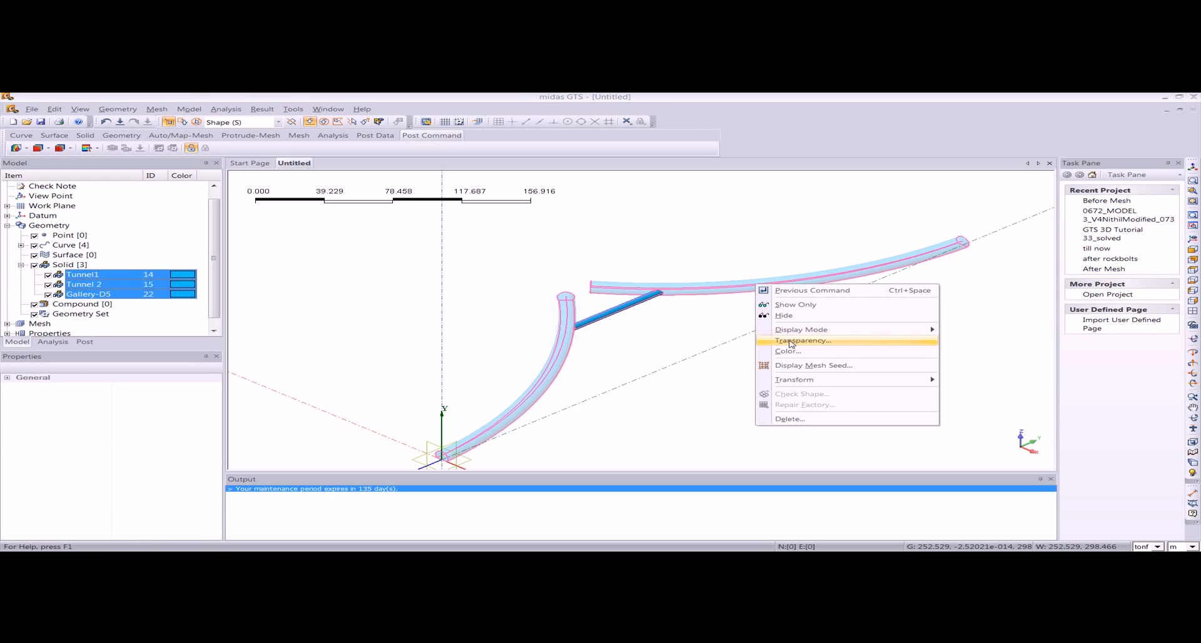
left_click(791, 342)
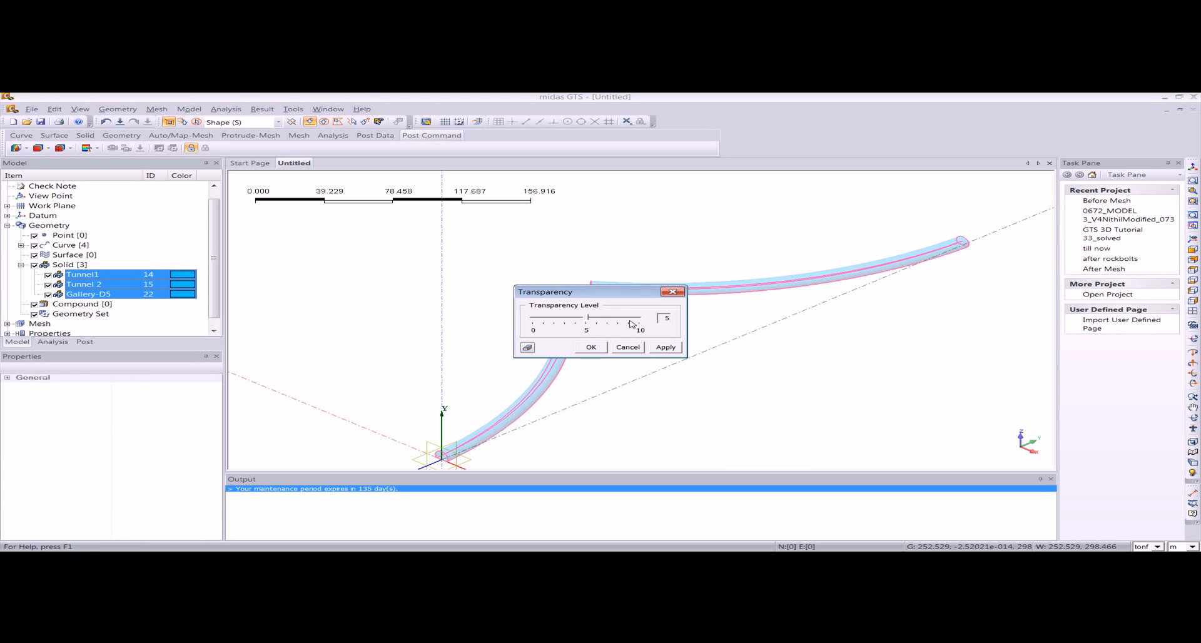
left_click(592, 346)
Hide the Tunnel 2 solid and the remaining gallery solid between the tunnels
scroll(625, 322, "up", 5)
scroll(585, 319, "up", 4)
middle_click_drag(585, 319, 1032, 294)
scroll(742, 322, "down", 8)
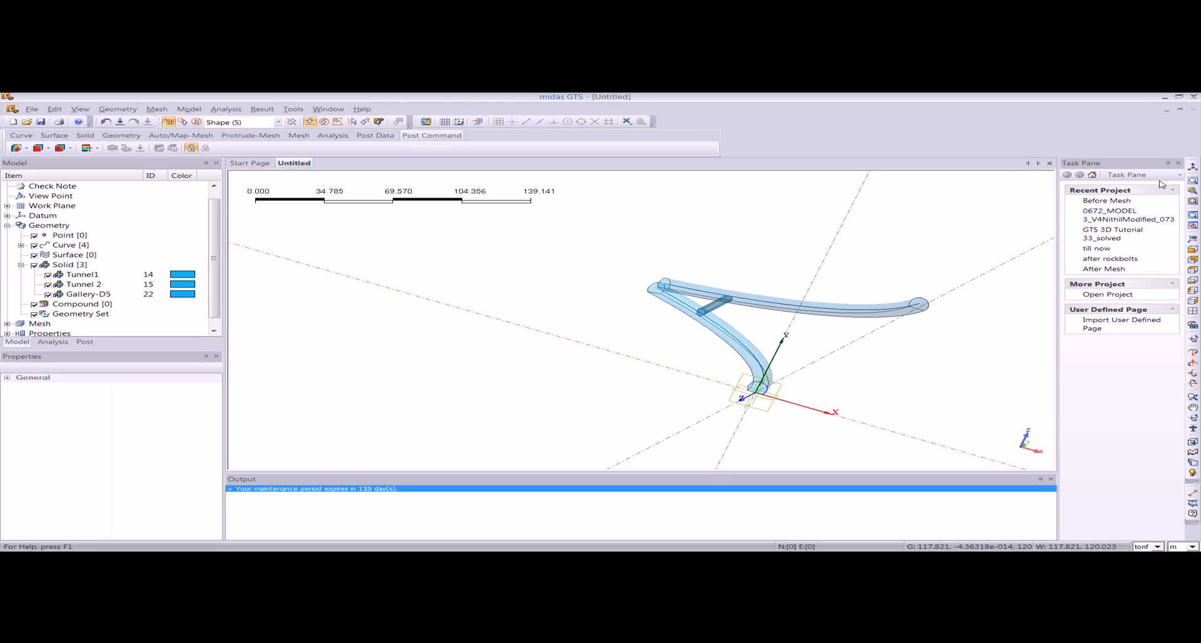
left_click(1190, 169)
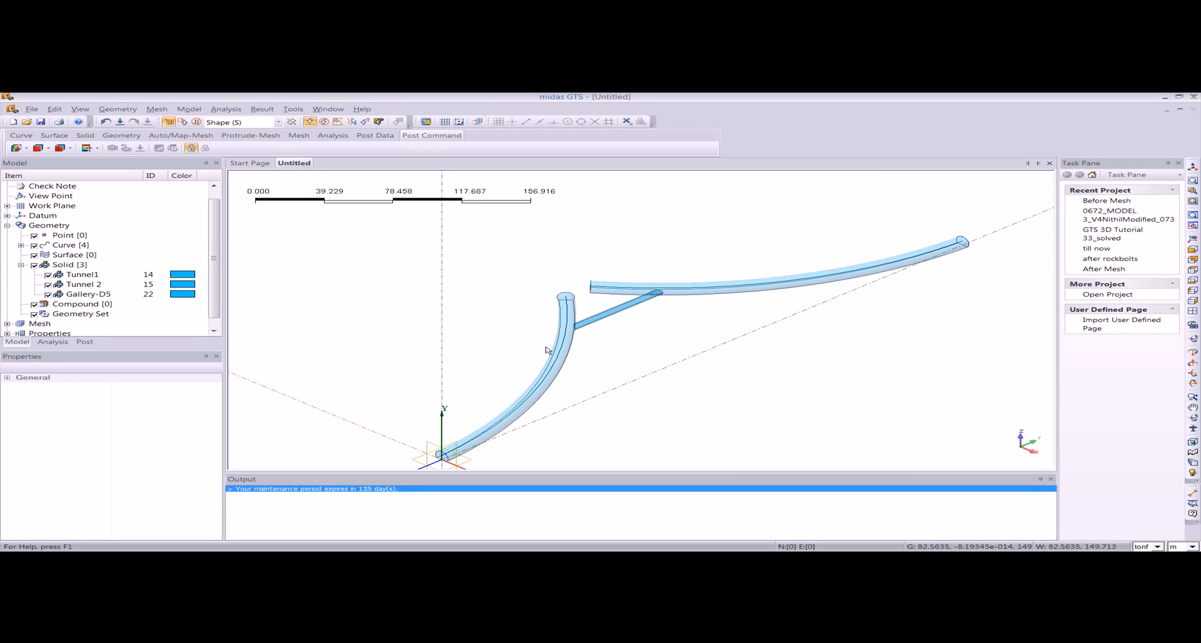
left_click(609, 312)
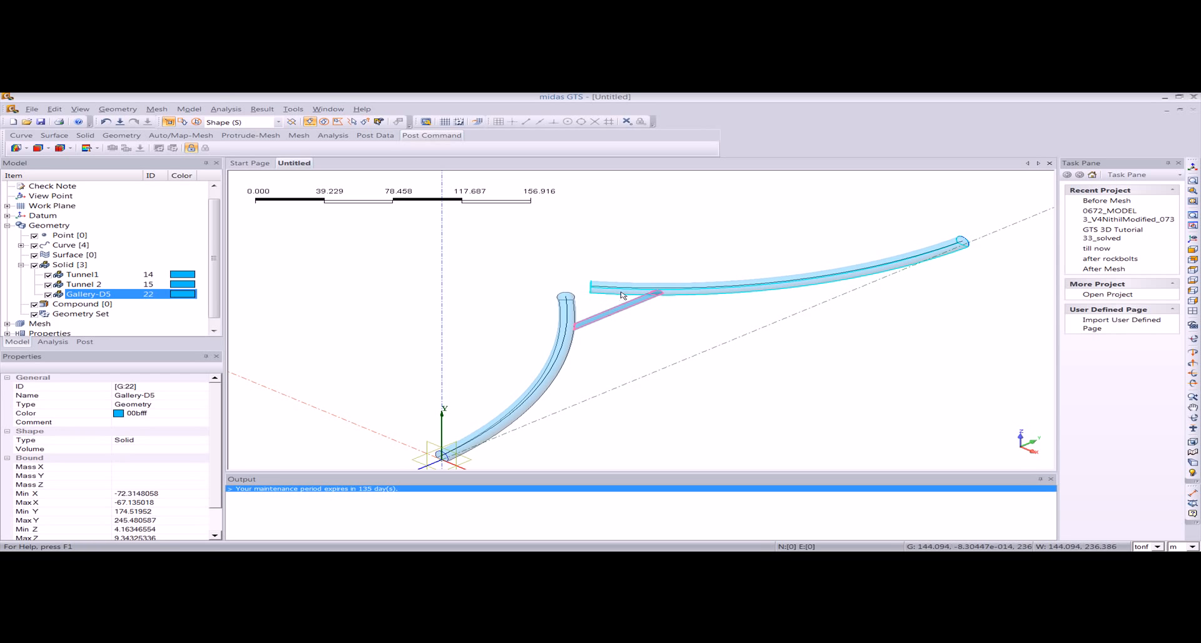
left_click(621, 295)
right_click(633, 291)
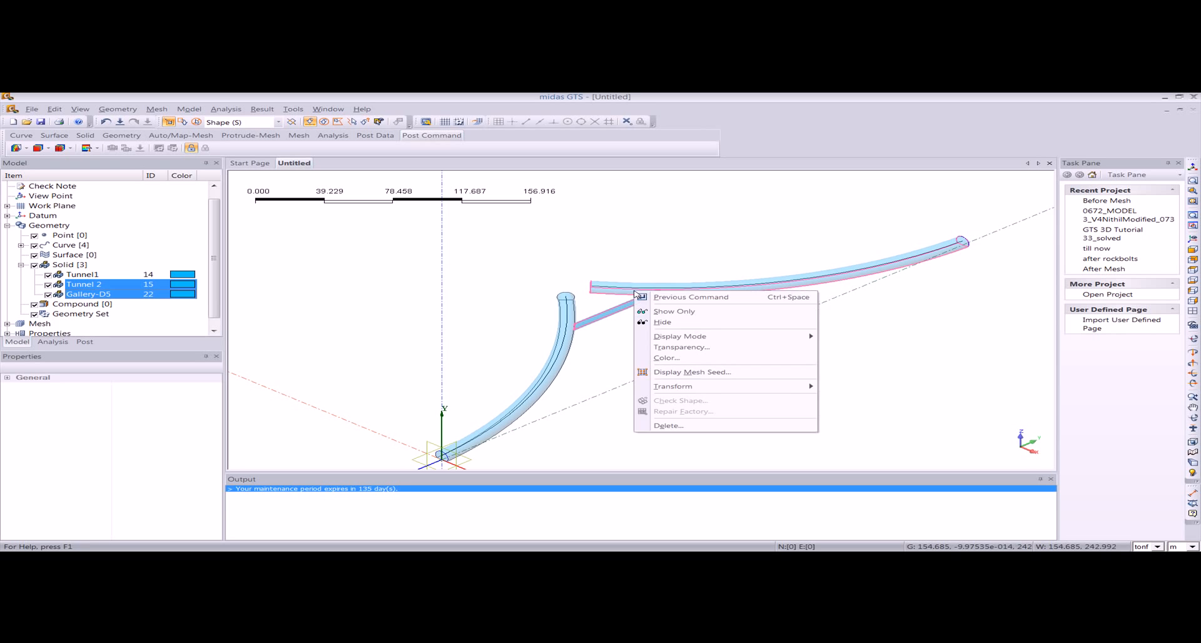
left_click(669, 322)
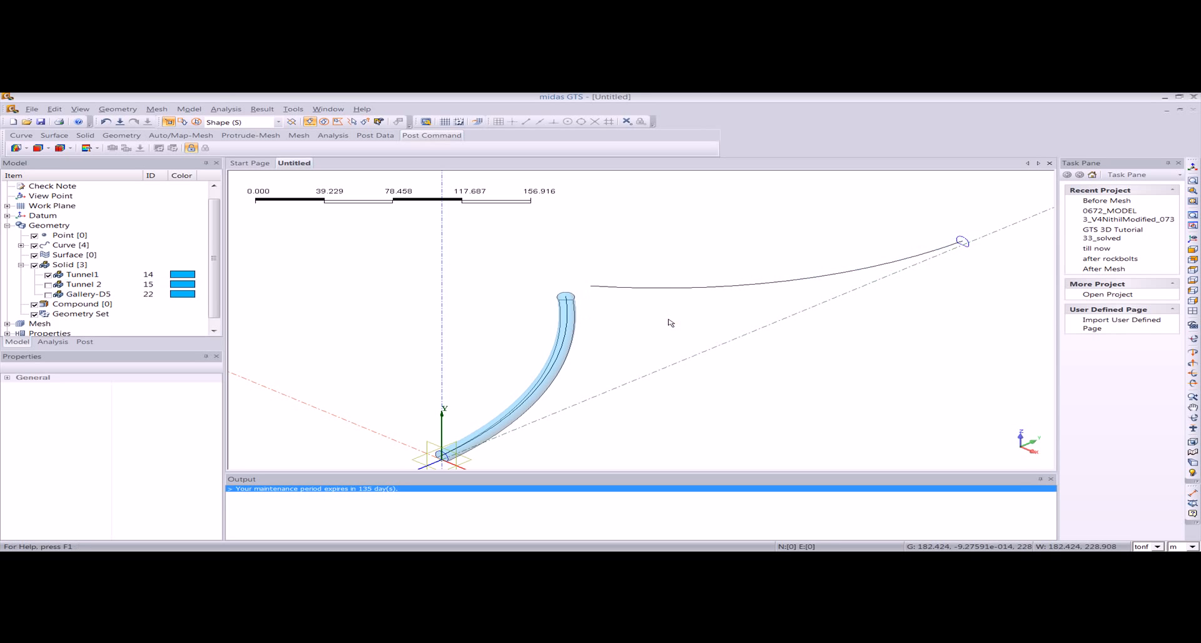
Hide Tunnel 2's path arc and the profile curve at its end
left_click(803, 281)
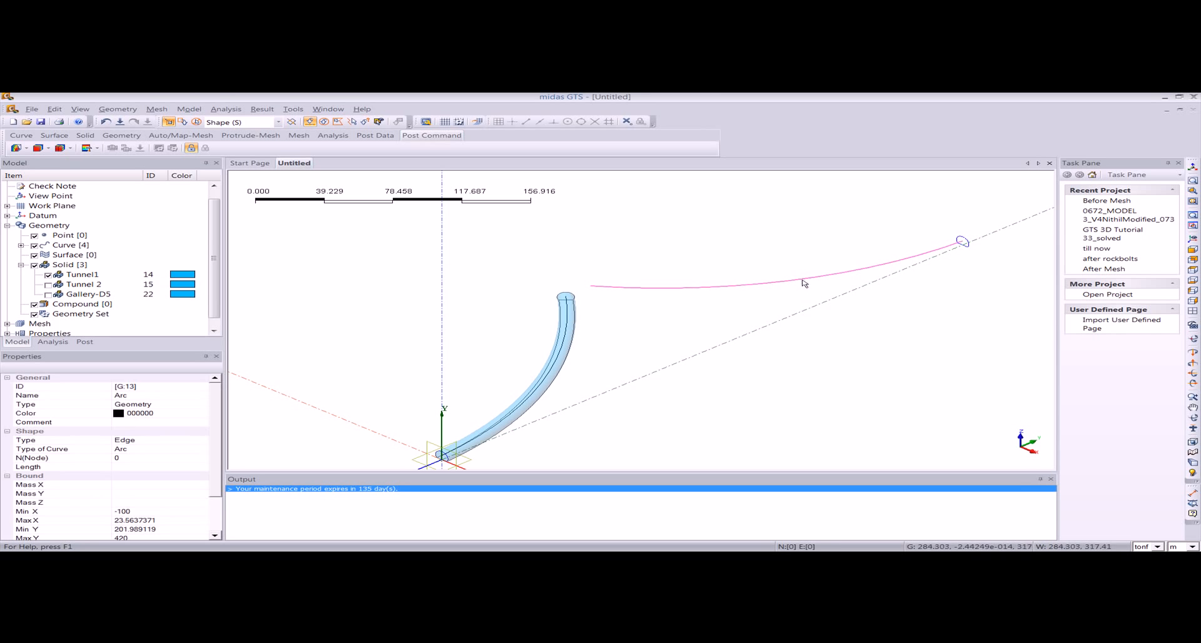
left_click(963, 243)
right_click(941, 249)
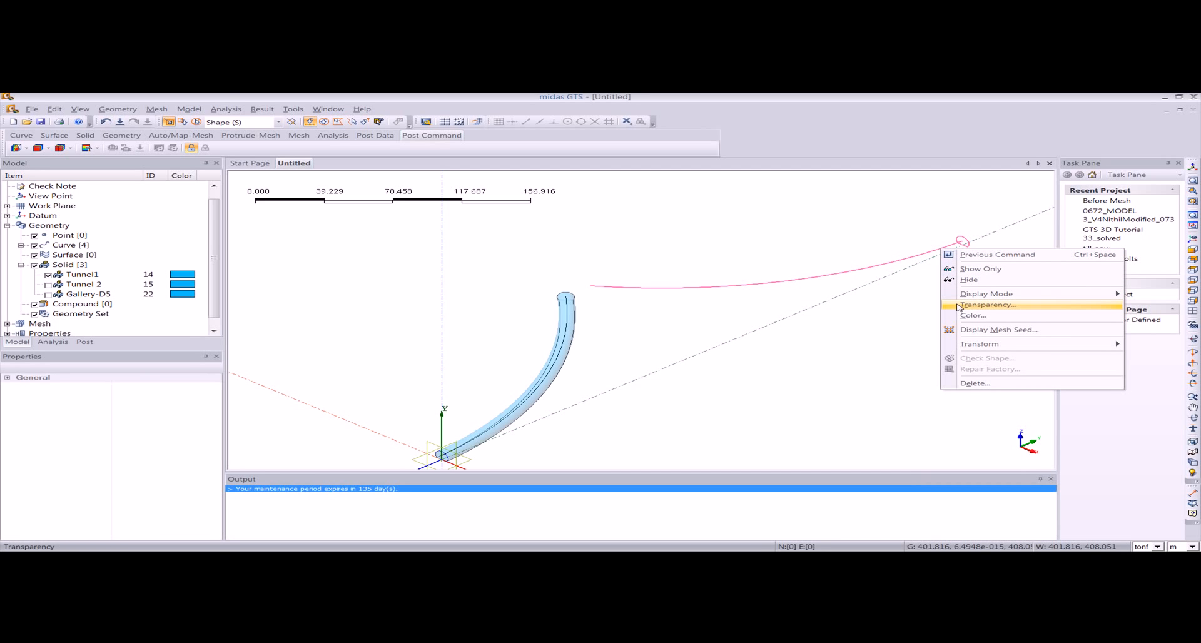
left_click(962, 281)
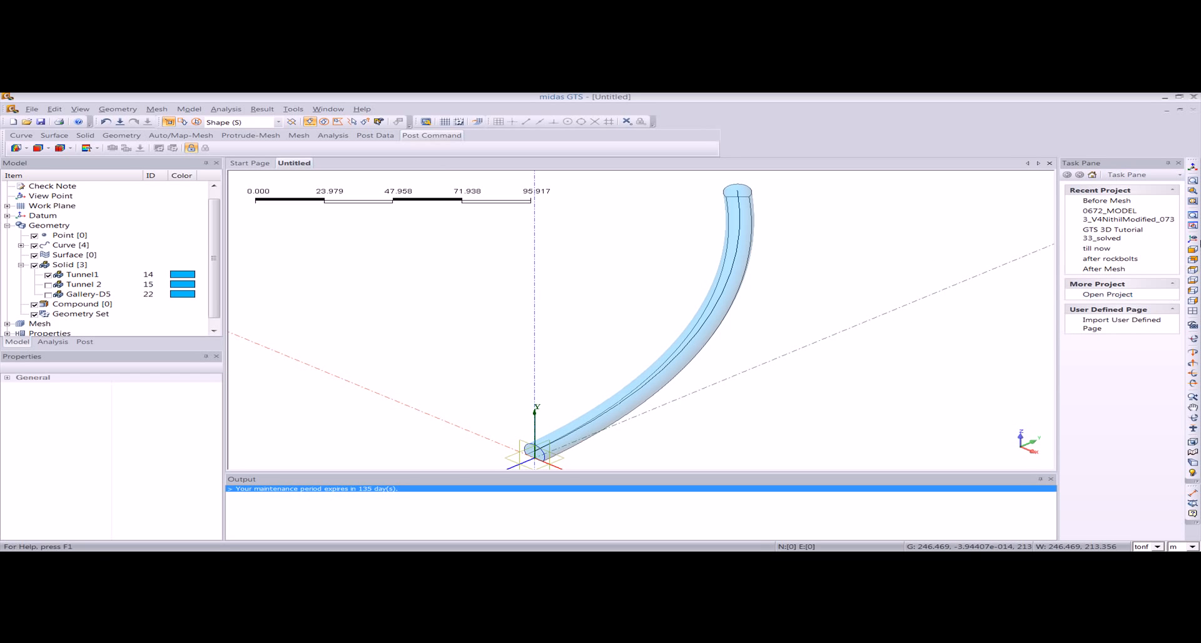
Set the front view of Tunnel1 and turn on the work plane grid
left_click(1192, 250)
scroll(654, 314, "down", 3)
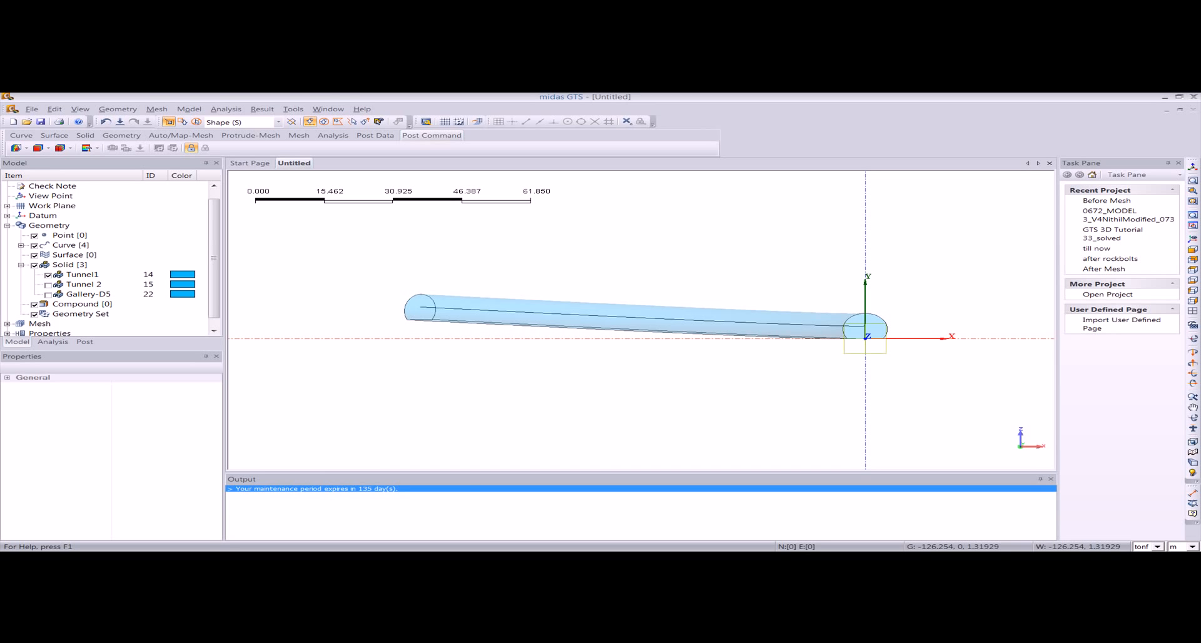
middle_click_drag(718, 383, 692, 389)
right_click(506, 362)
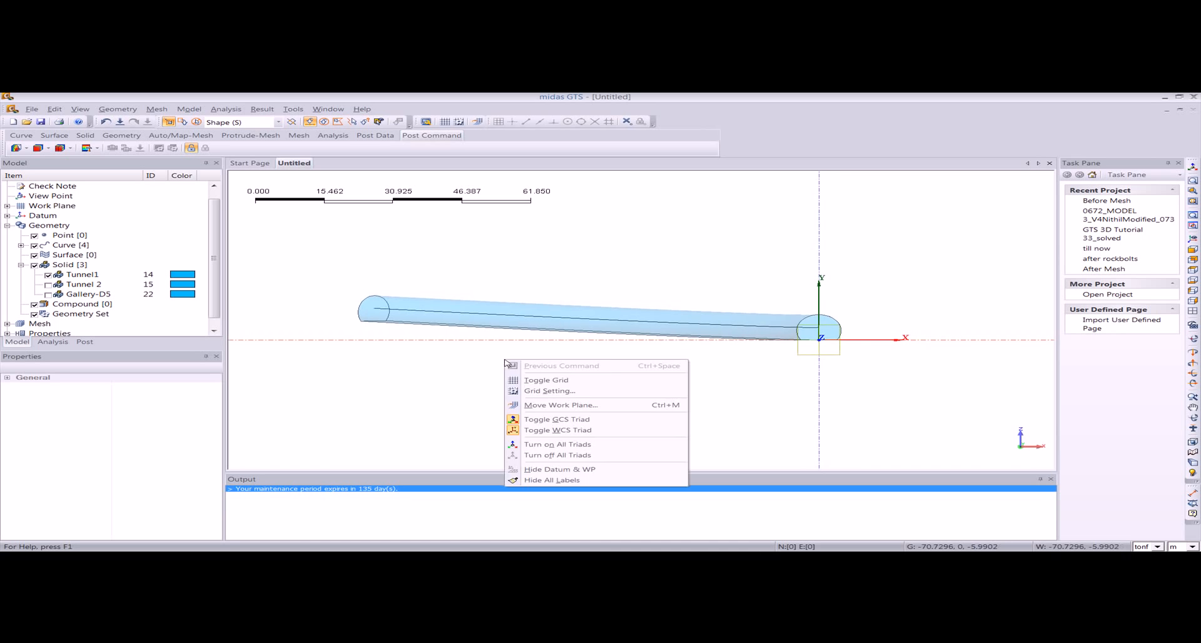
left_click(546, 379)
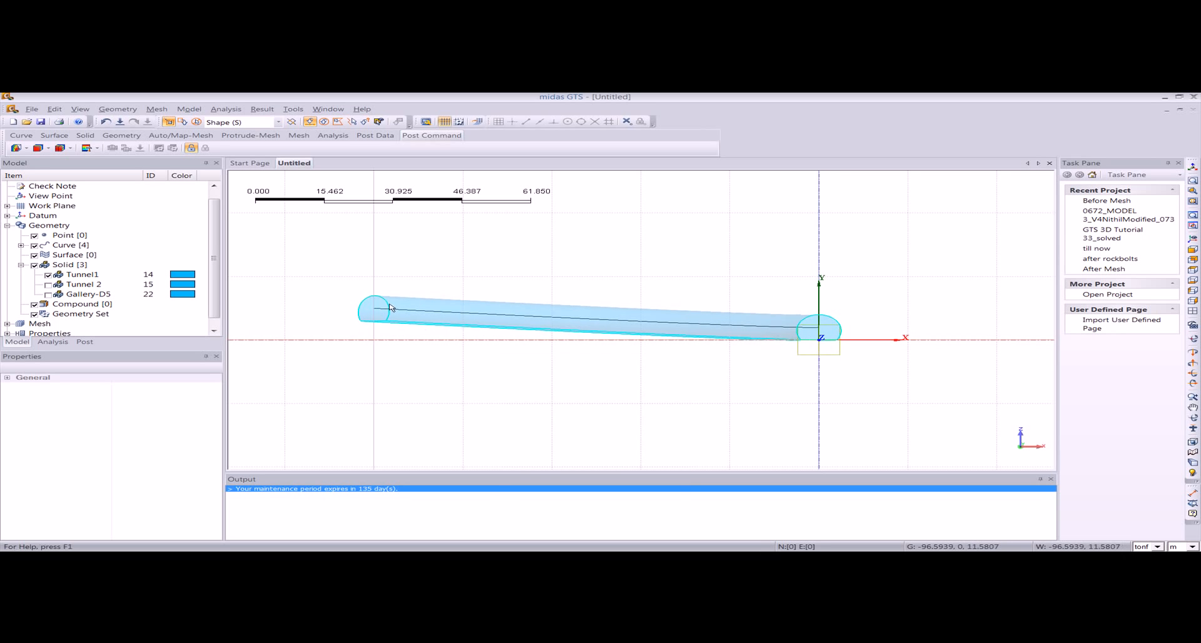
Draw a rectangle face about 163.6 m by 88.6 m on the front work plane, enclosing Tunnel1 and the origin
left_click(116, 110)
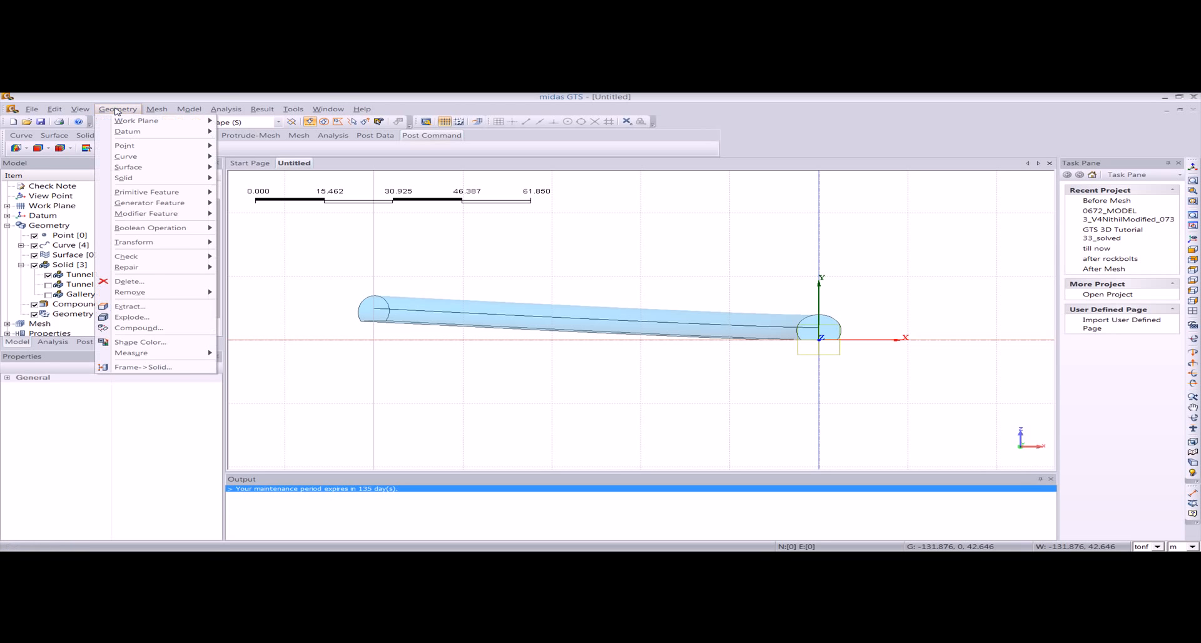
mouse_move(147, 160)
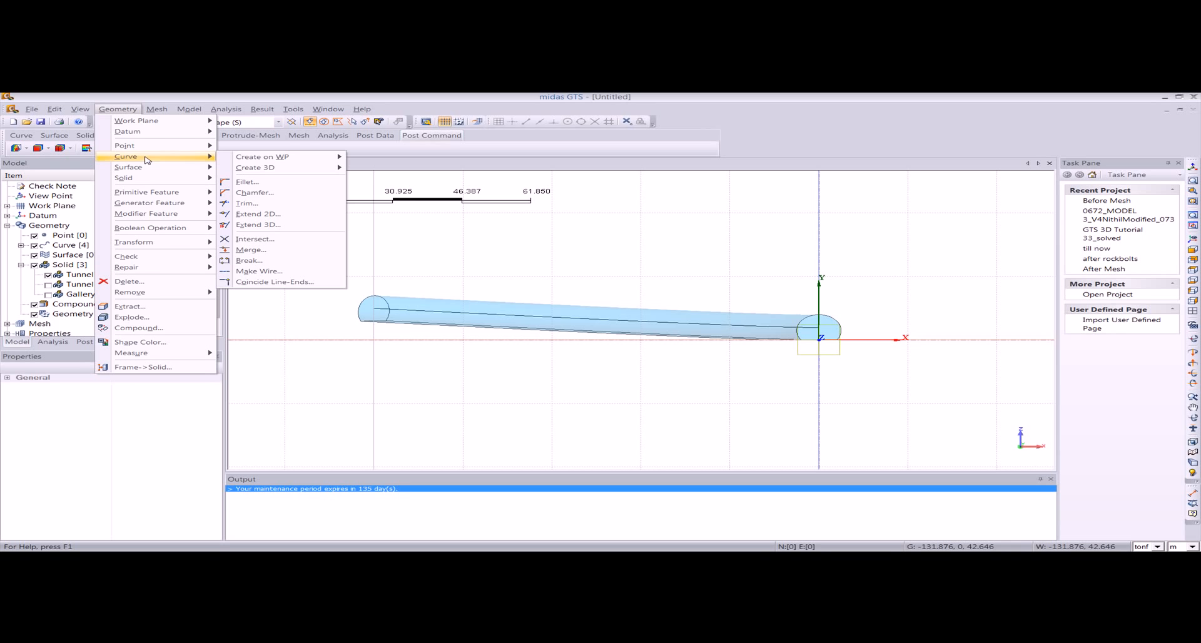
mouse_move(306, 158)
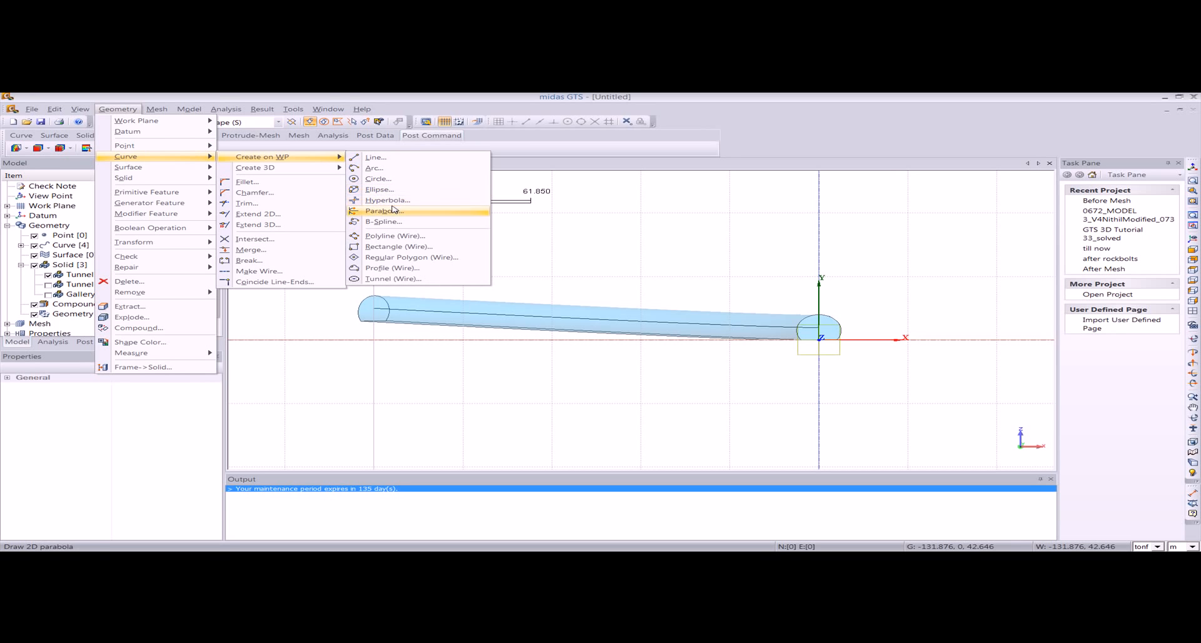
left_click(407, 249)
left_click(29, 285)
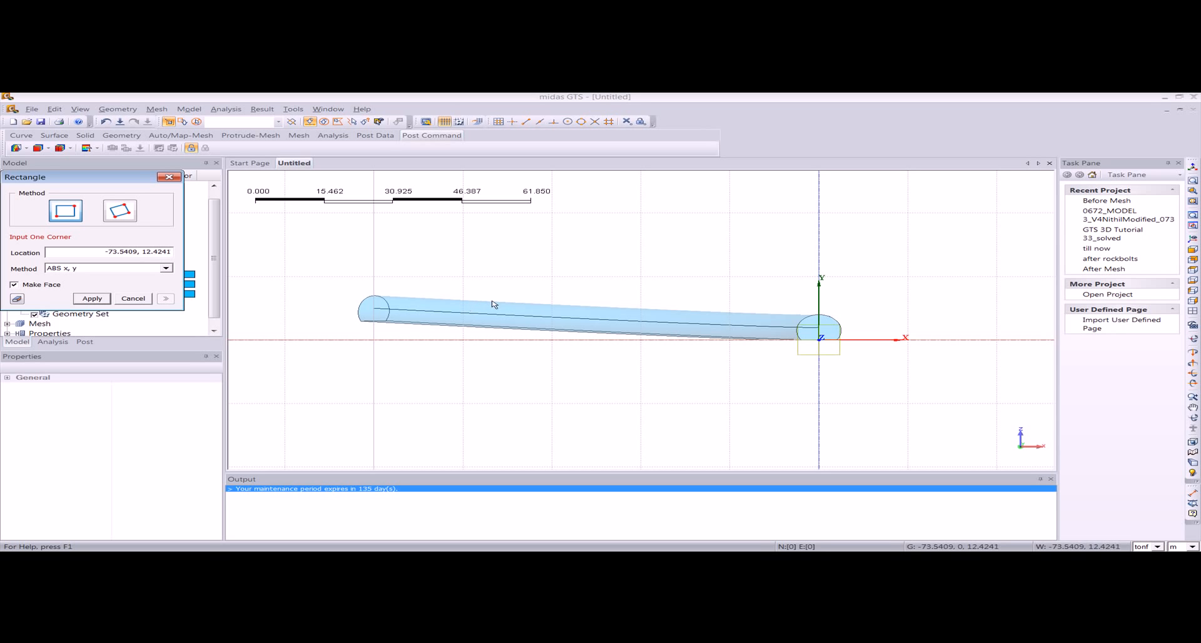
left_click(269, 178)
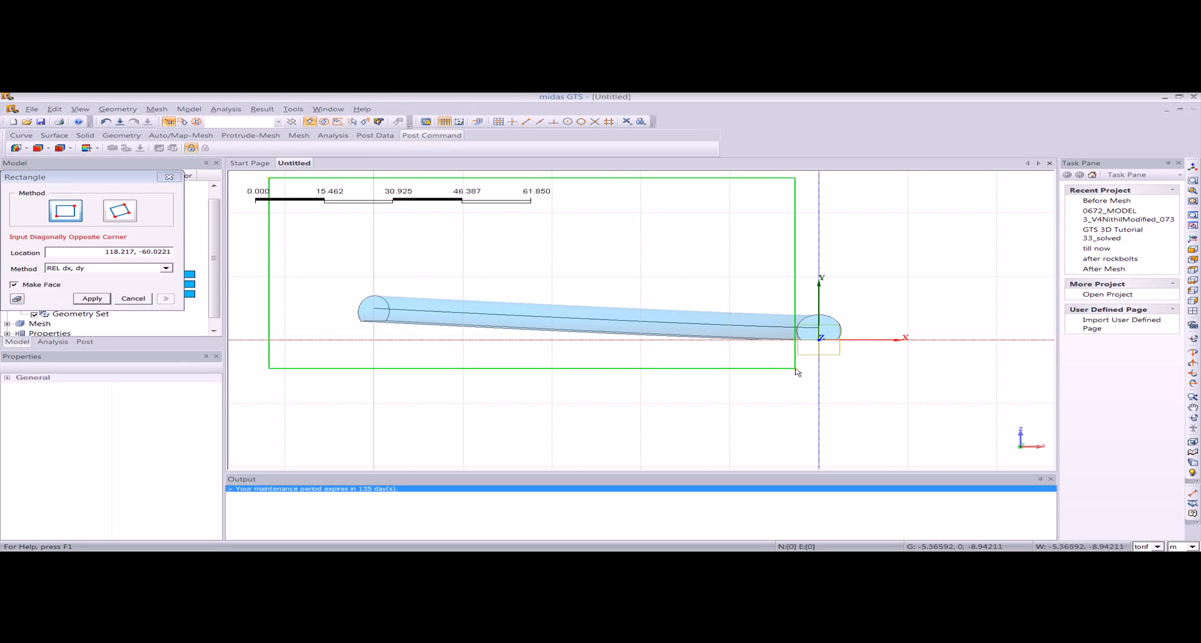
left_click(997, 460)
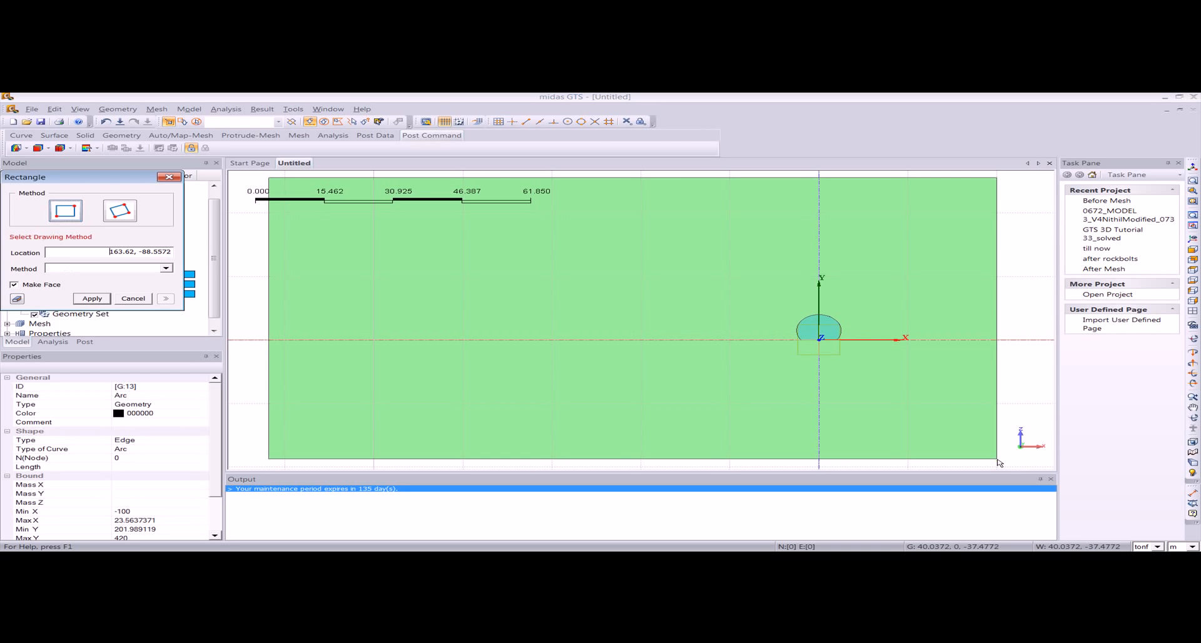
left_click(169, 176)
Extrude the rectangle face 200 m along the Y datum axis as a solid named Ground
left_click(1191, 166)
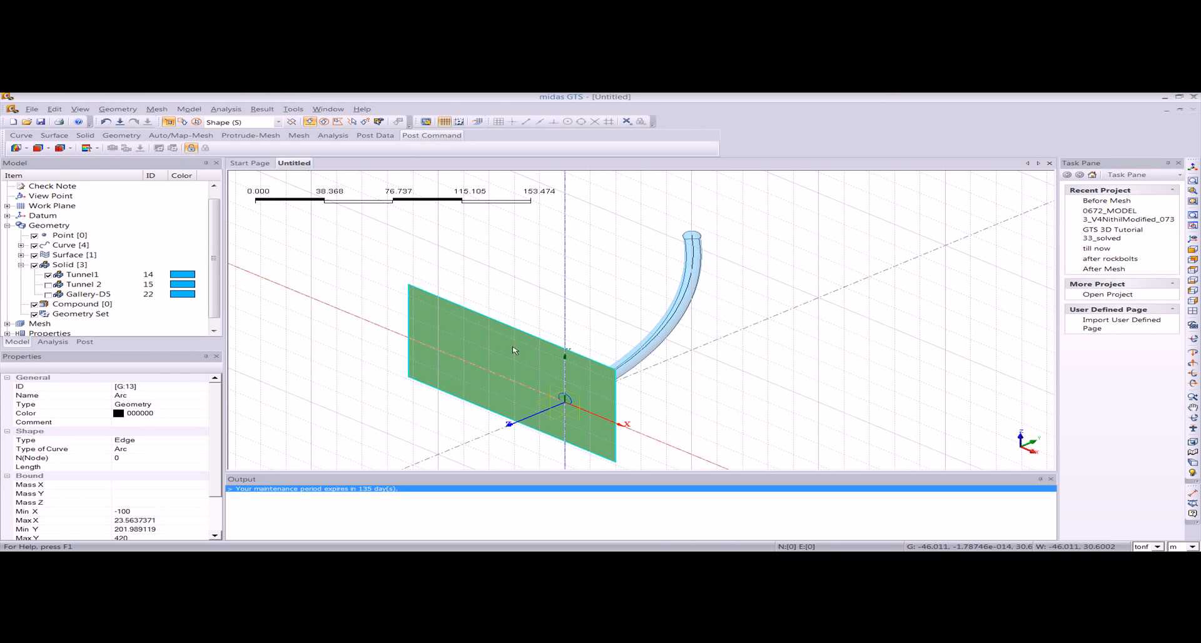
left_click(118, 109)
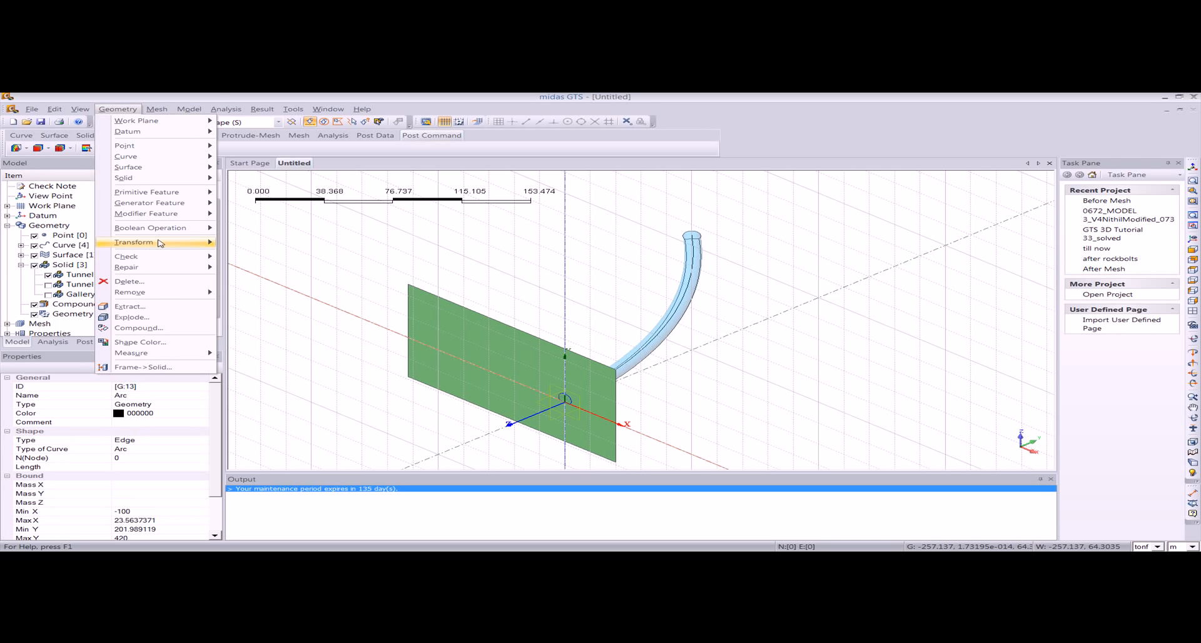
mouse_move(160, 243)
mouse_move(156, 203)
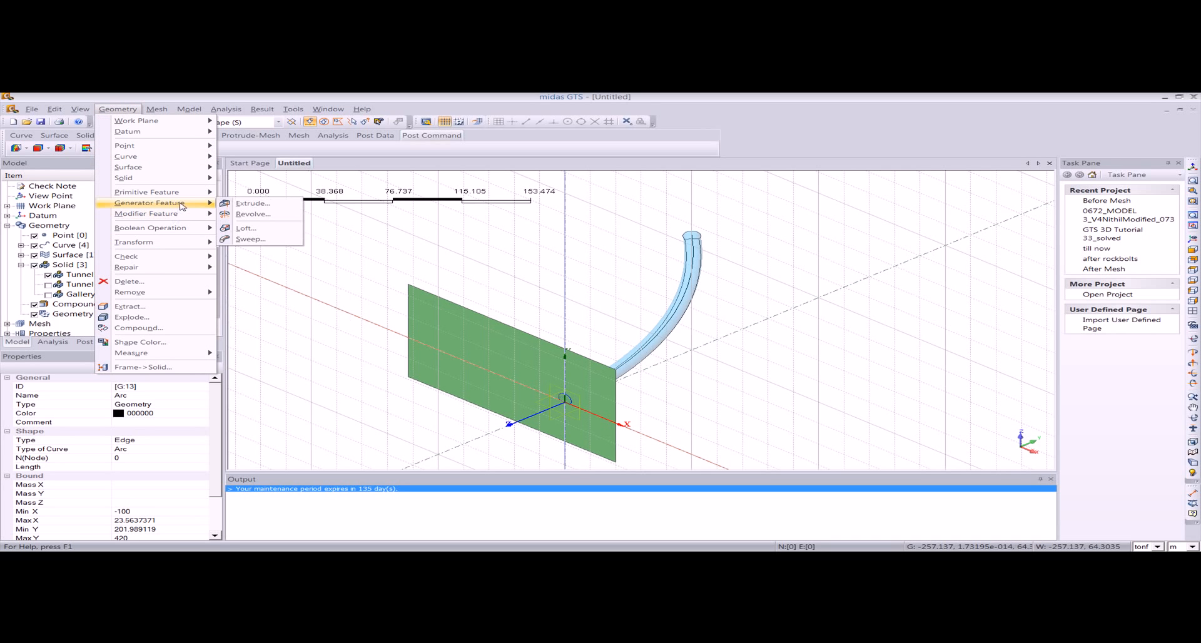
left_click(244, 203)
left_click_drag(105, 178, 190, 178)
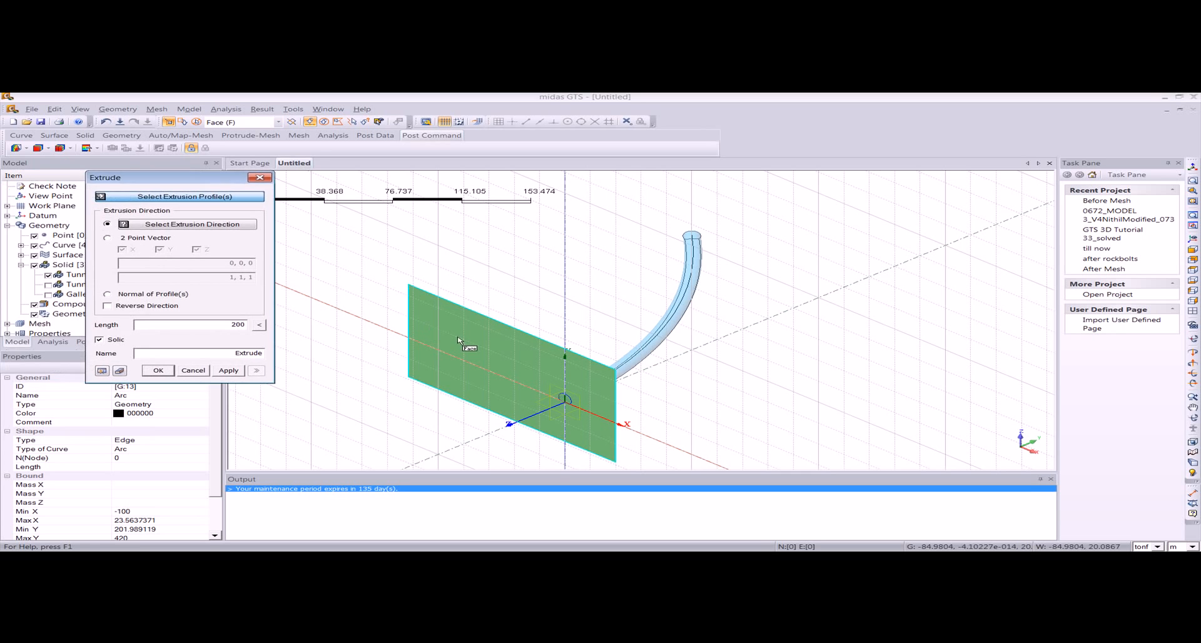
left_click(461, 341)
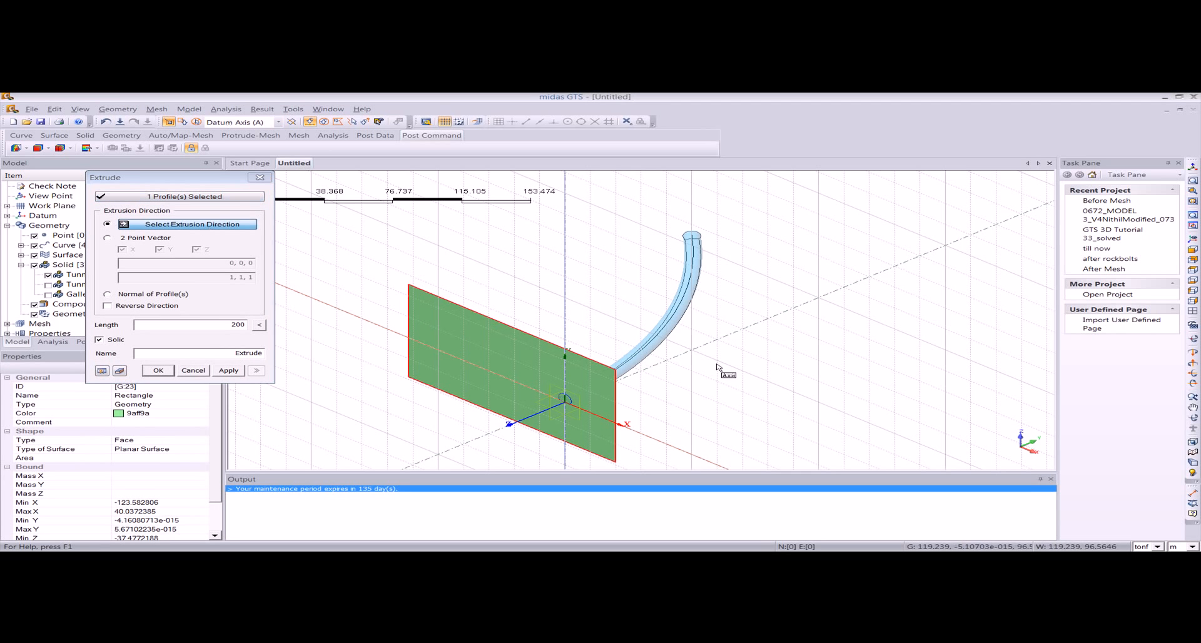
left_click(705, 344)
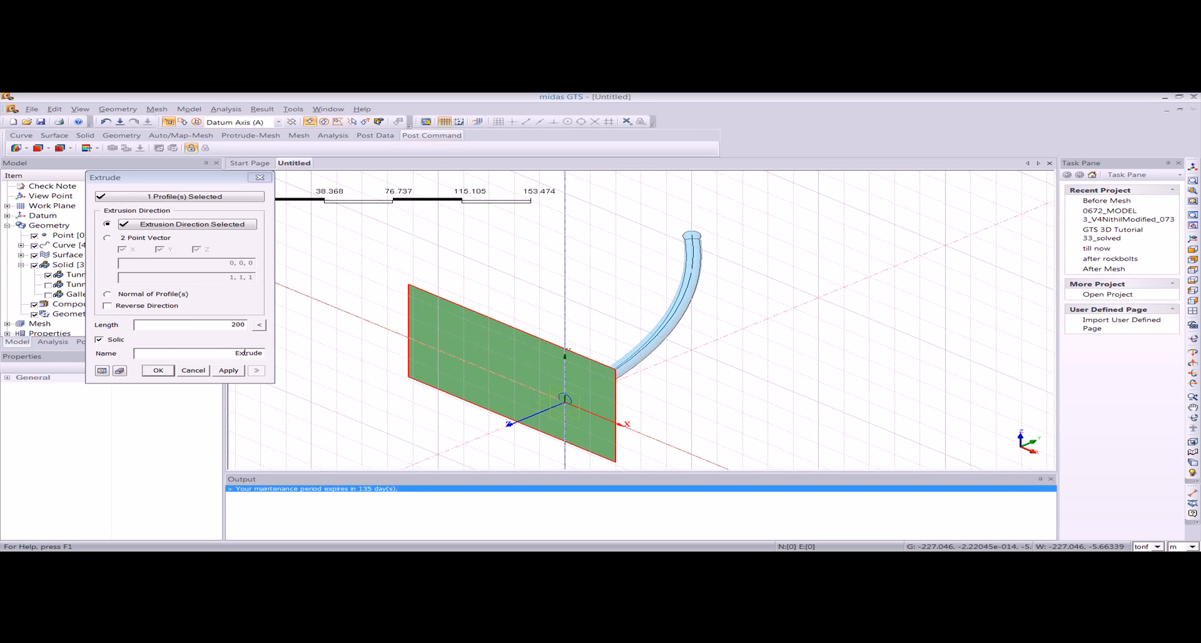
left_click_drag(246, 353, 225, 352)
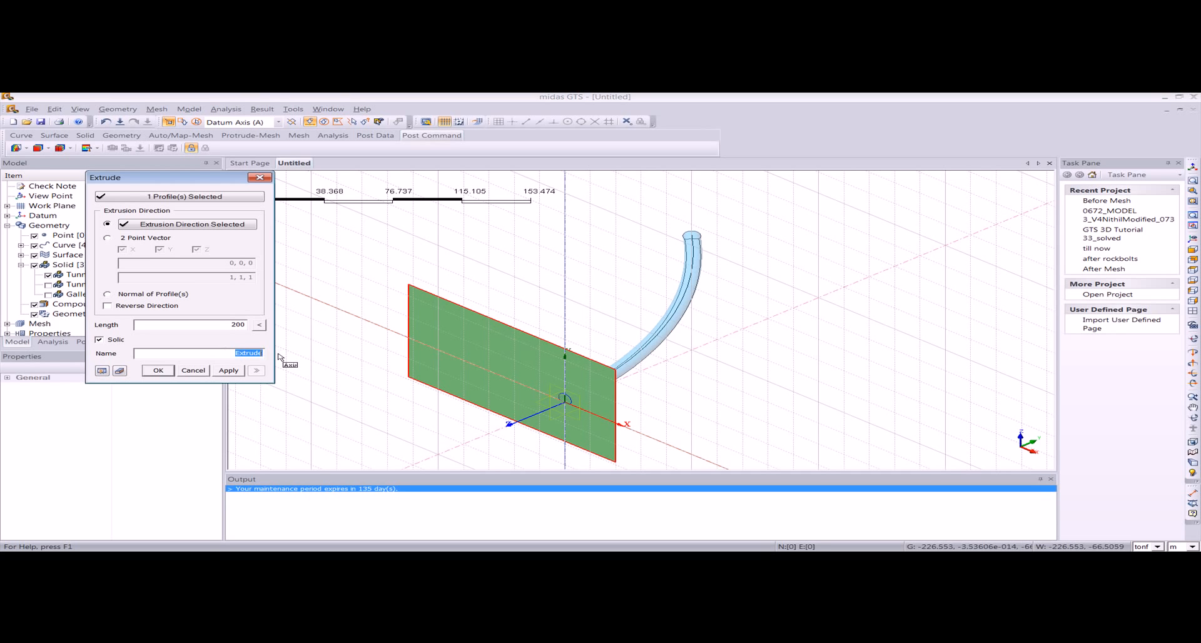
left_click(101, 370)
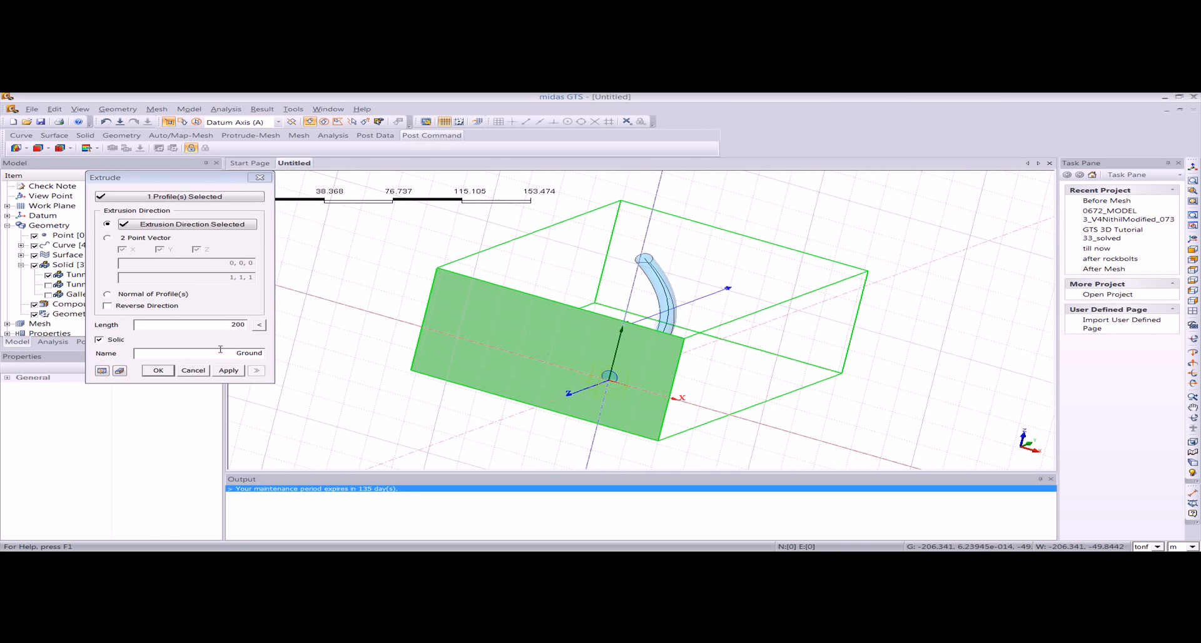
left_click(159, 371)
Turn off the work plane grid and make all displayed shapes transparent so Tunnel1 can be seen inside the ground block
right_click(423, 260)
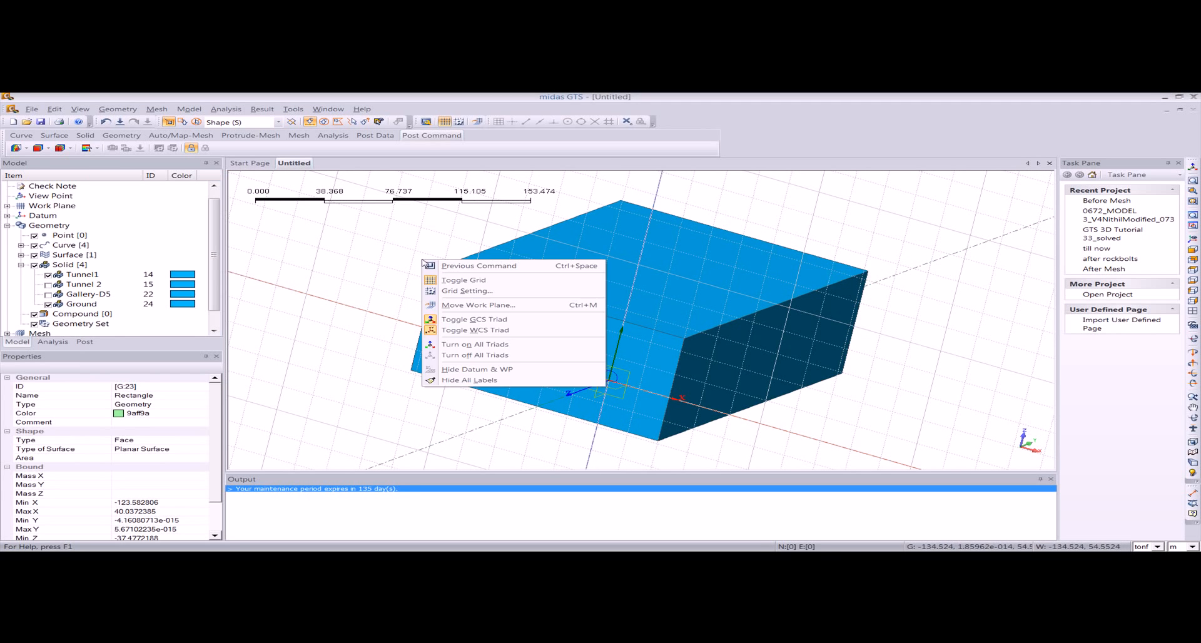
left_click(442, 281)
key("ctrl+a")
right_click(588, 304)
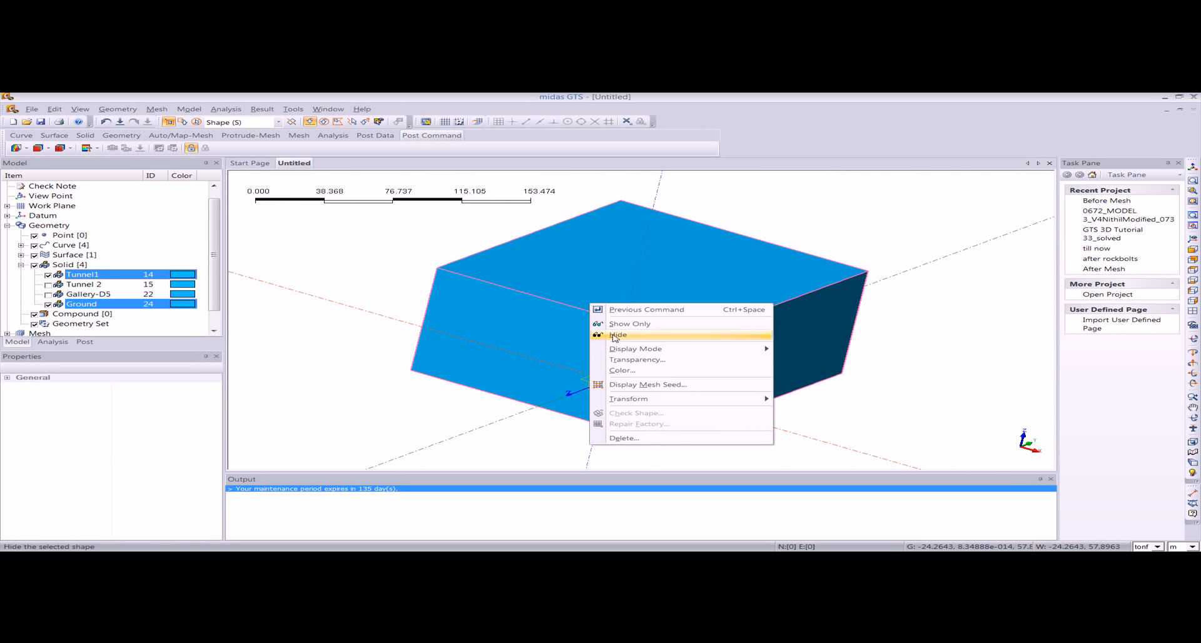
left_click(624, 361)
left_click(599, 351)
middle_click_drag(571, 354, 625, 328)
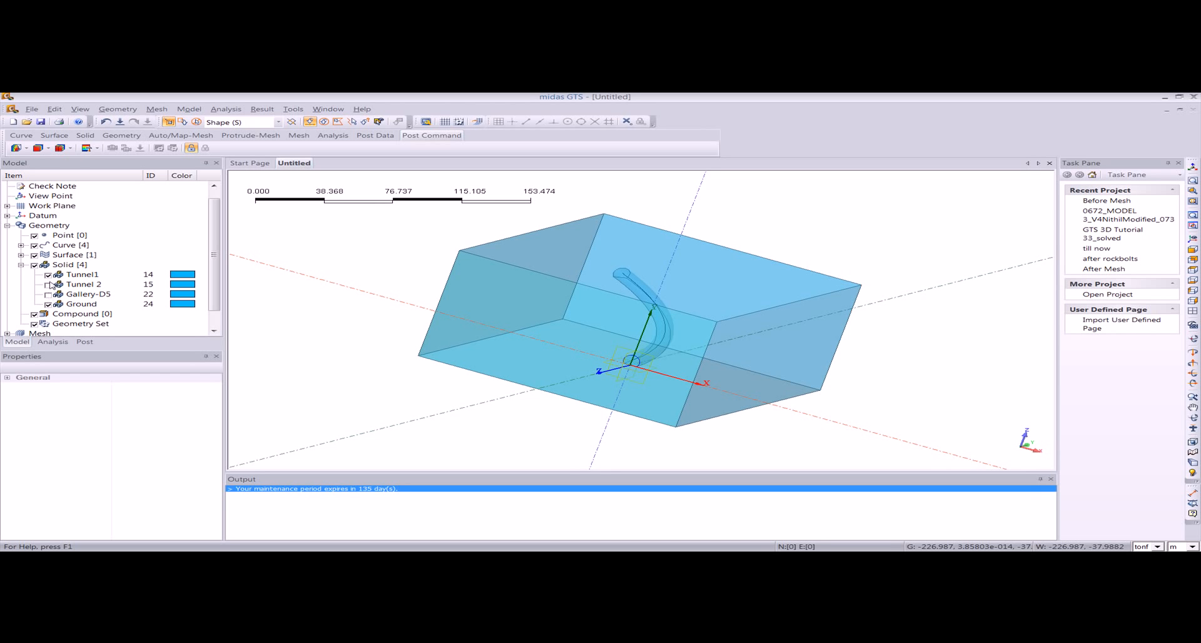
middle_click_drag(749, 351, 753, 272)
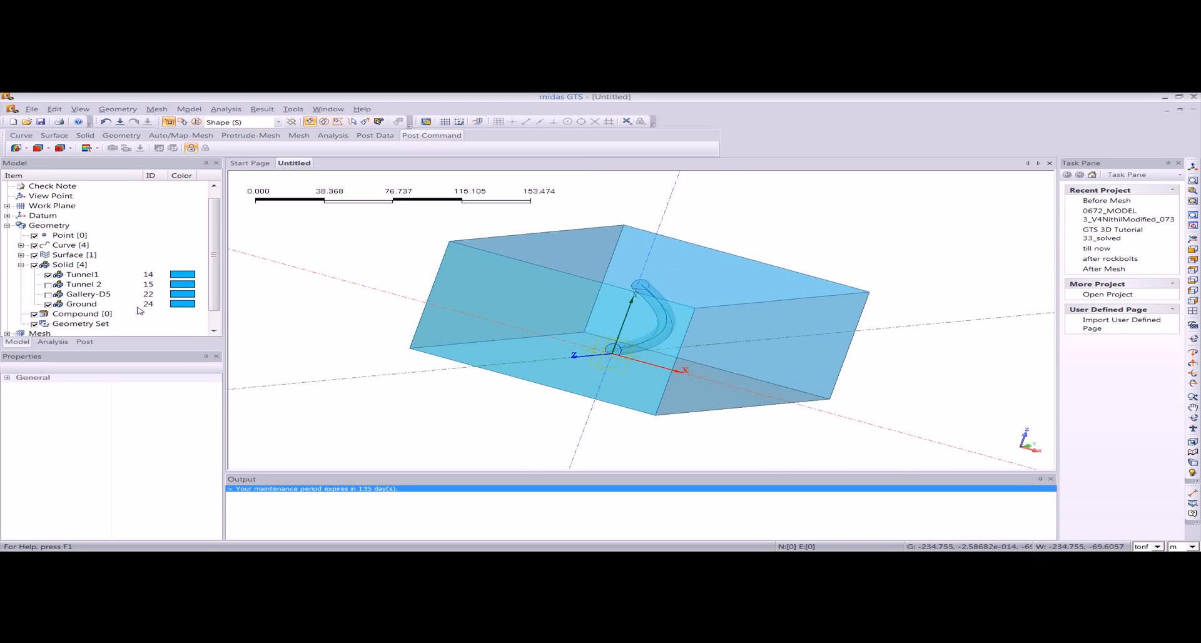
Redisplay all curves and hide Tunnel 2's path arc and end profile wire again
left_click(33, 246)
left_click(35, 245)
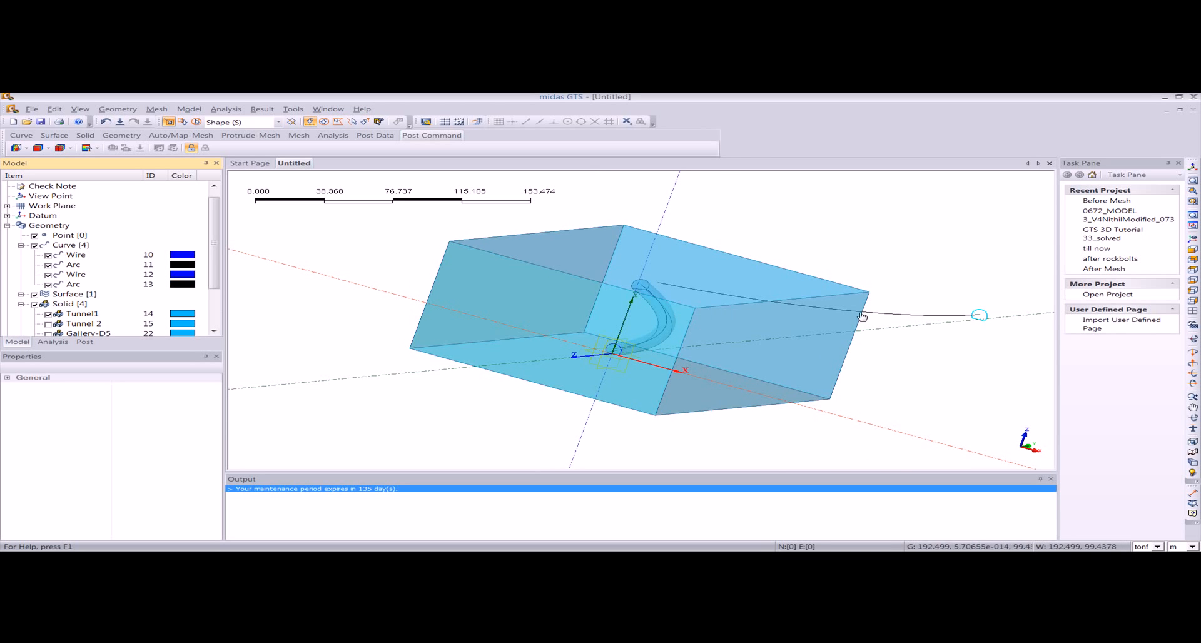
middle_click_drag(907, 339, 941, 340)
scroll(941, 340, "down", 3)
left_click_drag(1020, 337, 991, 307)
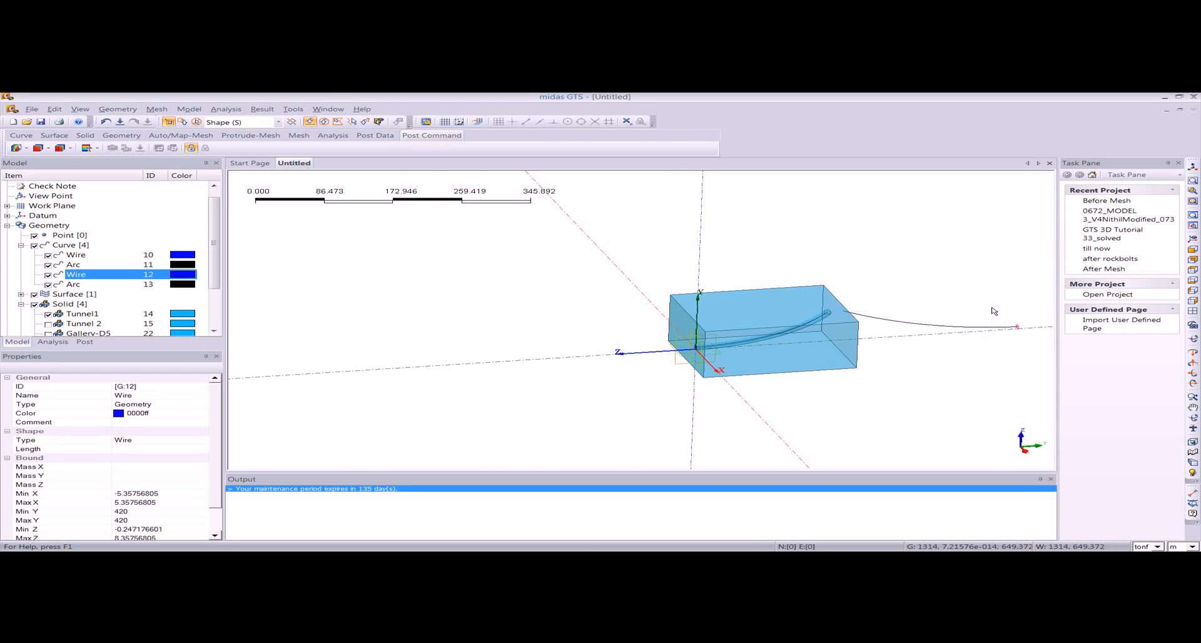
scroll(983, 339, "down", 3)
left_click_drag(827, 338, 803, 312)
right_click(826, 328)
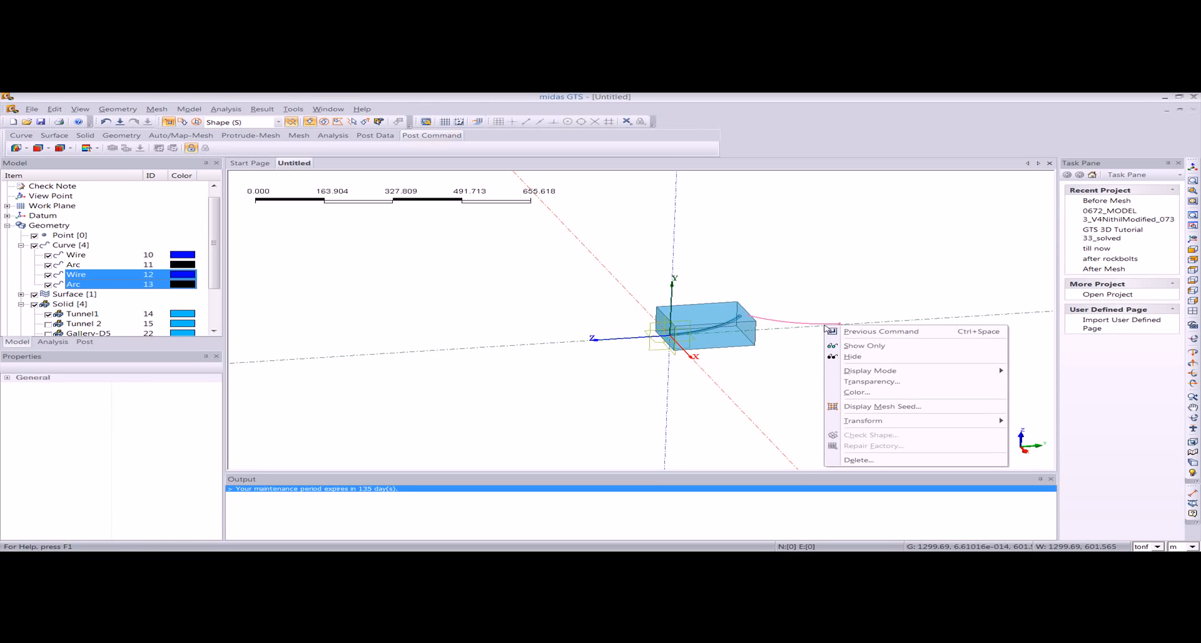
left_click(850, 357)
Boolean-cut Tunnel1 from the Ground solid, keeping the tool object instead of deleting it
left_click(1191, 167)
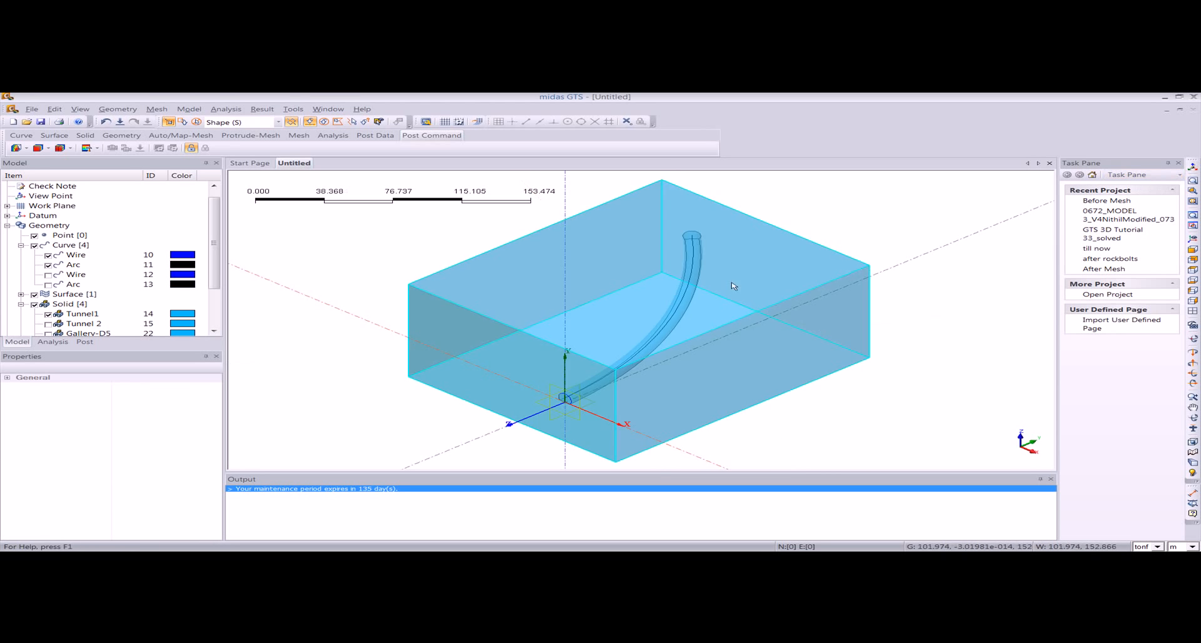
left_click(117, 108)
mouse_move(147, 232)
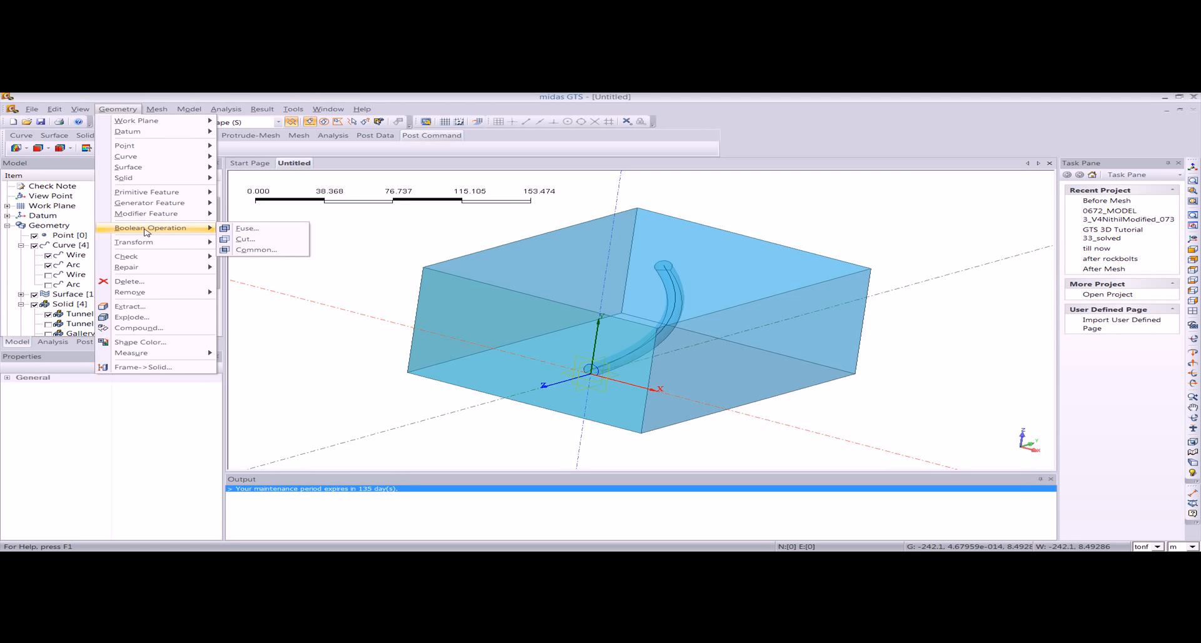
left_click(245, 239)
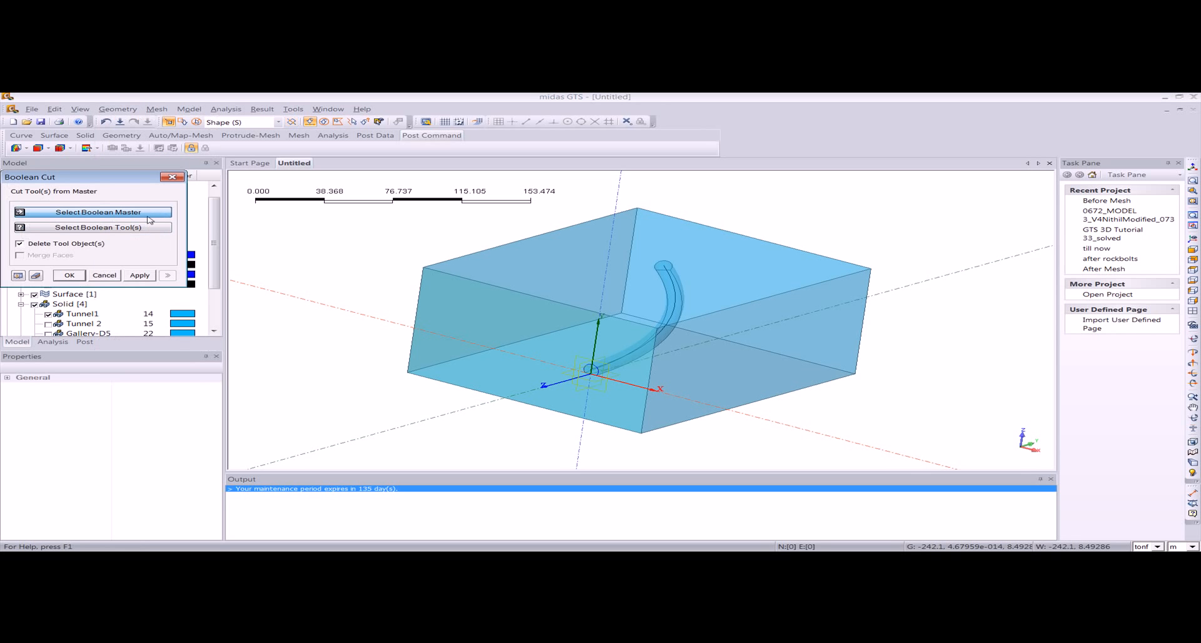
left_click_drag(143, 183, 187, 183)
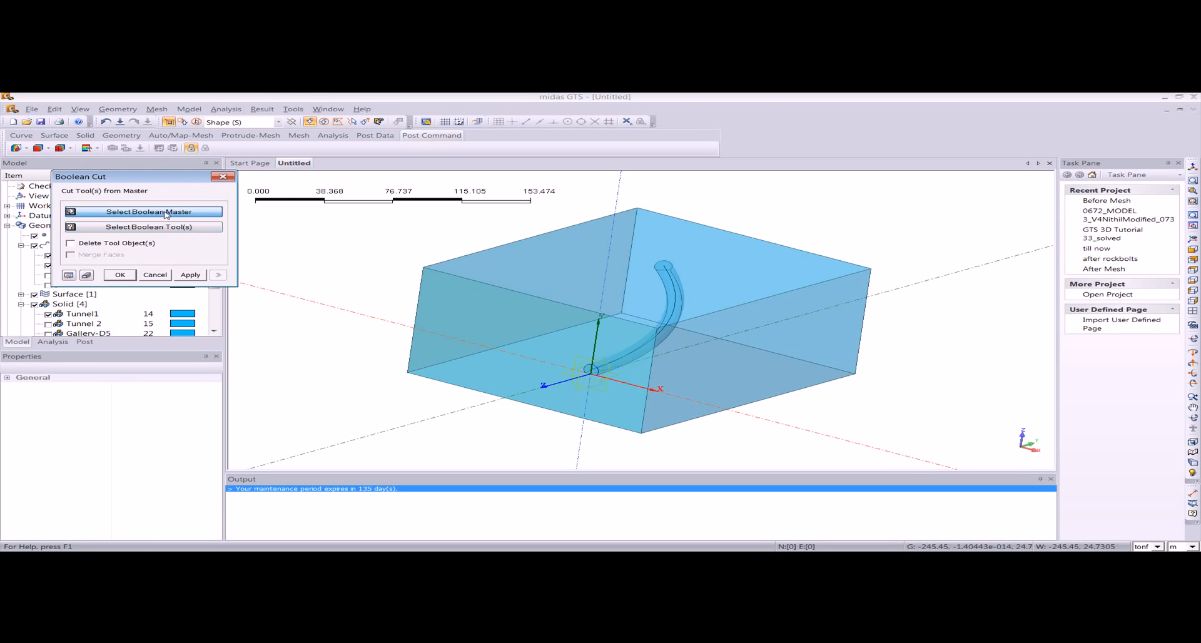
left_click(526, 269)
middle_click_drag(573, 347, 628, 343)
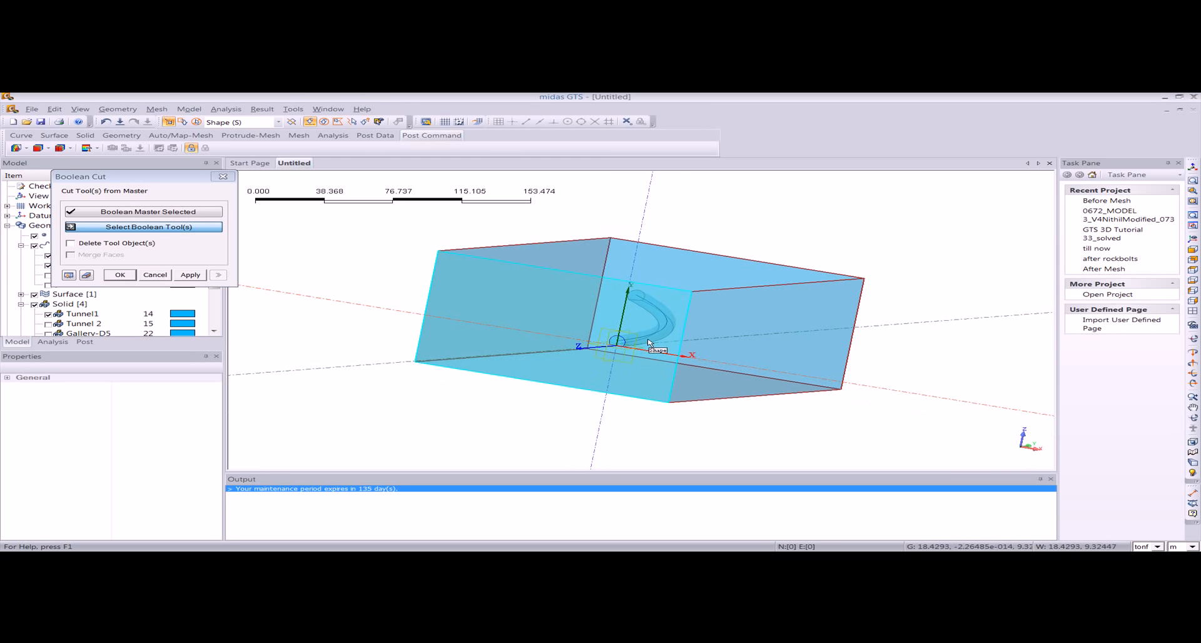
left_click_drag(169, 177, 345, 180)
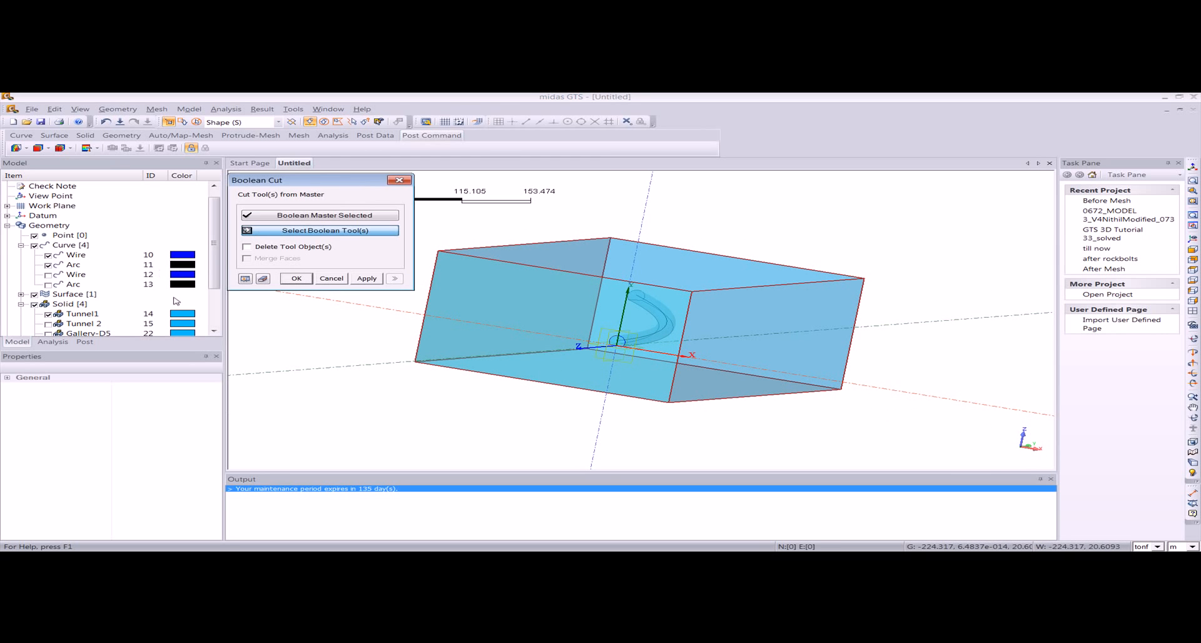
left_click_drag(214, 242, 213, 267)
left_click(82, 274)
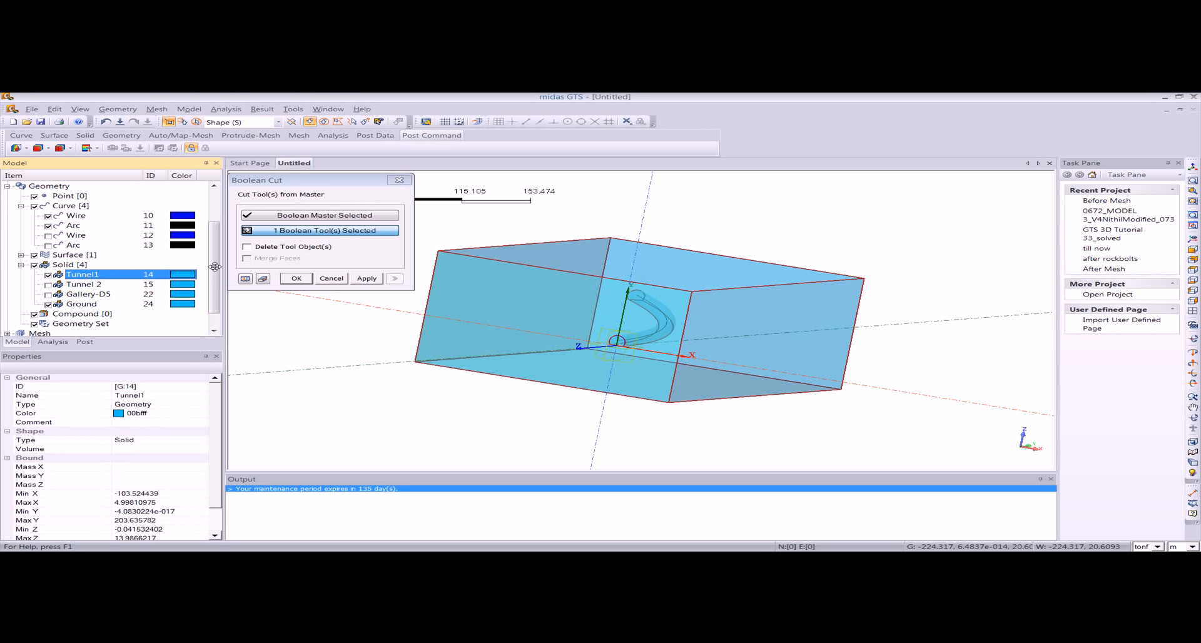
left_click(295, 279)
Select all displayed shapes and apply transparency level 5 to the cut ground block and Tunnel1
left_click(488, 314)
right_click(503, 309)
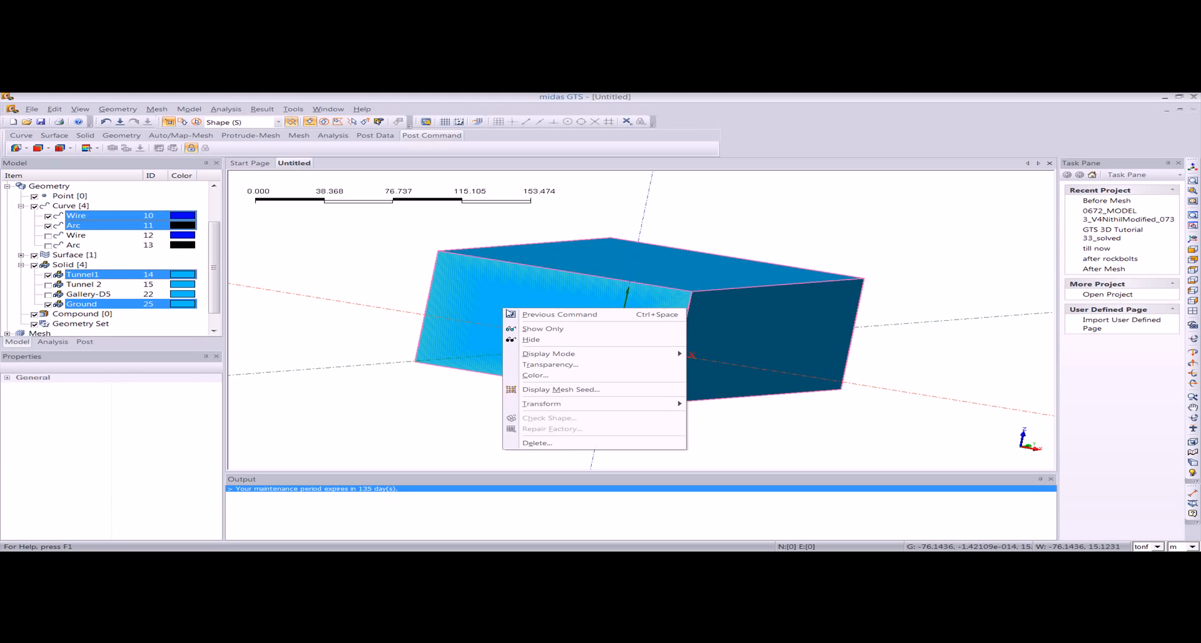
left_click(547, 365)
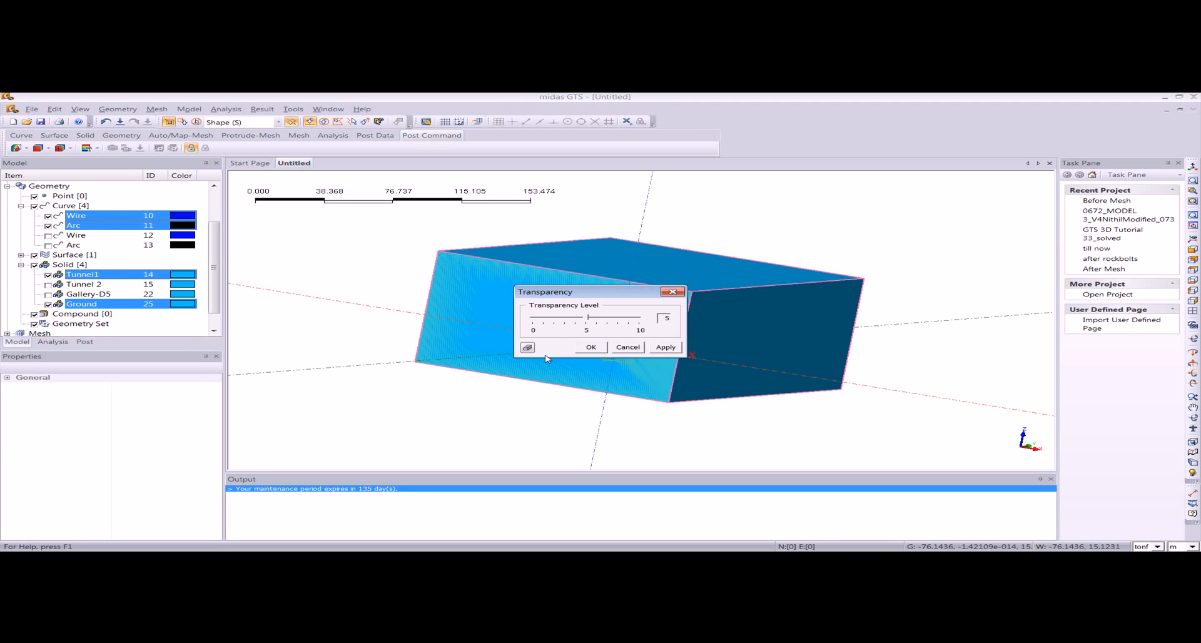
left_click(587, 348)
middle_click_drag(543, 371, 488, 382)
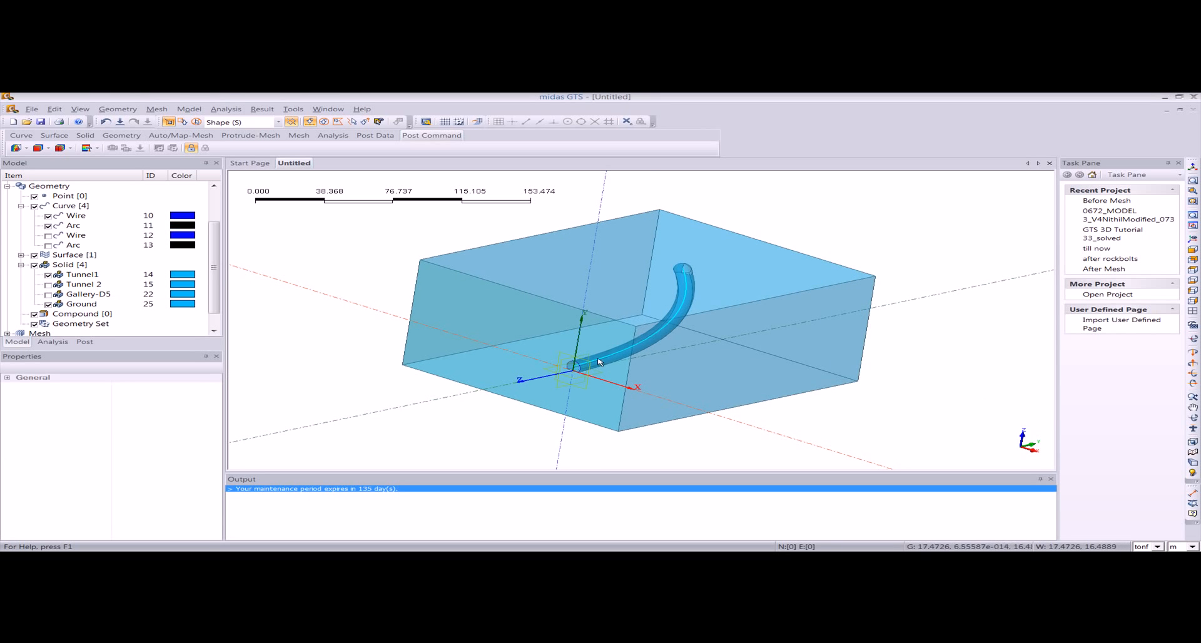
middle_click_drag(598, 362, 631, 366)
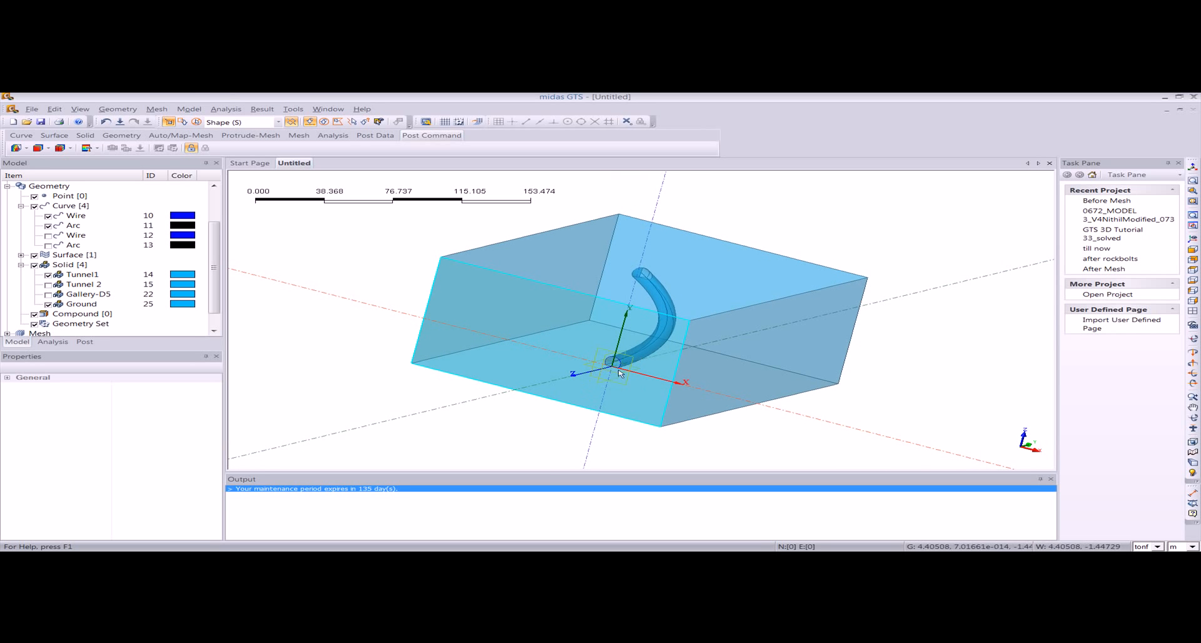
Delete the rectangle face at the front of the ground block that served as the extrusion profile
middle_click_drag(503, 317, 405, 336)
left_click(446, 318)
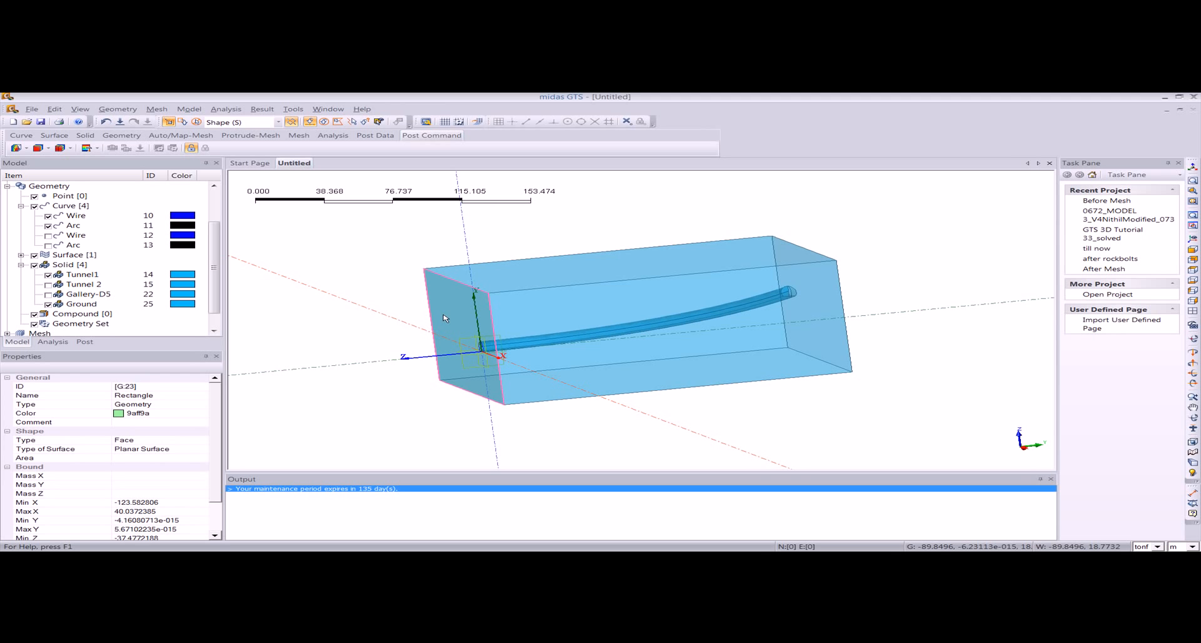
key("Delete")
left_click(573, 360)
middle_click_drag(427, 372, 665, 328)
scroll(663, 328, "up", 4)
scroll(736, 329, "down", 3)
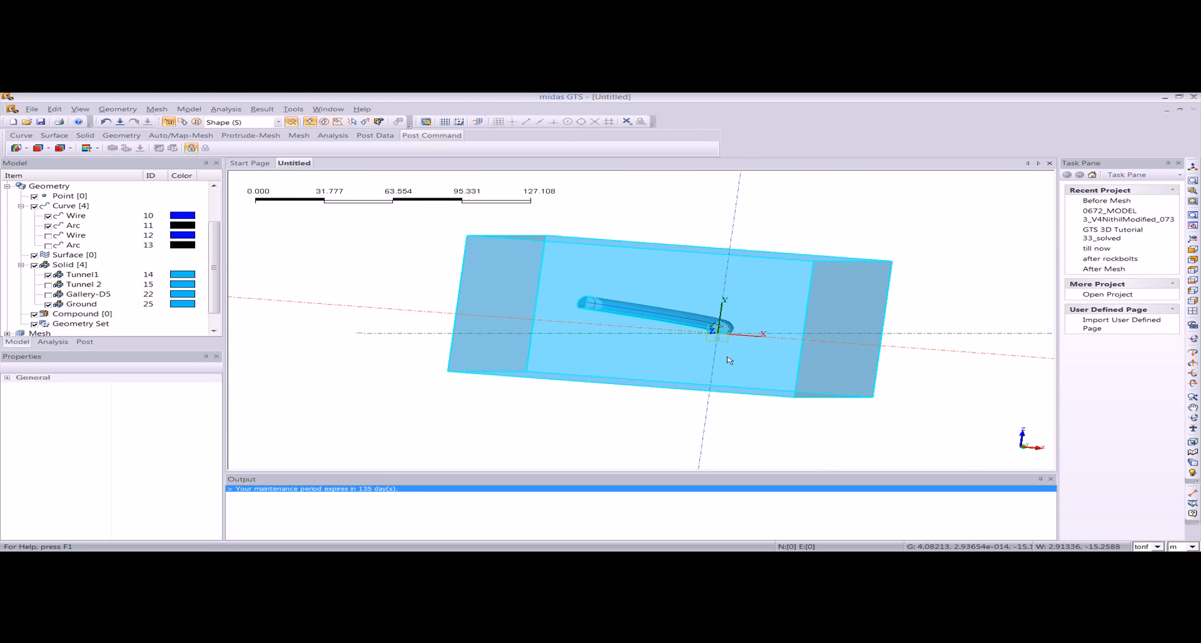
middle_click_drag(729, 360, 569, 369)
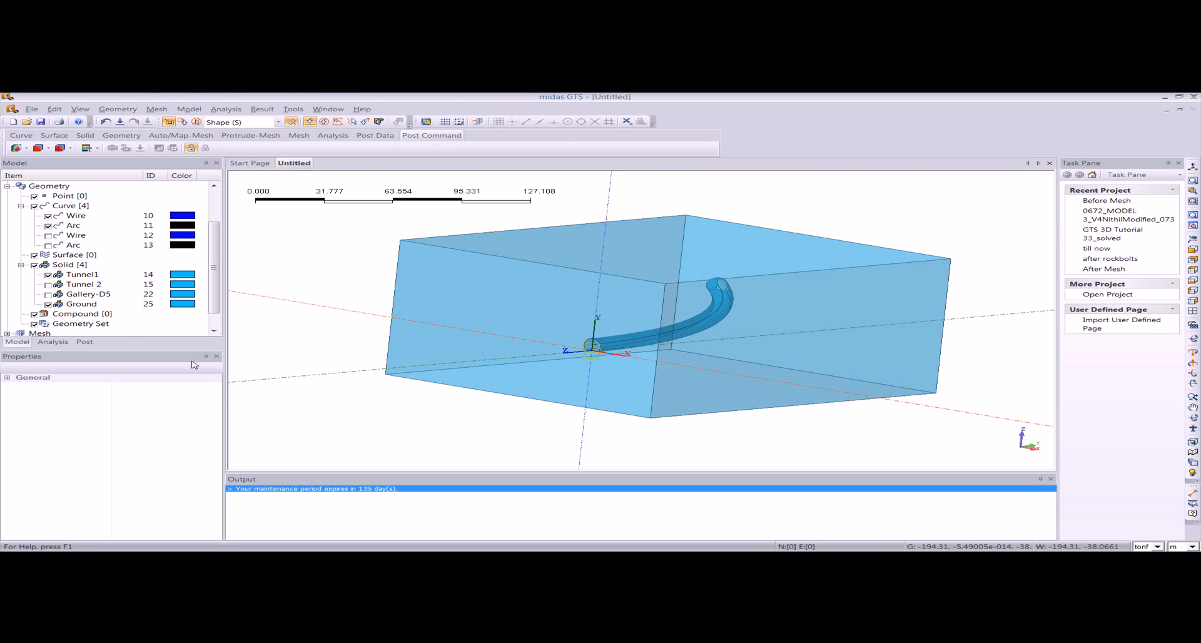
Hide the Ground solid surrounding Tunnel1
left_click(1191, 167)
middle_click_drag(566, 370, 493, 322)
right_click(493, 322)
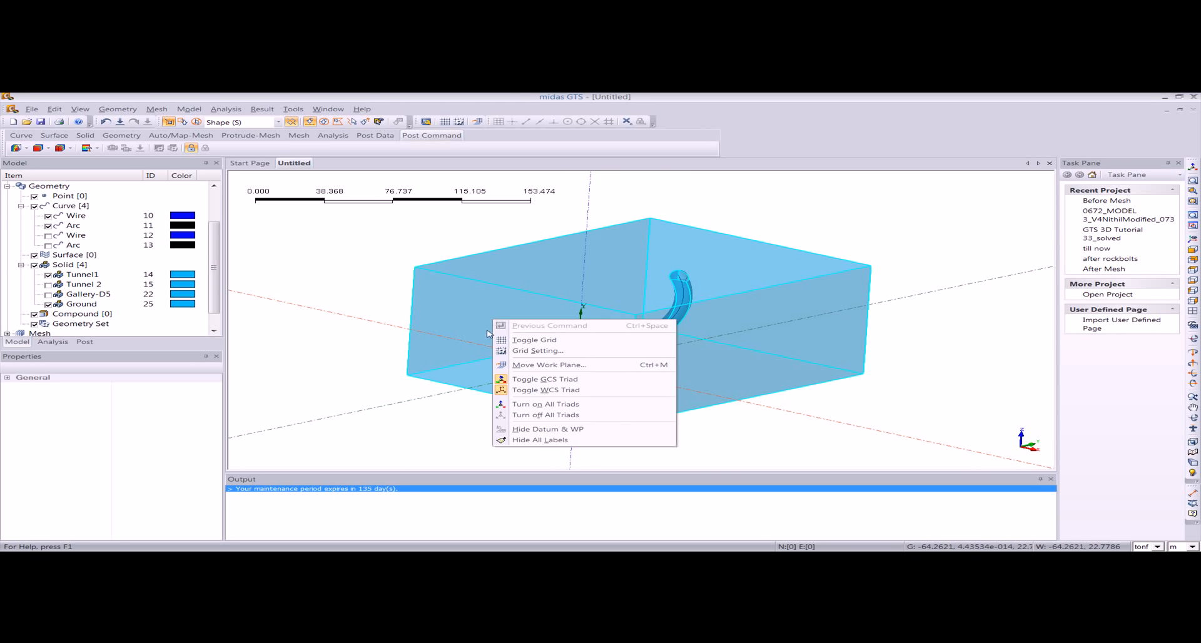
left_click(475, 337)
right_click(469, 327)
left_click(483, 361)
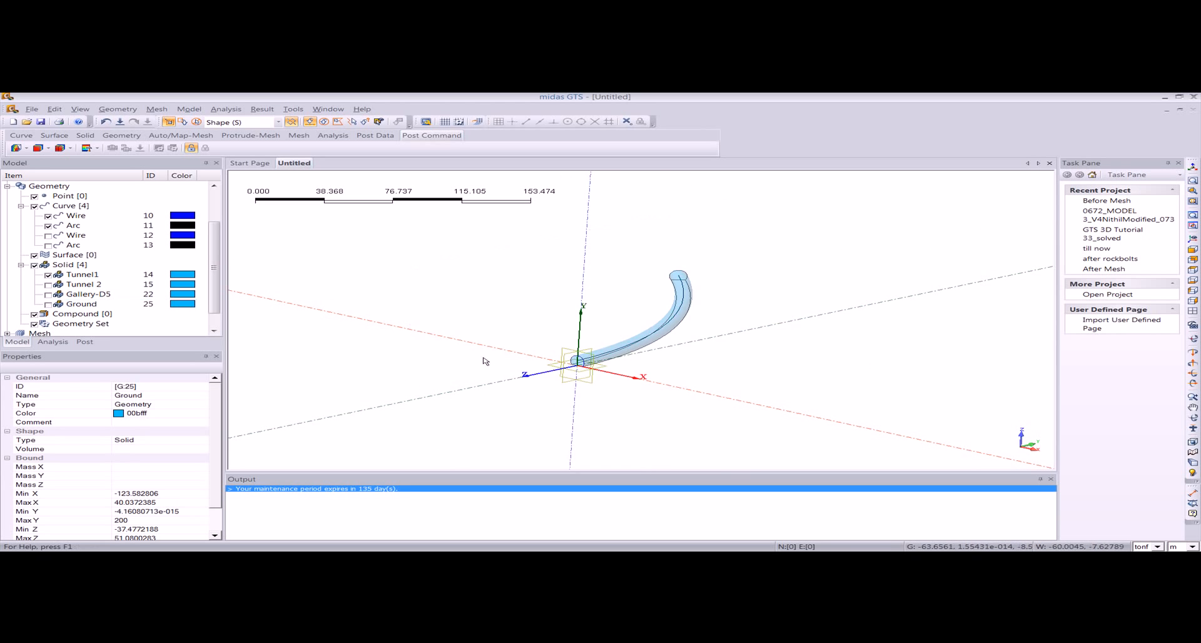
middle_click_drag(614, 347, 577, 362)
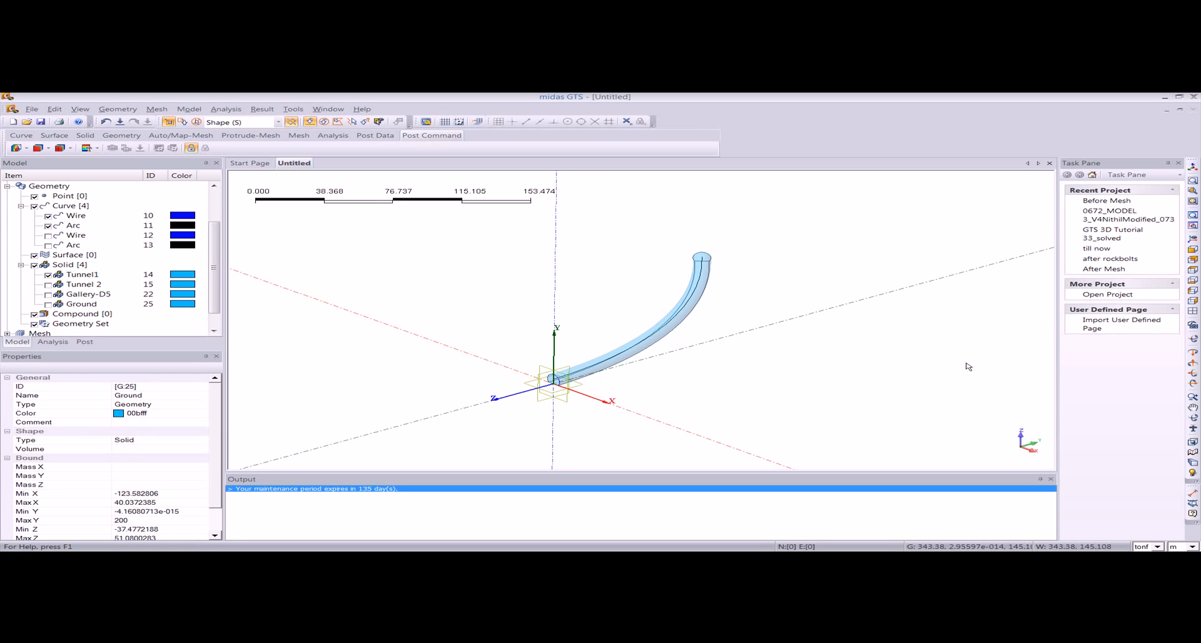
Switch to a front view of Tunnel1's portal and turn on the work plane grid
left_click(1193, 250)
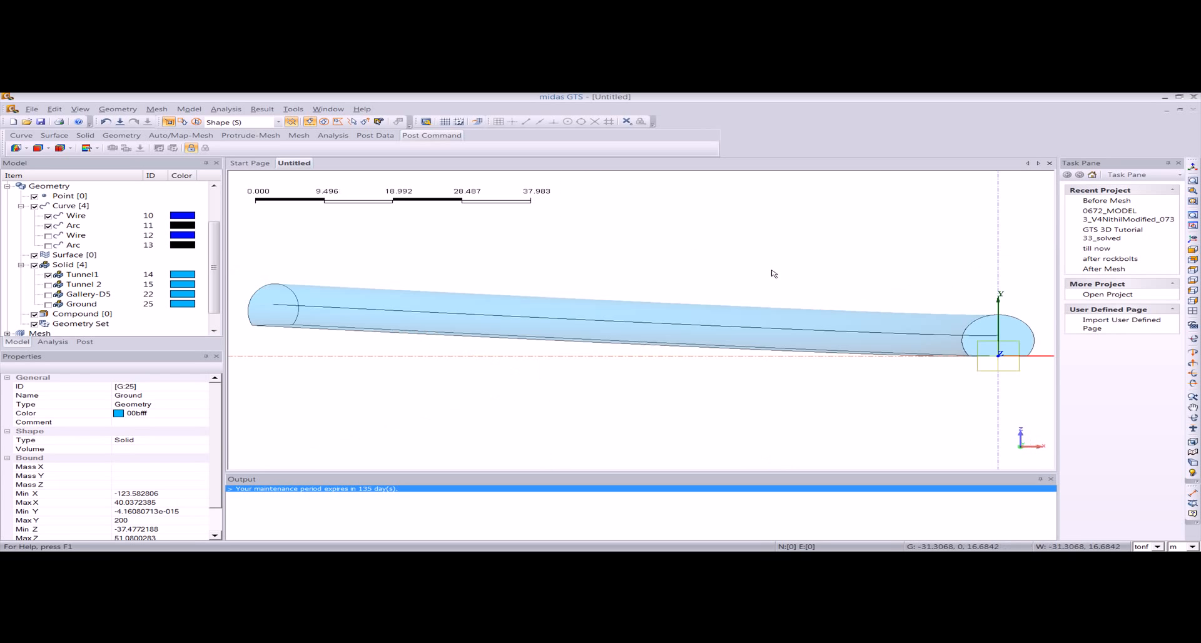
middle_click_drag(787, 278, 549, 281)
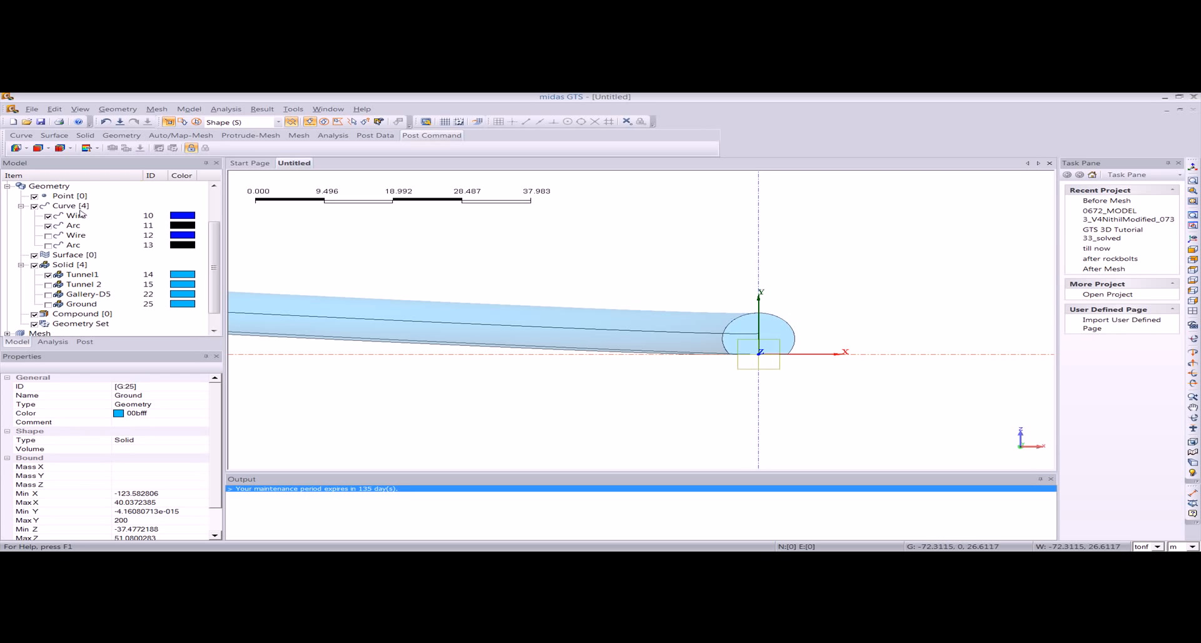
left_click(117, 109)
left_click(117, 109)
right_click(346, 289)
left_click(350, 294)
Draw seven short 2D lines on the work plane, radiating outward around the arch of Tunnel1's front profile
left_click(118, 109)
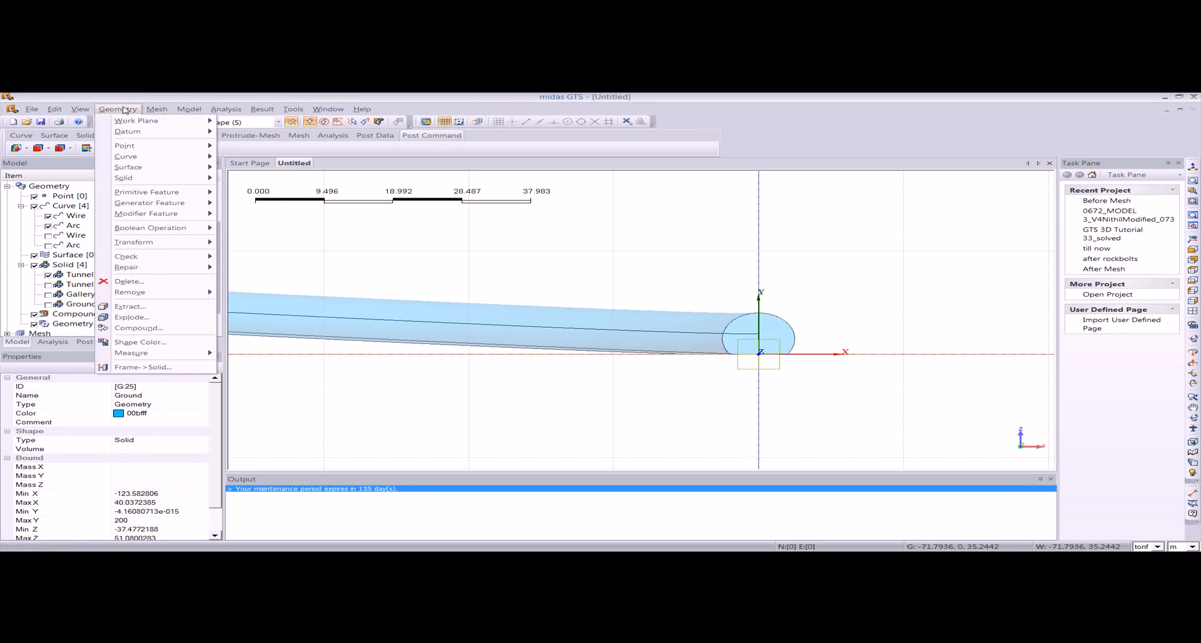
mouse_move(126, 156)
mouse_move(275, 157)
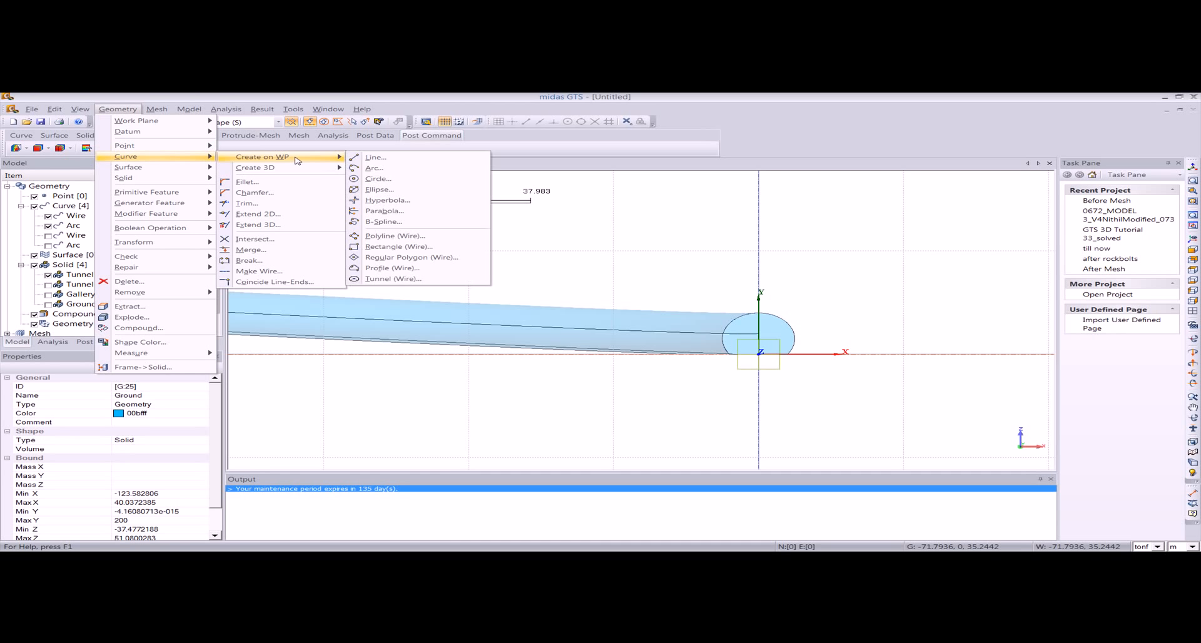
left_click(379, 159)
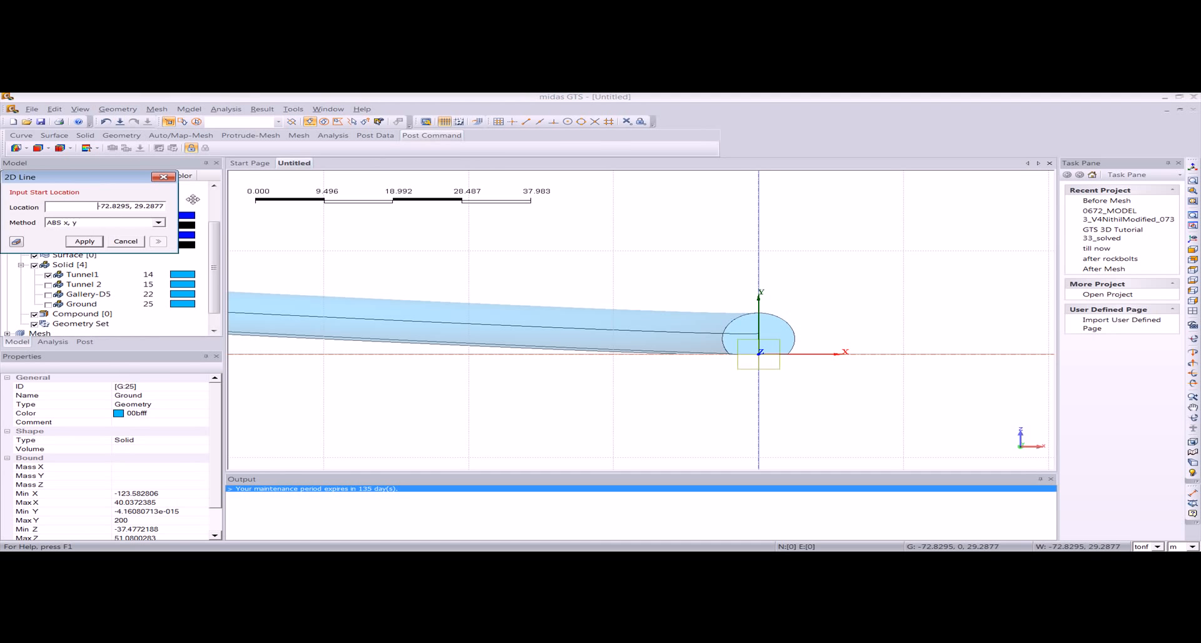
left_click_drag(127, 177, 196, 178)
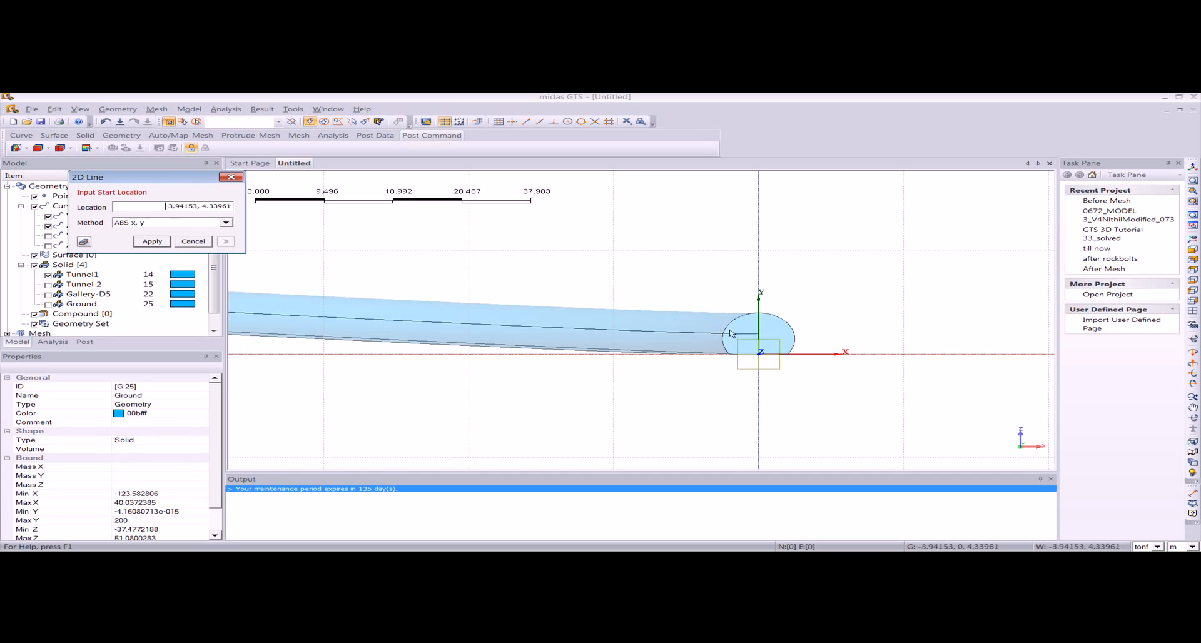
left_click(720, 351)
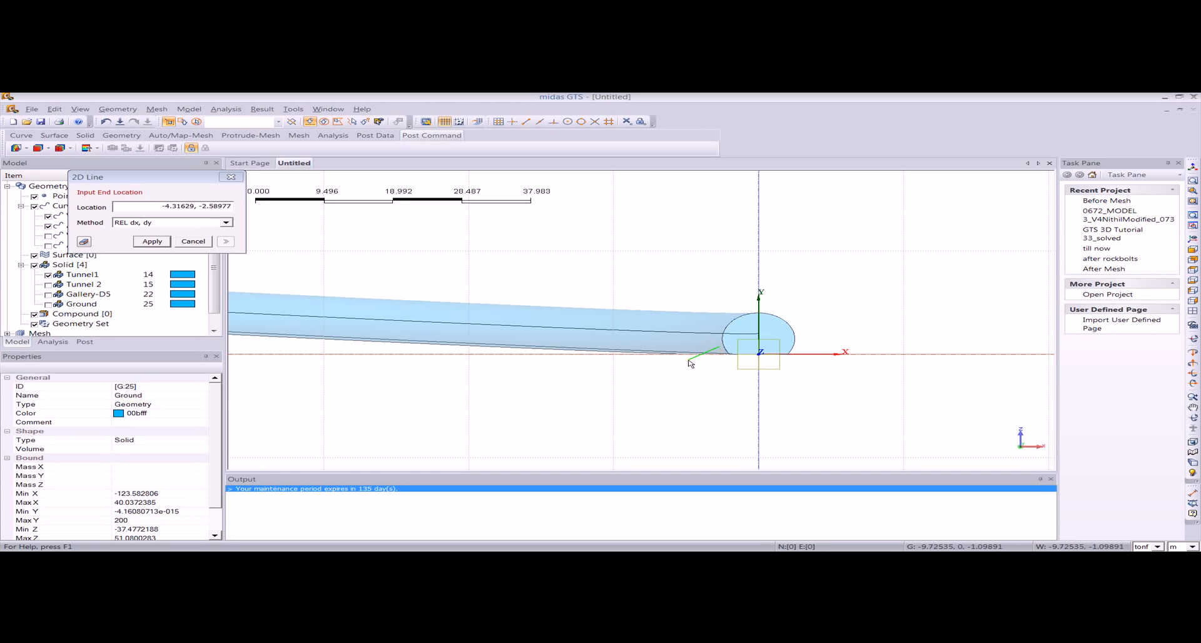
left_click(693, 358)
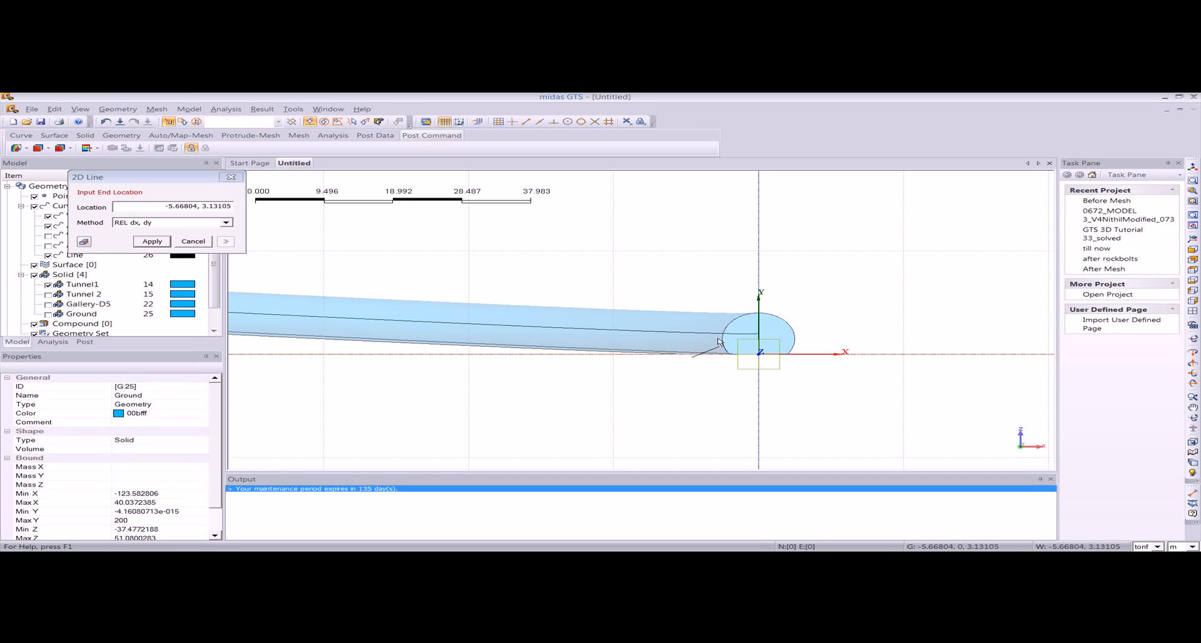
left_click(693, 326)
left_click(727, 324)
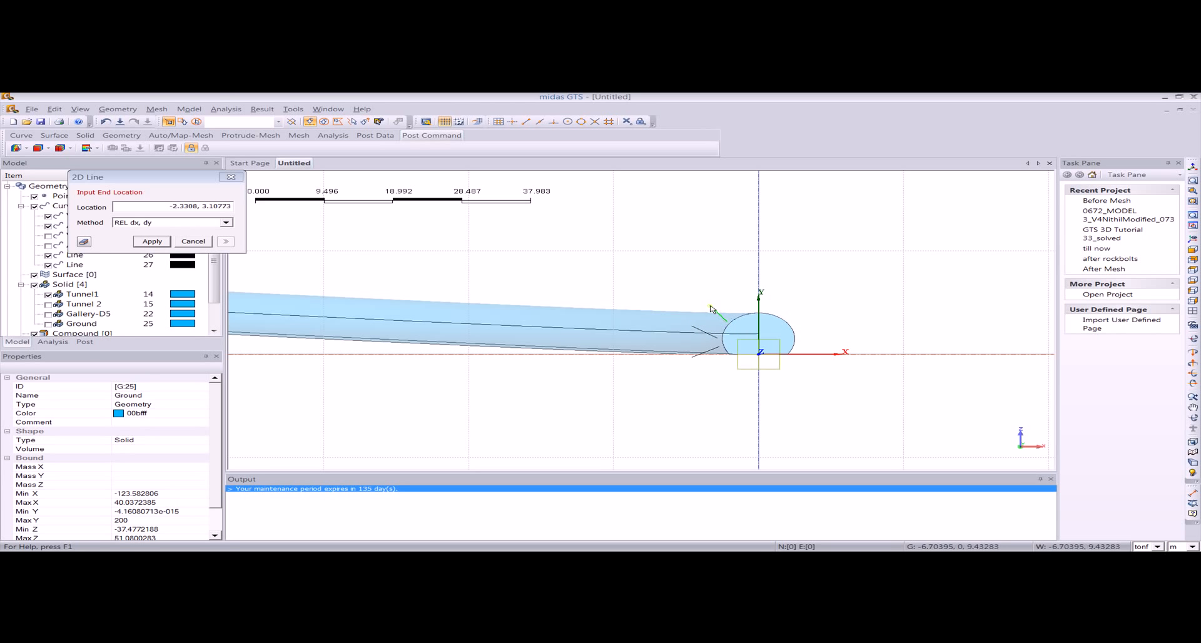
left_click(711, 308)
left_click(743, 301)
left_click(775, 311)
left_click(788, 301)
left_click(815, 317)
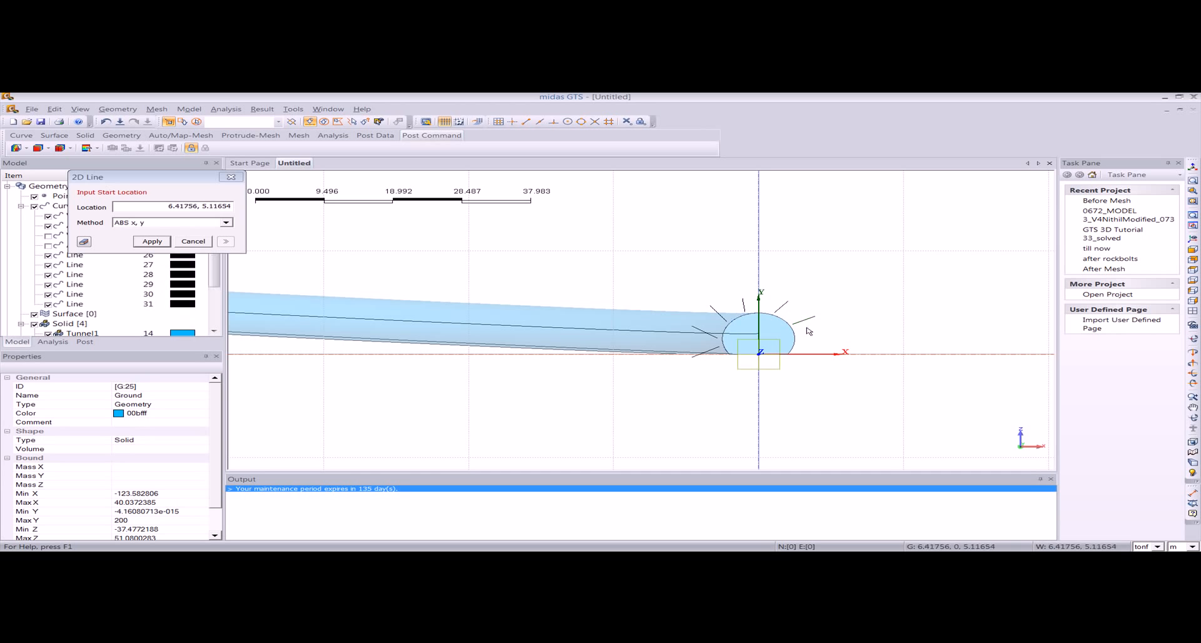
left_click(819, 351)
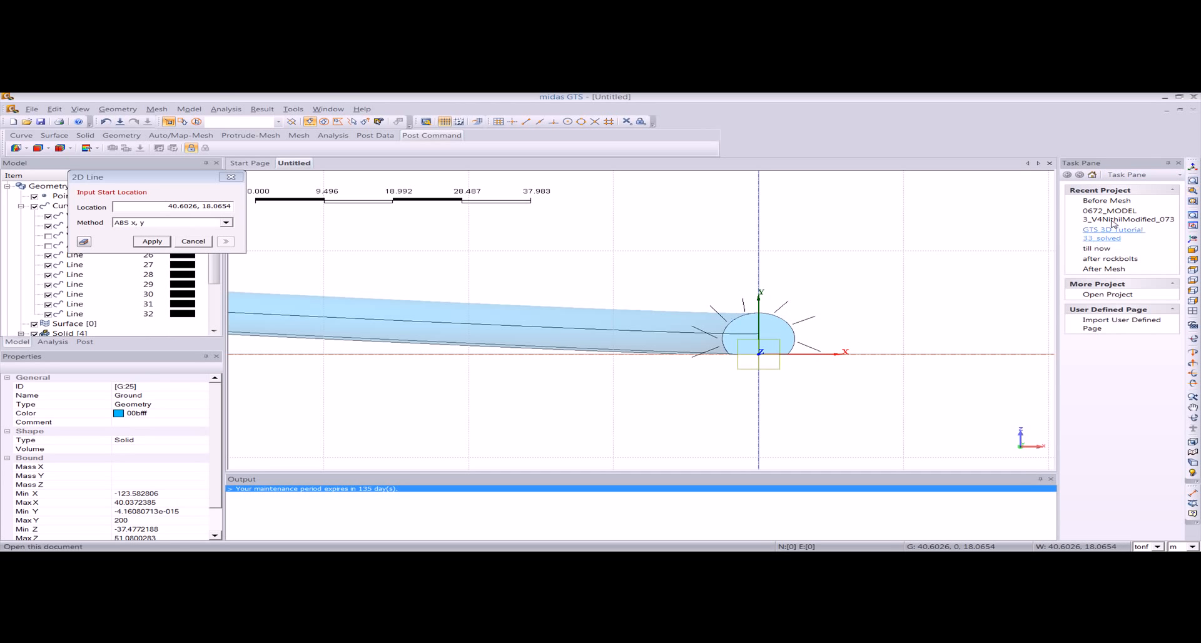
left_click_drag(675, 287, 851, 376)
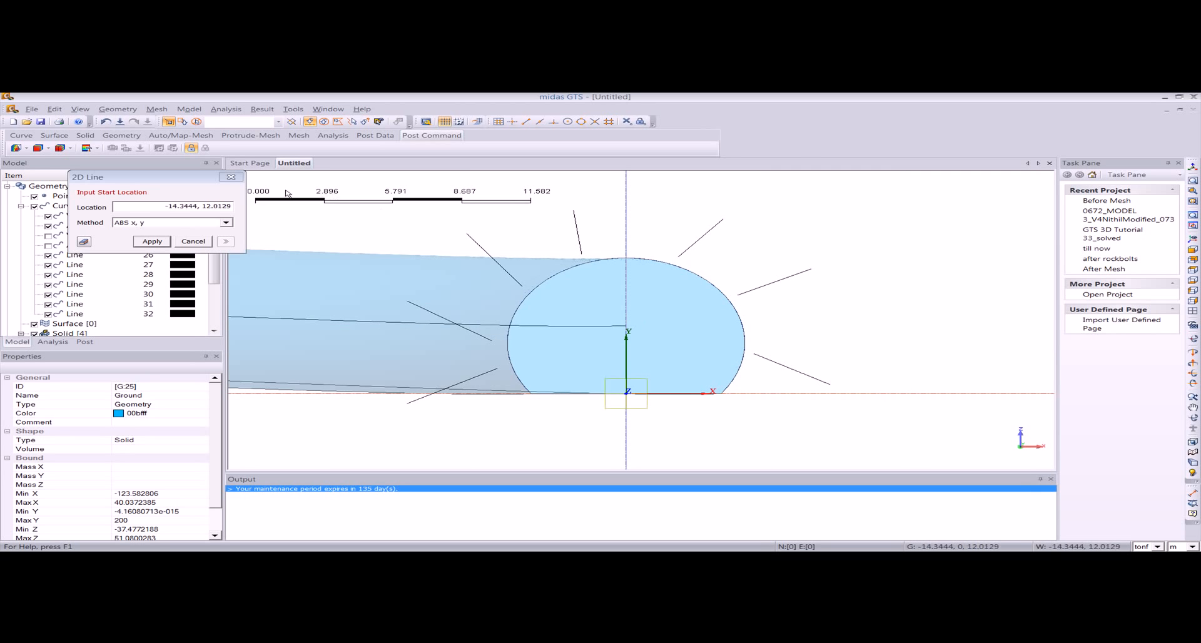
left_click(231, 177)
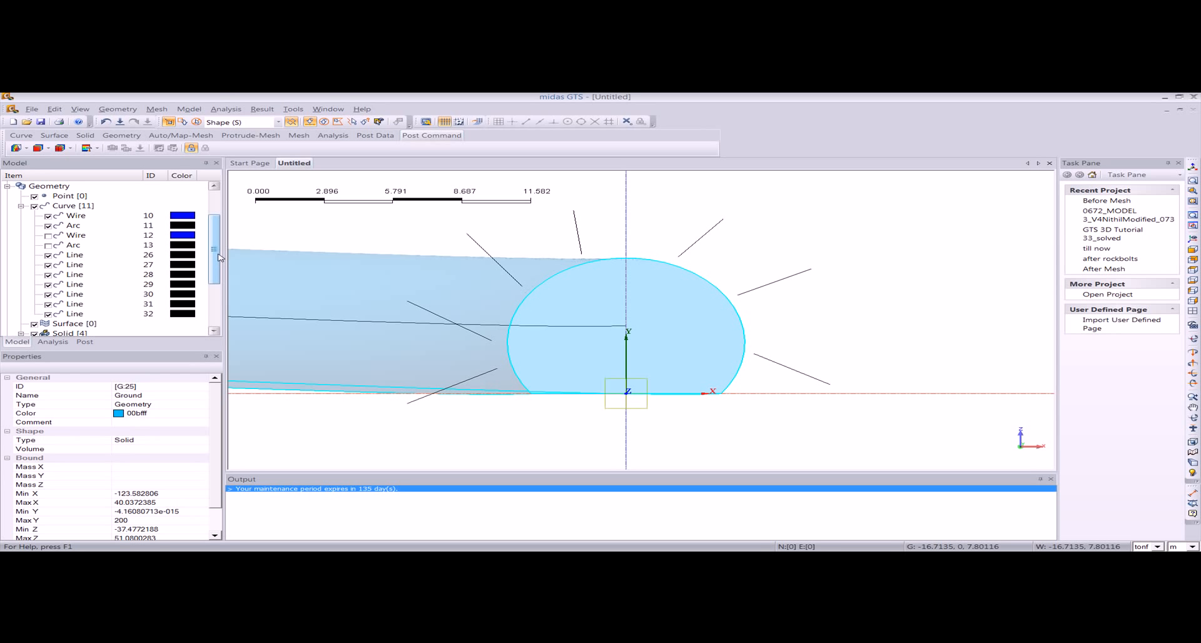
Hide all solids and extend the seven radial lines in 2D to meet Tunnel1's front profile wire
scroll(57, 291, "down", 3)
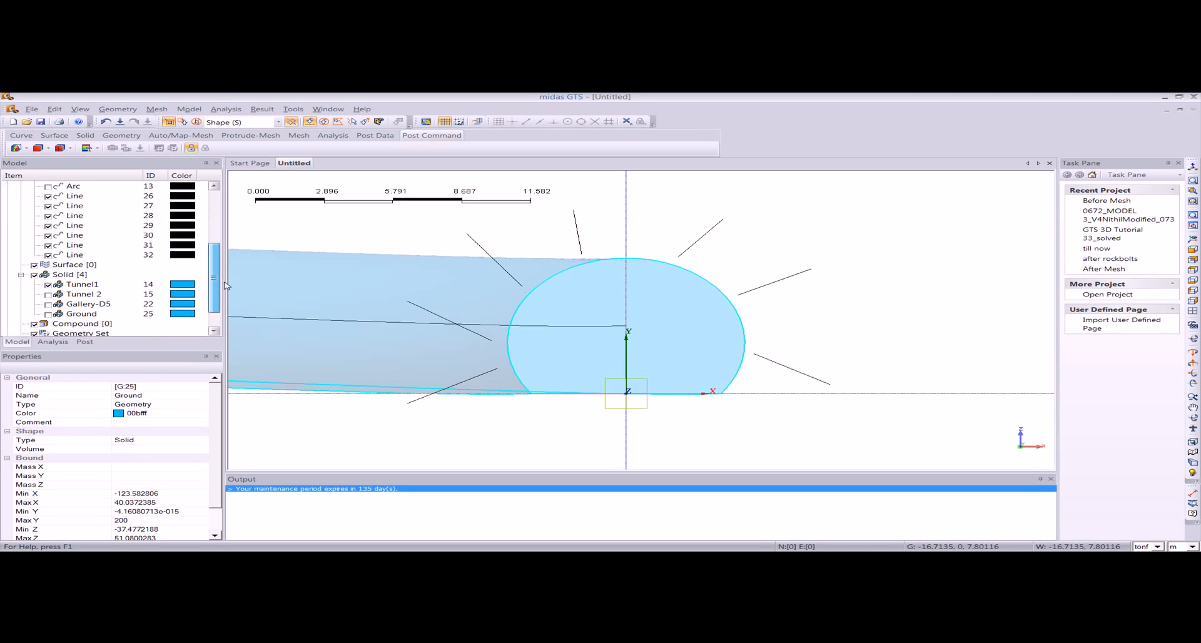
left_click(40, 267)
left_click(117, 108)
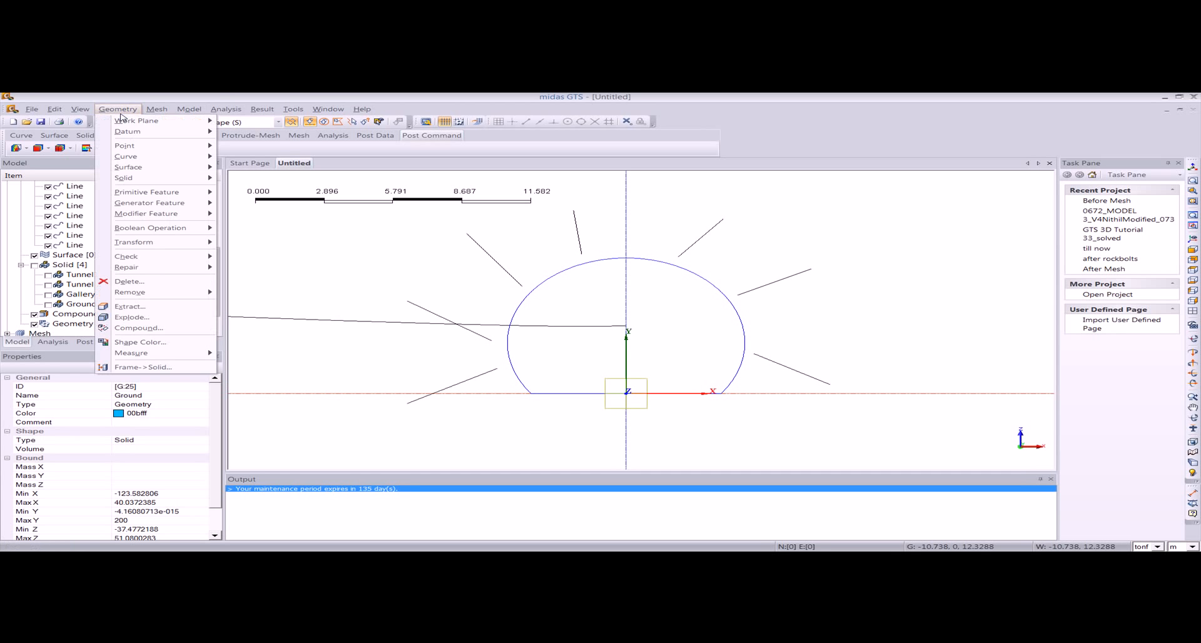
mouse_move(128, 157)
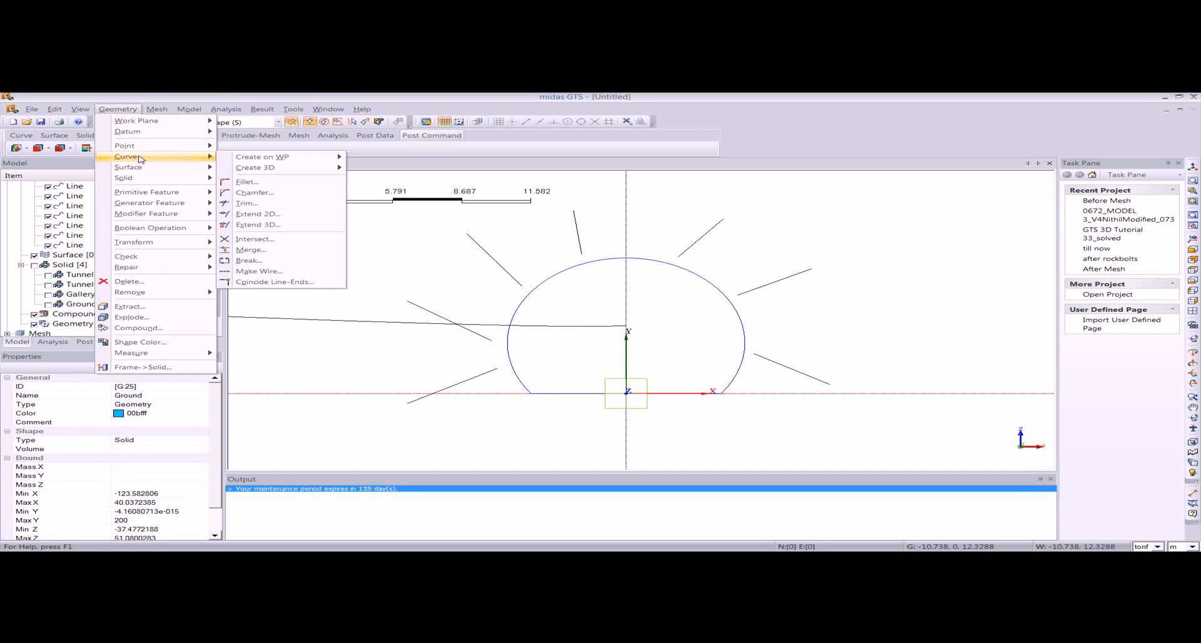
left_click(268, 215)
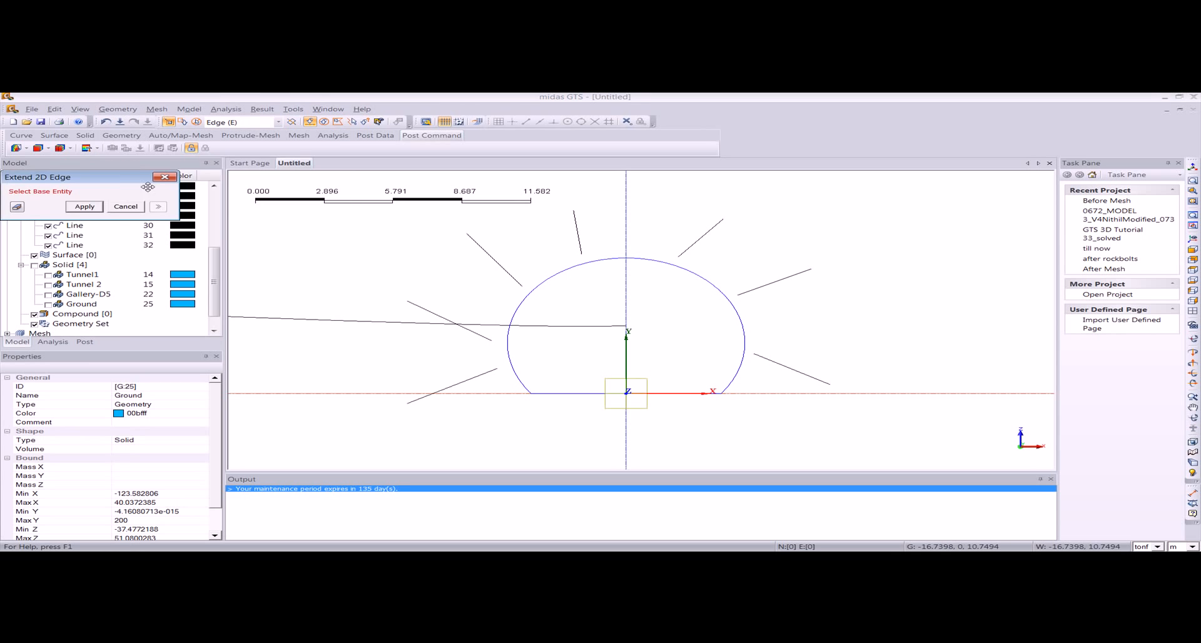
left_click(507, 350)
left_click(494, 370)
left_click(511, 348)
left_click(497, 342)
left_click(521, 309)
left_click(516, 283)
left_click(561, 266)
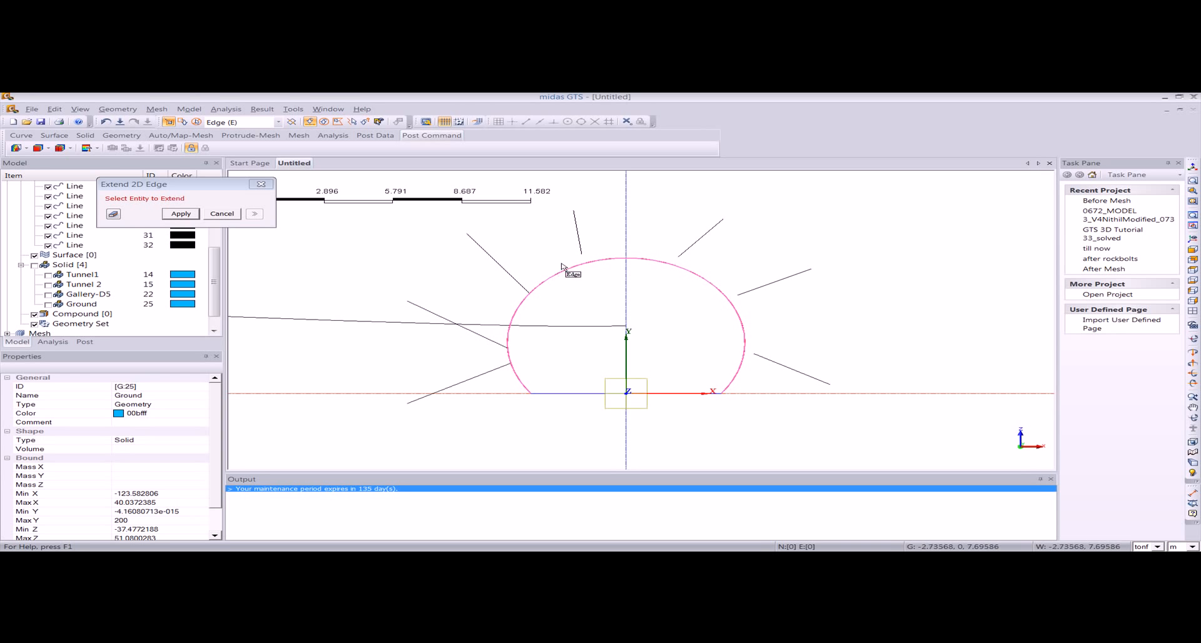
left_click(581, 248)
left_click(687, 268)
left_click(686, 253)
left_click(688, 266)
left_click(759, 295)
left_click(742, 319)
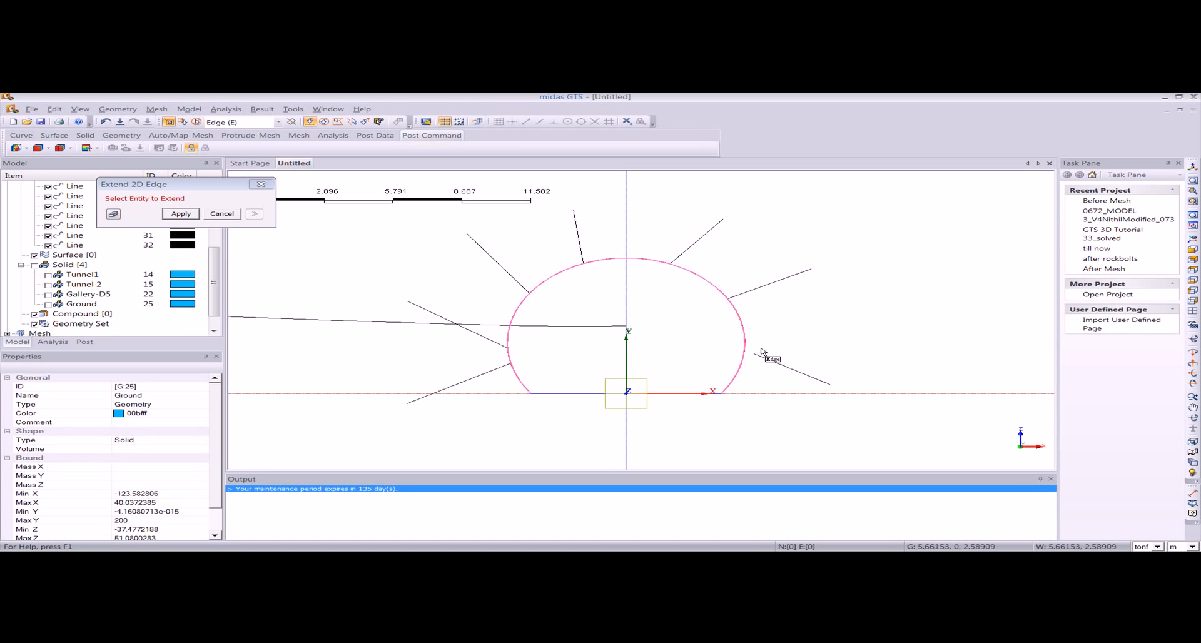
left_click(768, 361)
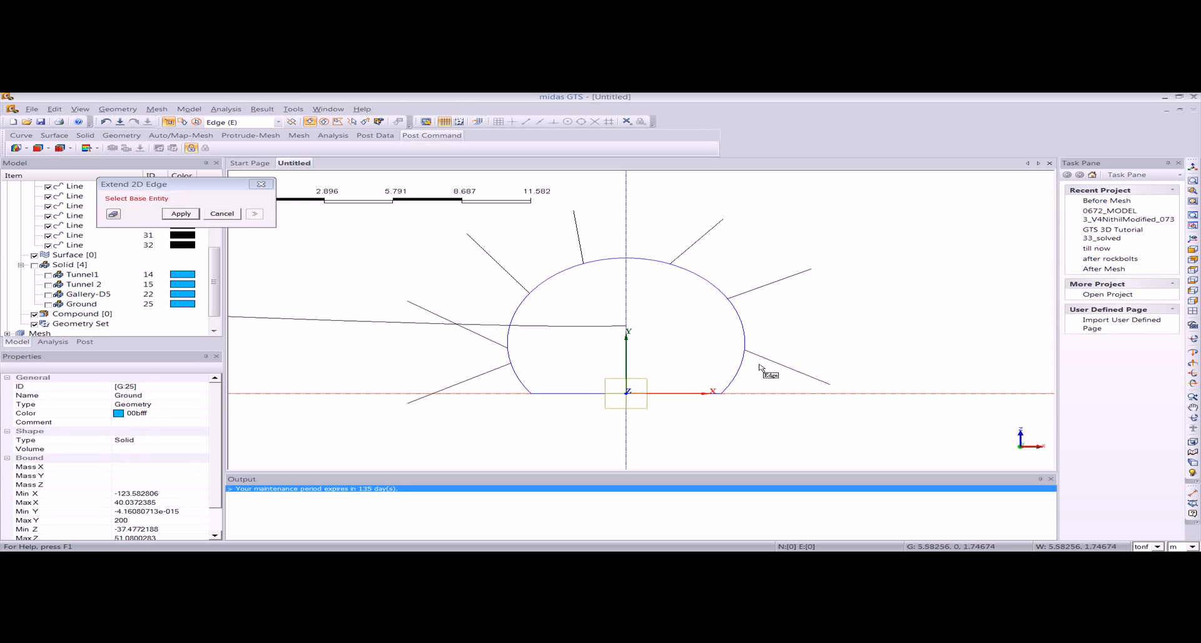
left_click(261, 183)
Return to an isometric view of the portal and redisplay only the Tunnel1 solid
left_click(1192, 167)
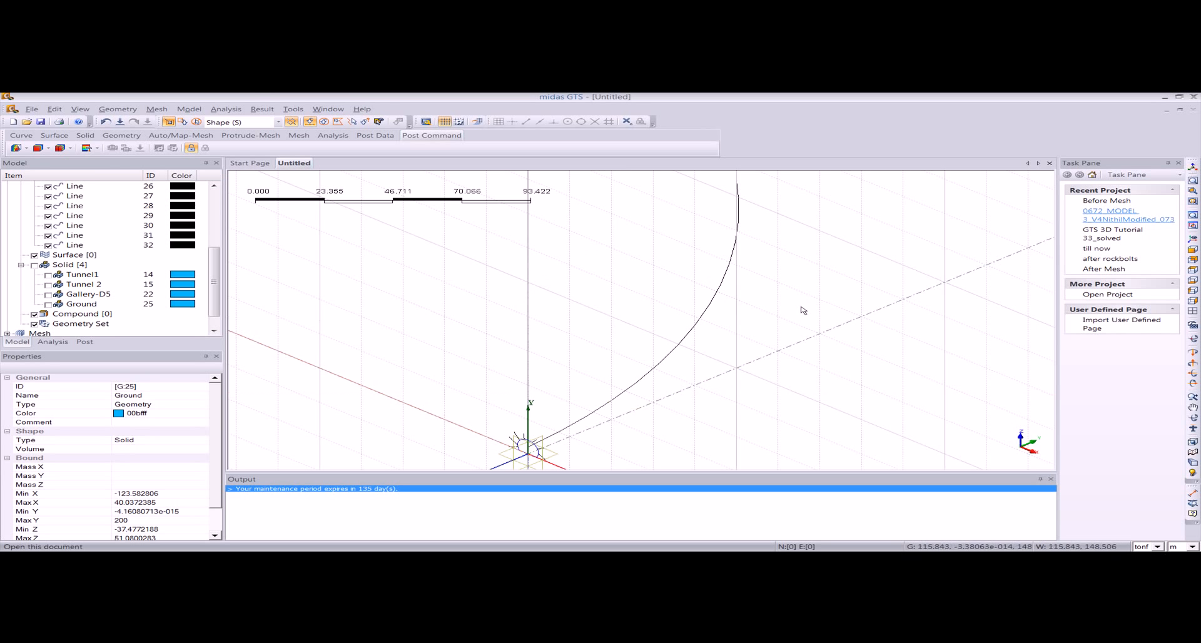
left_click_drag(643, 349, 641, 316, "ctrl")
scroll(527, 354, "up", 5)
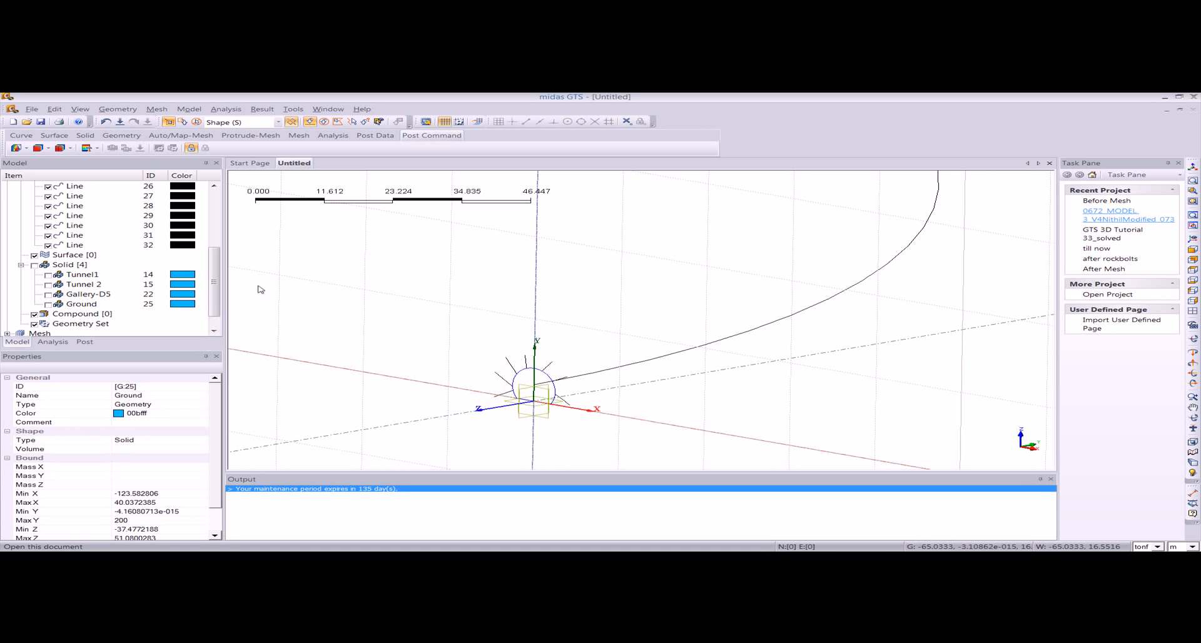
left_click(48, 276)
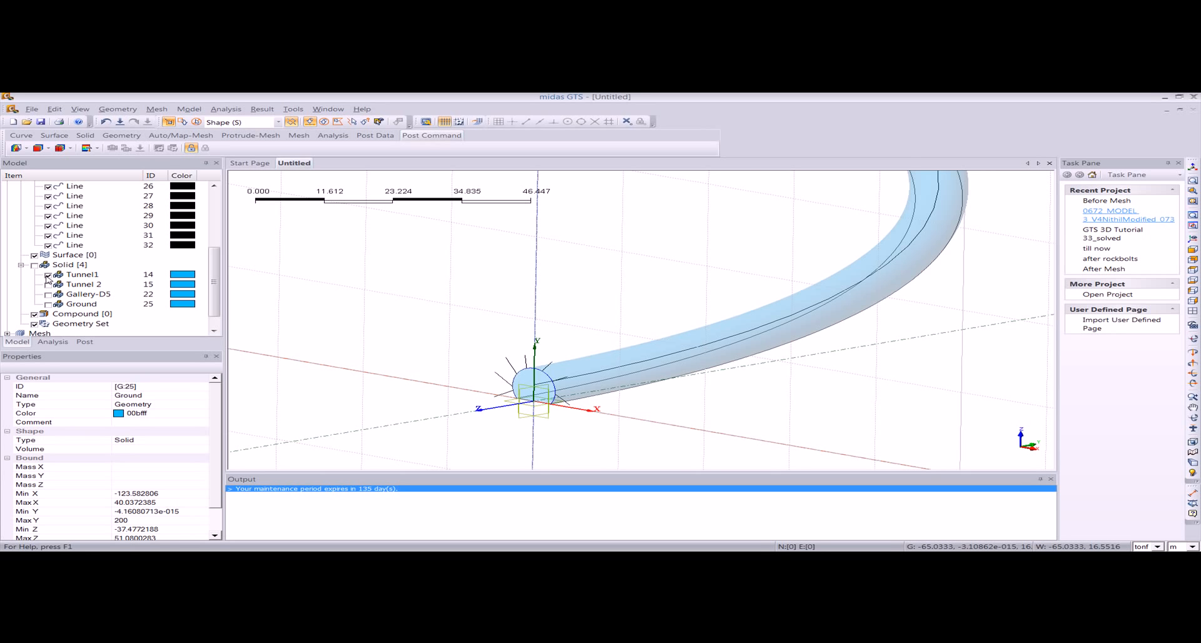
Sweep-translate the seven radial lines along Tunnel1's path arc using 15 divisions with tangential sweep enabled
left_click(125, 111)
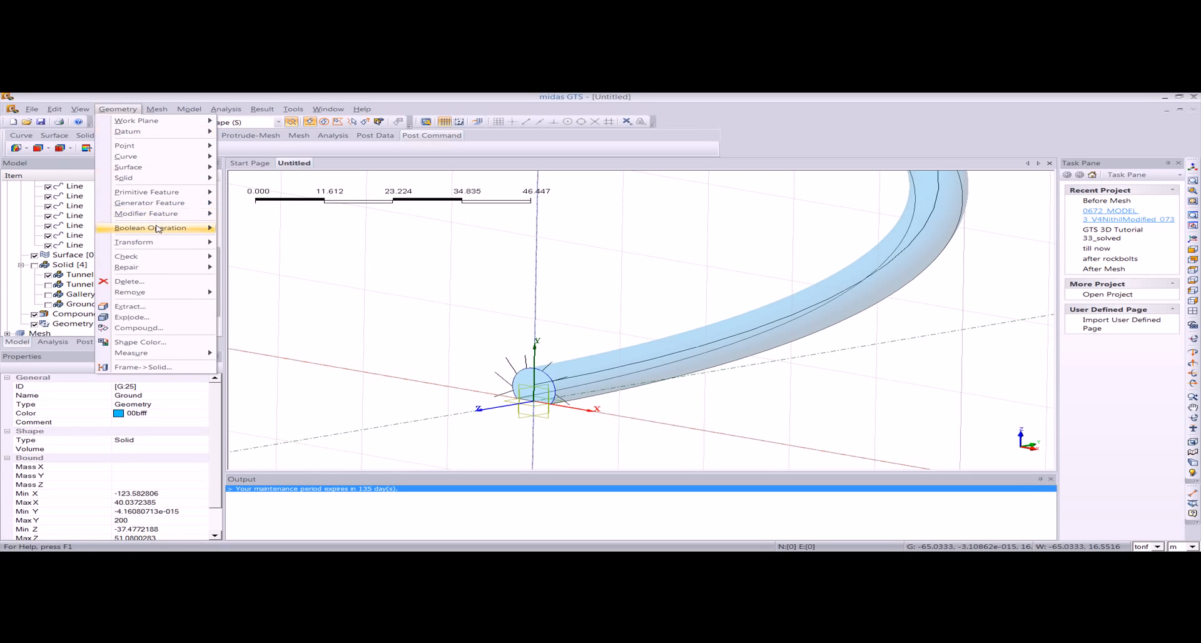
mouse_move(159, 249)
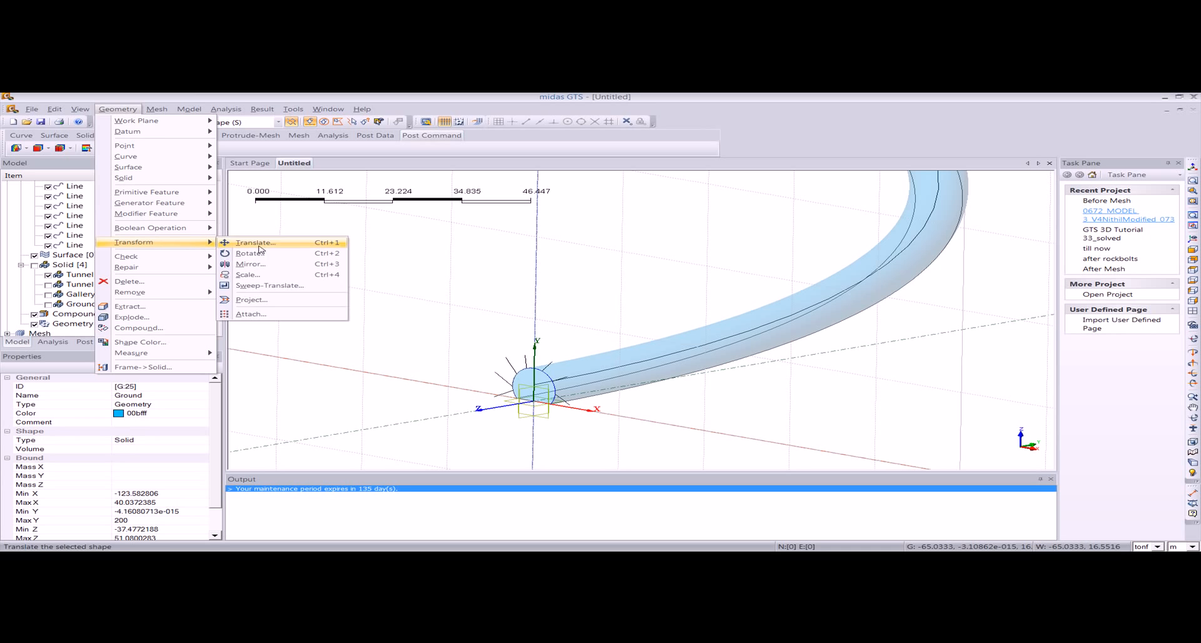
left_click(263, 290)
left_click_drag(418, 321, 536, 412)
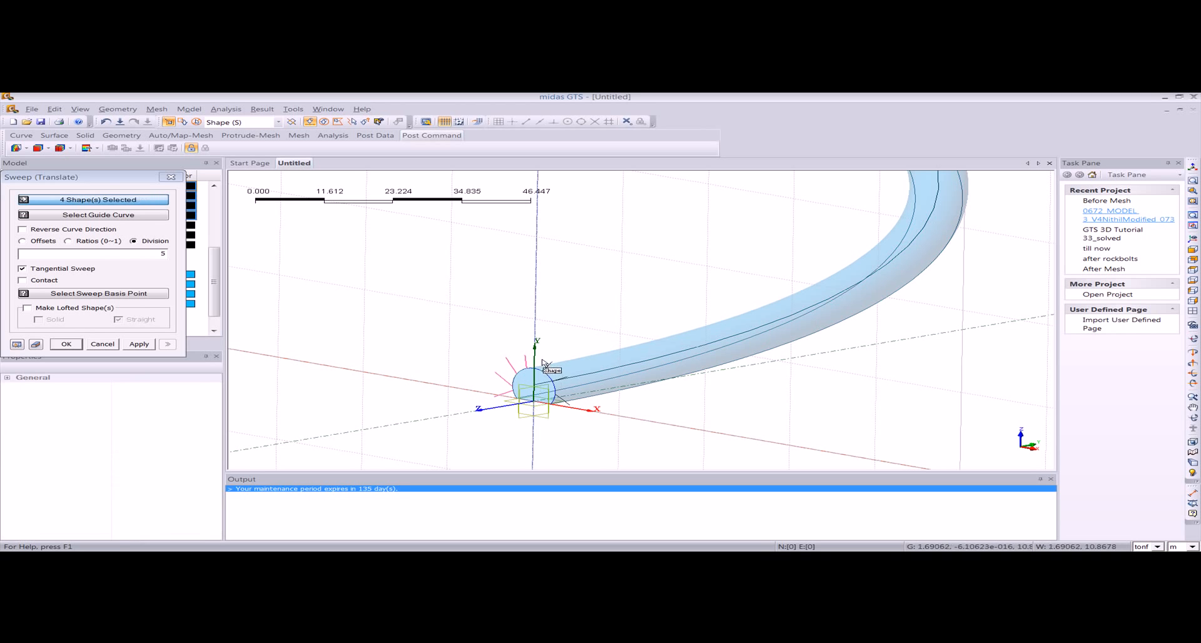
middle_click_drag(539, 413, 557, 414)
left_click(100, 218)
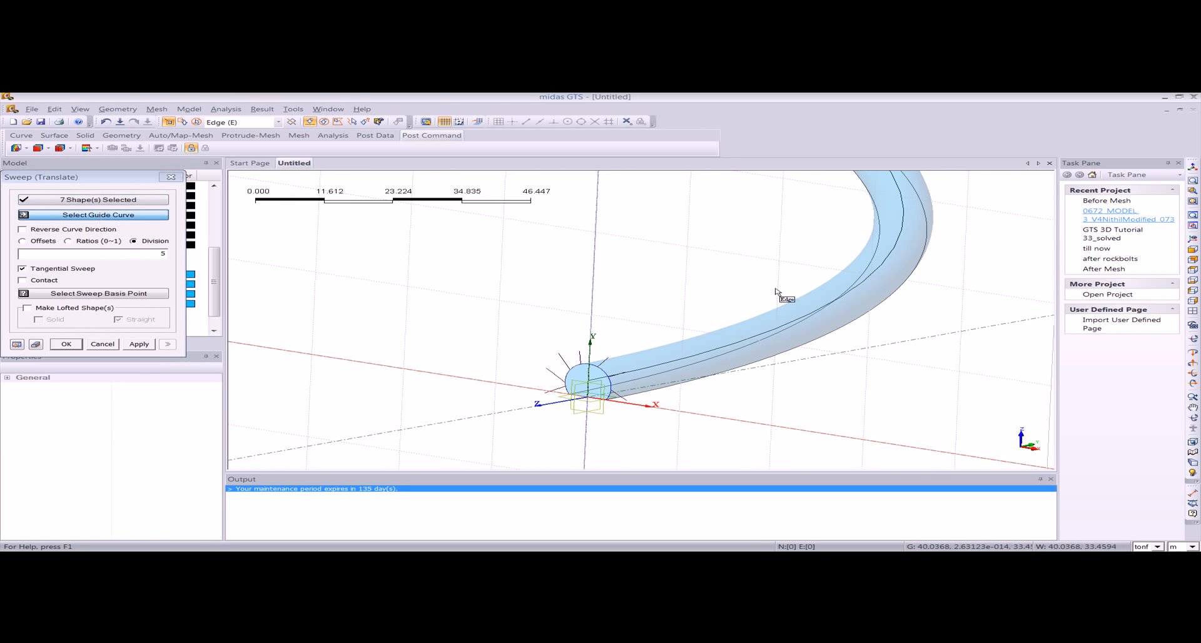
middle_click_drag(898, 267, 834, 270)
left_click(781, 339)
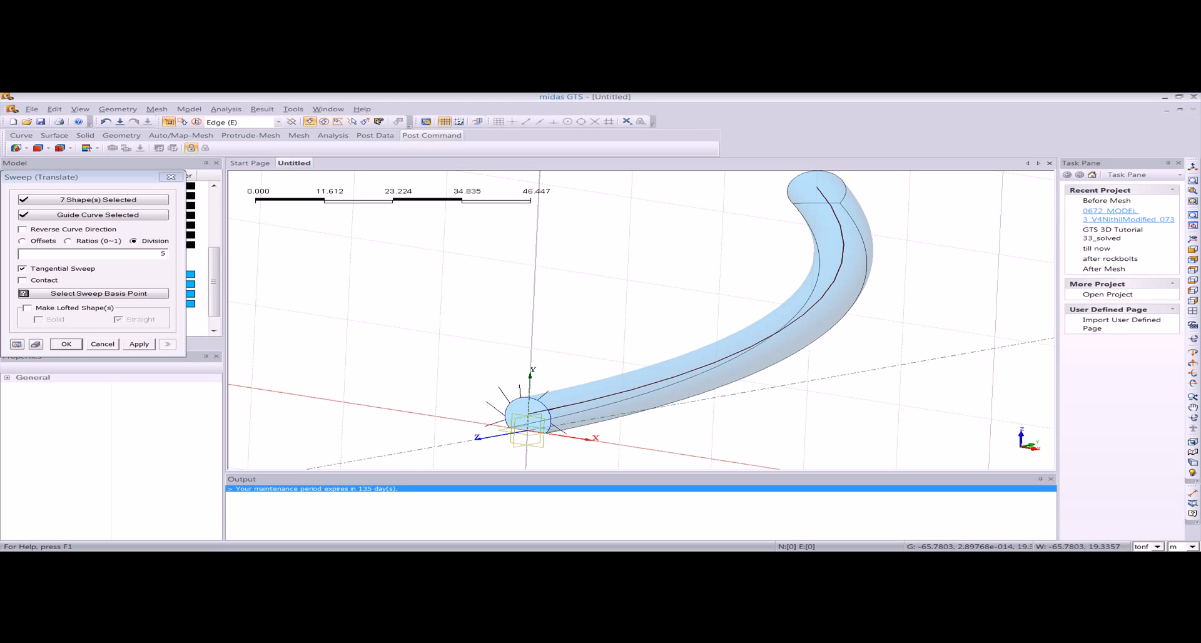
left_click(162, 253)
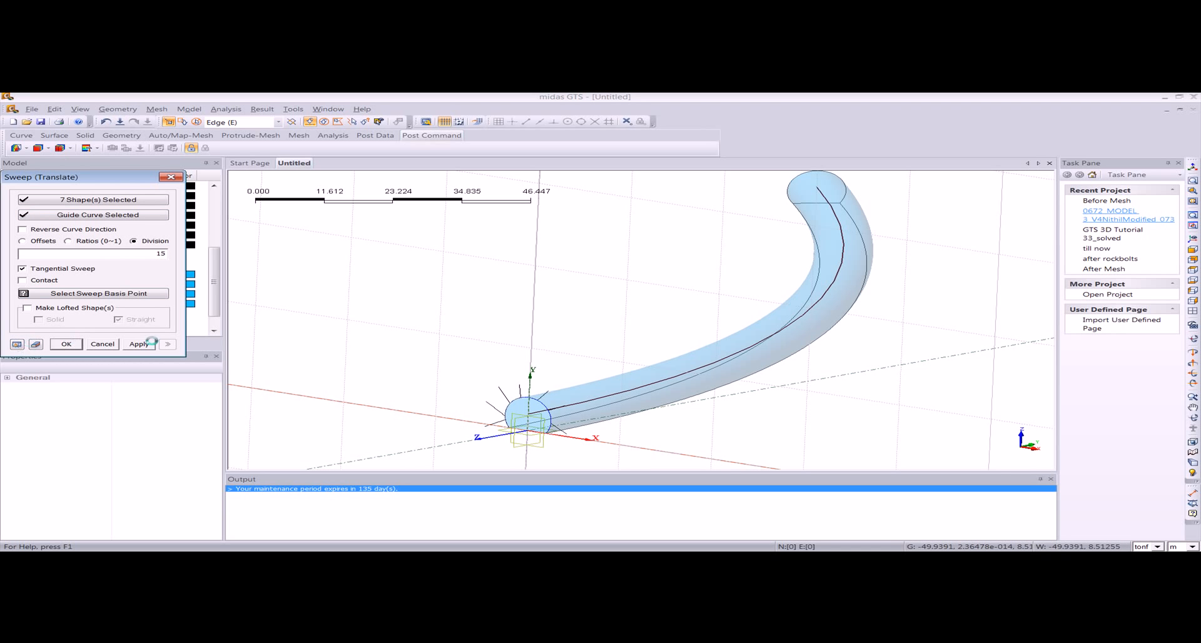
middle_click_drag(529, 369, 377, 361)
left_click(69, 343)
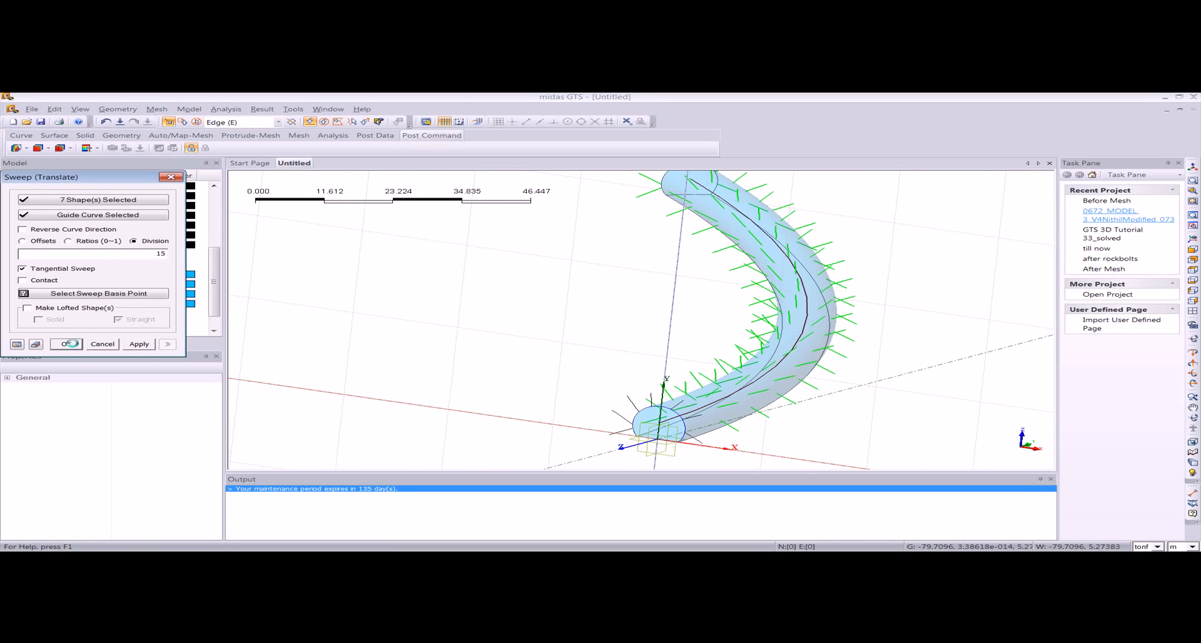
middle_click_drag(621, 362, 644, 346)
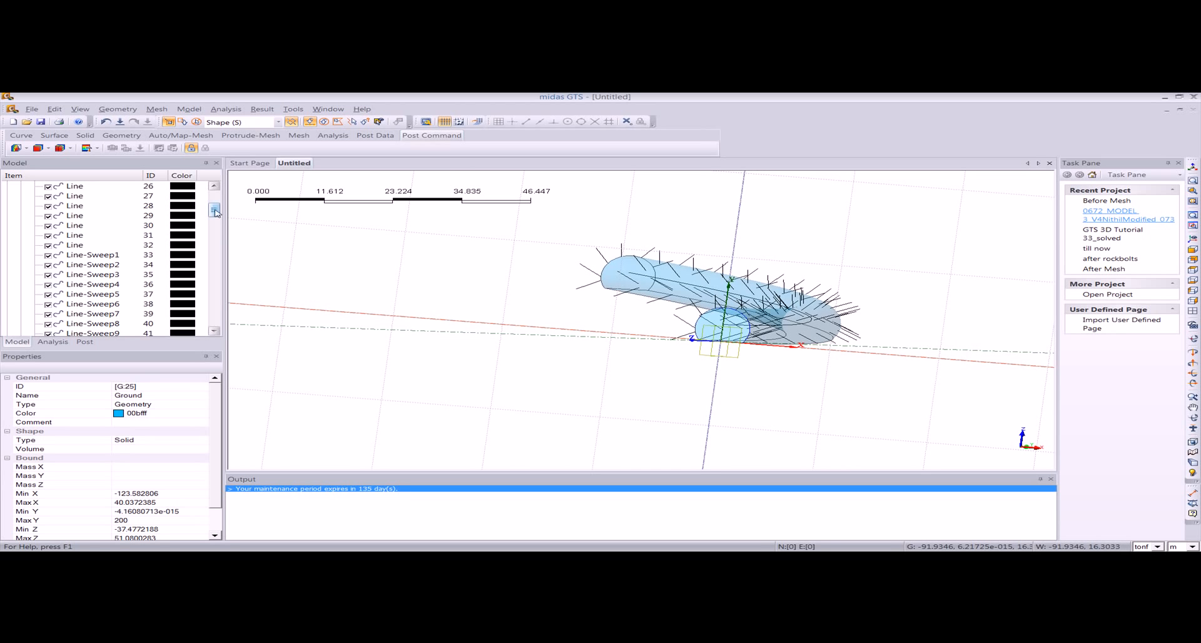
left_click_drag(215, 212, 214, 195)
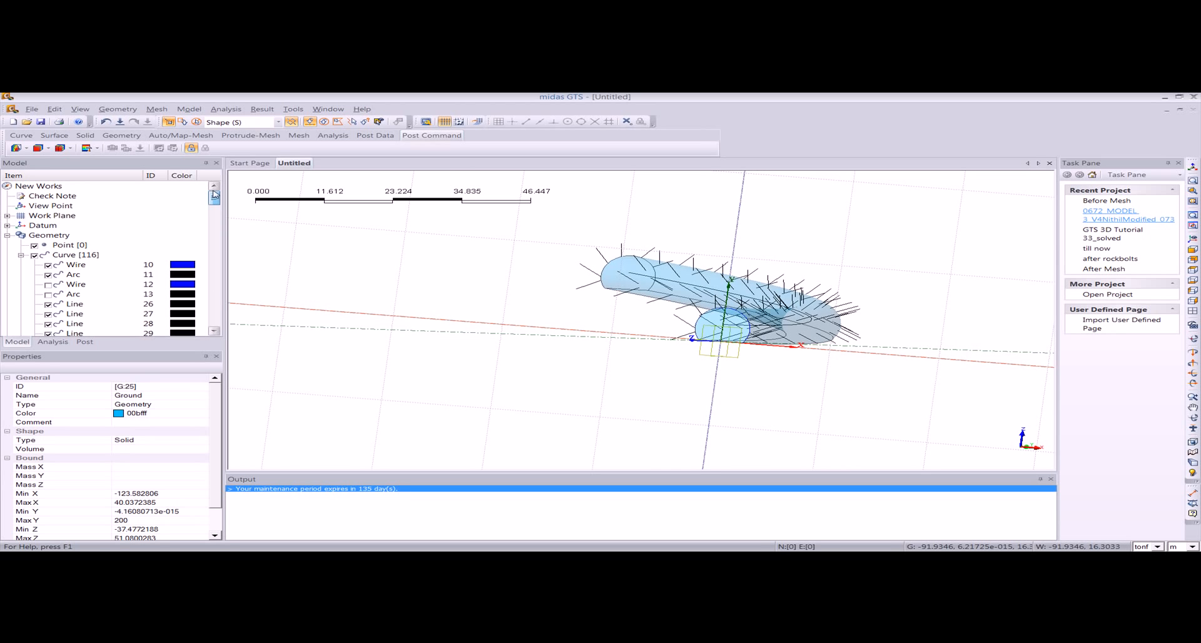
Display all curves, including the swept bolt lines along Tunnel1, and collapse the Curve group in the model tree
left_click(35, 255)
left_click(35, 256)
middle_click_drag(702, 274, 674, 302)
scroll(674, 301, "down", 3)
mouse_move(676, 347)
middle_mouse_down()
mouse_move(700, 342)
mouse_move(691, 348)
middle_mouse_up()
scroll(481, 347, "down", 3)
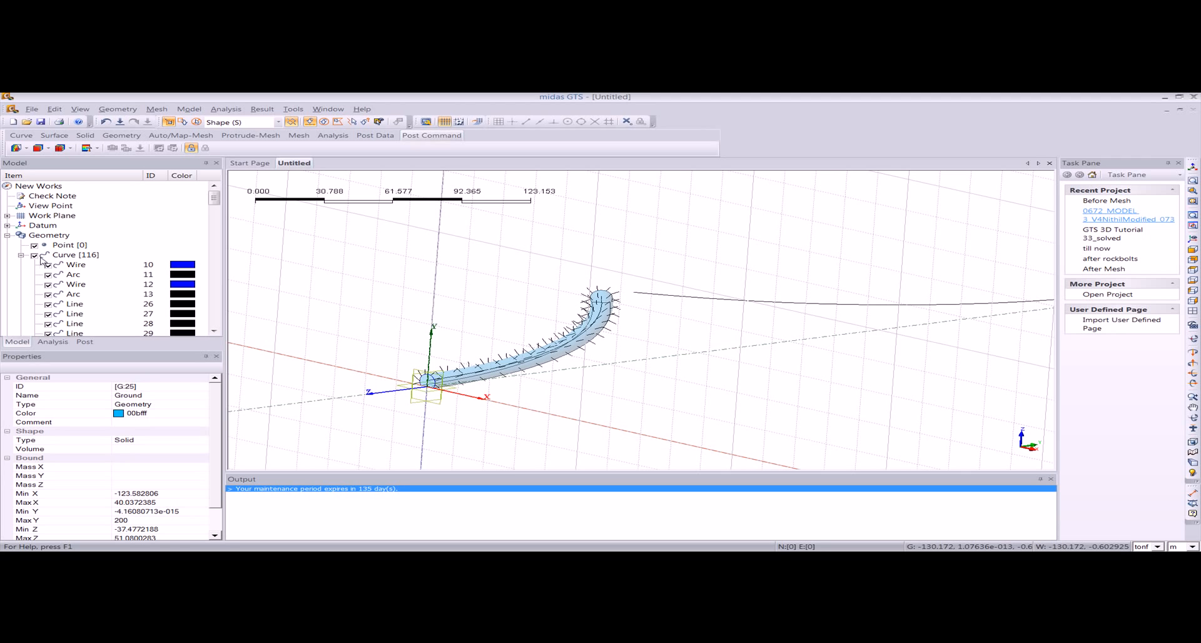
left_click(21, 255)
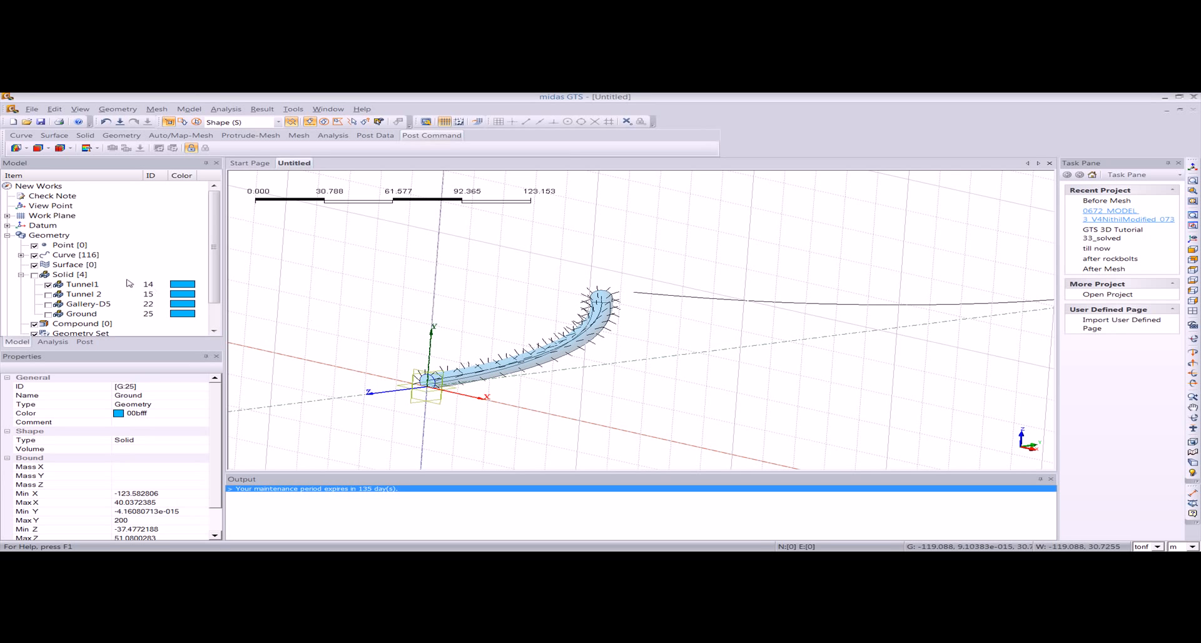
In the front view, draw a rectangle face about 18.7 by 18.6 m on the work plane, enclosing Tunnel1's portal and radial lines
left_click(1185, 260)
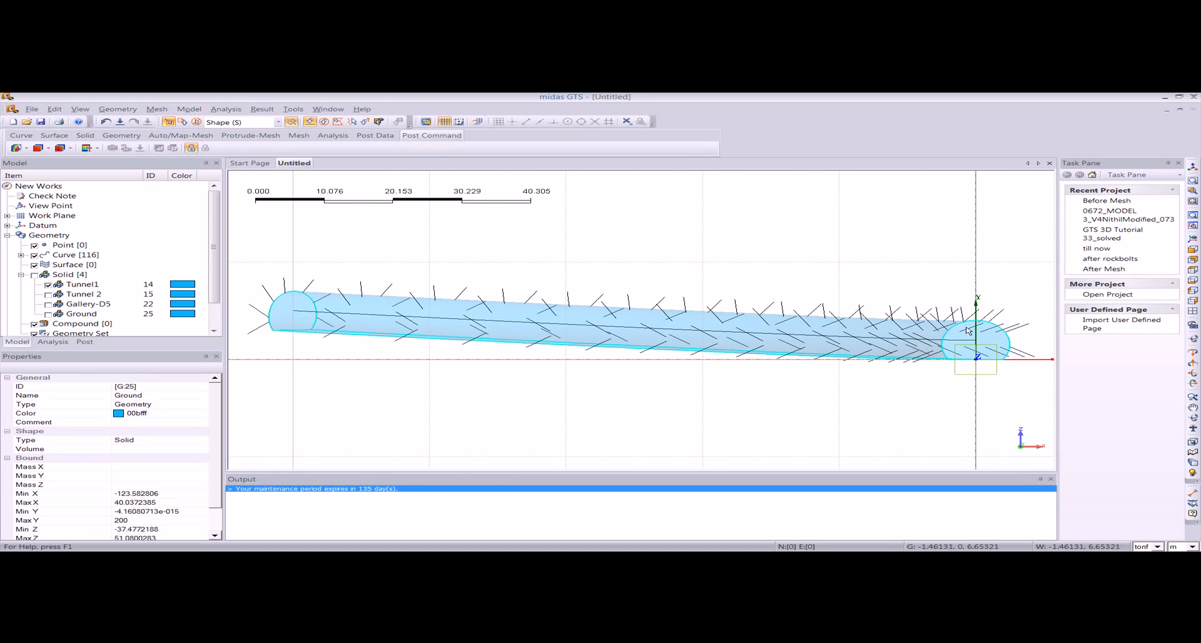
left_click(119, 110)
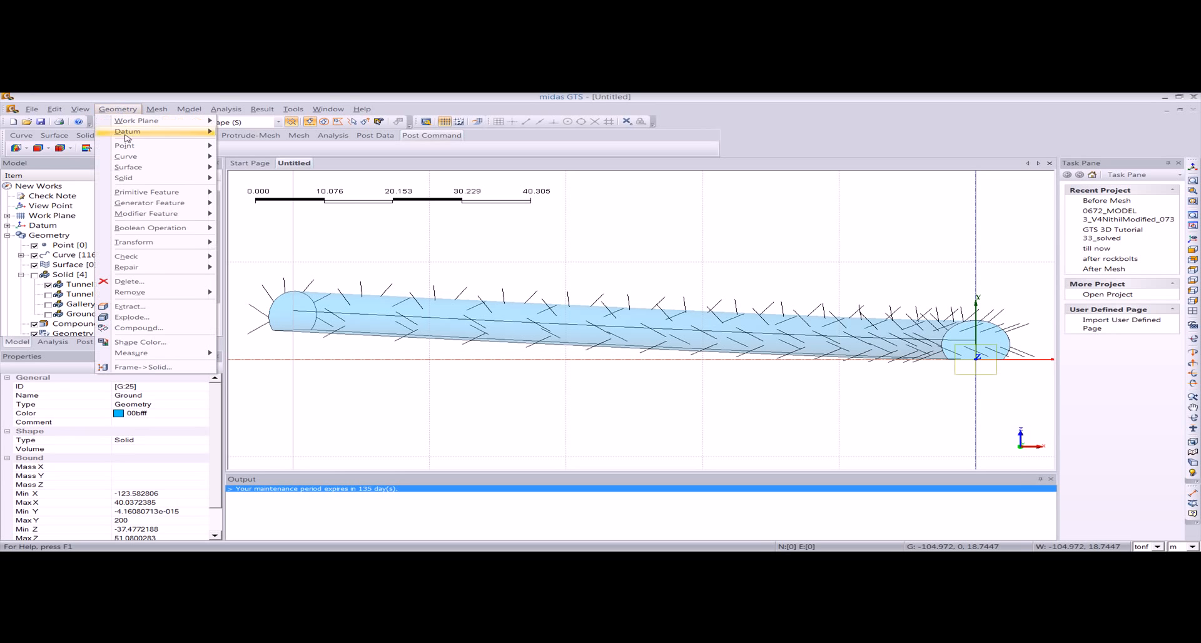
mouse_move(126, 156)
mouse_move(318, 161)
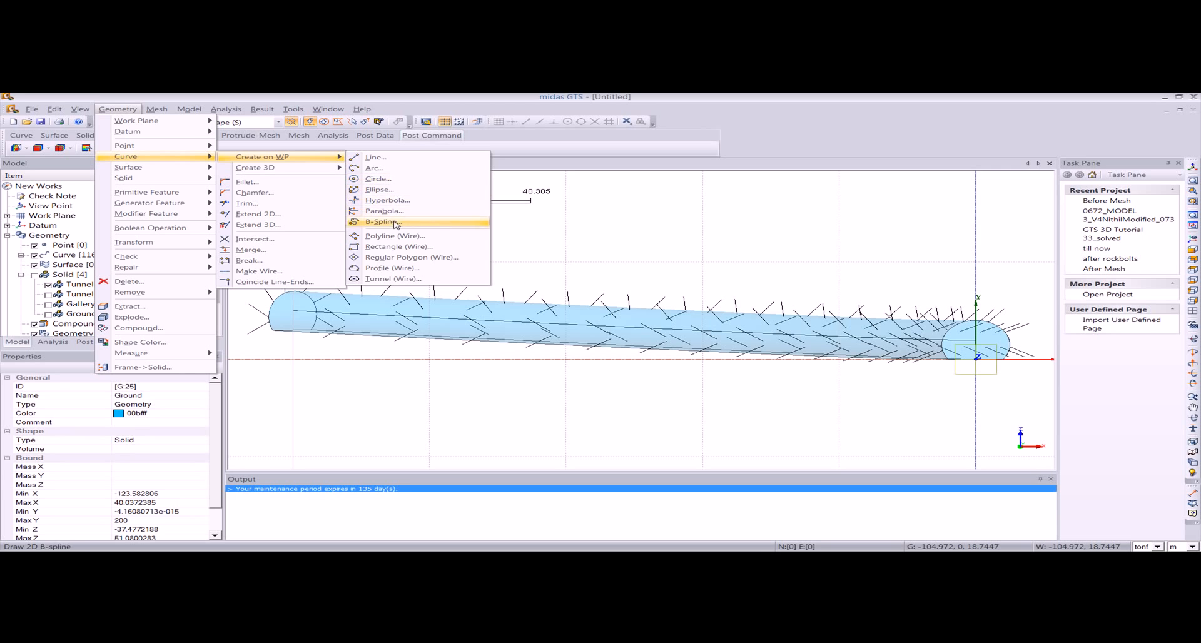
left_click(383, 246)
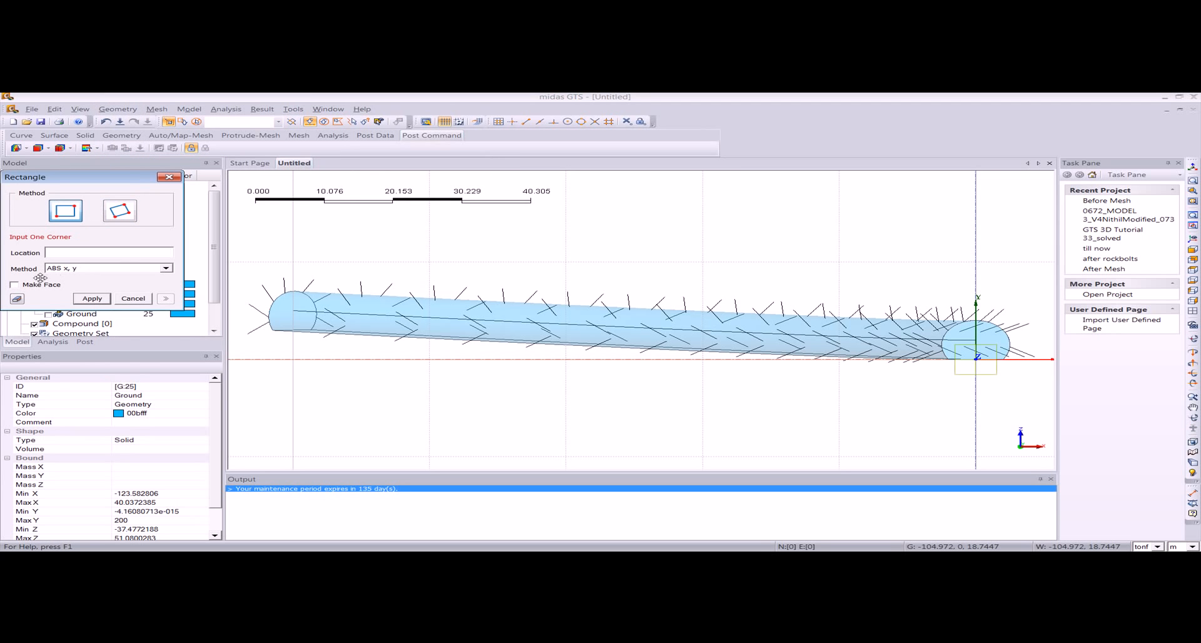
left_click(907, 298)
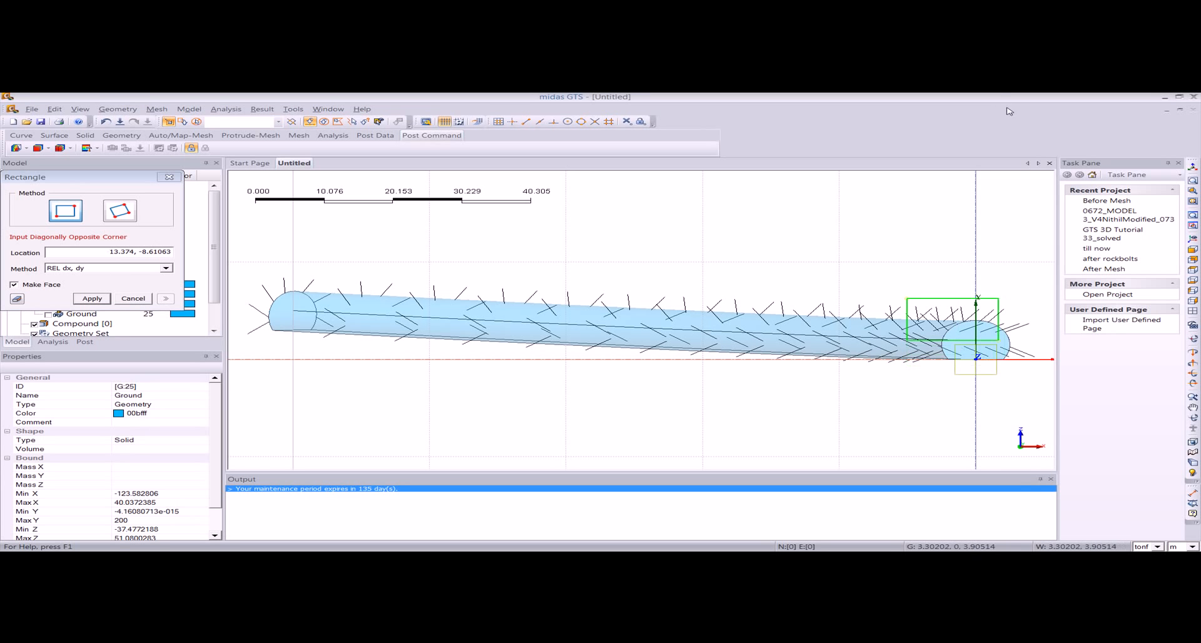
left_click(1034, 389)
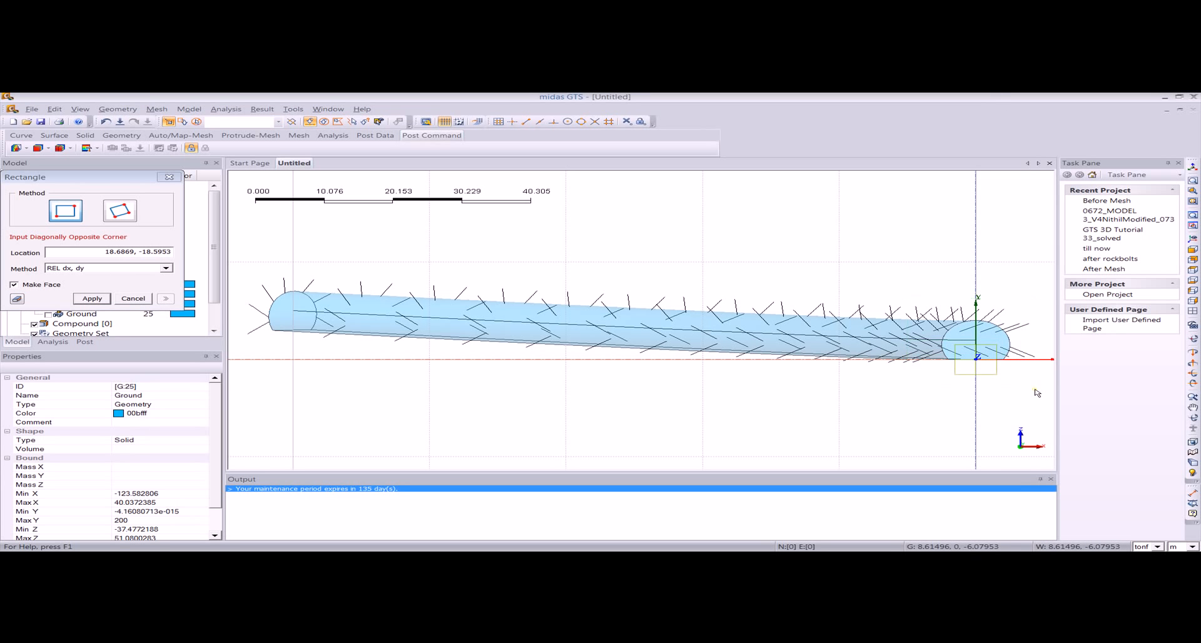
left_click(169, 177)
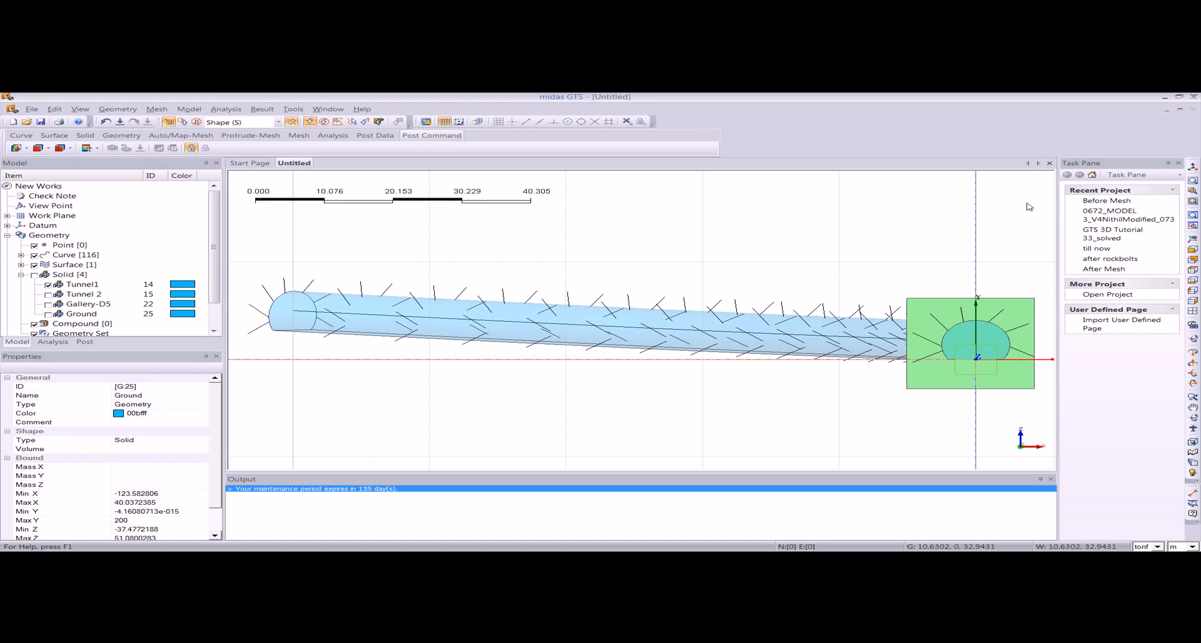
Sweep-translate the rectangle face along Tunnel1's path arc using 15 divisions with tangential sweep enabled
left_click(1191, 168)
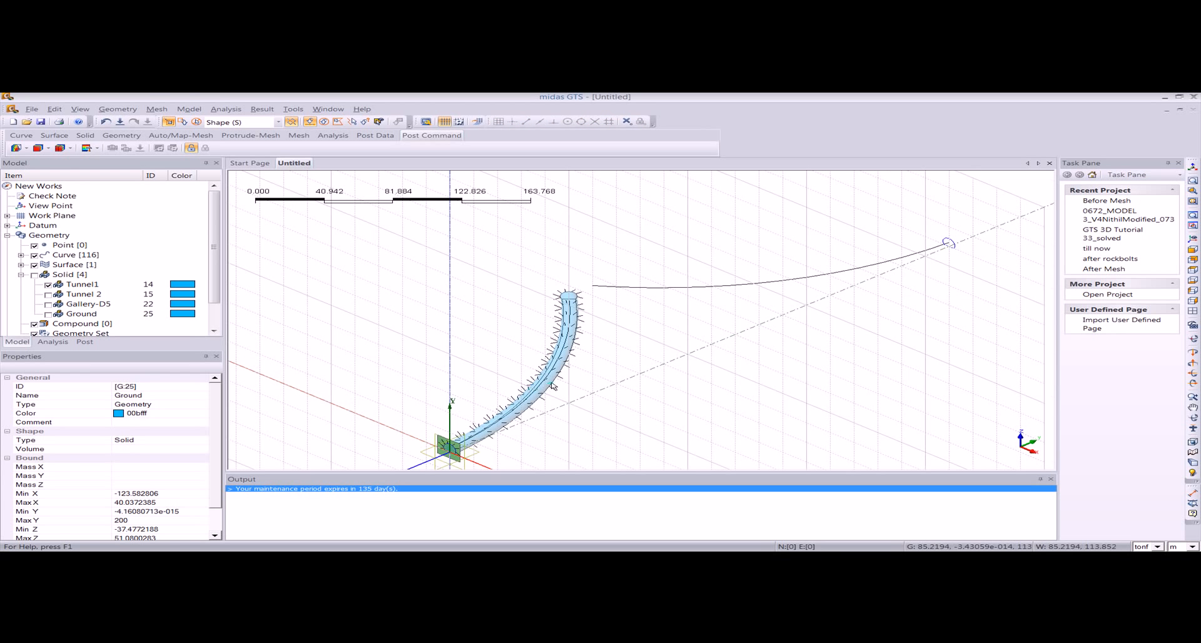
scroll(553, 386, "up", 3)
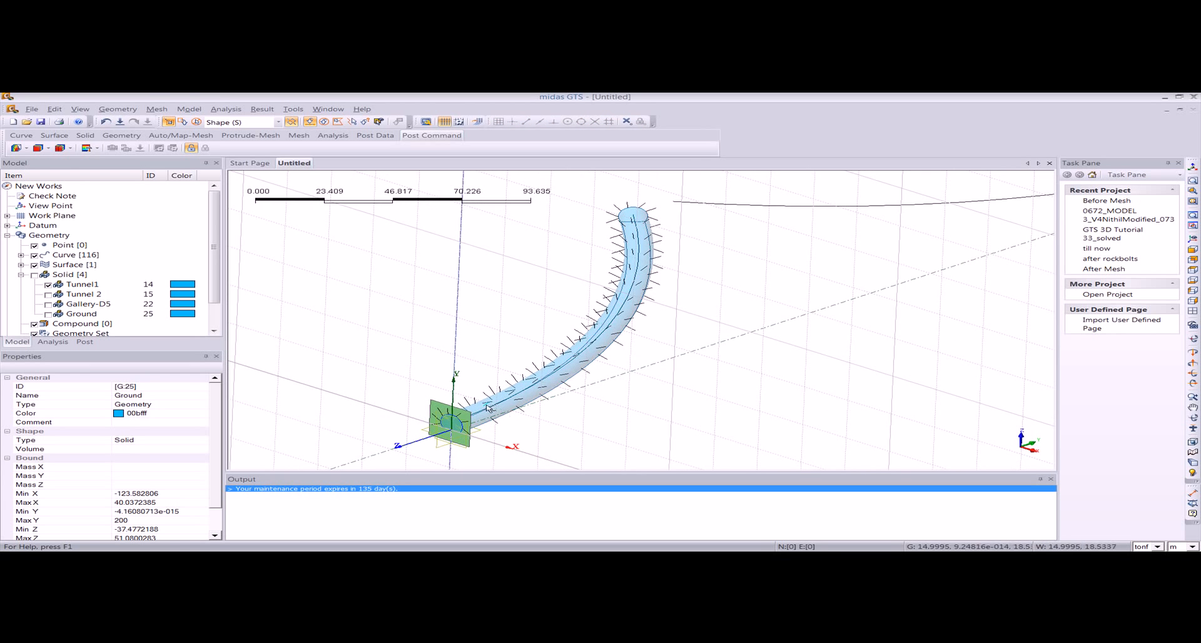
left_click(118, 109)
mouse_move(167, 245)
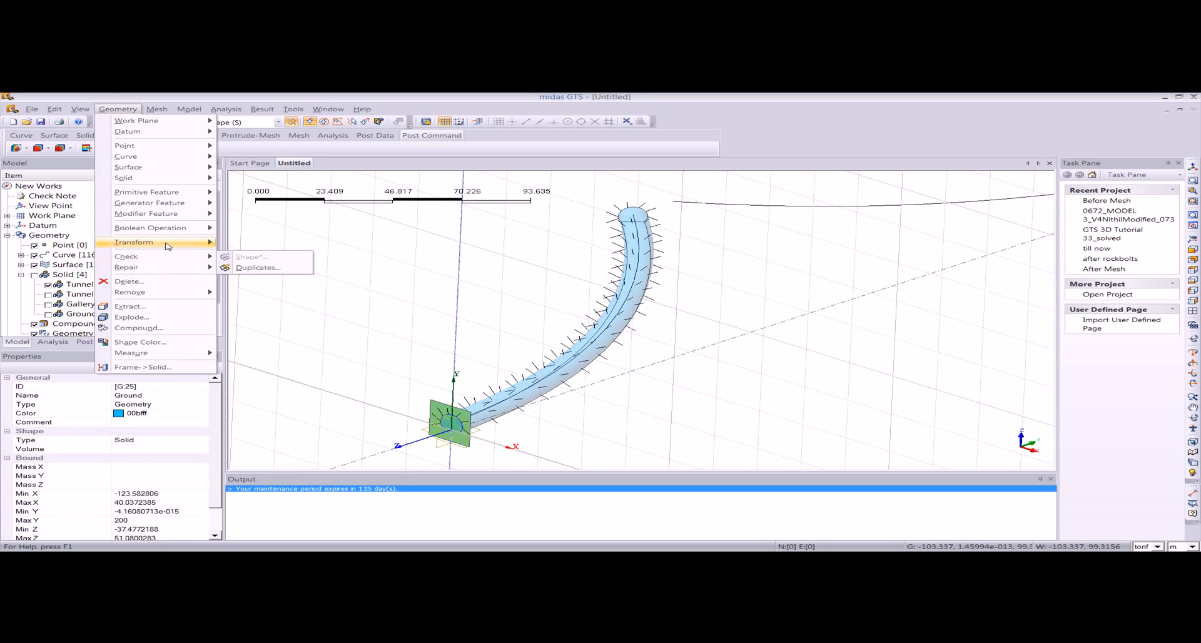
left_click(259, 288)
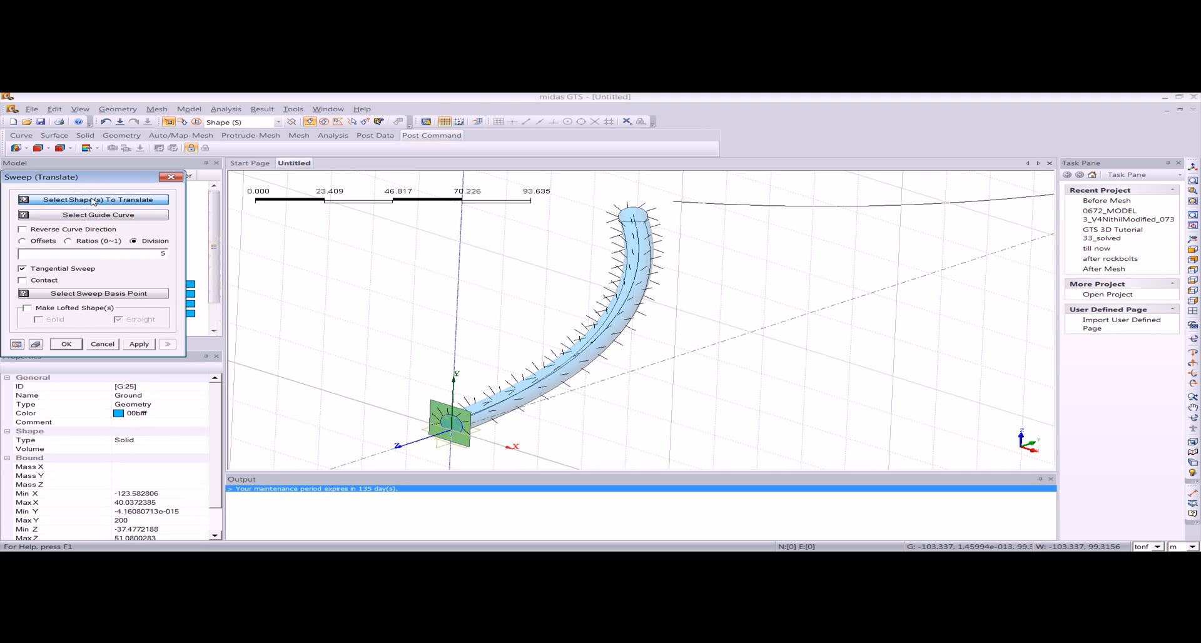
left_click(436, 405)
left_click(125, 216)
left_click(639, 241)
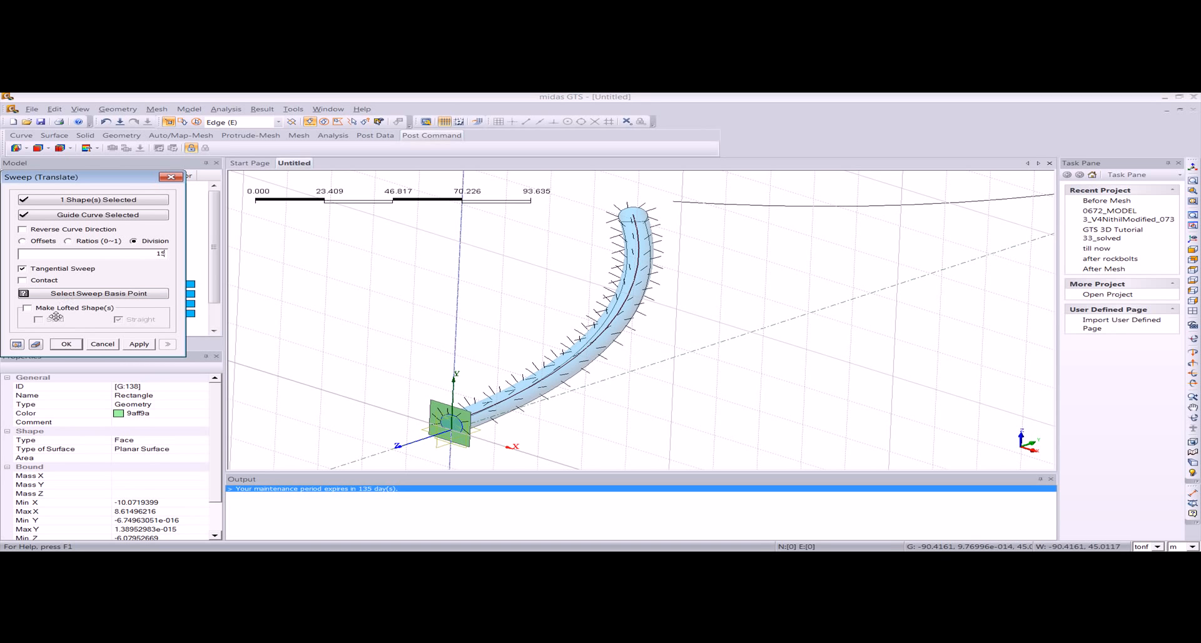
left_click(17, 344)
mouse_move(417, 347)
middle_mouse_down()
mouse_move(493, 347)
mouse_move(549, 325)
mouse_move(320, 314)
mouse_move(419, 335)
middle_mouse_up()
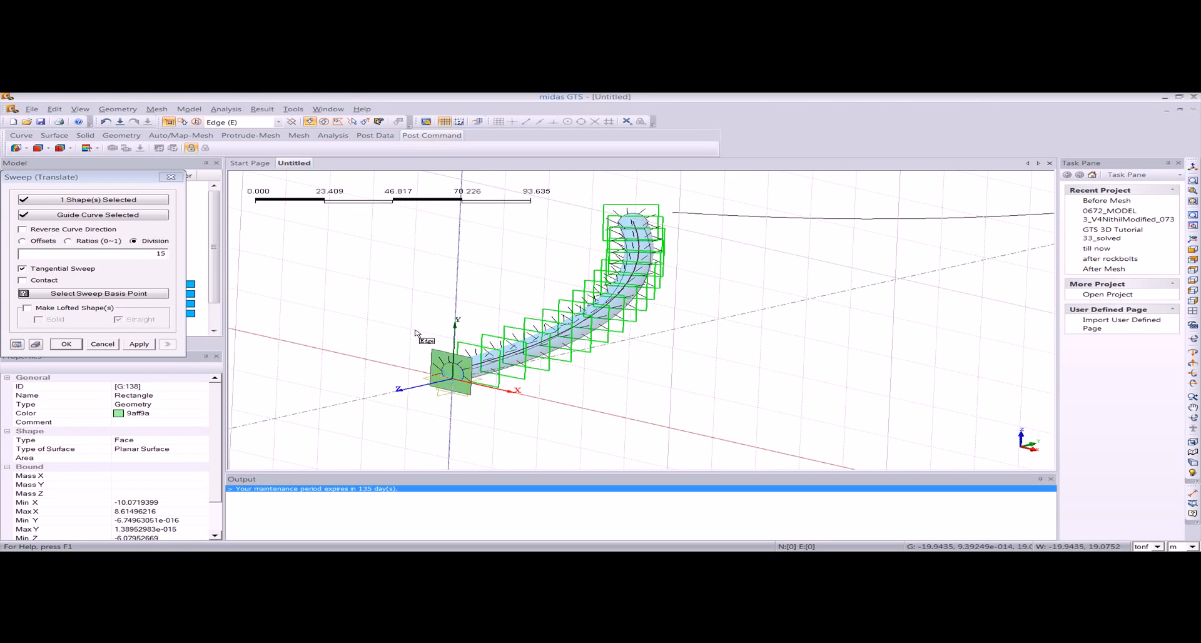
left_click(67, 344)
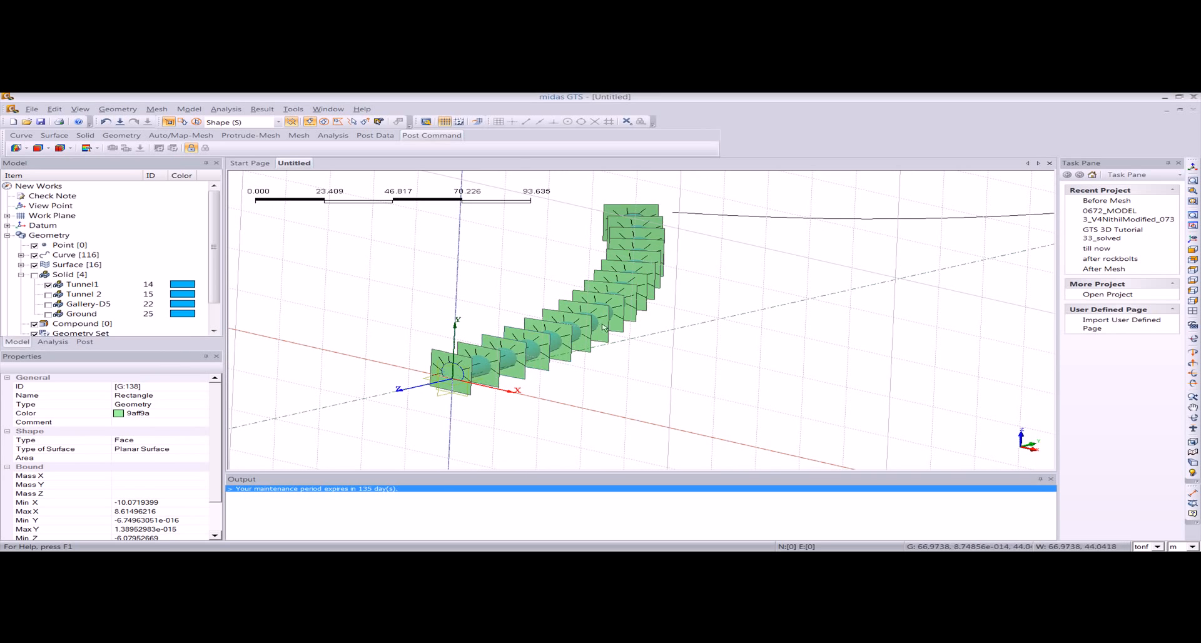
Hide the work plane grid and briefly display the Ground solid to check the swept rectangles against it
middle_click_drag(637, 324, 593, 319)
right_click(633, 330)
left_click(647, 347)
middle_click_drag(647, 352, 271, 296)
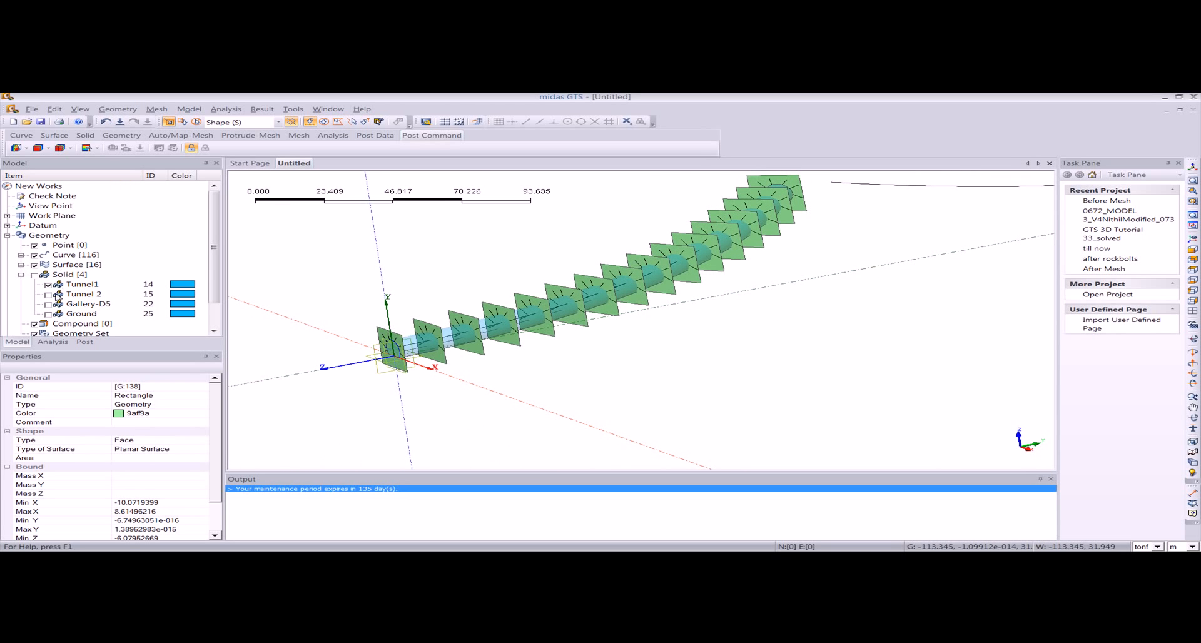
left_click(49, 313)
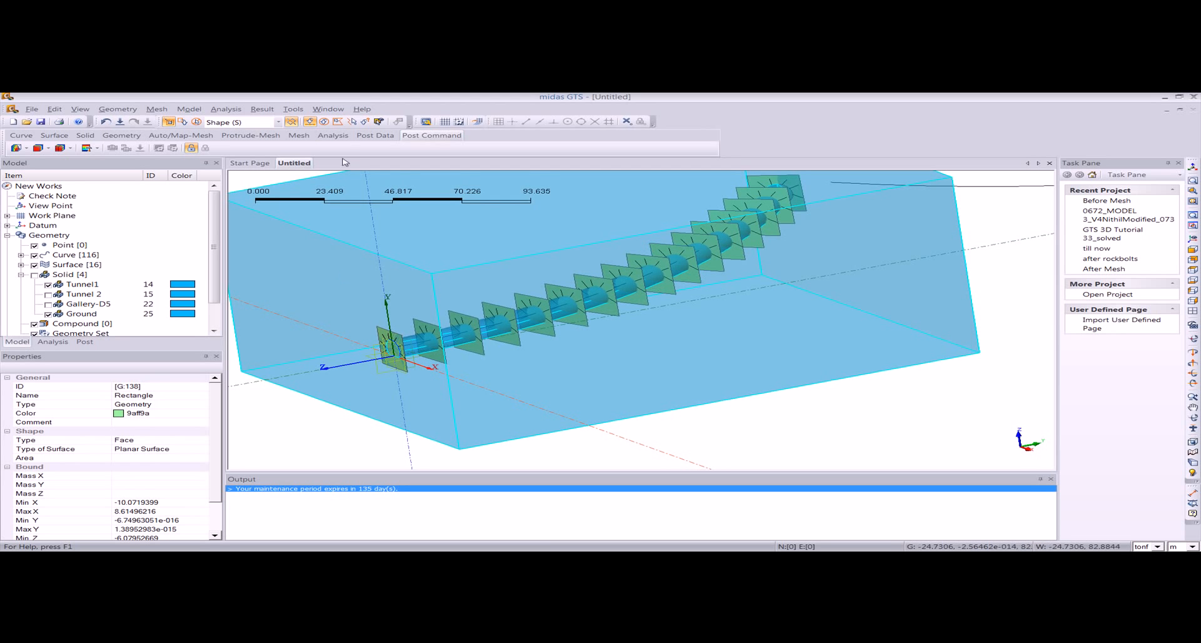
left_click(49, 314)
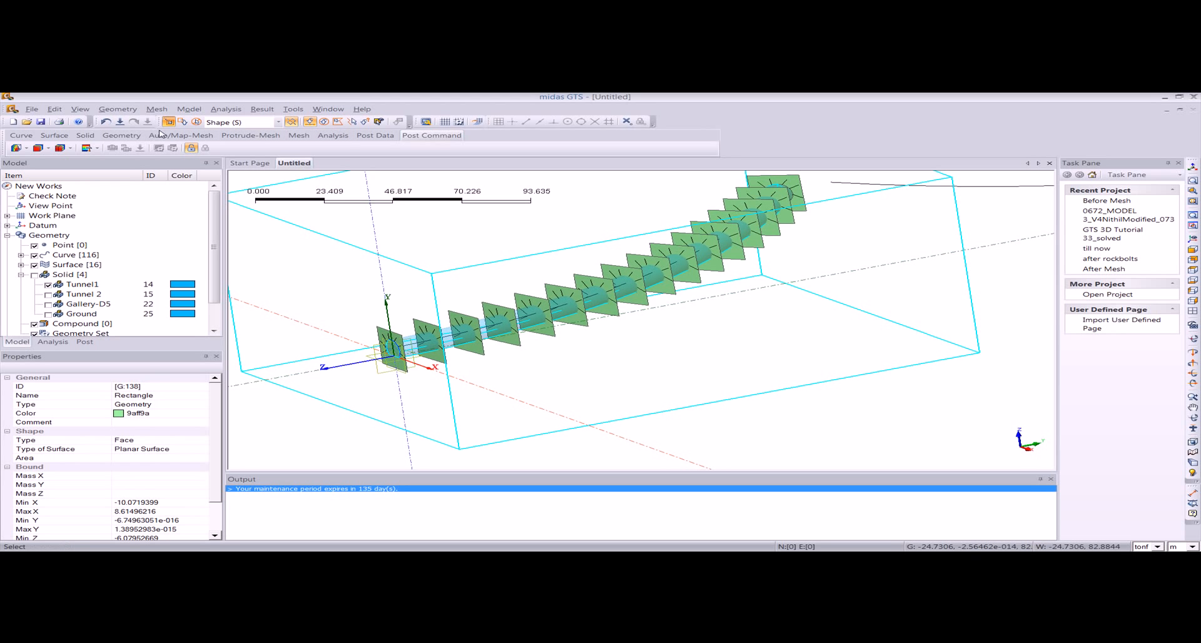
Set up Divide Solid by Surface with Tunnel1 as the solid and the 14 intermediate swept rectangles as tool surfaces
left_click(117, 108)
mouse_move(148, 180)
left_click(250, 189)
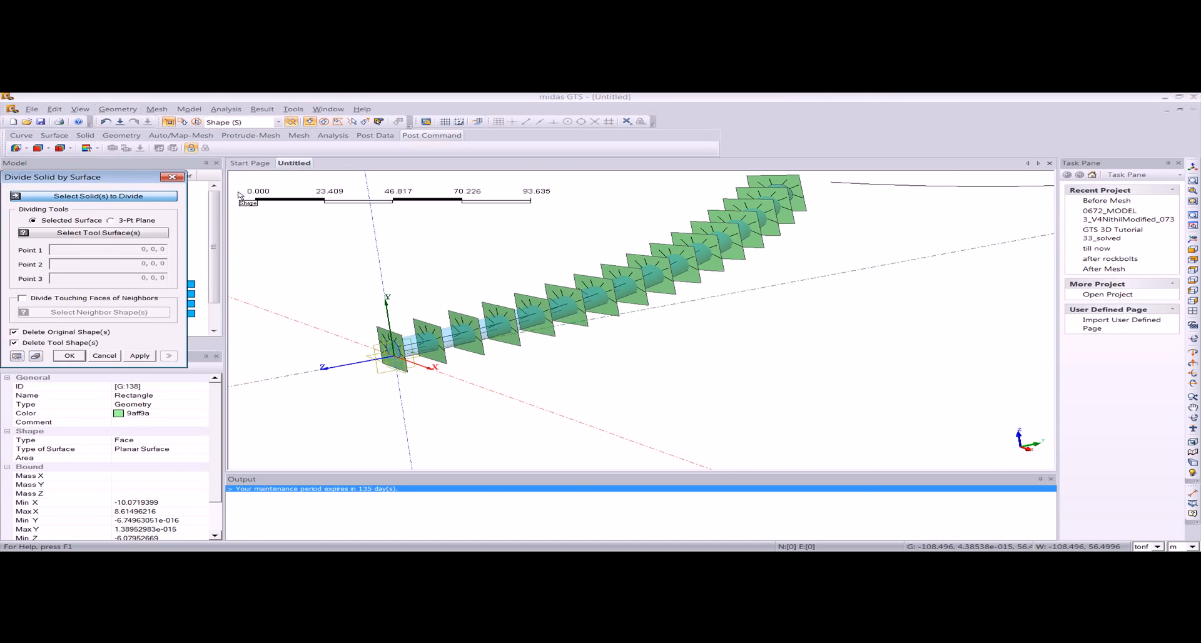
left_click(461, 339)
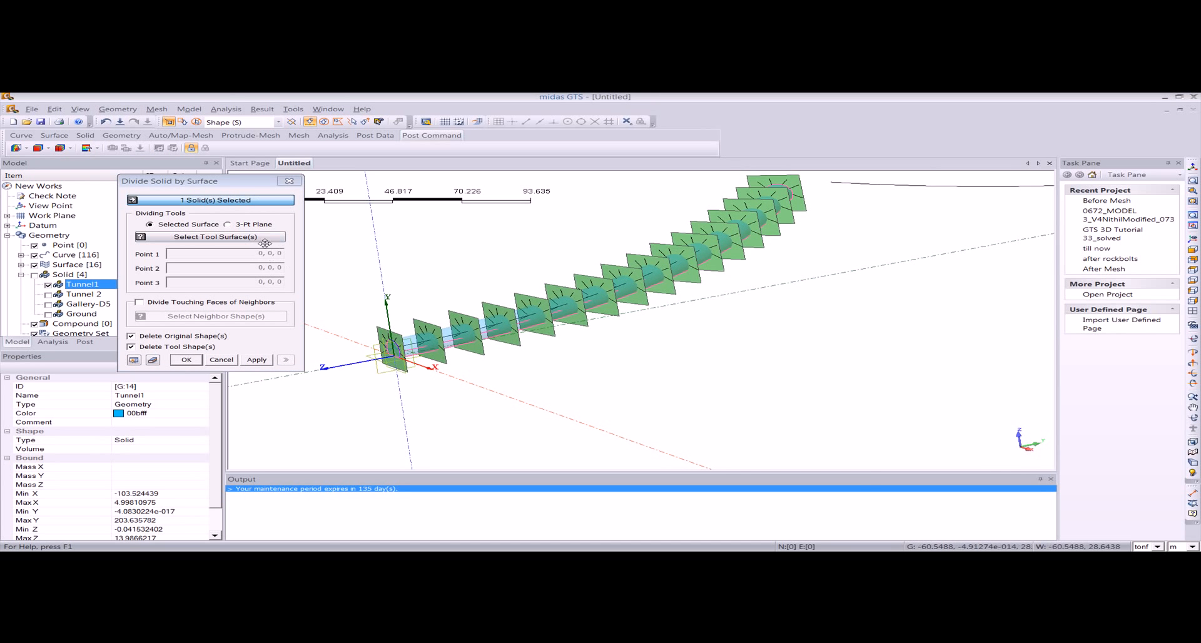
middle_click_drag(656, 363, 553, 353)
scroll(594, 352, "down", 3)
middle_click_drag(666, 360, 640, 353)
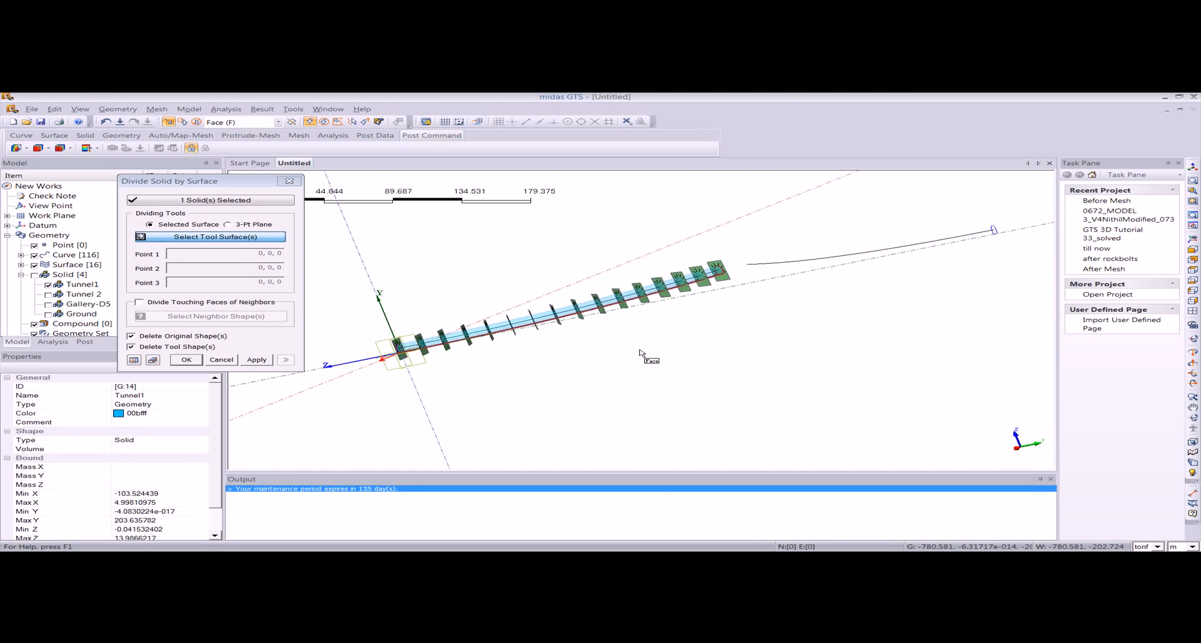
left_click_drag(407, 299, 584, 369)
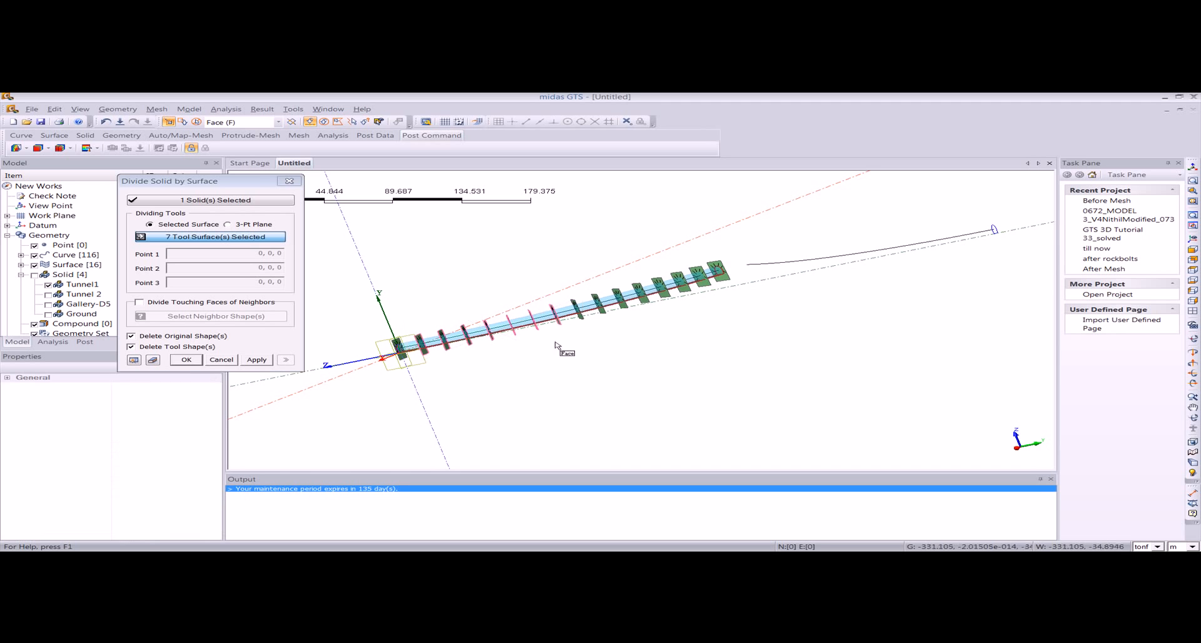
left_click_drag(527, 233, 697, 333)
scroll(701, 316, "up", 5)
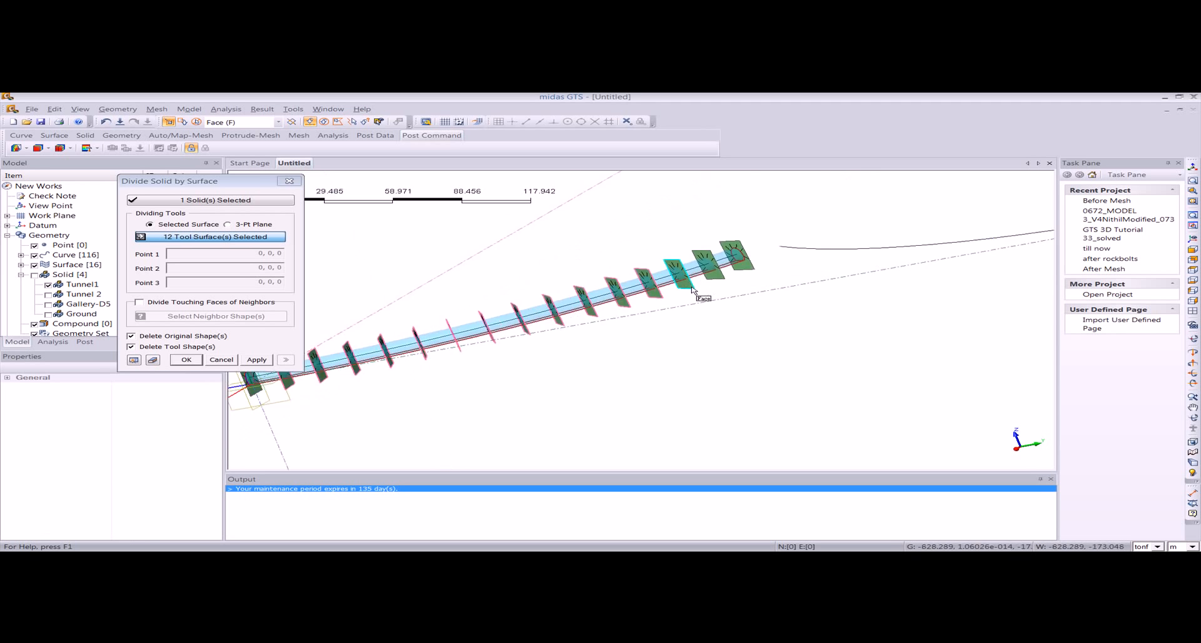
left_click(659, 229)
left_click(726, 211)
middle_click_drag(714, 352, 850, 350)
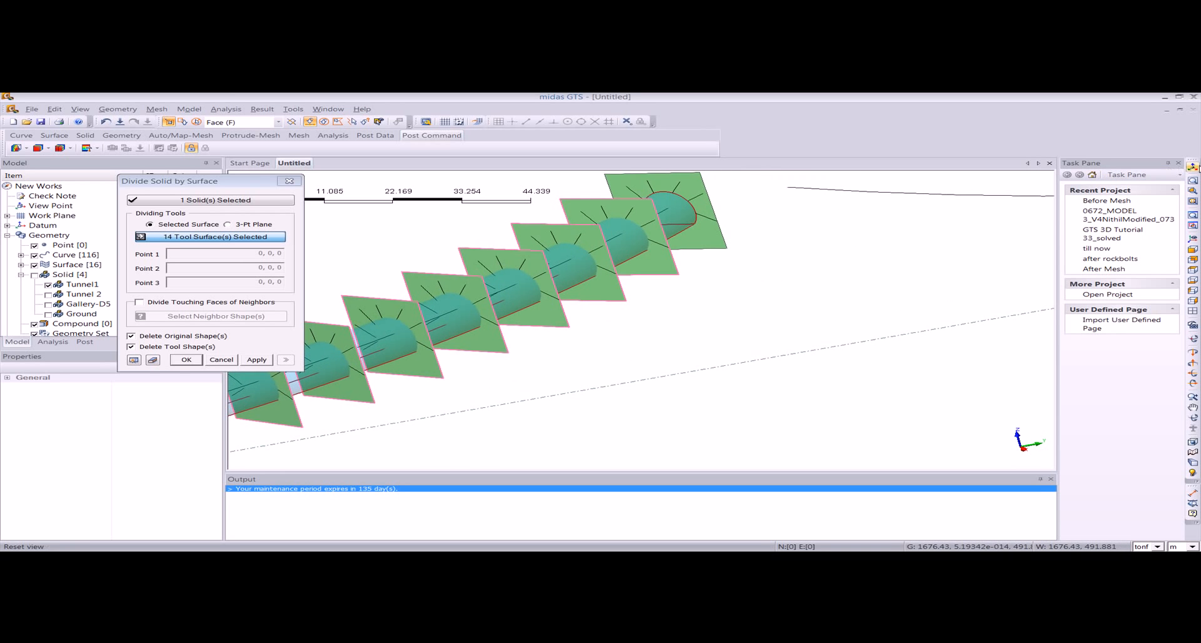
Enable dividing touching faces of neighbors with the Ground solid as the neighbor shape, and carry out the Tunnel1 division
left_click(1192, 167)
left_click_drag(227, 188, 335, 186)
left_click(282, 300)
left_click(294, 313)
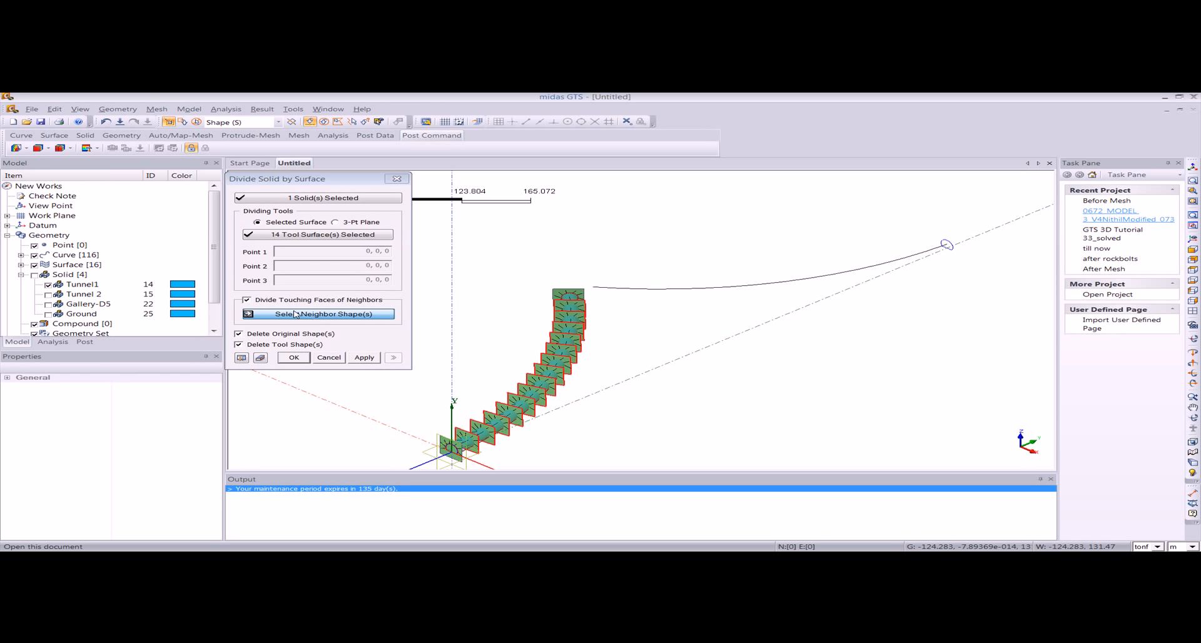
left_click(48, 314)
left_click(92, 314)
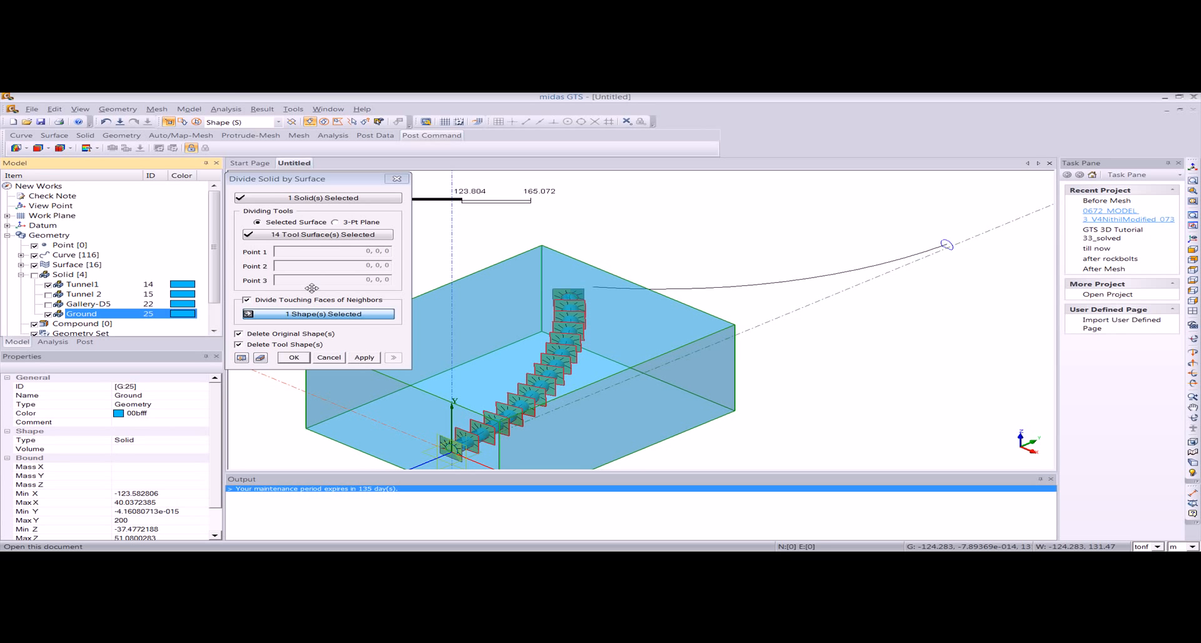
left_click(295, 359)
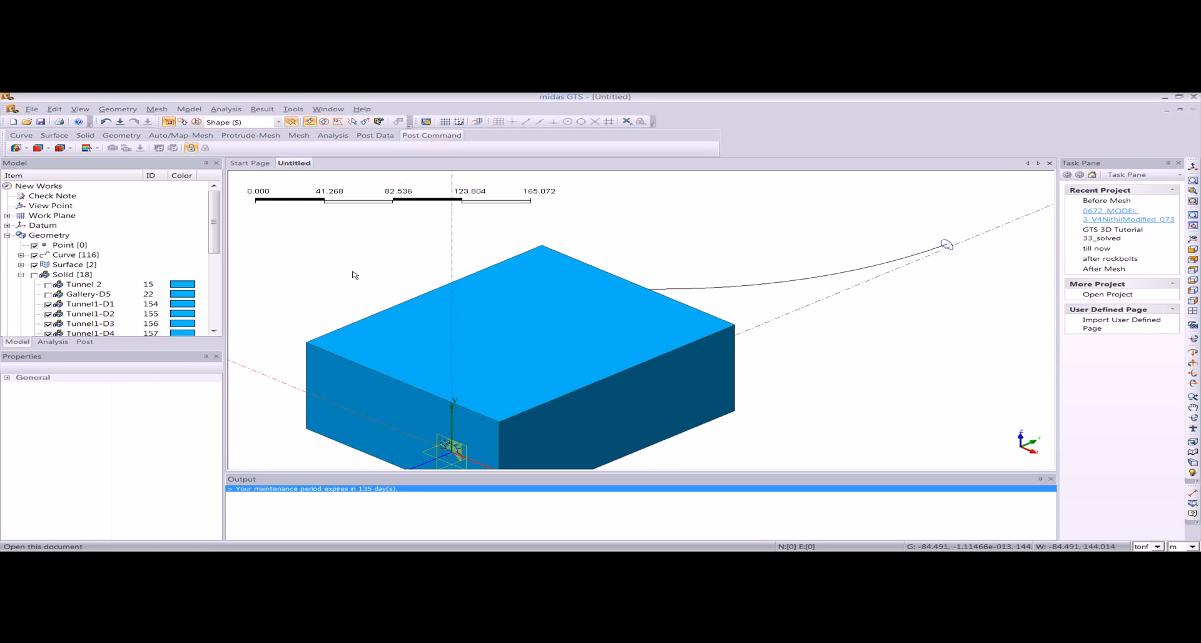
Apply transparency level 5 to all displayed shapes
key("ctrl+a")
right_click(476, 326)
left_click(530, 381)
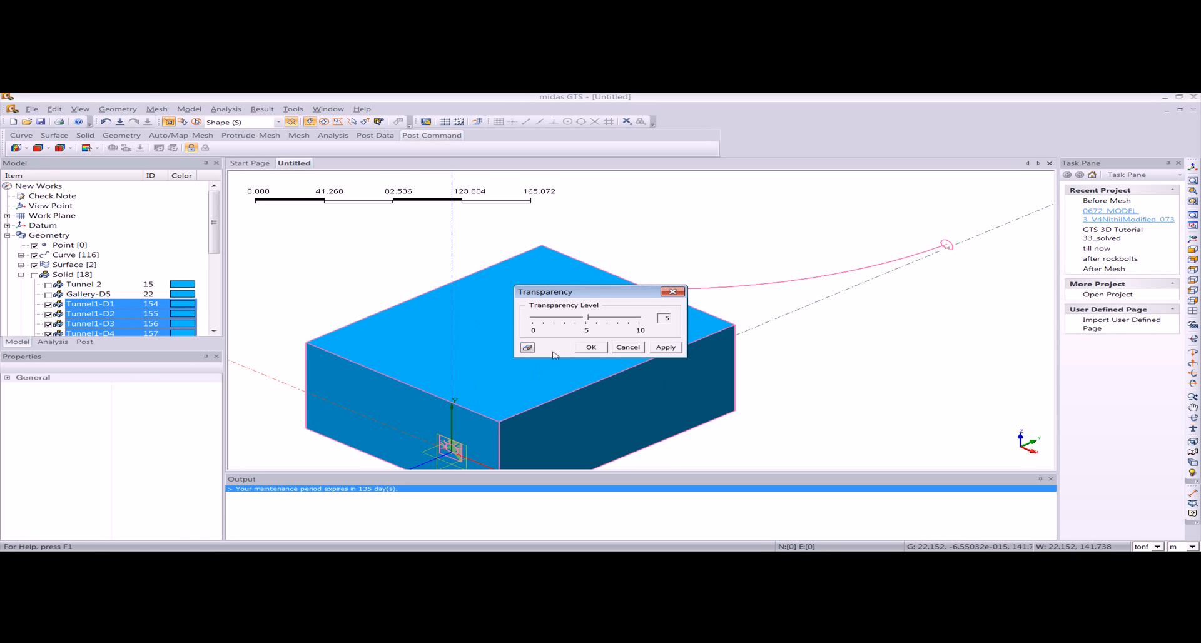
left_click(597, 347)
Hide the Ground solid and inspect the divided Tunnel1 segments with their bolt lines
middle_click_drag(596, 348, 575, 327)
left_click(405, 321)
right_click(413, 324)
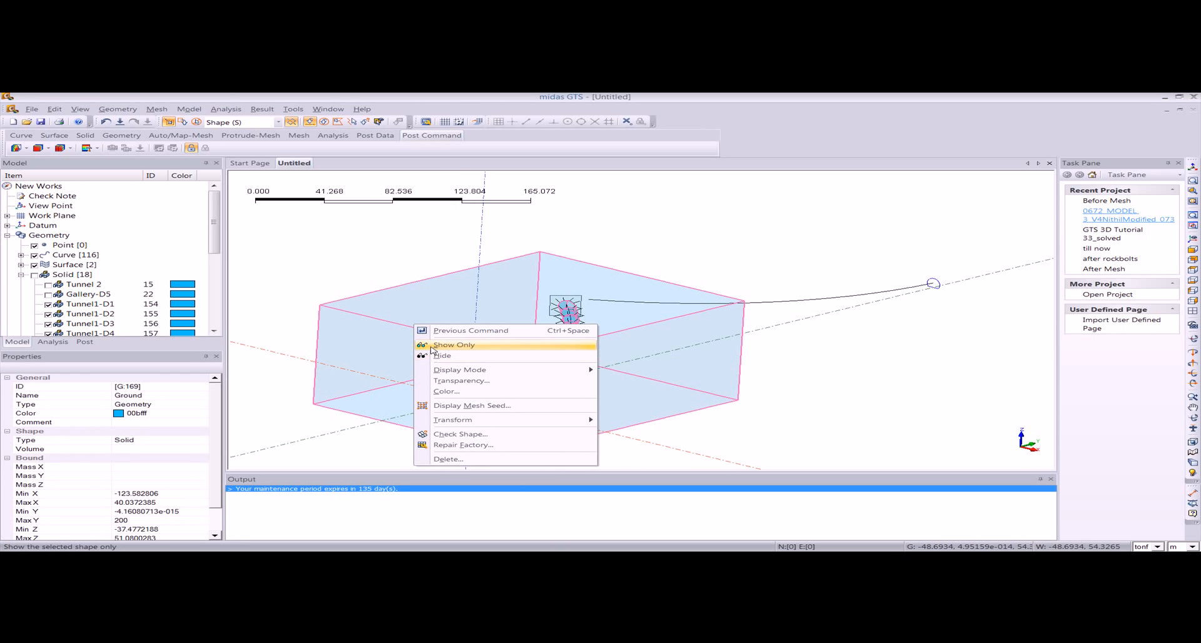
left_click(441, 356)
scroll(550, 381, "up", 6)
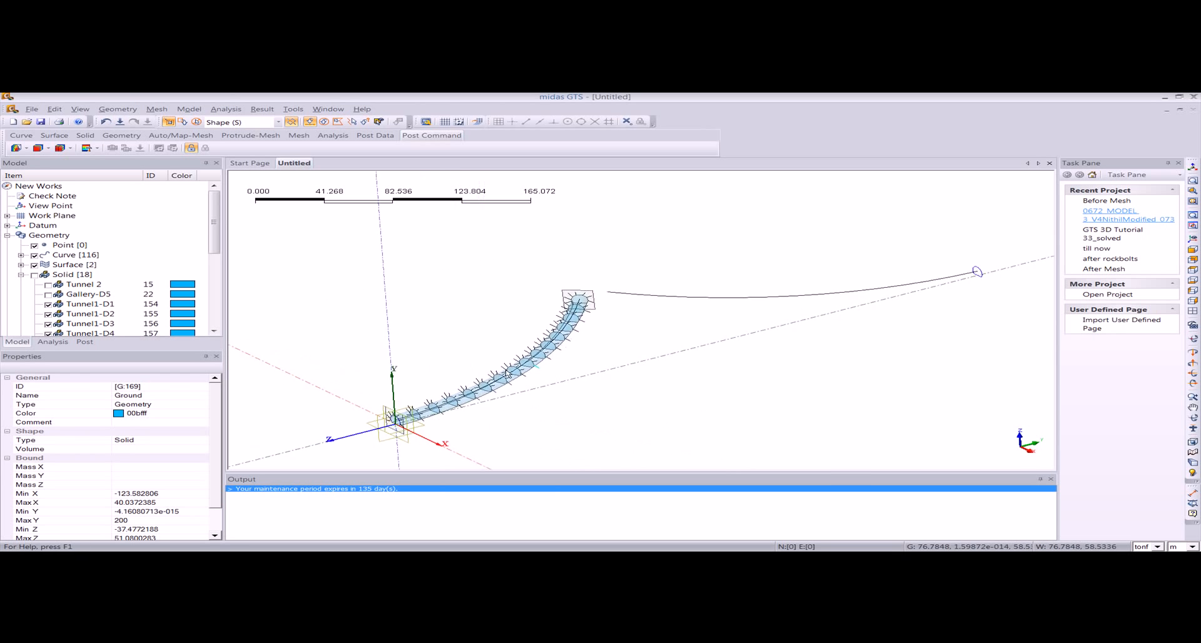
middle_click_drag(548, 379, 609, 432)
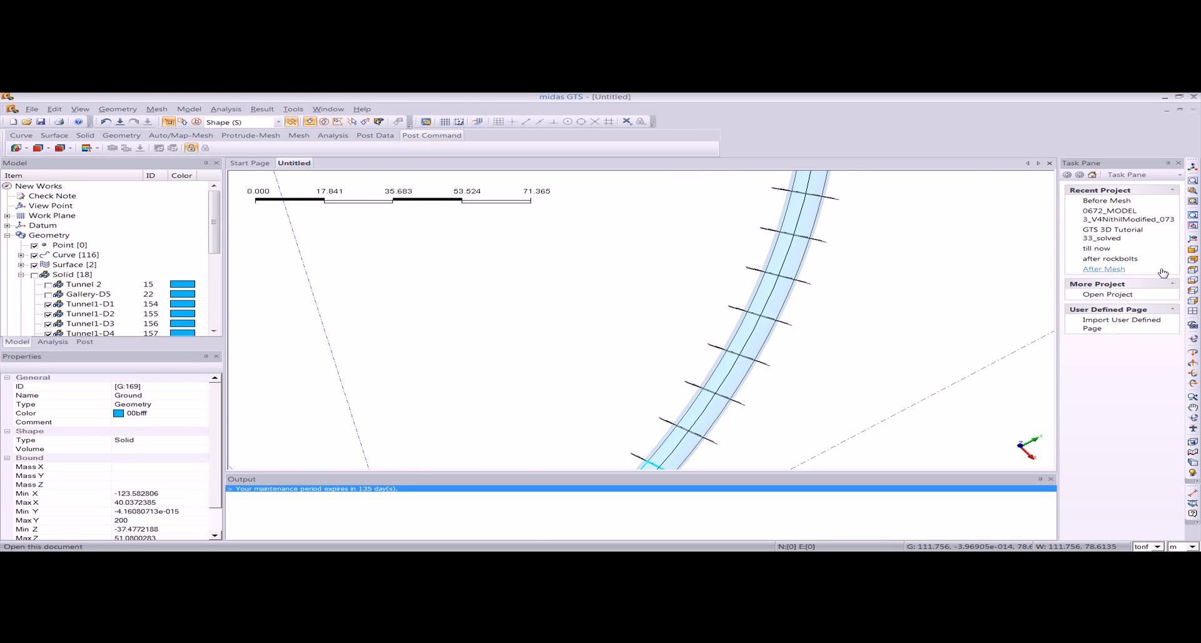
Delete the leftover rectangle surface at the starting end of Tunnel1
left_click(1191, 167)
middle_click_drag(516, 381, 514, 352)
scroll(462, 370, "up", 8)
left_click(430, 308)
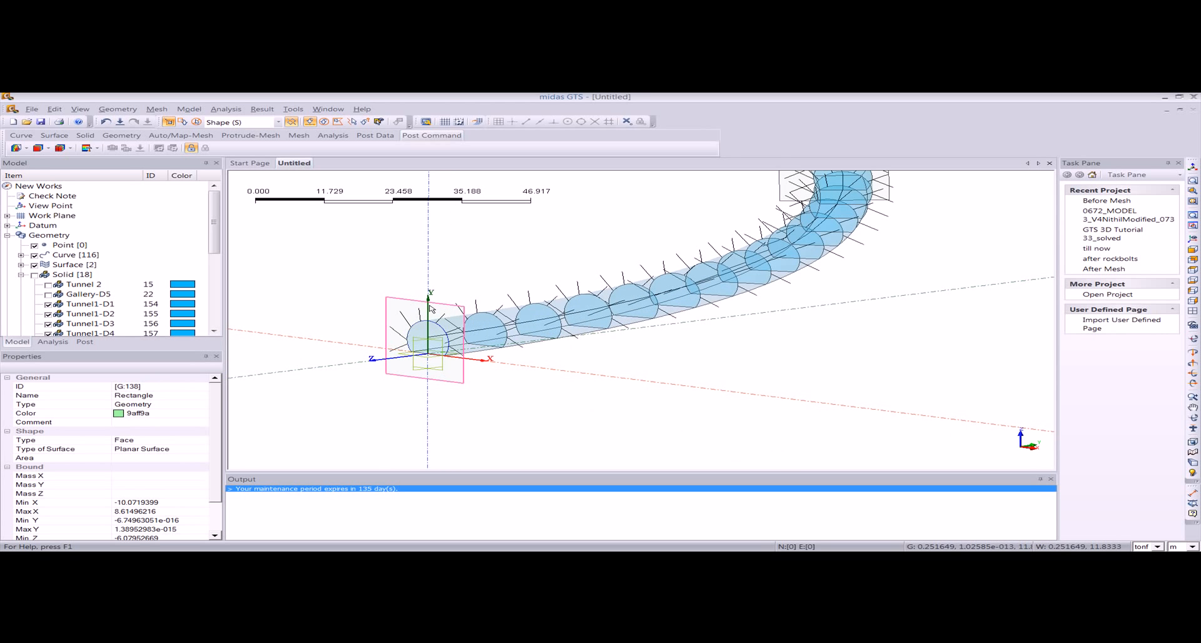
key("Delete")
left_click(585, 360)
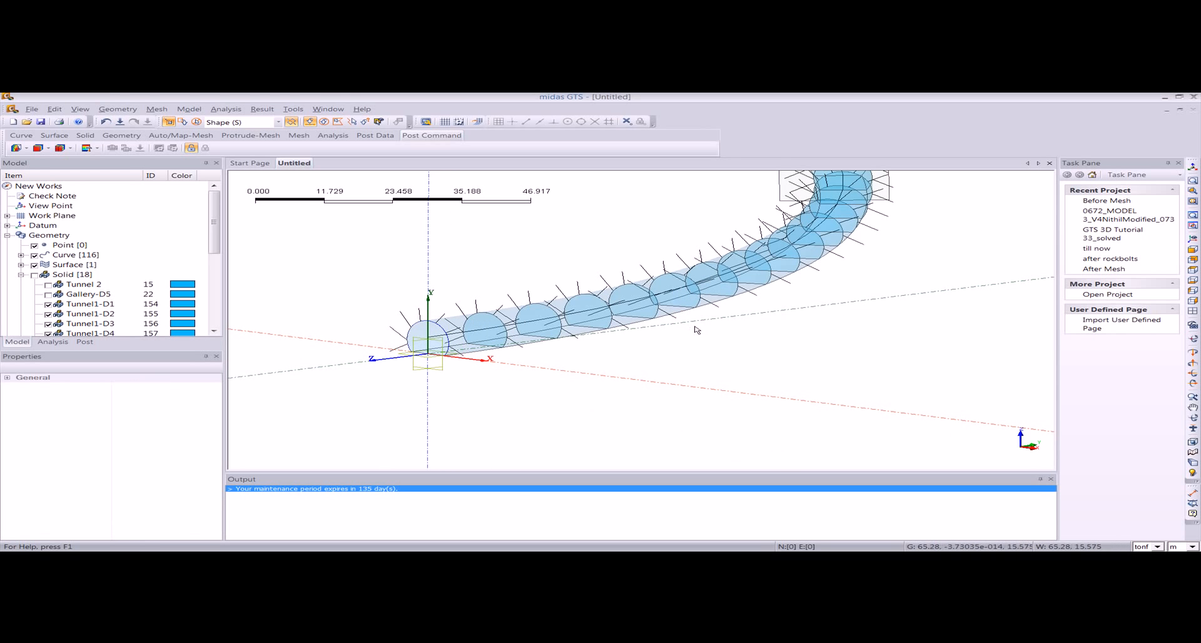
Delete the Rectangle-Sweep15 surface at the far end of Tunnel1
middle_click_drag(696, 329, 655, 330)
left_click(677, 244)
key("Delete")
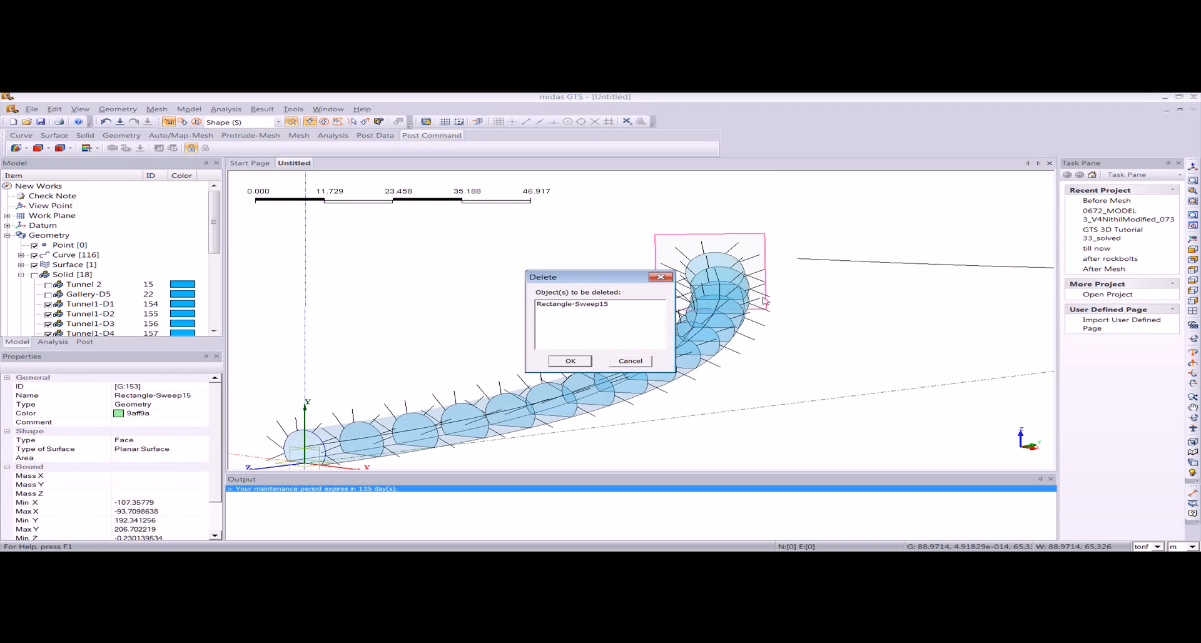
left_click(582, 361)
Inspect the divided tunnel and highlight its first three segments, Tunnel1-D1, Tunnel1-D2 and Tunnel1-D3
left_click(1191, 168)
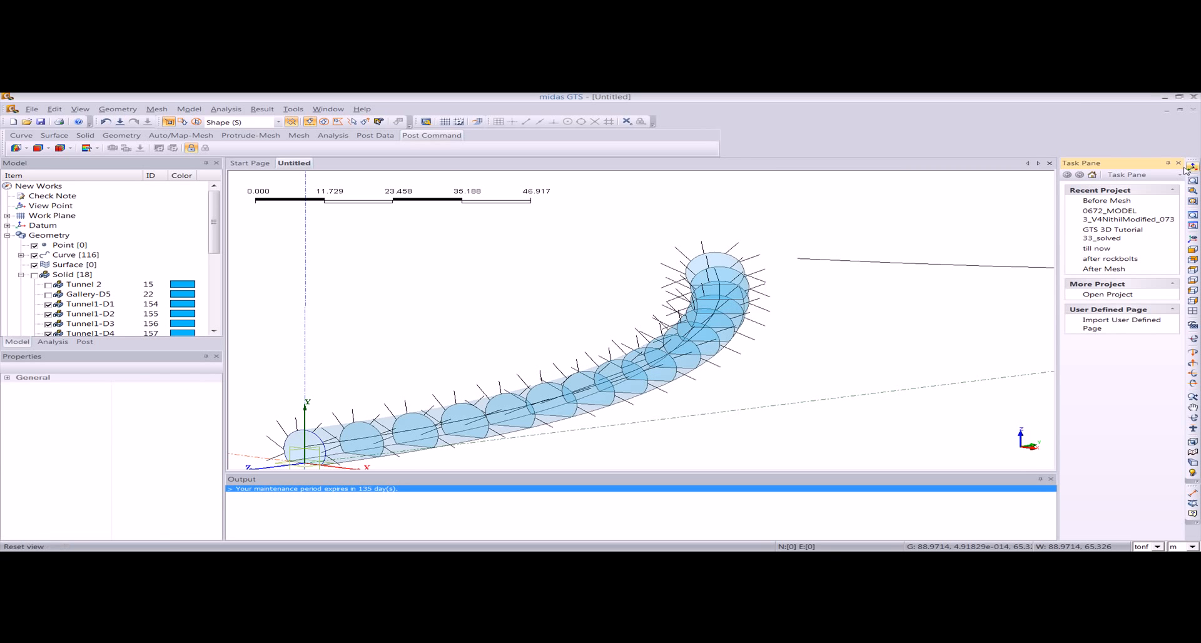
scroll(627, 354, "up", 5)
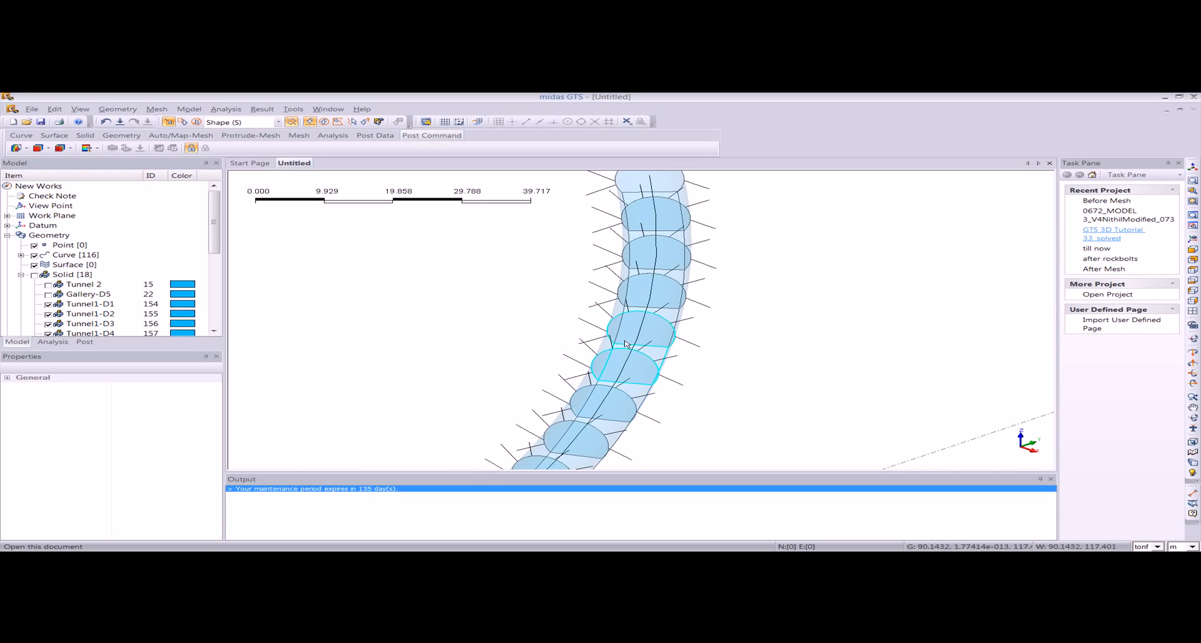
scroll(627, 369, "down", 8)
middle_click_drag(627, 369, 666, 293)
scroll(552, 364, "up", 10)
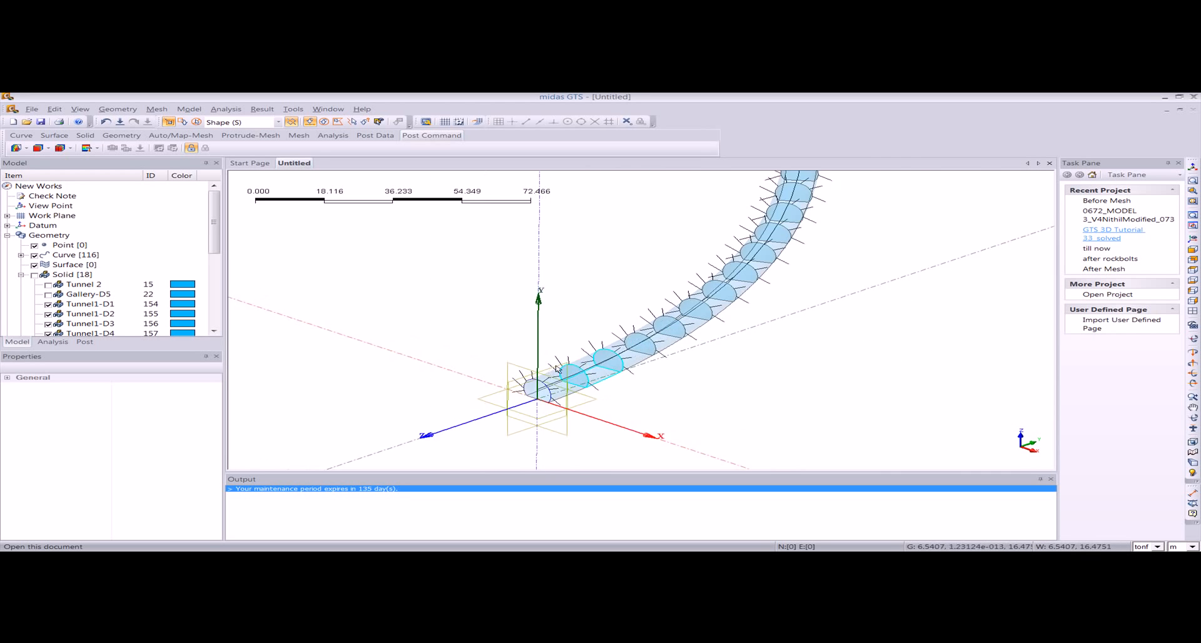
left_click(546, 391)
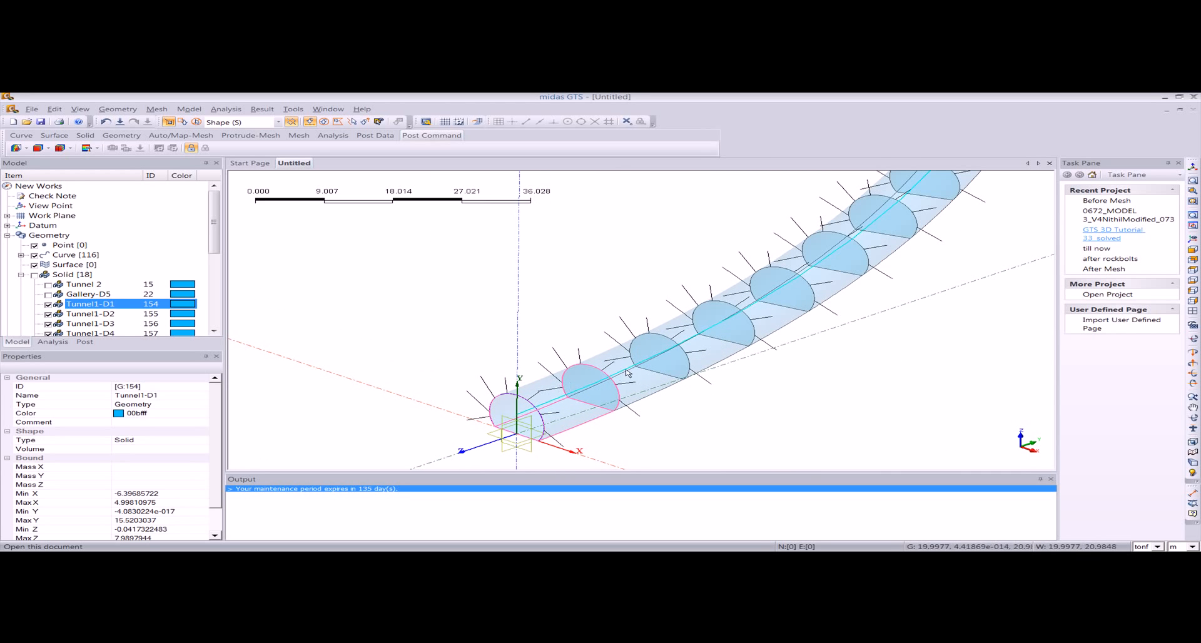
left_click(654, 349)
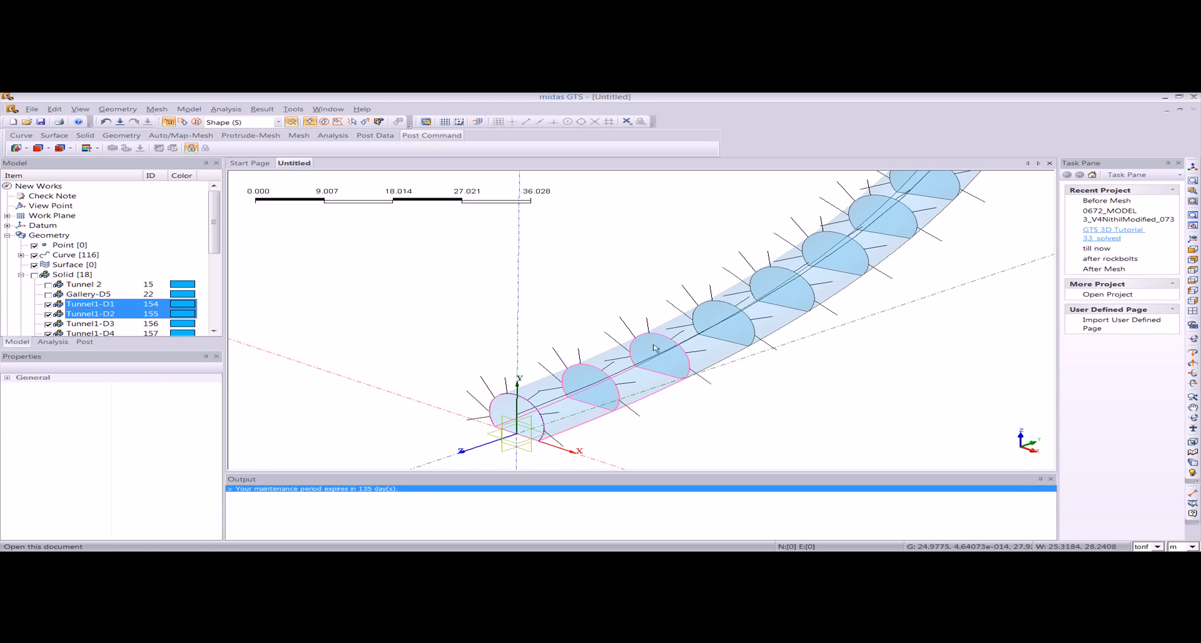
left_click(681, 322)
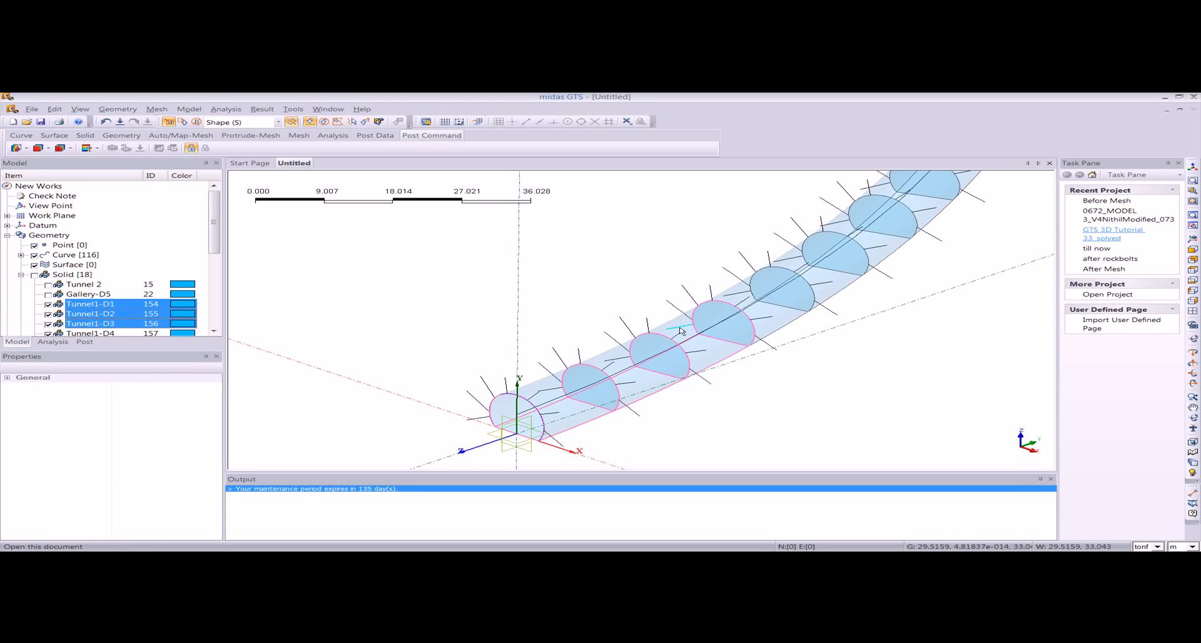
Turn on the display of all solids, including Tunnel 2, the gallery and the ground block
left_click(1193, 168)
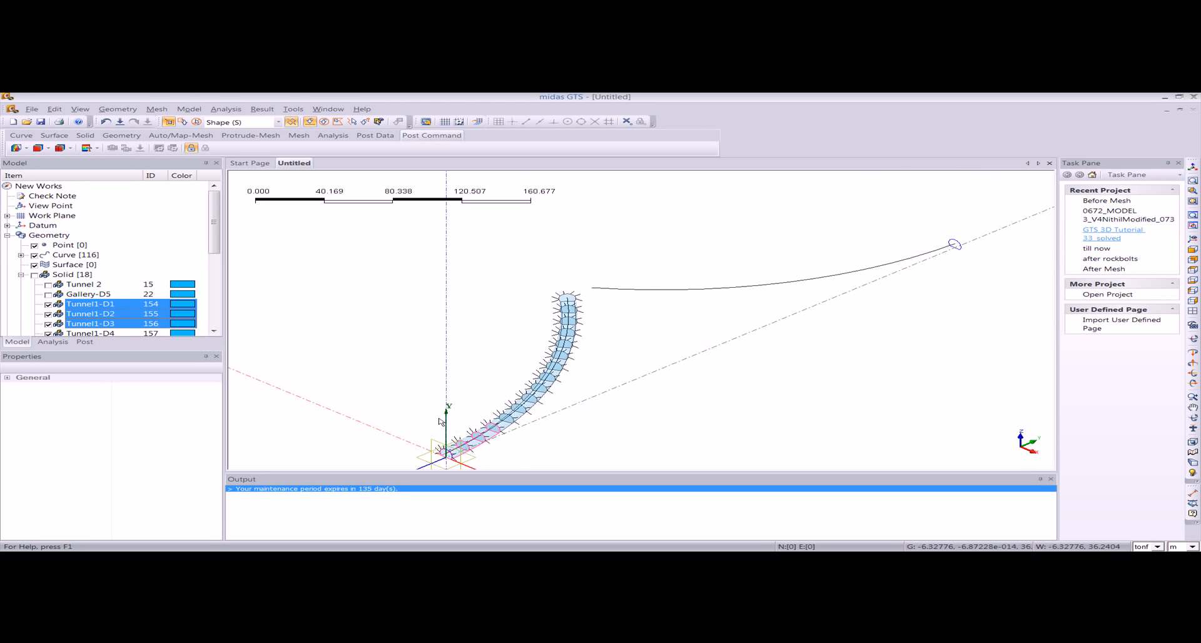
left_click(34, 275)
middle_click_drag(640, 335, 587, 342)
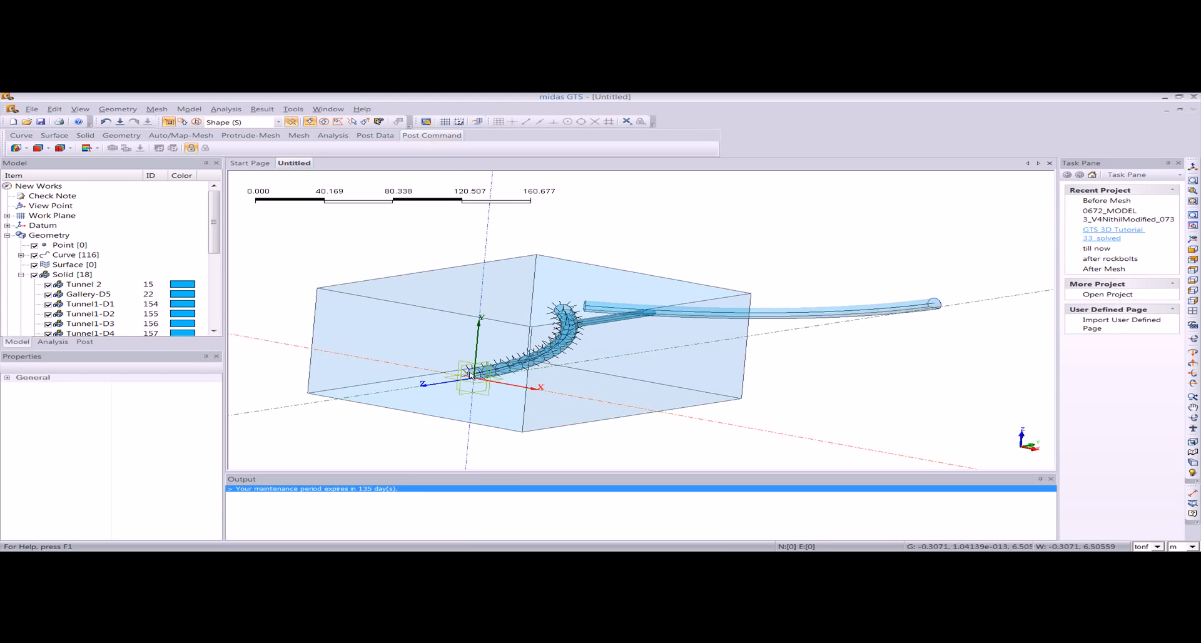
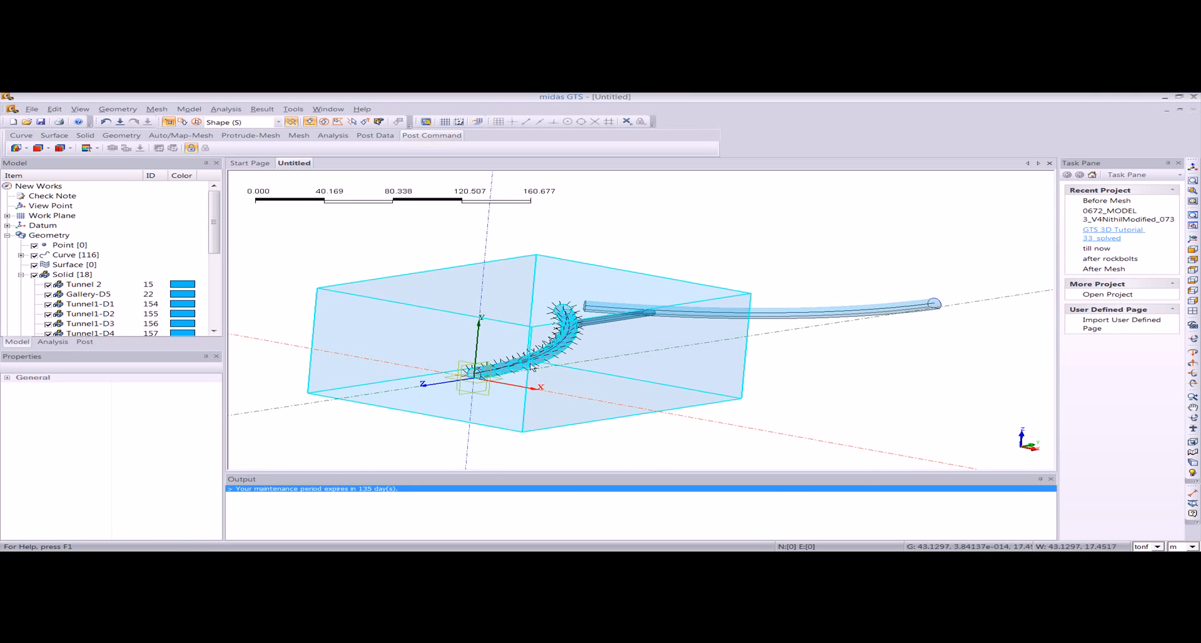
Hide the Ground, Tunnel 2 and Gallery-D5 solids, leaving only the Tunnel1 segments displayed
middle_click_drag(710, 346, 411, 364)
left_click(369, 355)
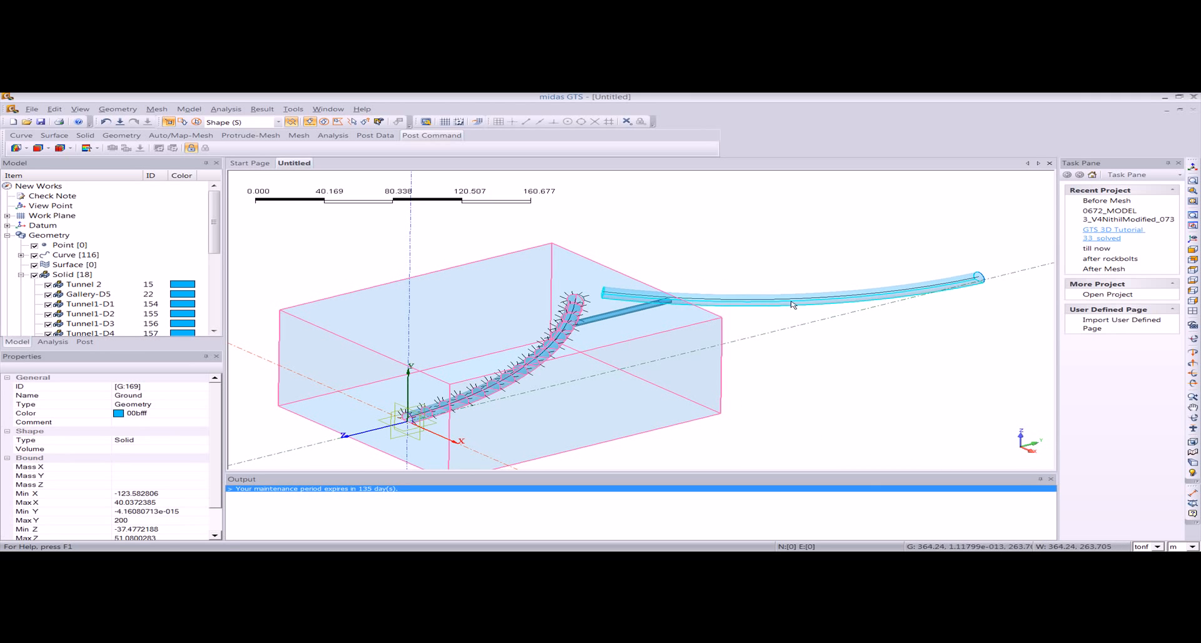
left_click(636, 314)
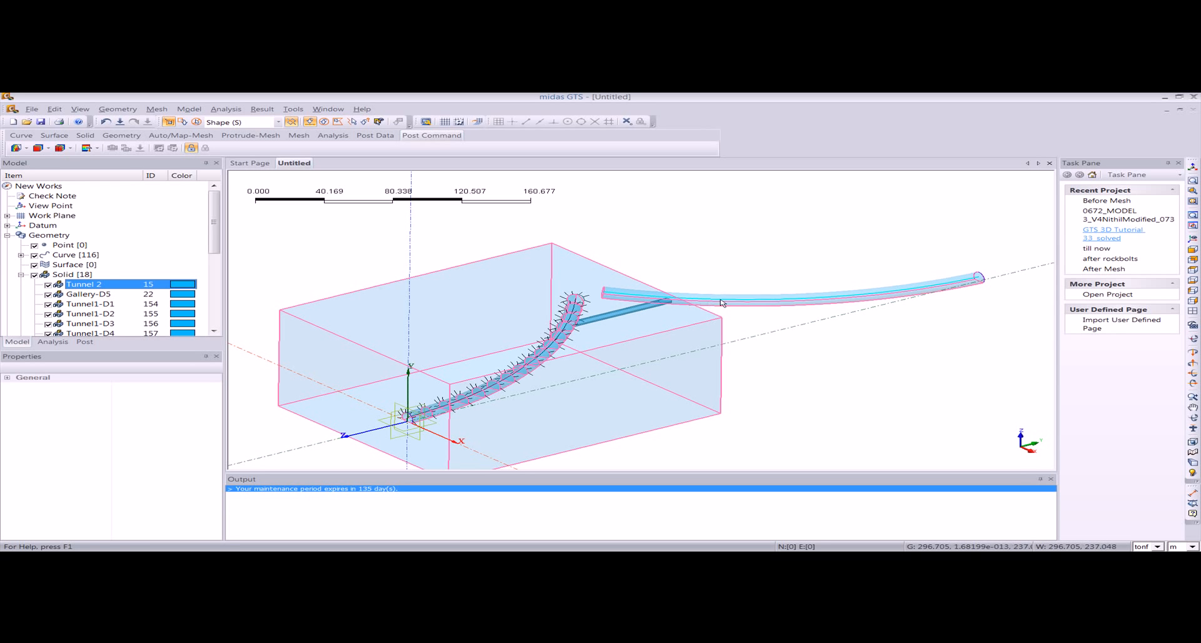
right_click(721, 301)
left_click(734, 332)
left_click(637, 309)
right_click(637, 309)
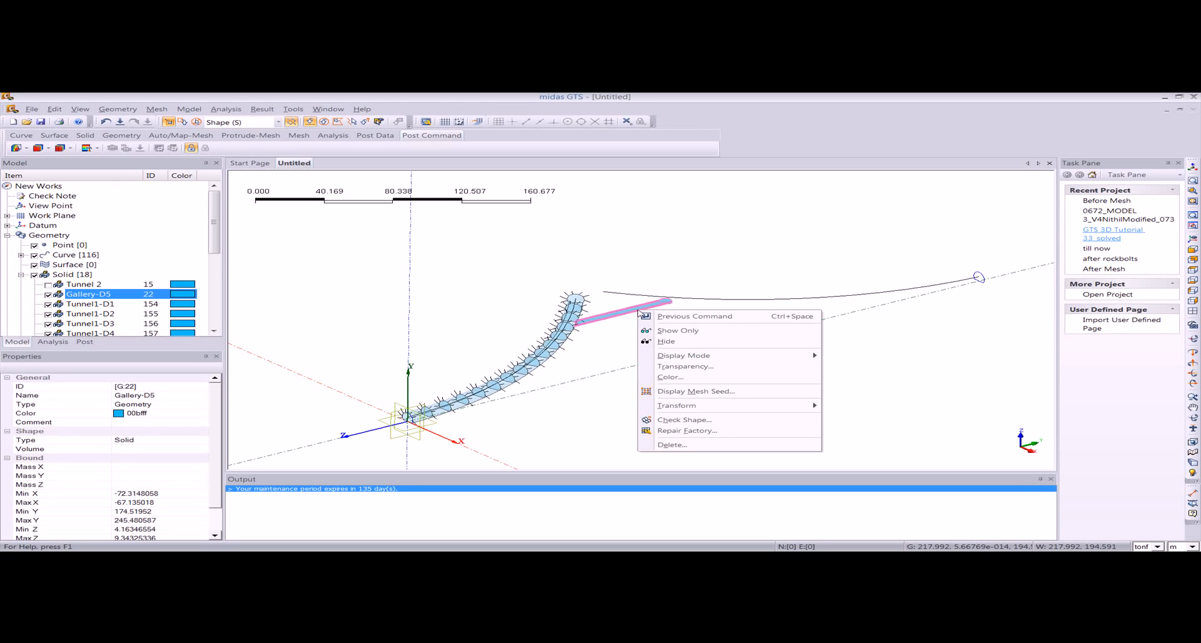
left_click(666, 340)
Set up Auto-Mesh Solid for the 15 Tunnel1 segments with element size 2, attribute 1 and mesh set name Tunnel
scroll(590, 392, "up", 5)
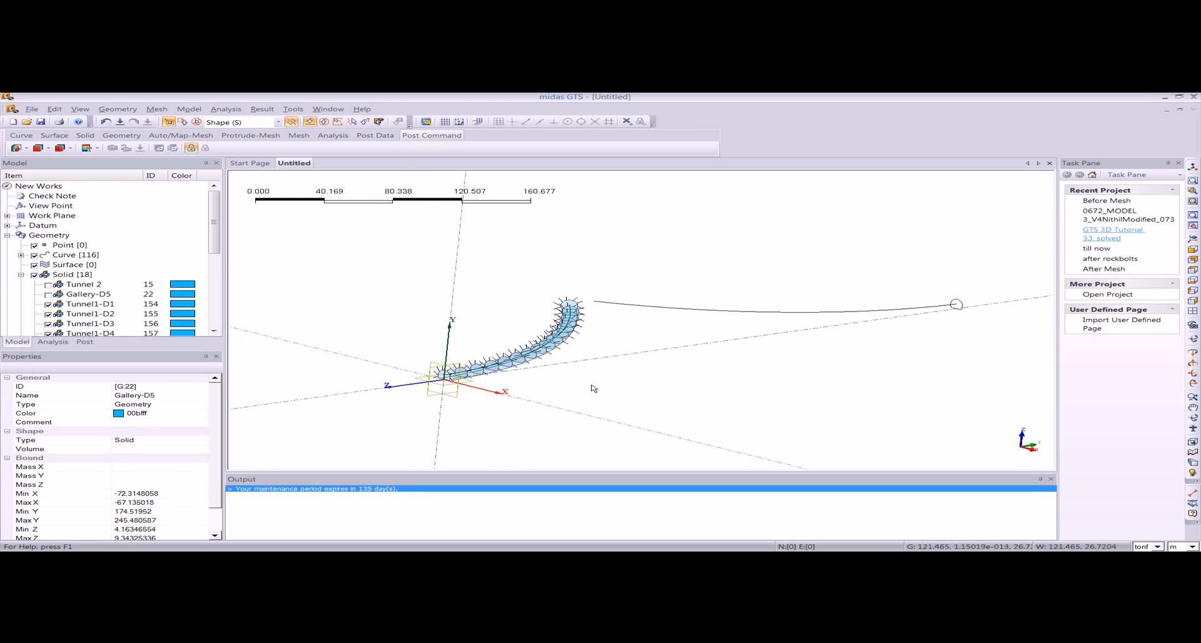
scroll(480, 378, "down", 4)
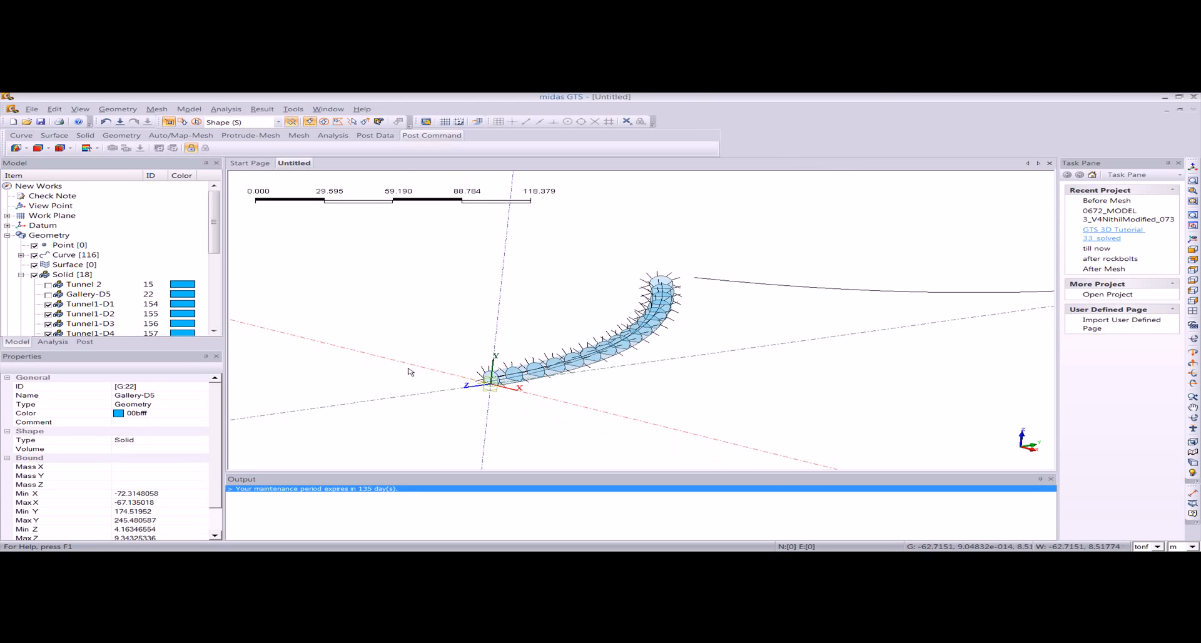
left_click(150, 113)
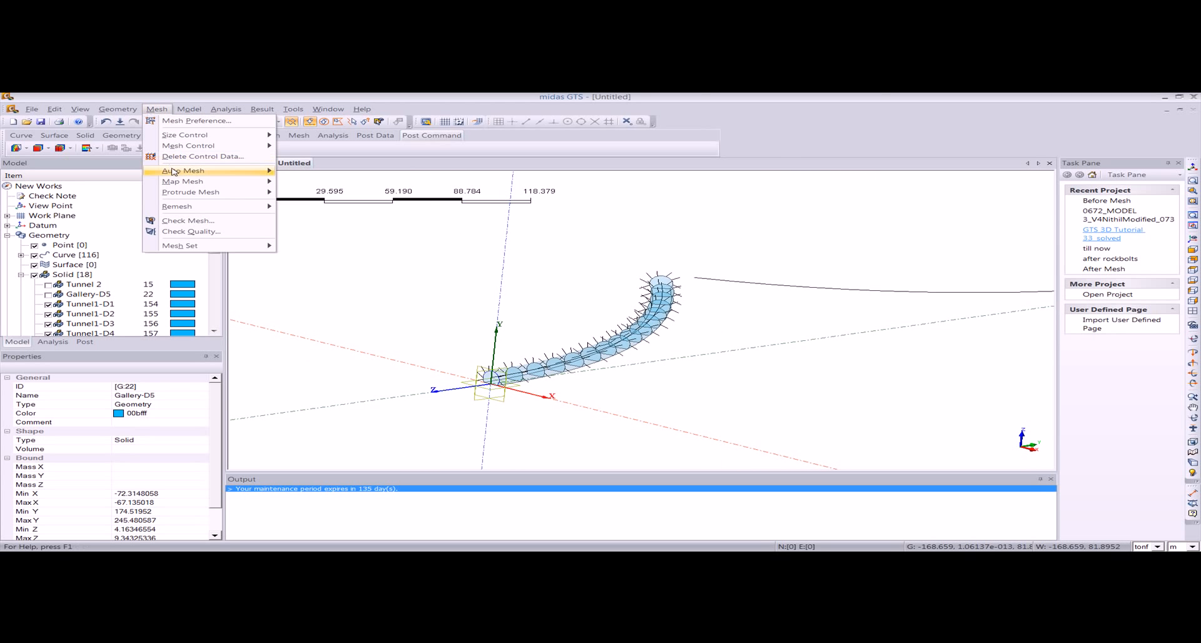
mouse_move(250, 170)
left_click(289, 193)
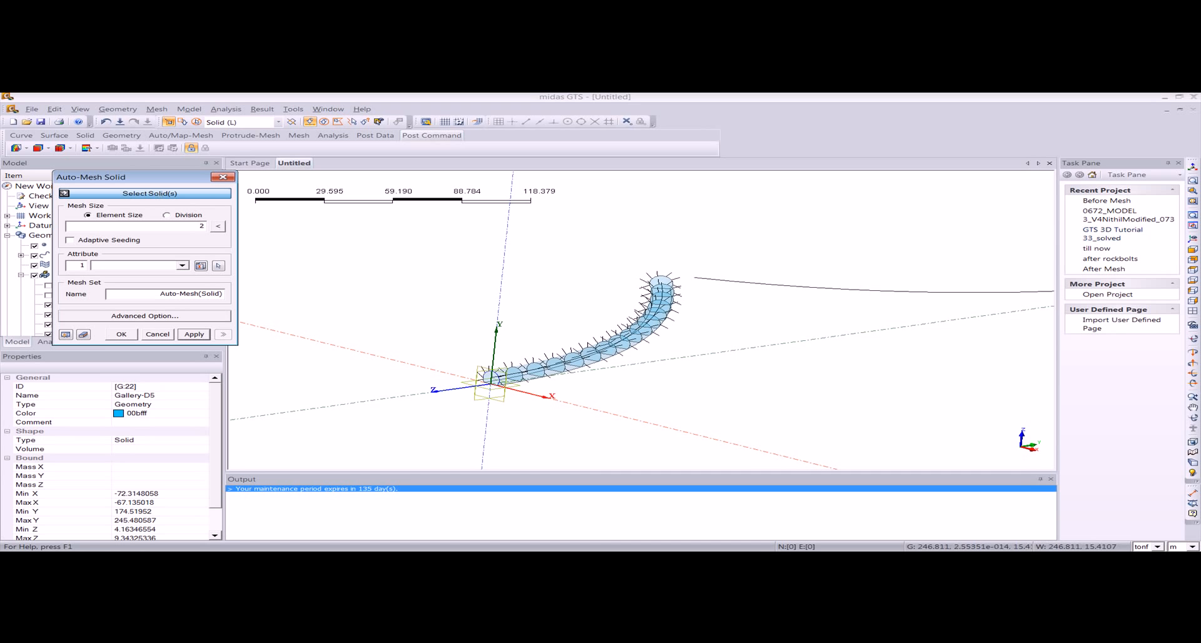
left_click_drag(408, 239, 741, 432)
double_click(196, 294)
type("Tunnel")
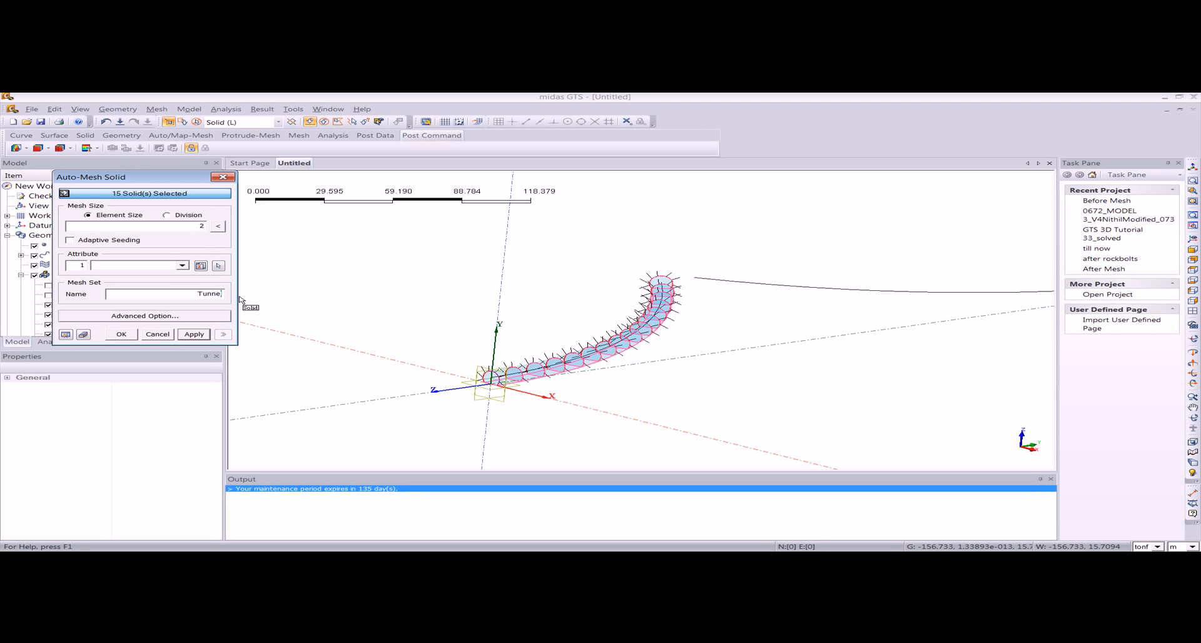
Preview the mesh seeds along the Tunnel1 segments and generate their solid mesh
left_click(68, 336)
middle_click_drag(498, 354, 624, 345)
scroll(624, 345, "up", 5)
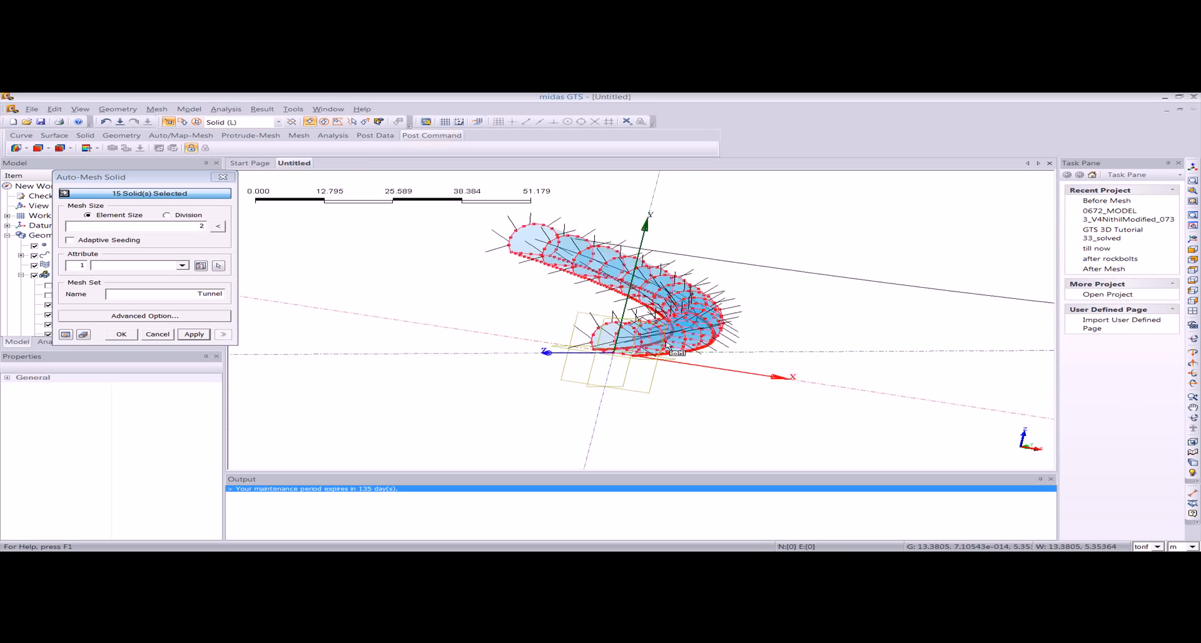
middle_click_drag(489, 333, 683, 323)
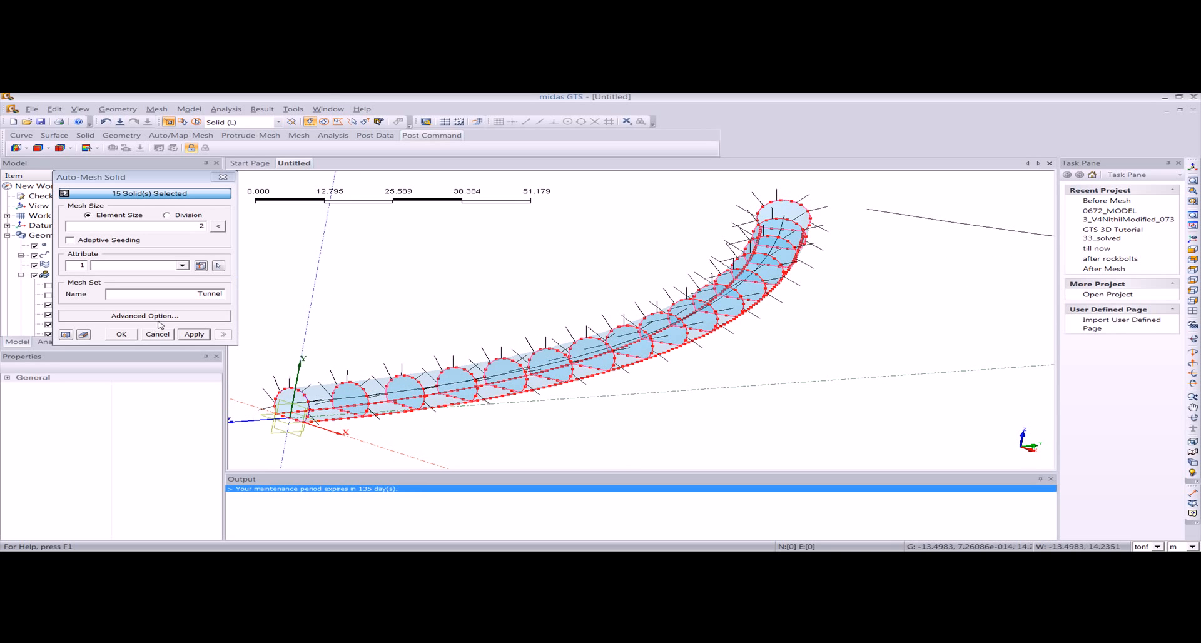
left_click(129, 335)
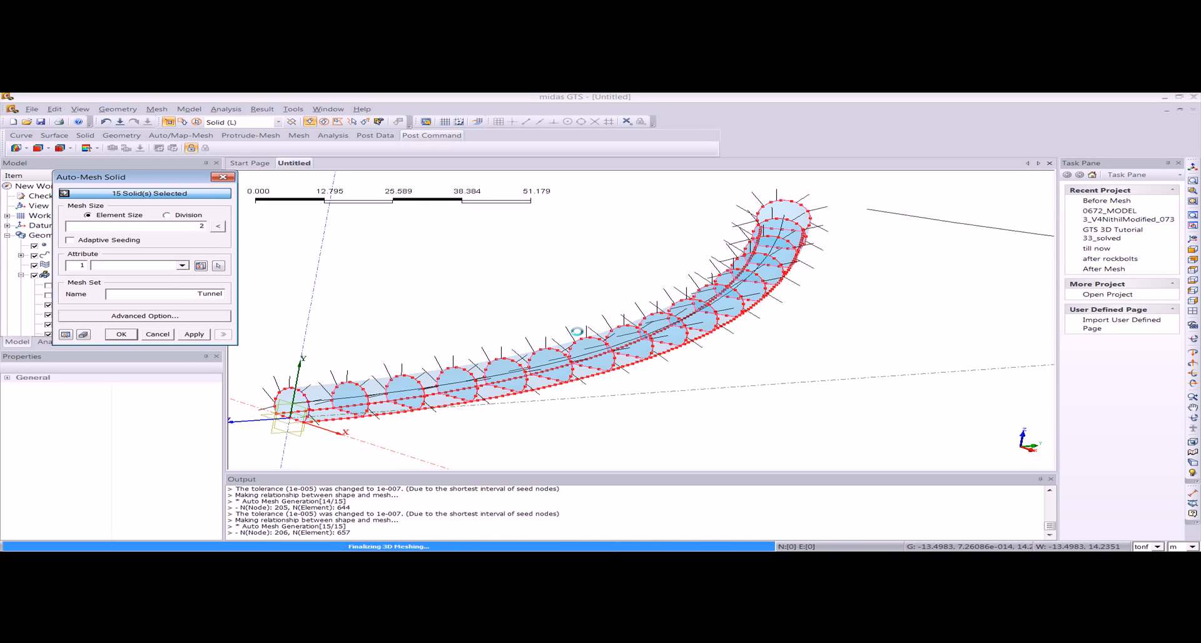
Turn on the display of the Ground solid around the meshed tunnel
left_click(1192, 166)
middle_click_drag(633, 303, 648, 270)
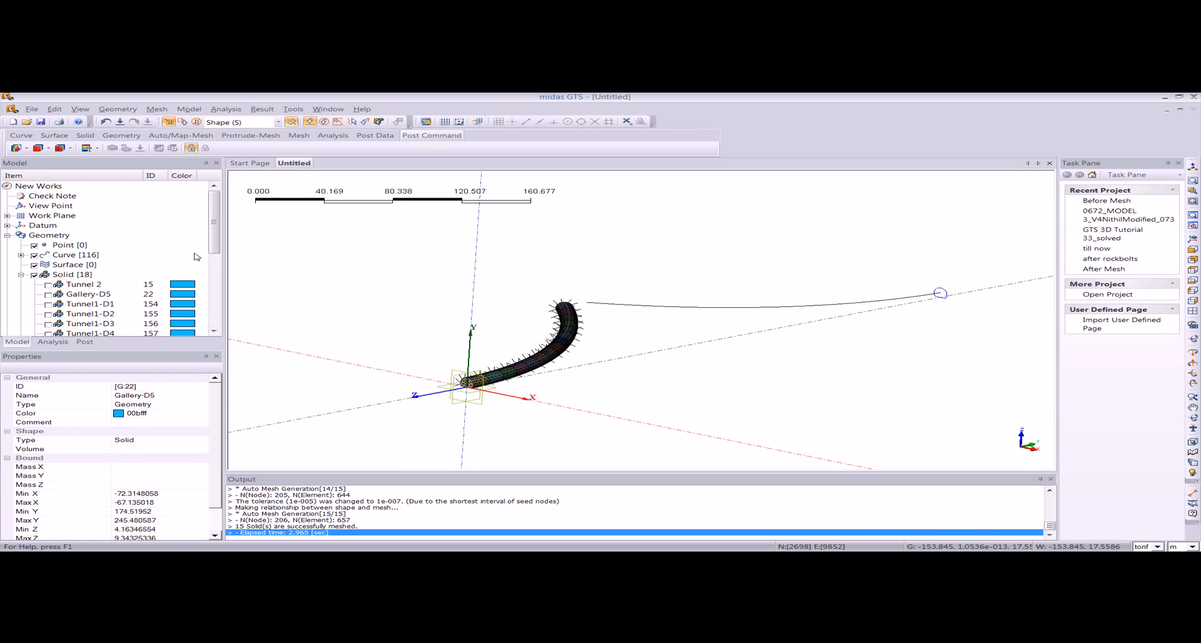
scroll(197, 256, "down", 5)
left_click(49, 295)
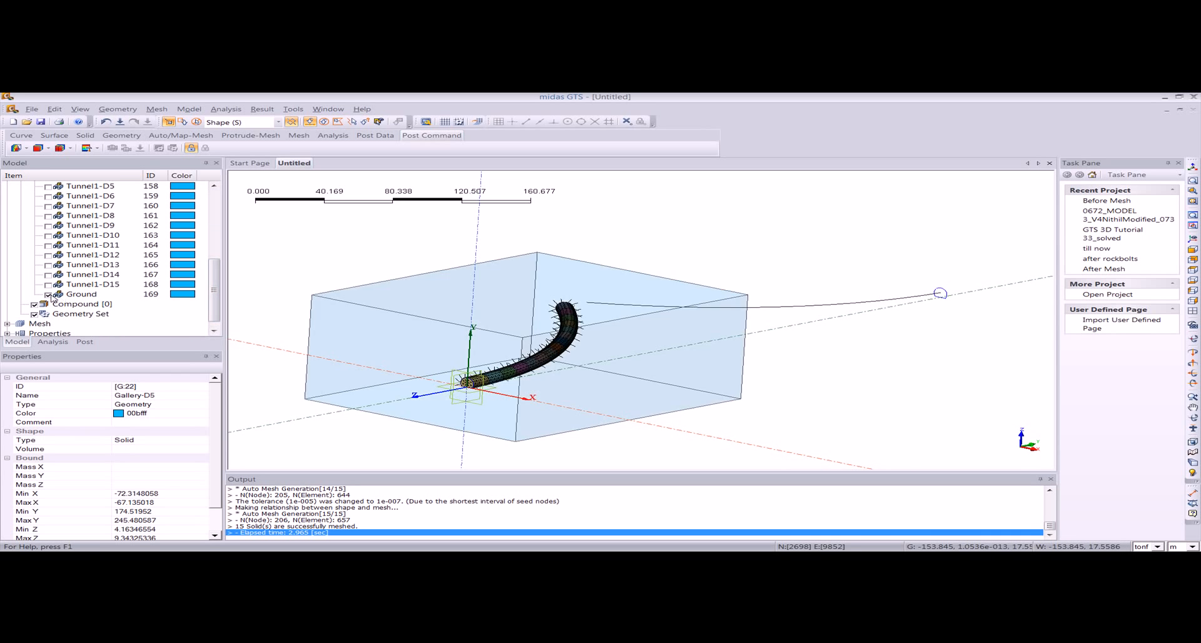
Auto-mesh the Ground solid with element size 10, attribute 1 and mesh set name Ground, and close the meshing dialog
left_click(156, 109)
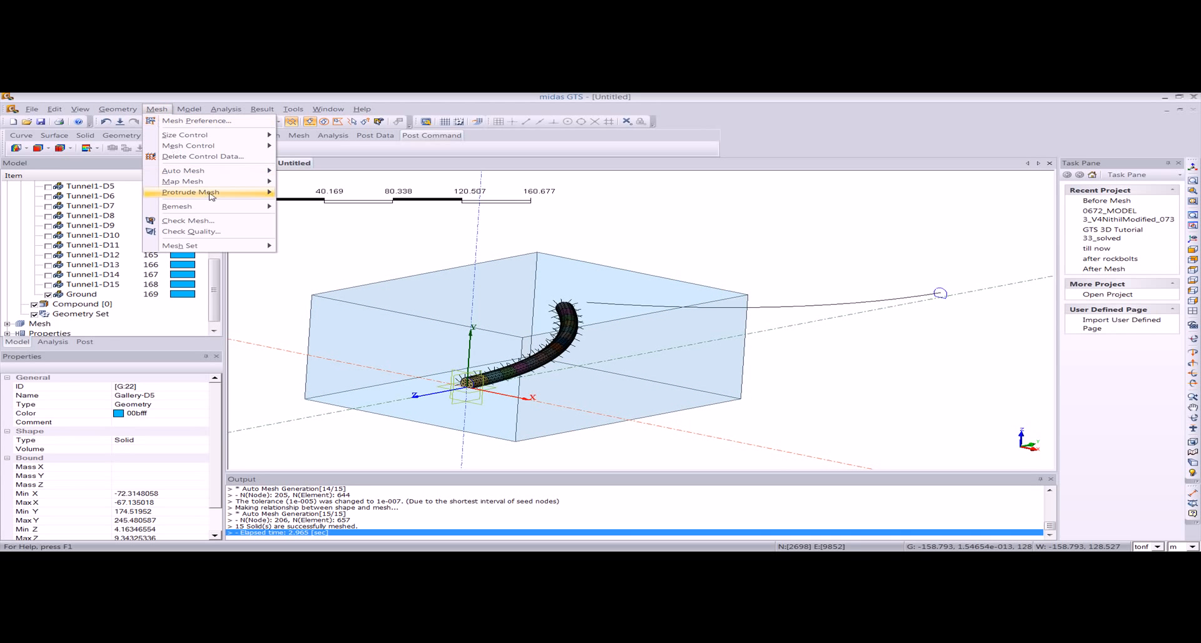
mouse_move(188, 171)
left_click(312, 193)
left_click(380, 299)
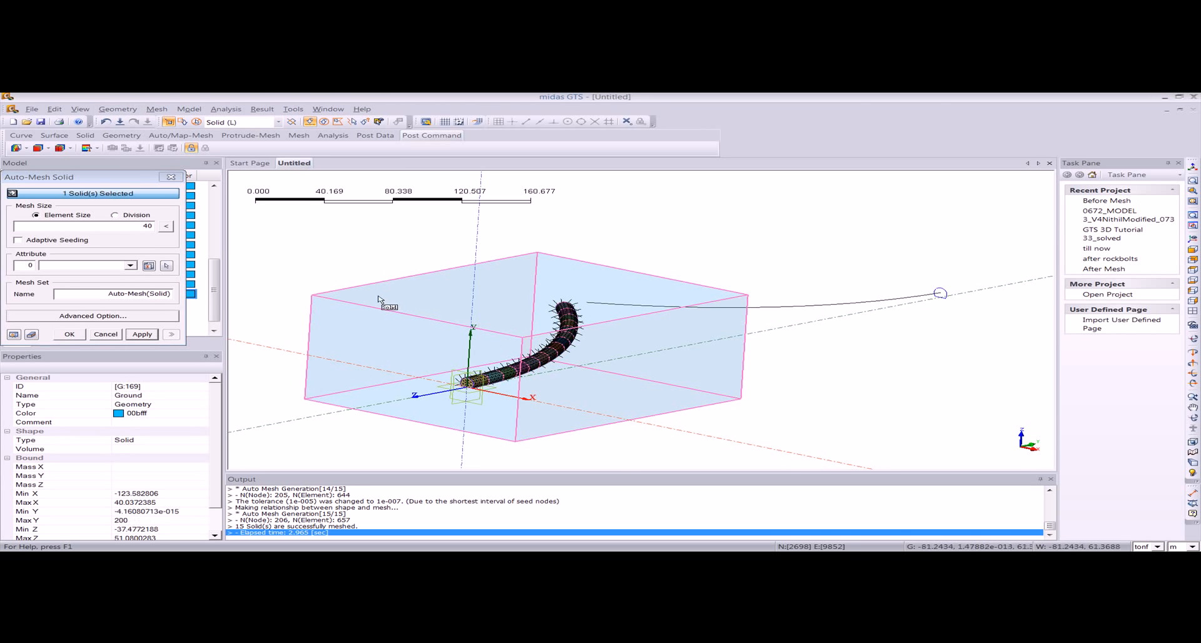
left_click_drag(138, 210, 191, 208)
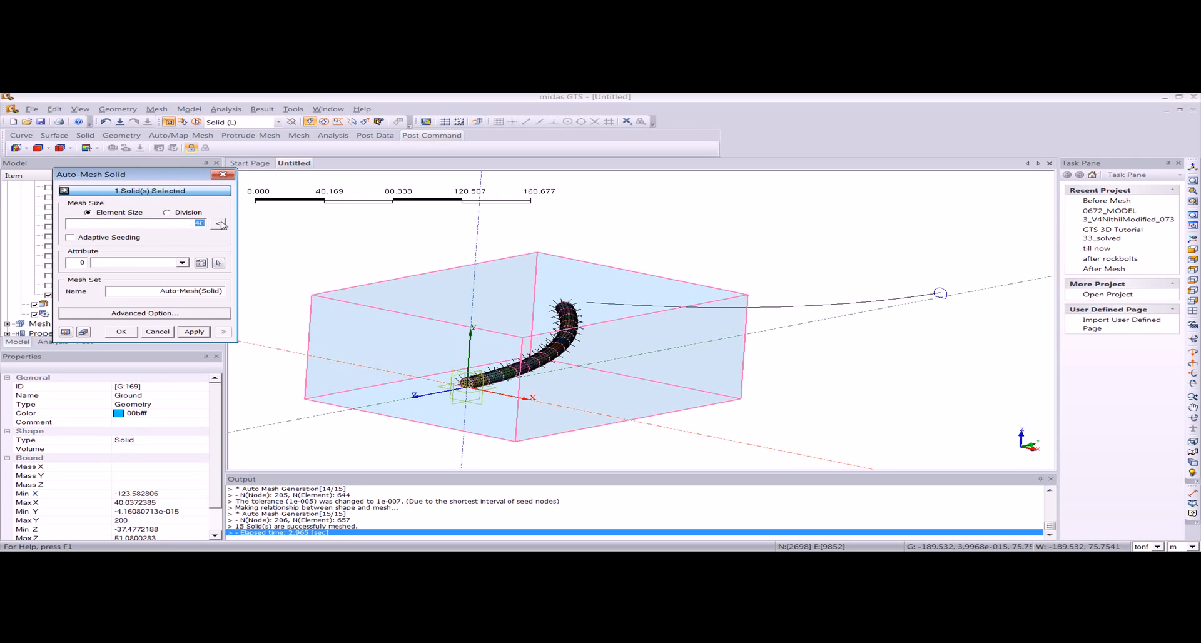
type("10")
double_click(147, 294)
type("Ground")
middle_click_drag(419, 339, 445, 331)
left_click(193, 332)
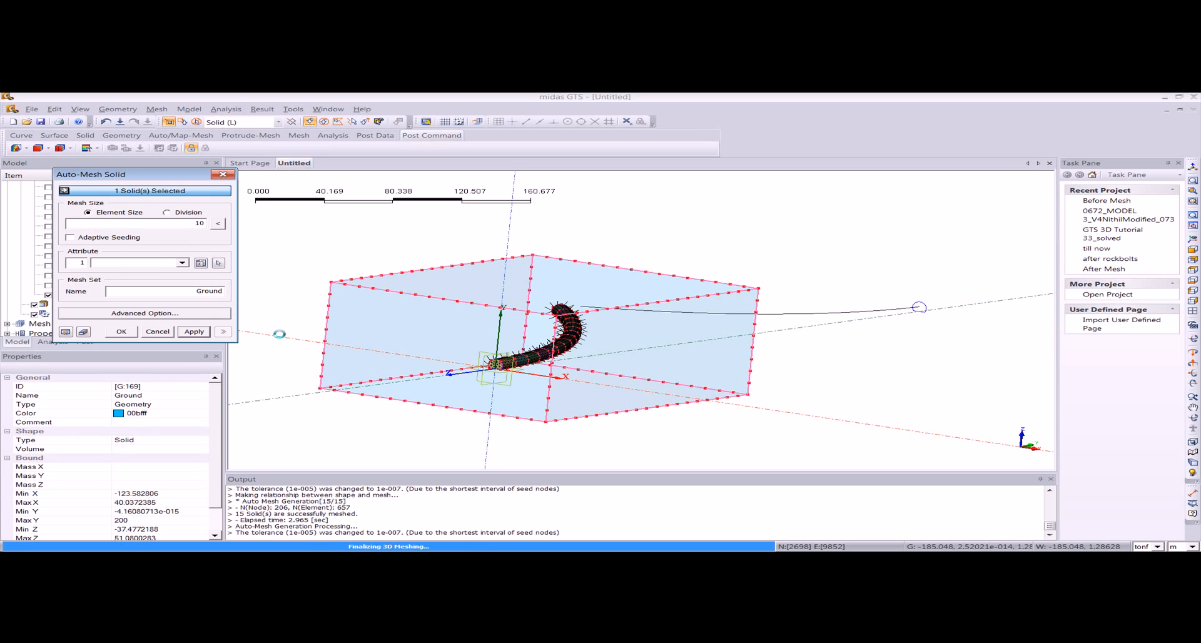
left_click(223, 174)
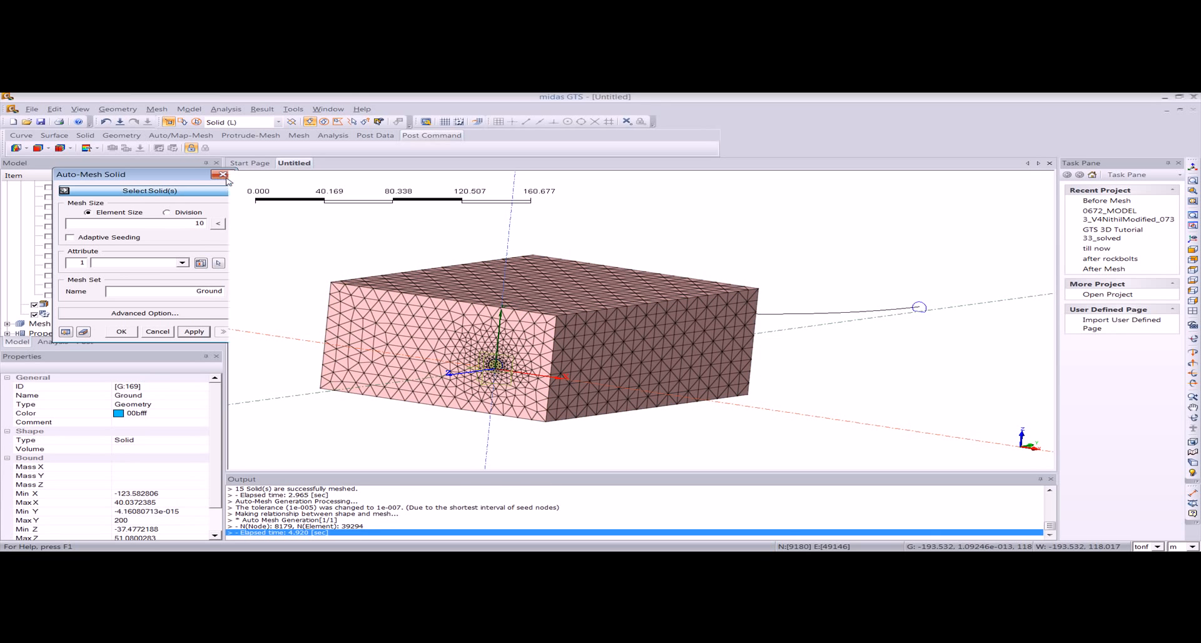
Inspect the ground mesh around the tunnel portal and review the list of generated mesh sets in the model tree
middle_click_drag(473, 351, 501, 344)
scroll(501, 347, "up", 5)
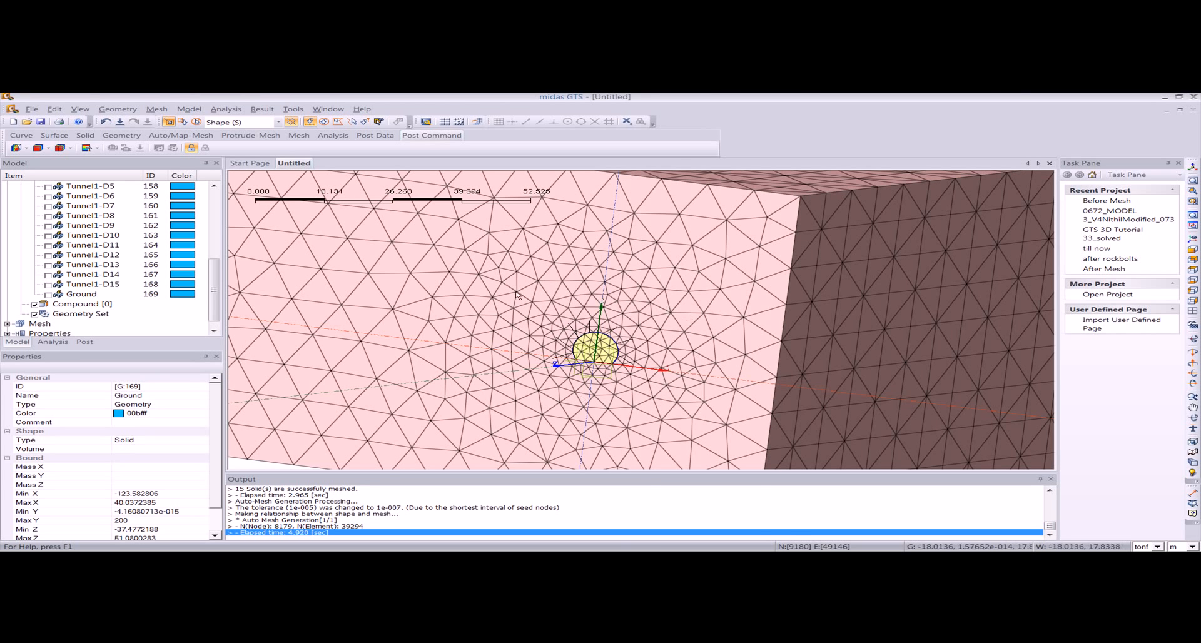
scroll(597, 293, "down", 3)
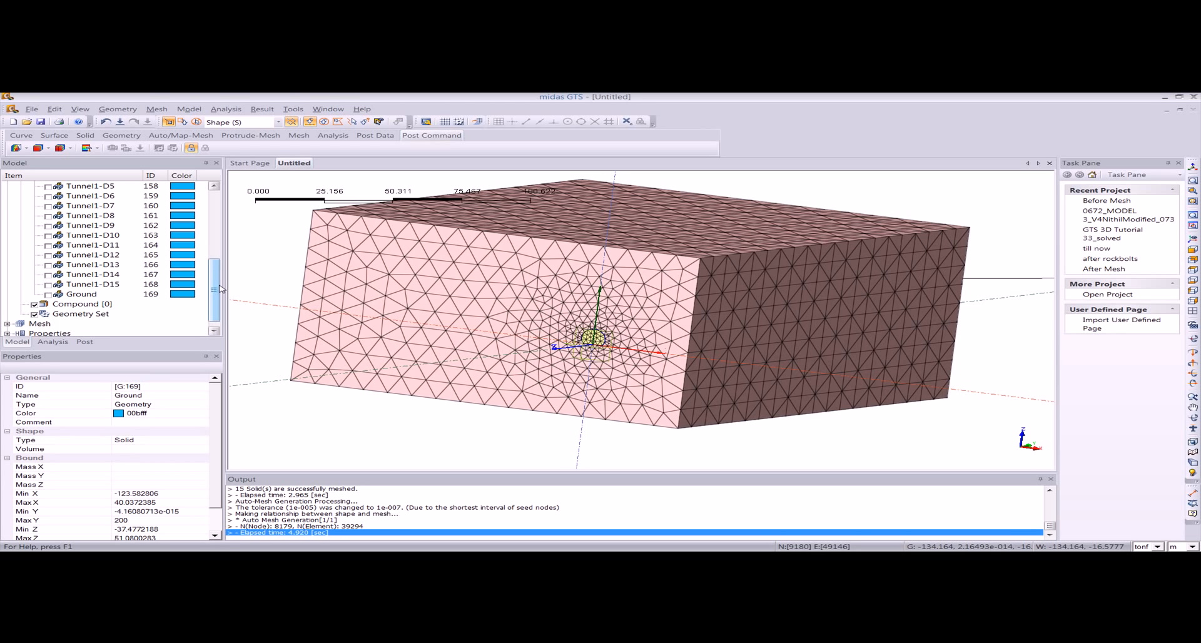
left_click(8, 323)
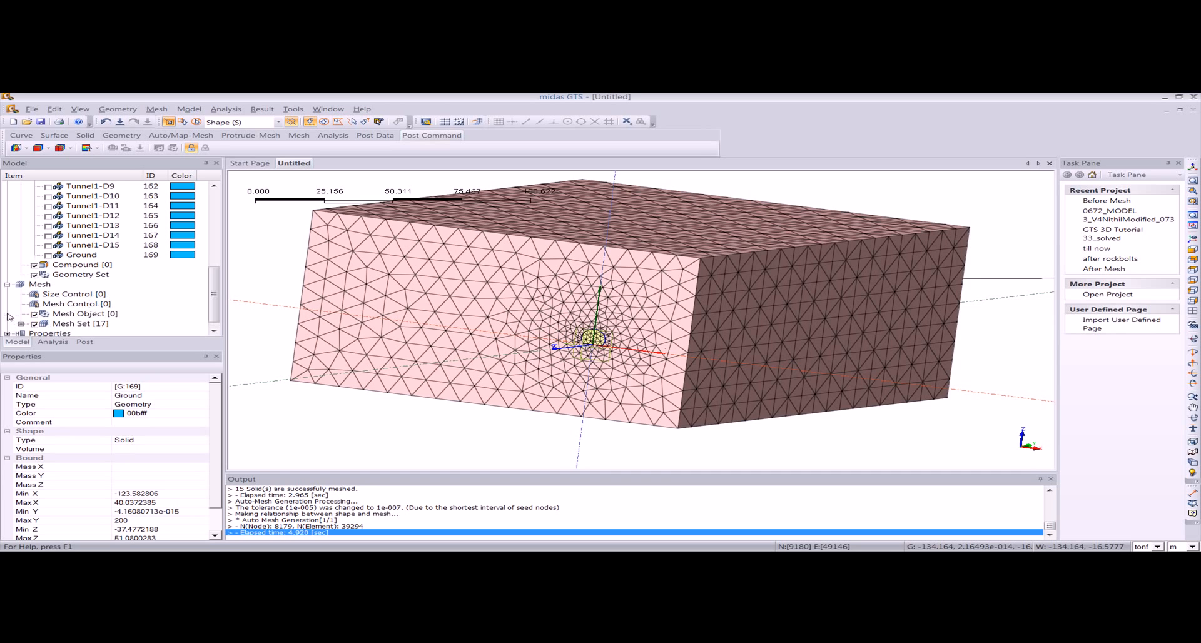
scroll(208, 287, "down", 1)
left_click(21, 314)
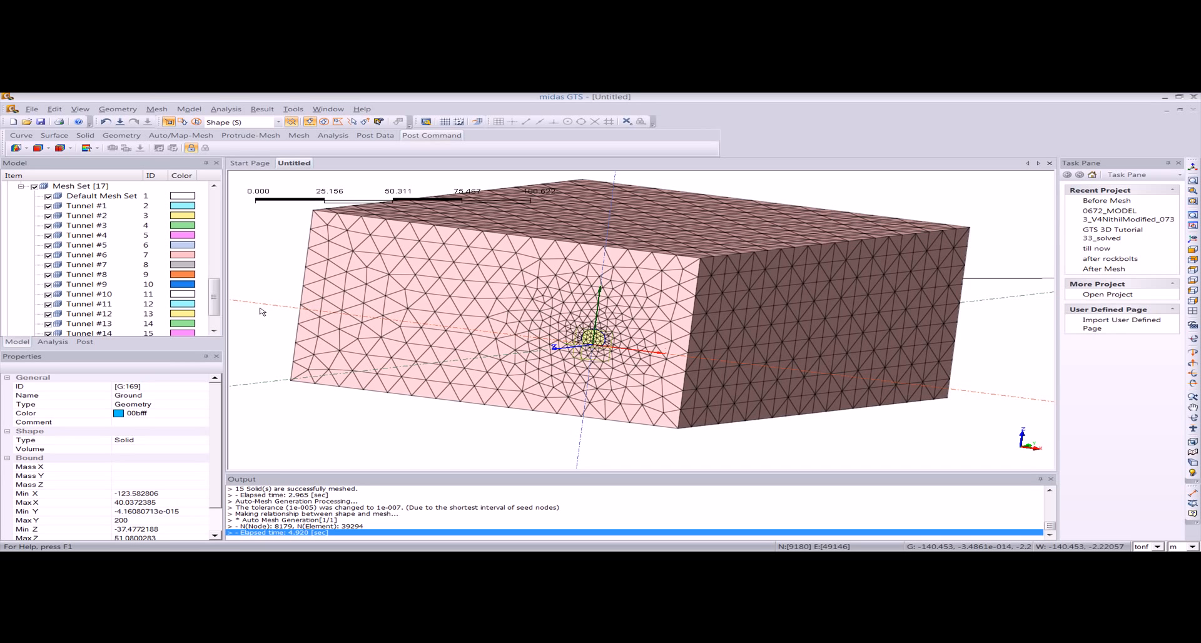
scroll(211, 298, "down", 2)
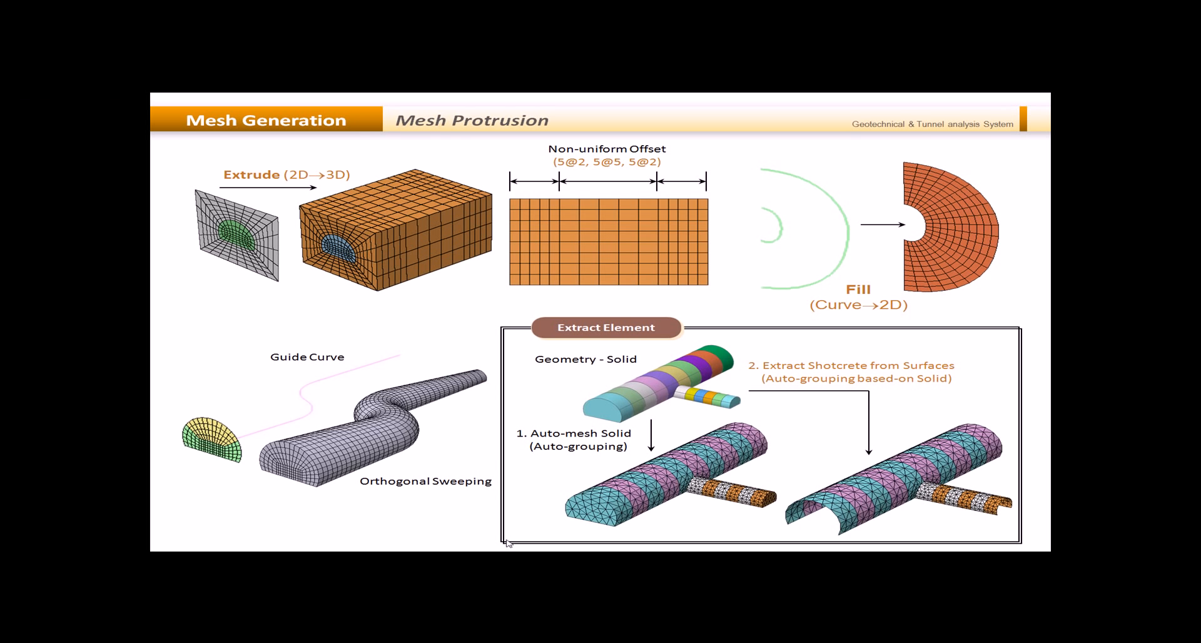
left_click(533, 328)
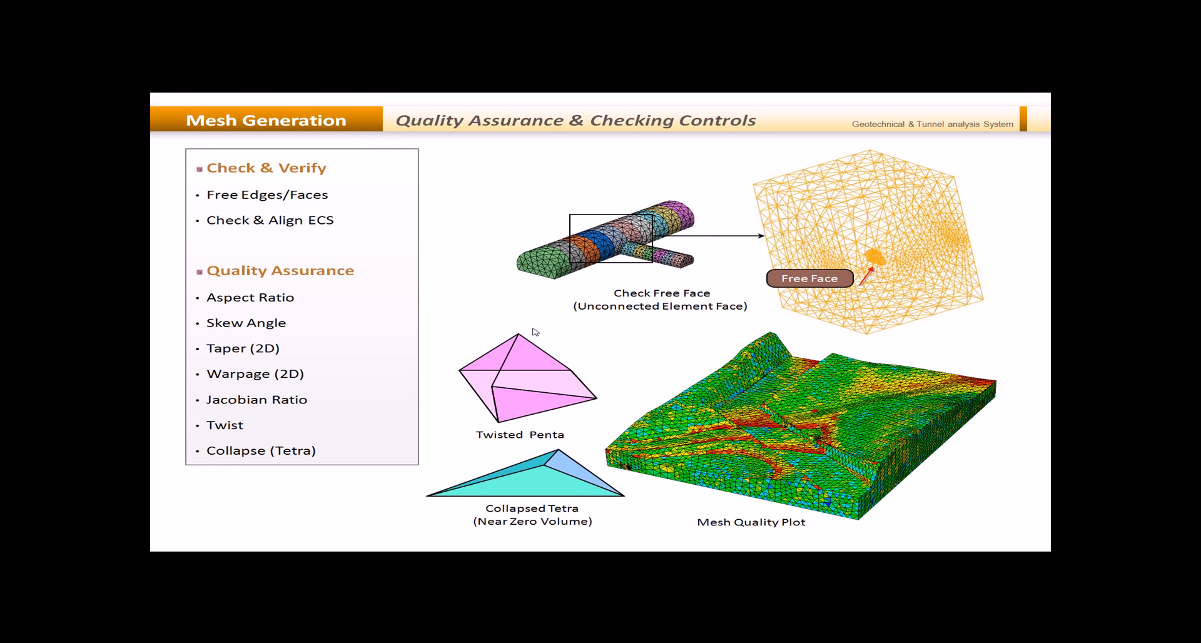
key("Left")
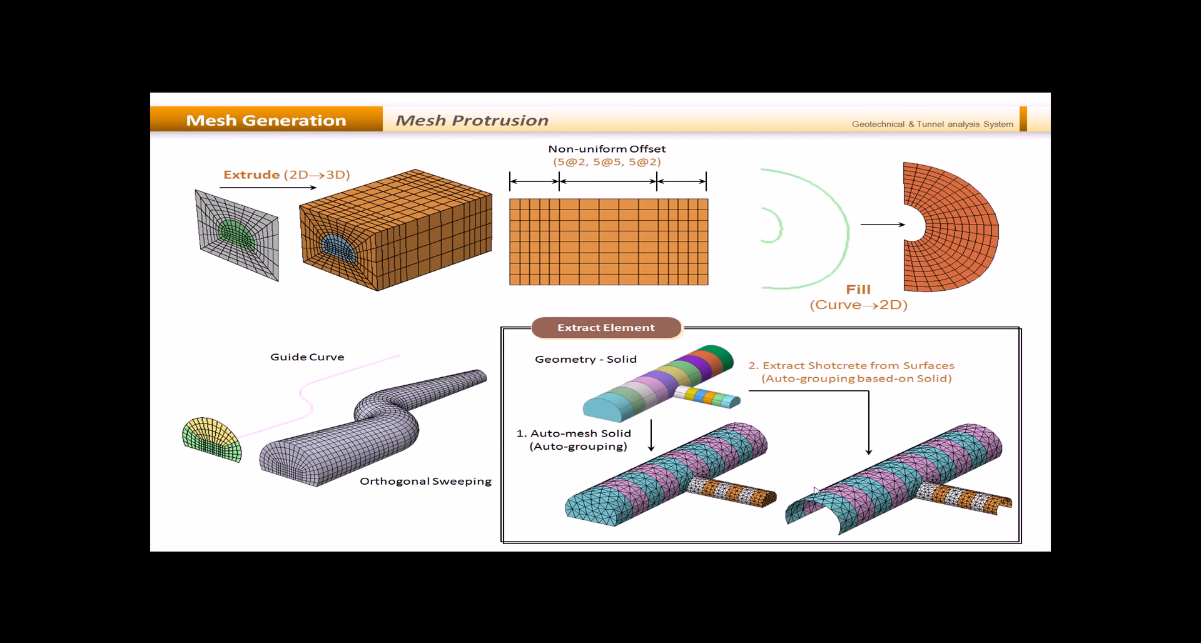
Switch back to midas GTS and hide all mesh sets in the model
key("alt+Tab")
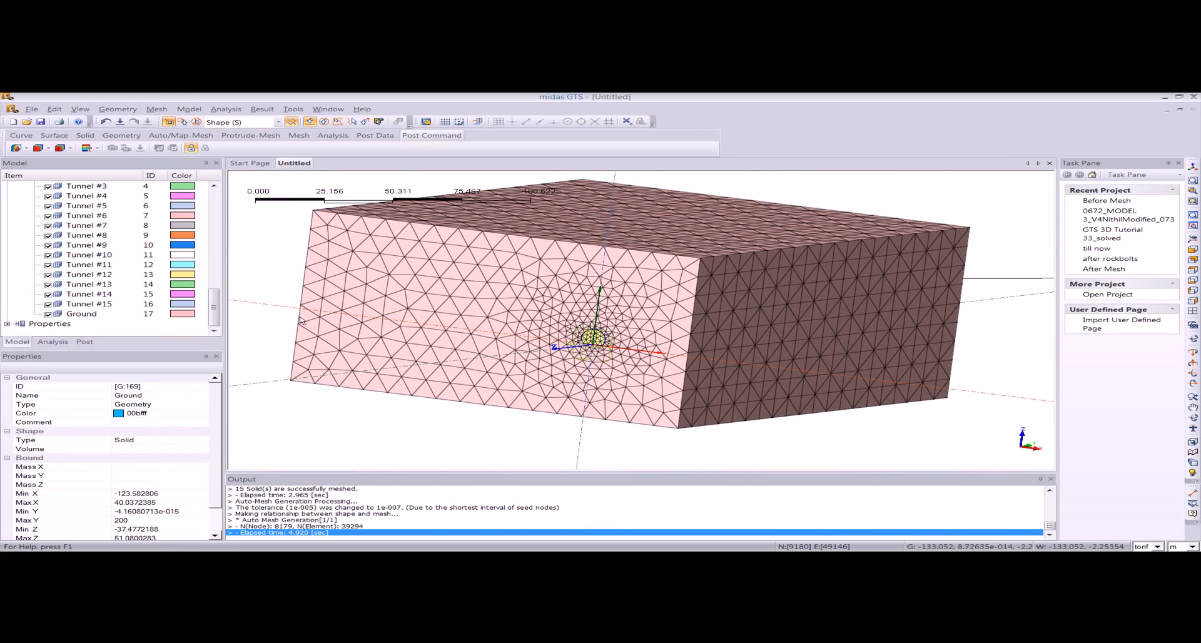
scroll(218, 304, "up", 3)
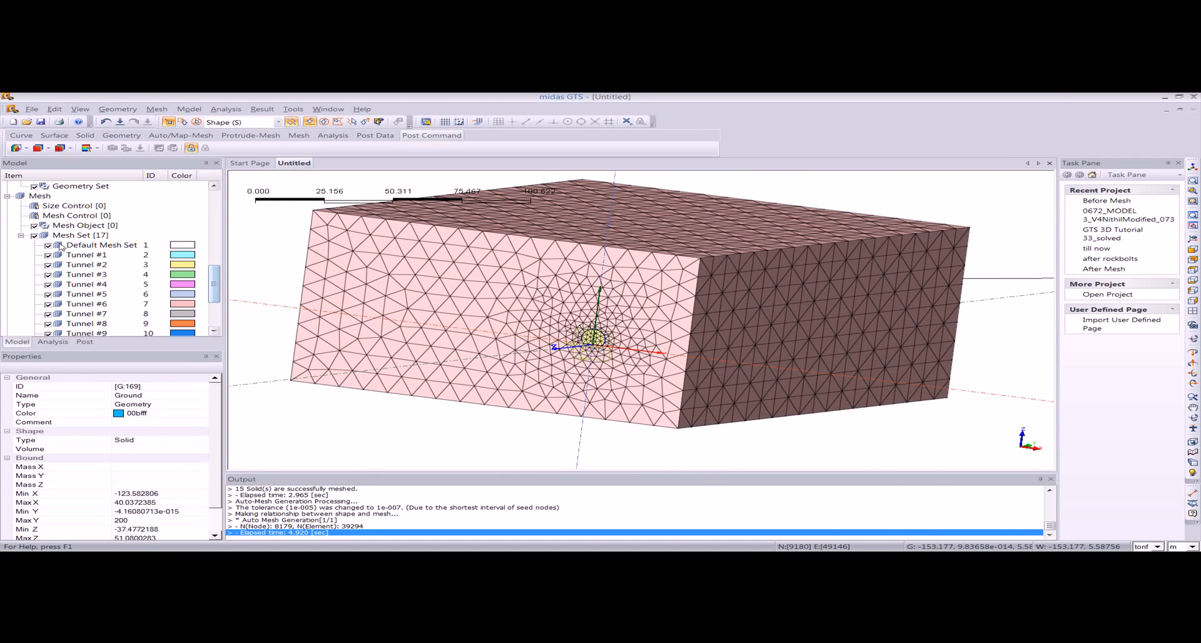
left_click(34, 235)
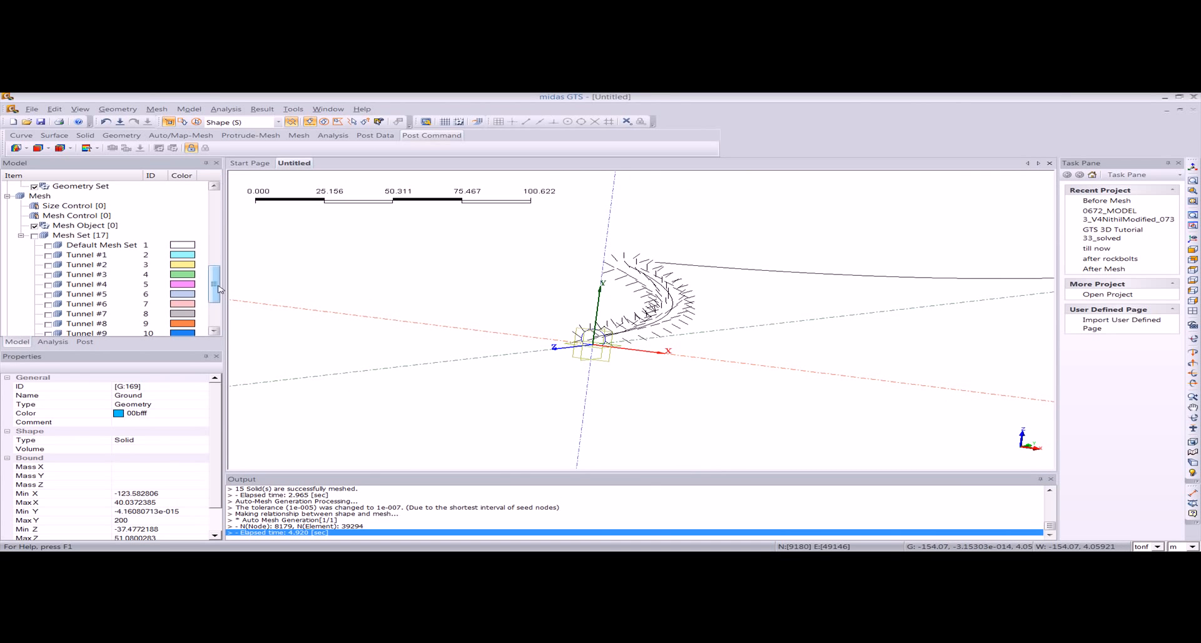
left_click_drag(219, 289, 219, 270)
Turn on the display of the gallery and Tunnel1 solids without Ground, and hide the gallery
scroll(167, 241, "up", 5)
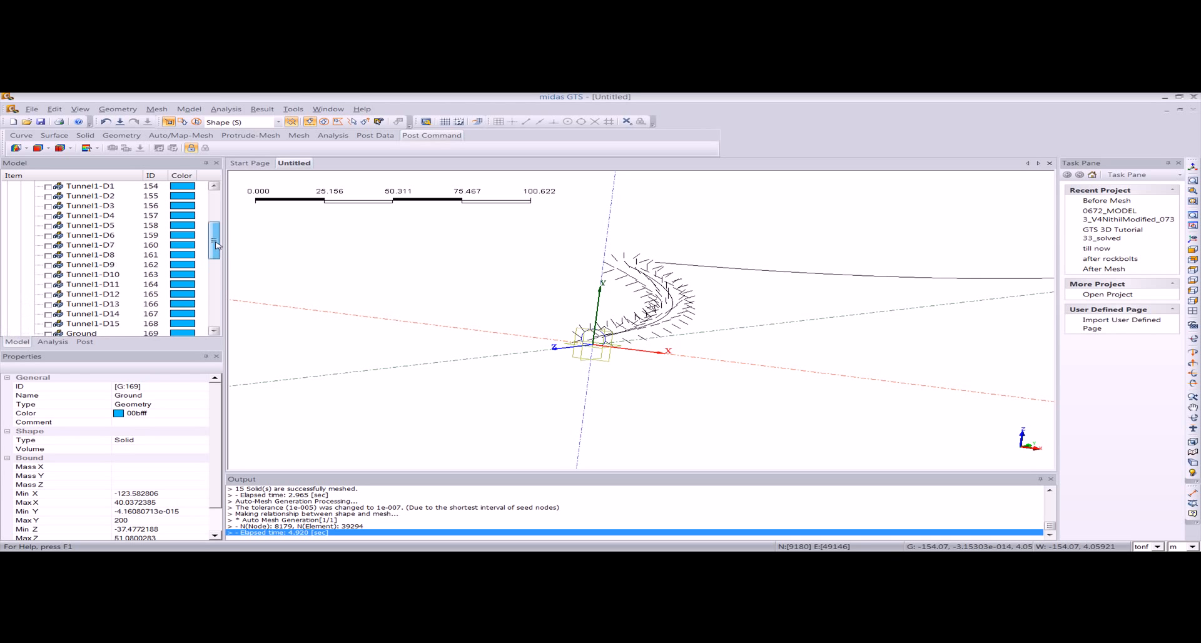
left_click(105, 227)
left_click_drag(211, 232, 212, 251)
left_click(118, 304, "shift")
left_click(49, 304)
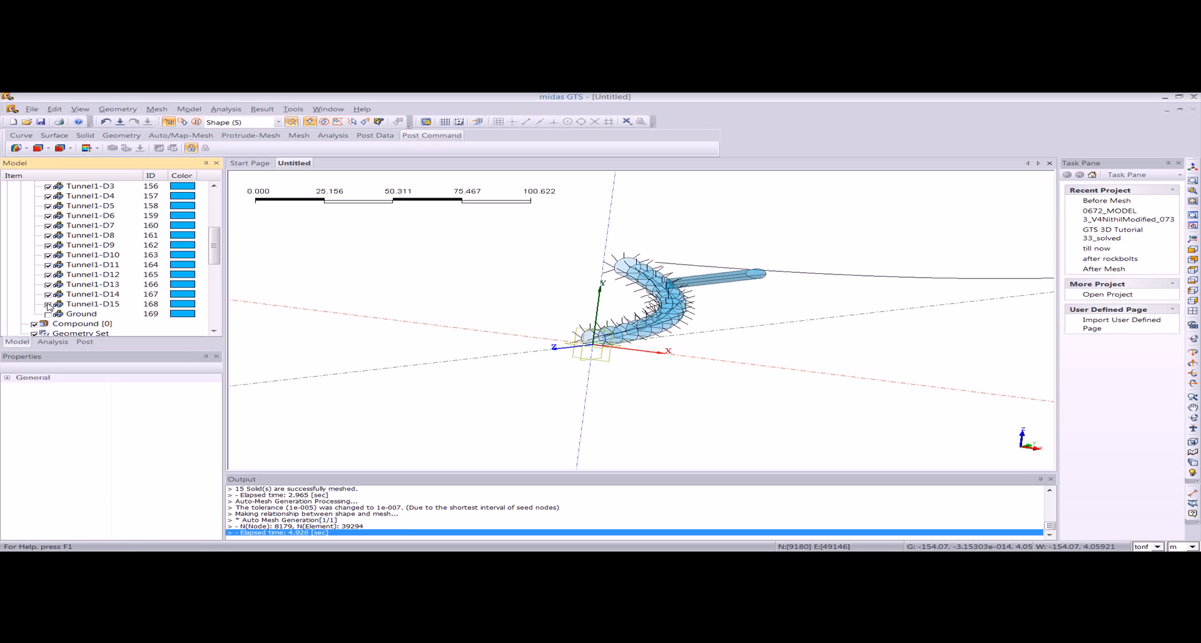
left_click(705, 277)
right_click(705, 276)
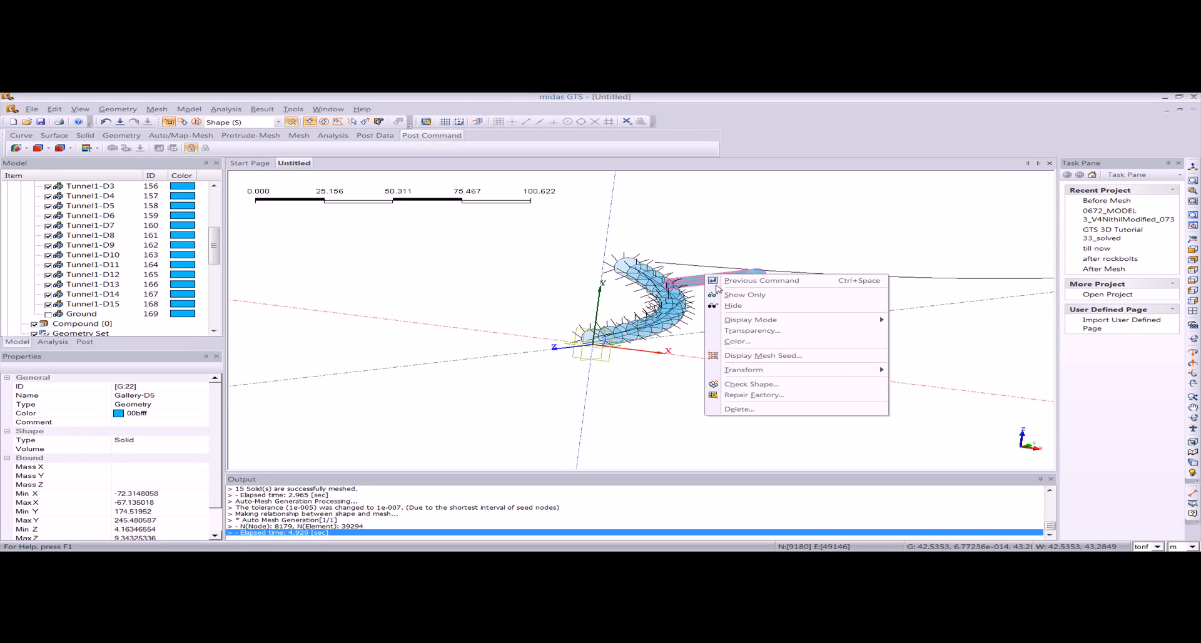
left_click(741, 296)
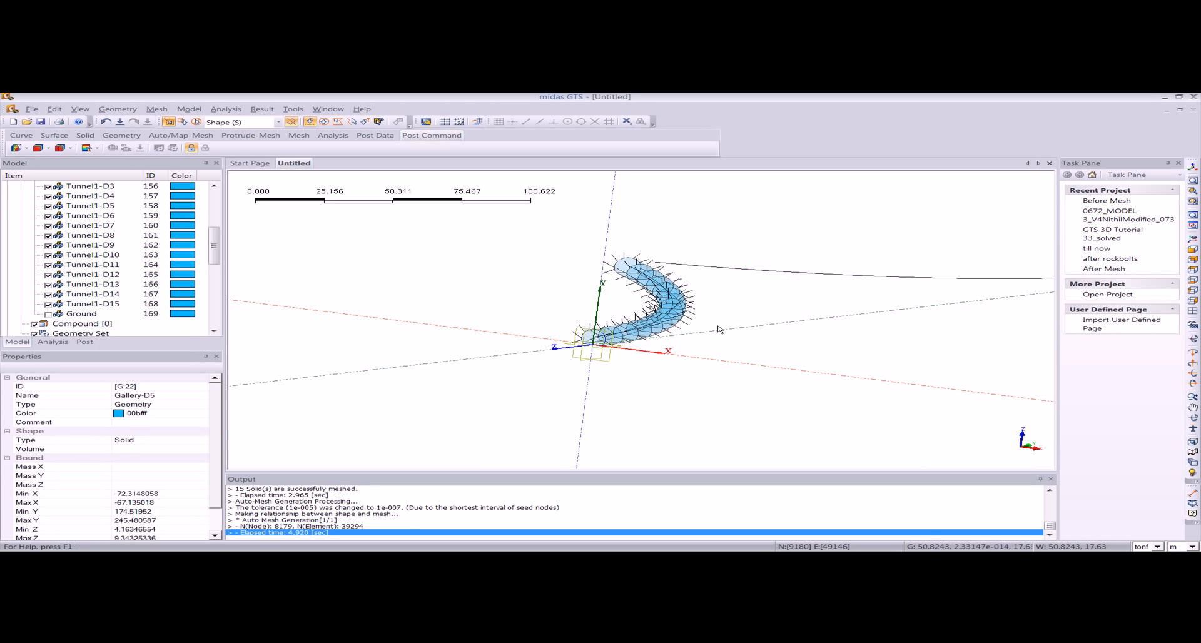
Try to extract shotcrete elements from all Tunnel1 faces at once, with attribute 4 and mesh set name Shotcrete
left_click(189, 108)
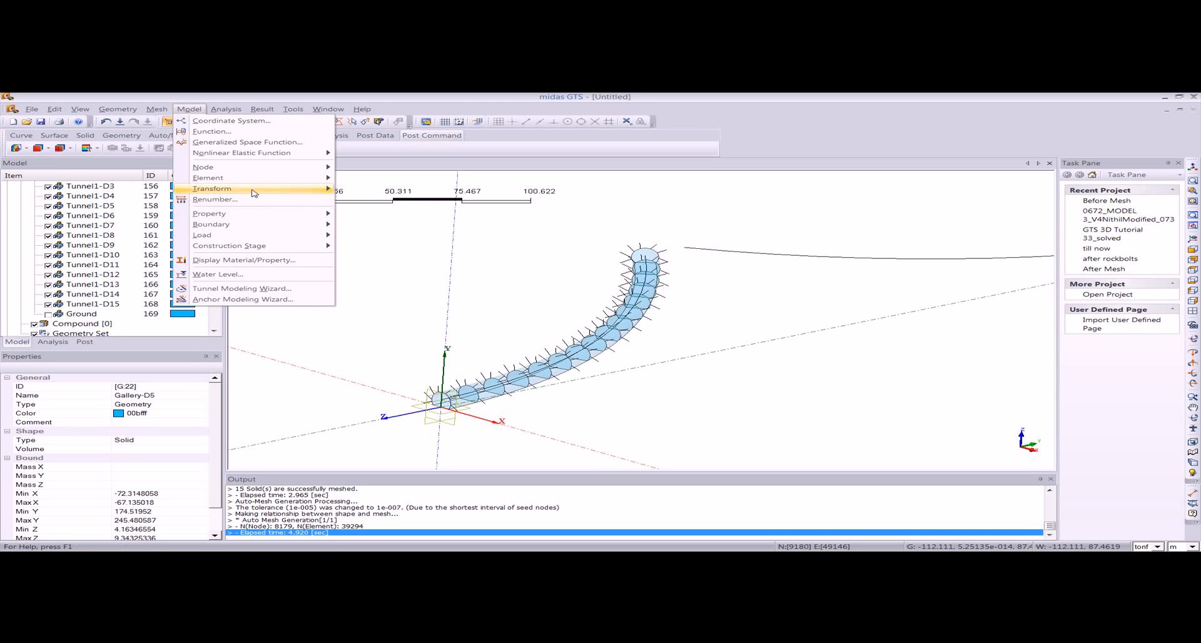
mouse_move(244, 178)
left_click(394, 289)
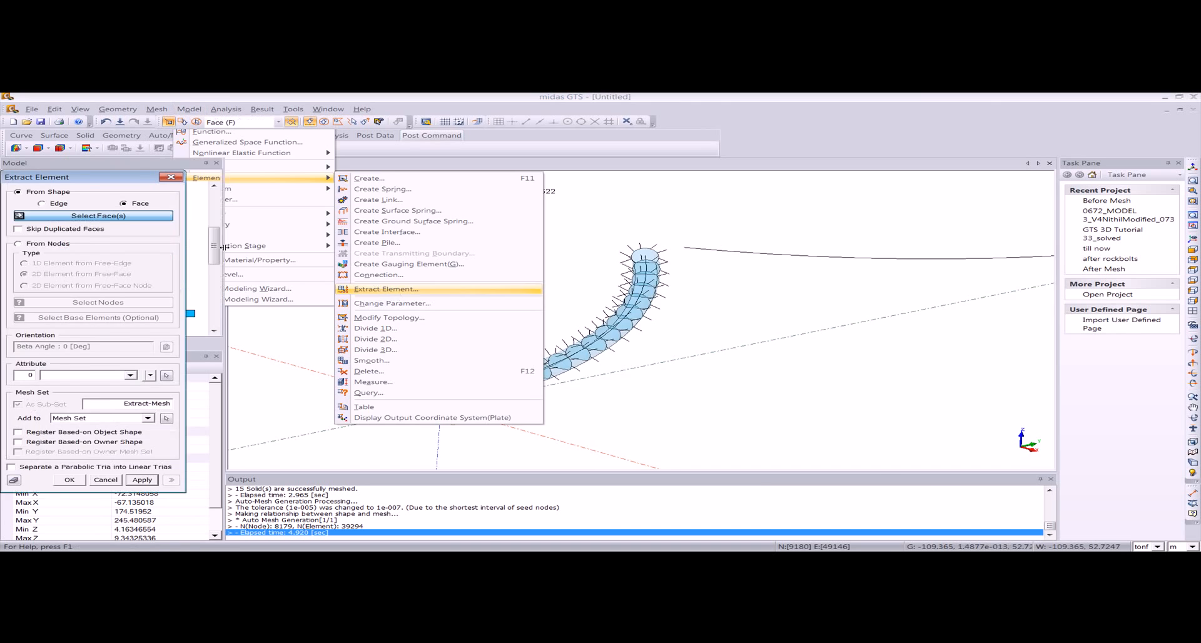
middle_click_drag(498, 358, 594, 326)
left_click_drag(549, 236, 726, 316)
middle_click_drag(357, 276, 711, 301)
middle_click_drag(623, 337, 641, 343)
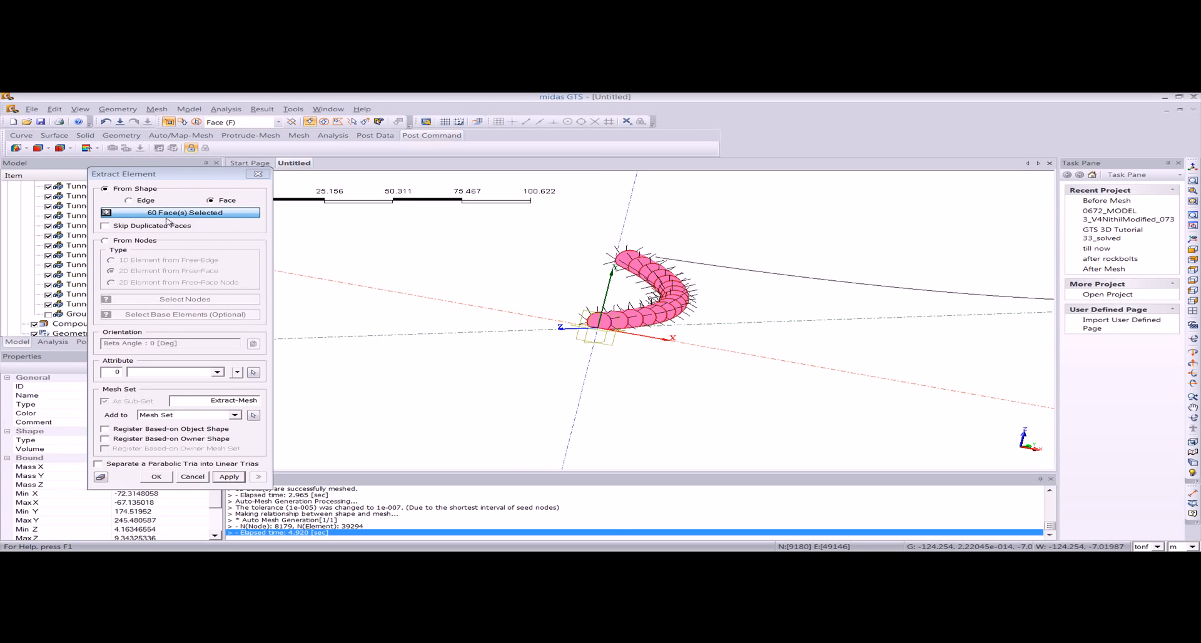
left_click_drag(97, 373, 139, 374)
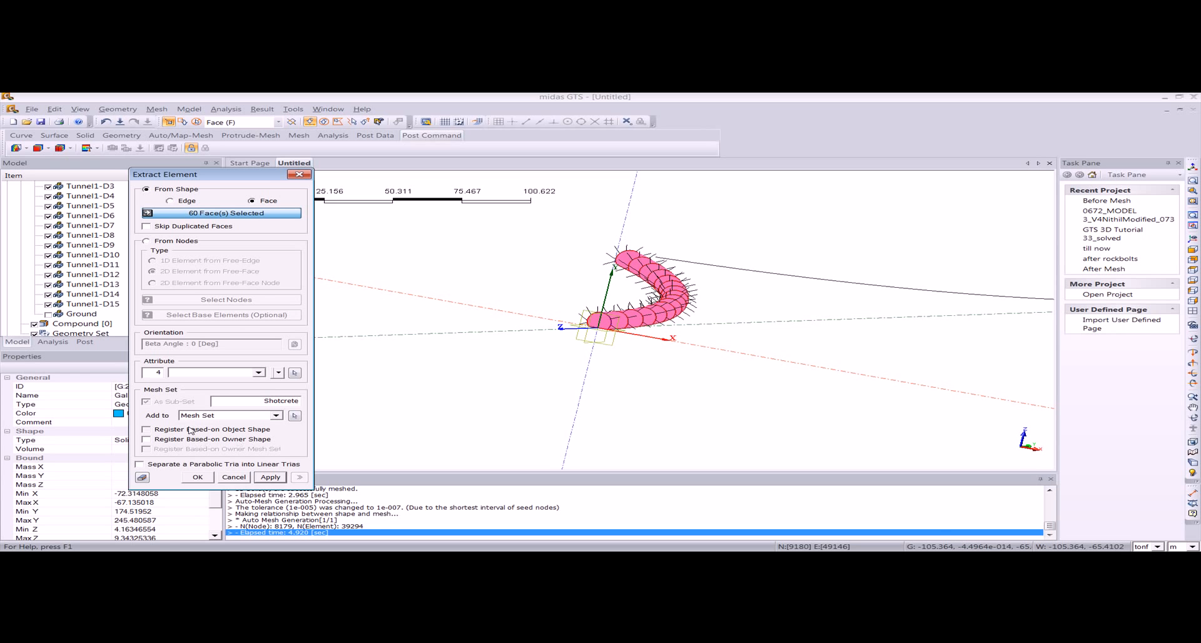
left_click(197, 477)
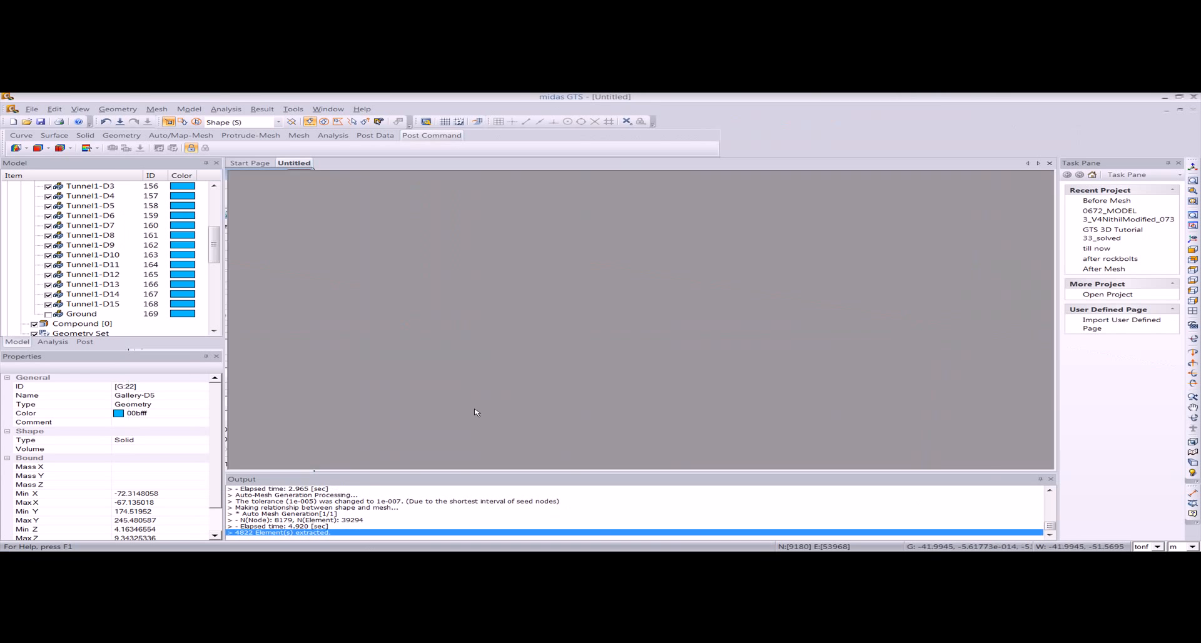
Inspect the extracted shotcrete mesh along Tunnel1 and undo the element extraction
mouse_move(555, 328)
middle_mouse_down()
mouse_move(594, 338)
mouse_move(584, 348)
mouse_move(647, 325)
mouse_move(621, 308)
middle_mouse_up()
middle_click_drag(678, 340, 604, 351)
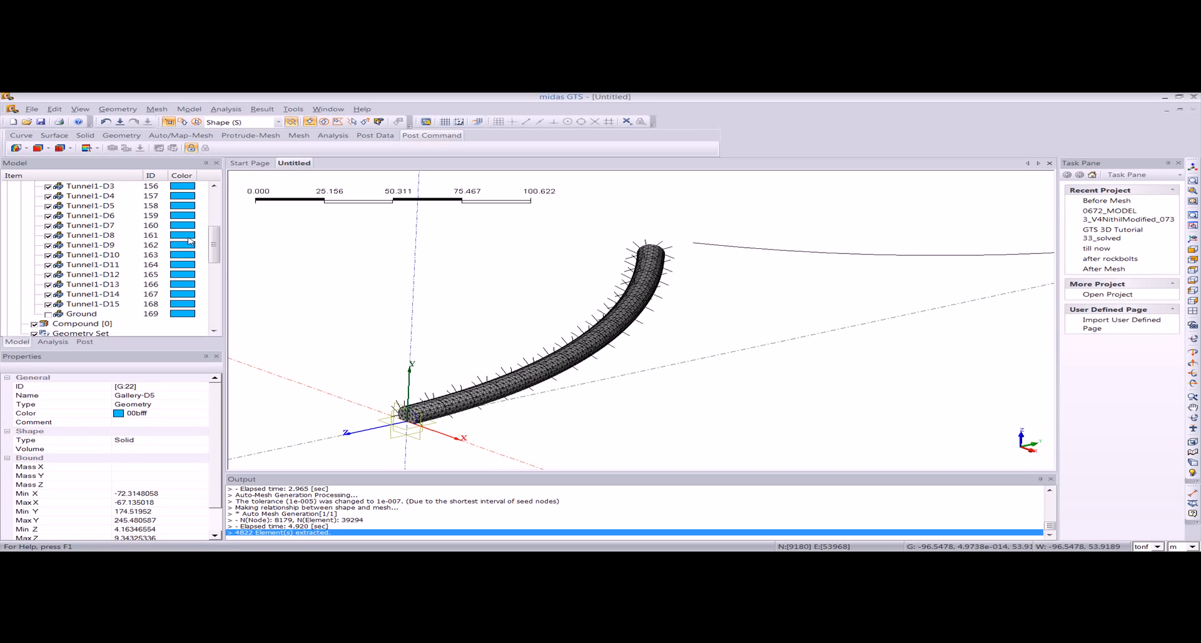
left_click(106, 121)
middle_click_drag(419, 375, 629, 382)
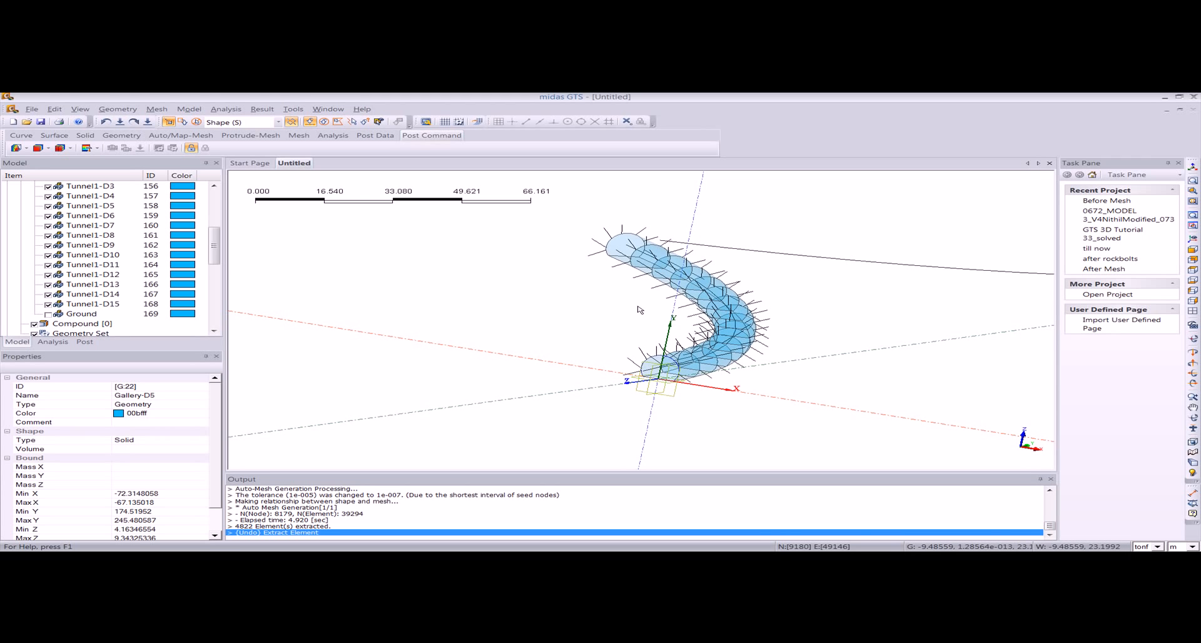
Start a face-based Extract Element operation and select the outer arch faces of the first eight Tunnel1 segments from the far end
left_click(189, 109)
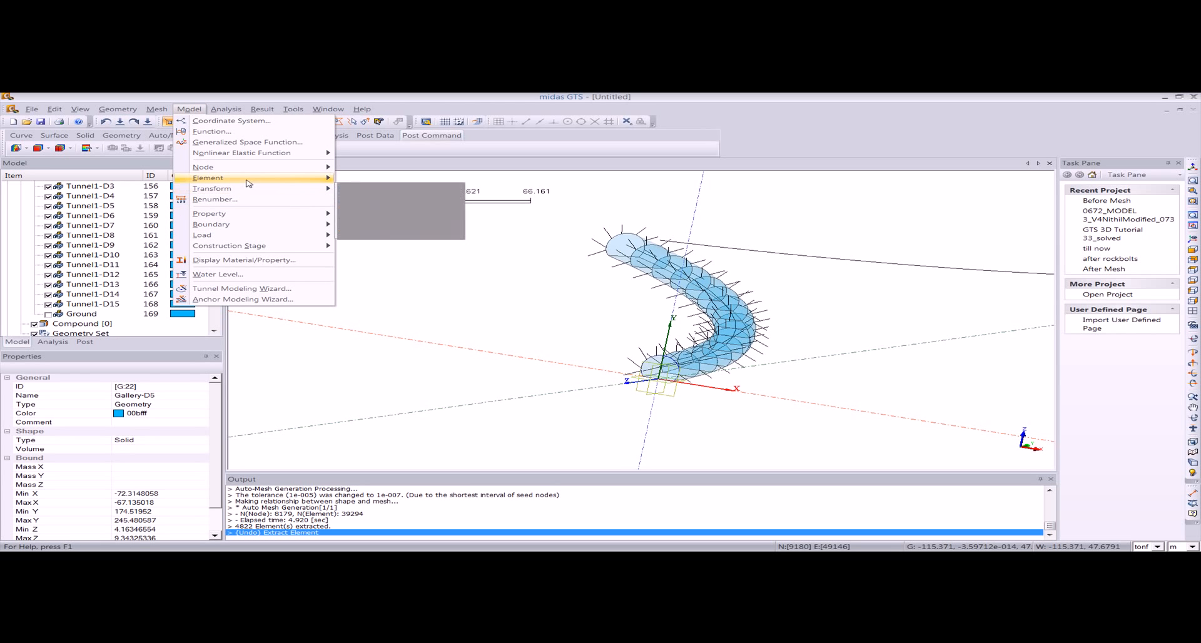
mouse_move(268, 177)
left_click(390, 290)
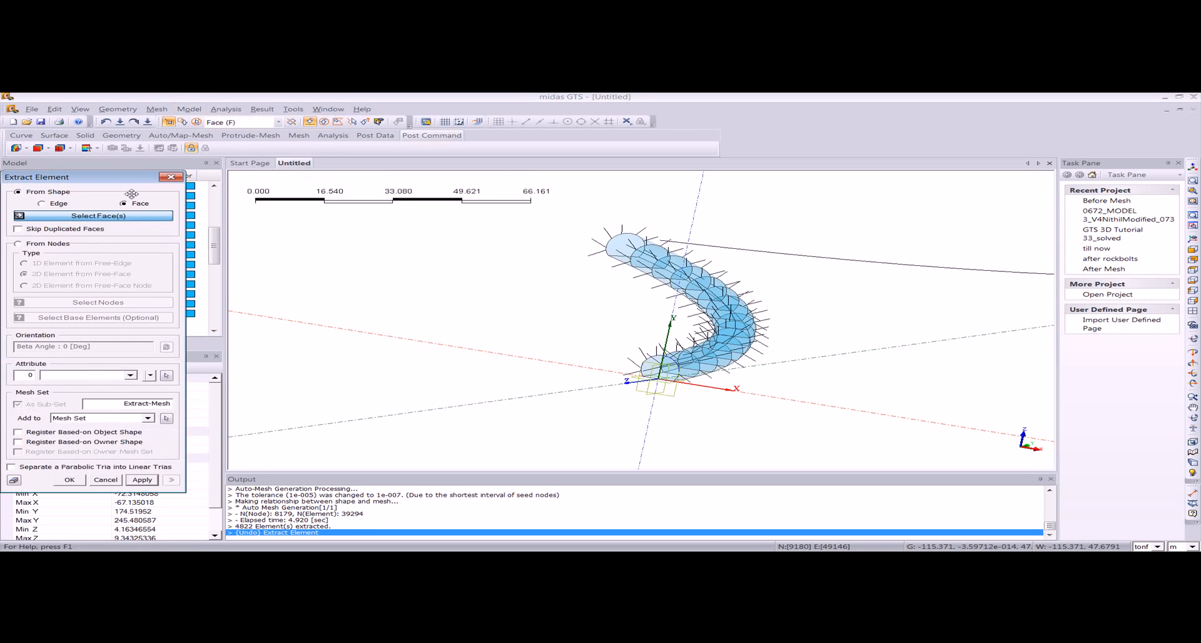
left_click_drag(127, 183, 172, 183)
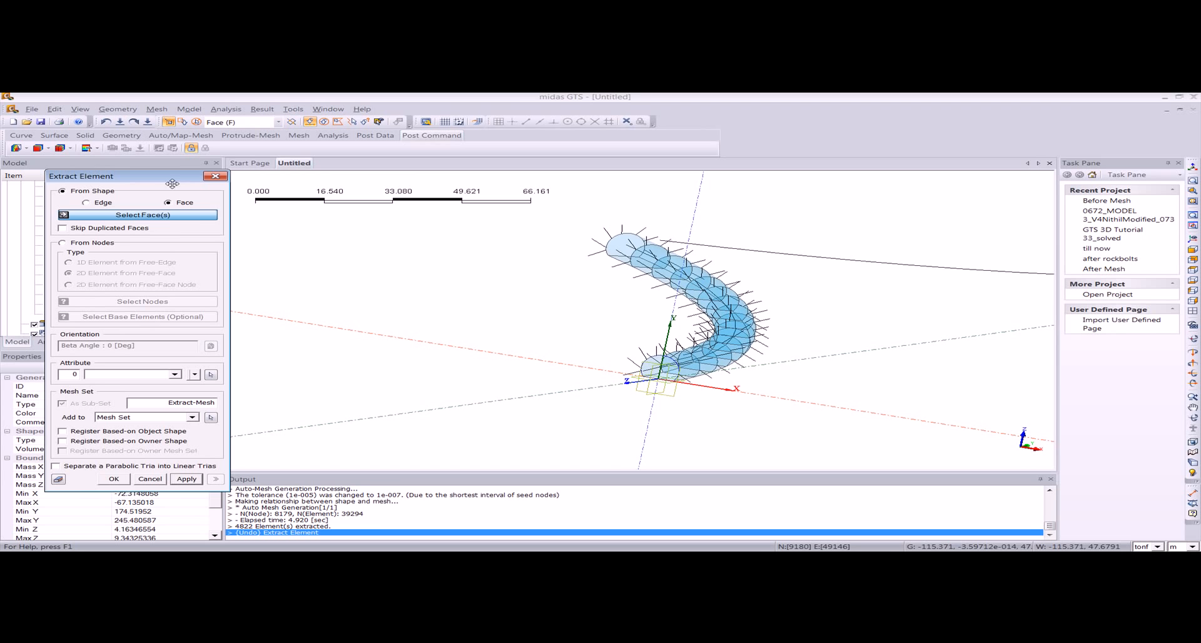
left_click(627, 245)
left_click(660, 259)
left_click(683, 273)
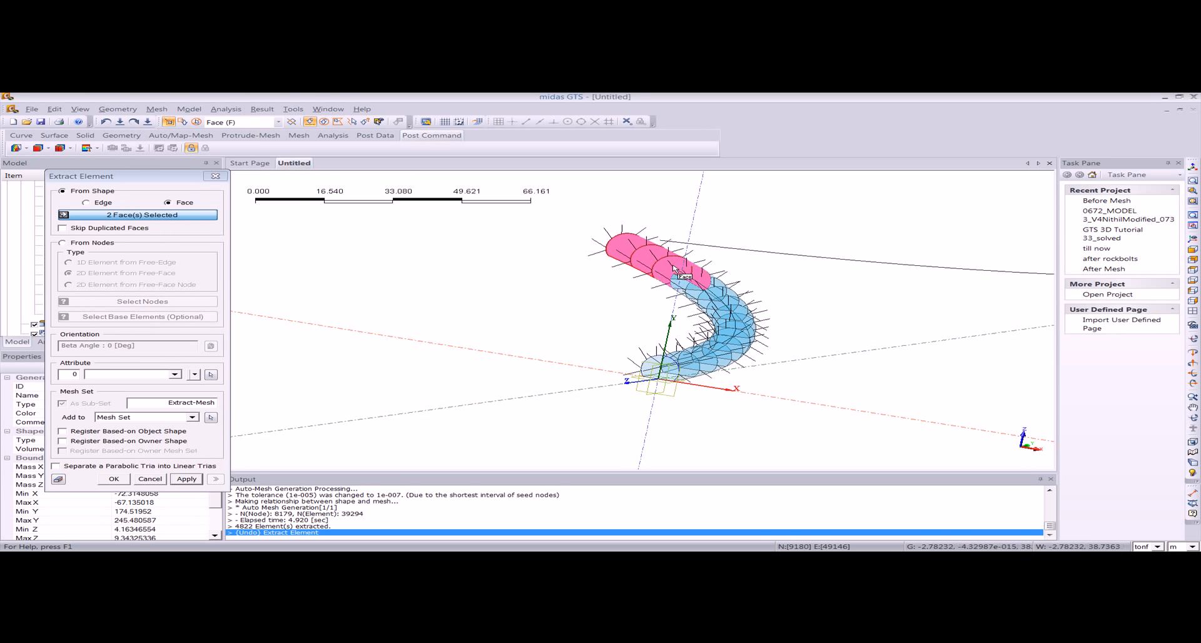
left_click(694, 281)
left_click(705, 288)
left_click(716, 299)
left_click(728, 308)
left_click(737, 317)
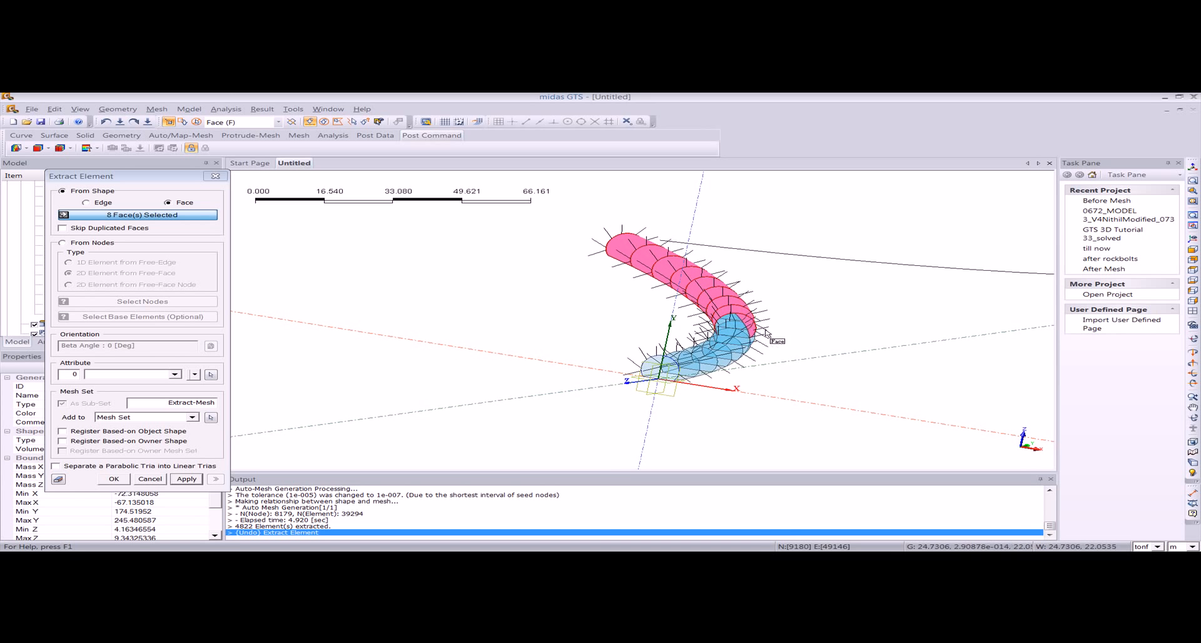
Add the outer arch faces of the remaining Tunnel1 segments down to the portal, for 15 selected faces
scroll(742, 326, "up", 5)
middle_click_drag(638, 342, 729, 270)
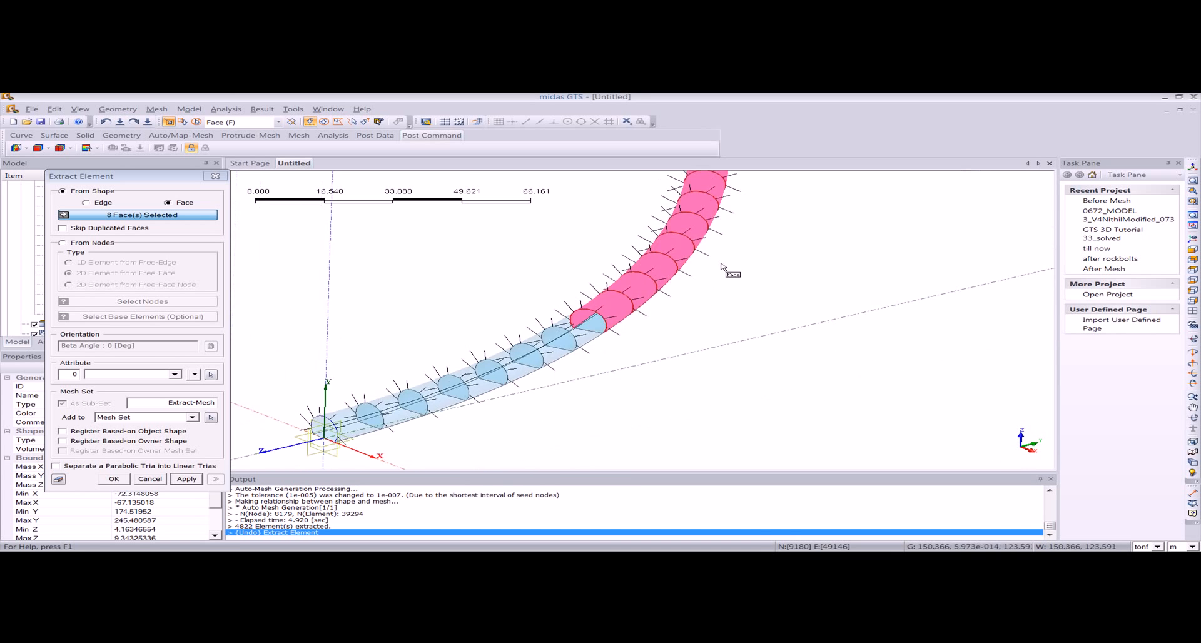
left_click(566, 330)
left_click(534, 343)
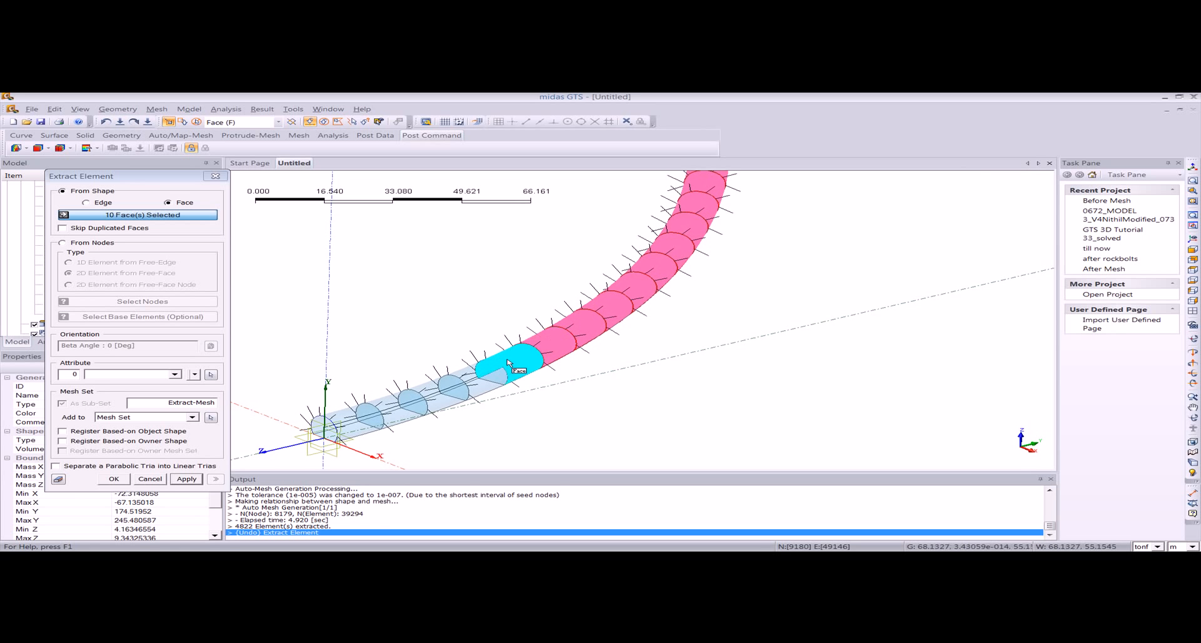
left_click(494, 364)
left_click(460, 375)
left_click(426, 383)
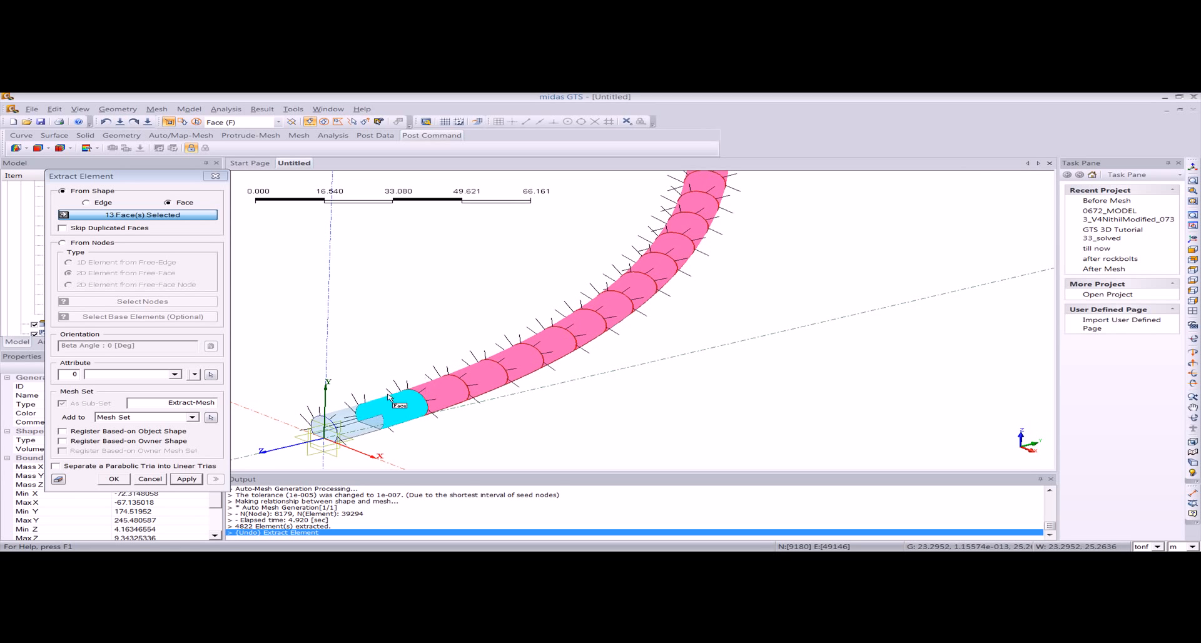
left_click(370, 412)
left_click(324, 428)
middle_click_drag(505, 370, 581, 373)
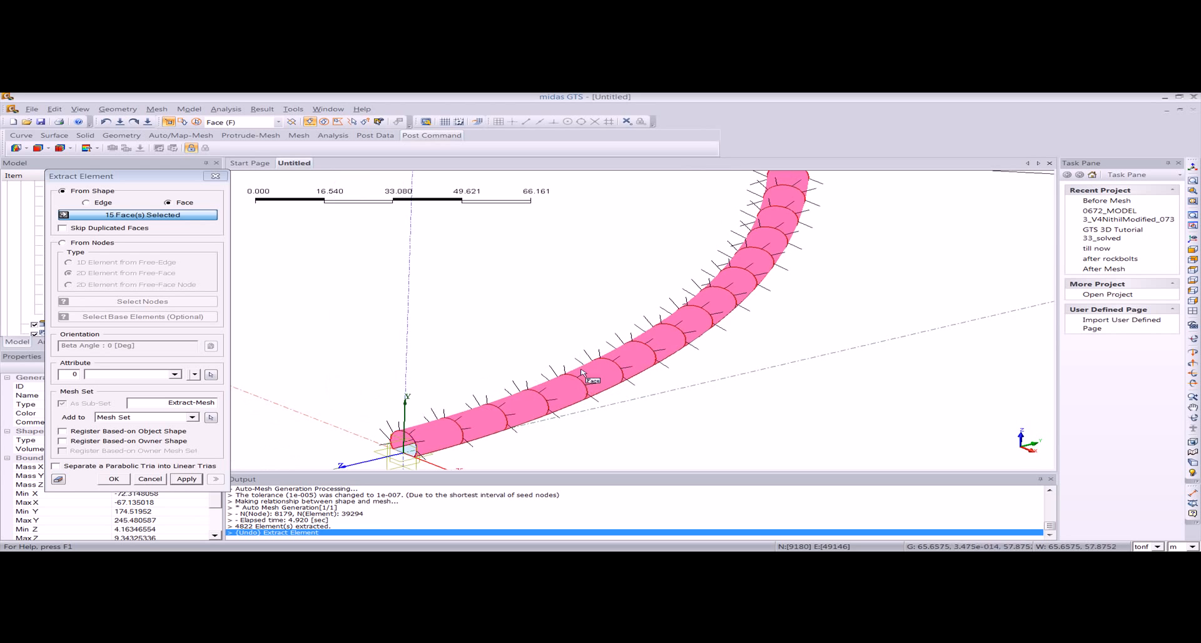
Extract the selected arch faces as elements with attribute 7 and mesh set name SC, and inspect the resulting lining
double_click(75, 373)
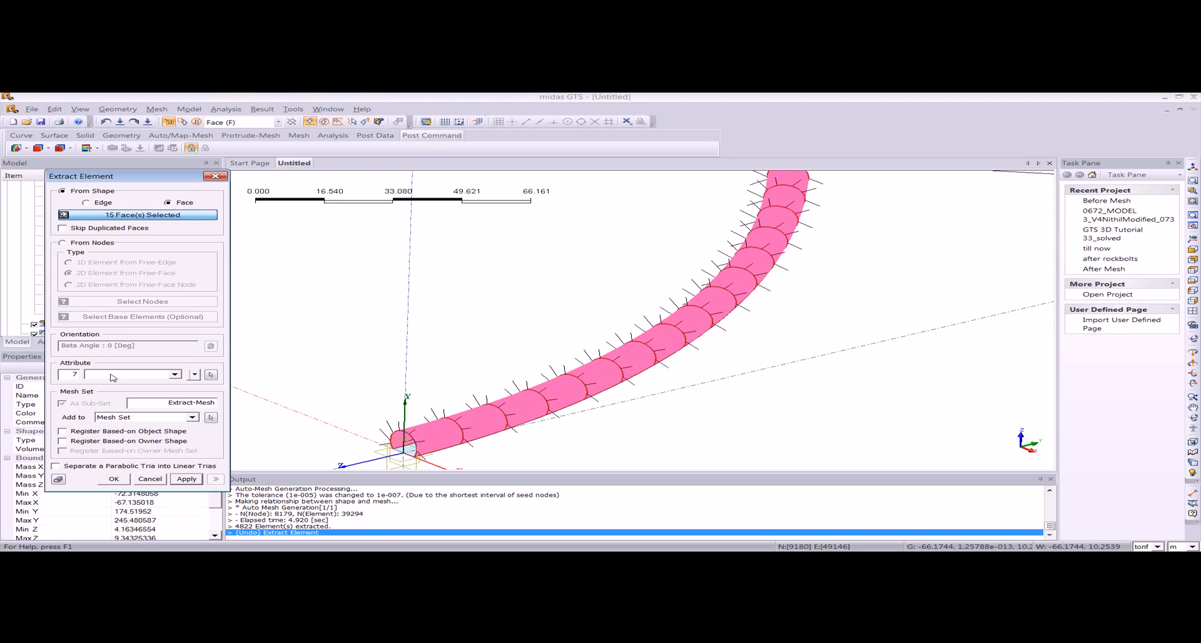
type("S")
left_click(114, 478)
middle_click_drag(472, 324, 632, 332)
scroll(560, 343, "up", 6)
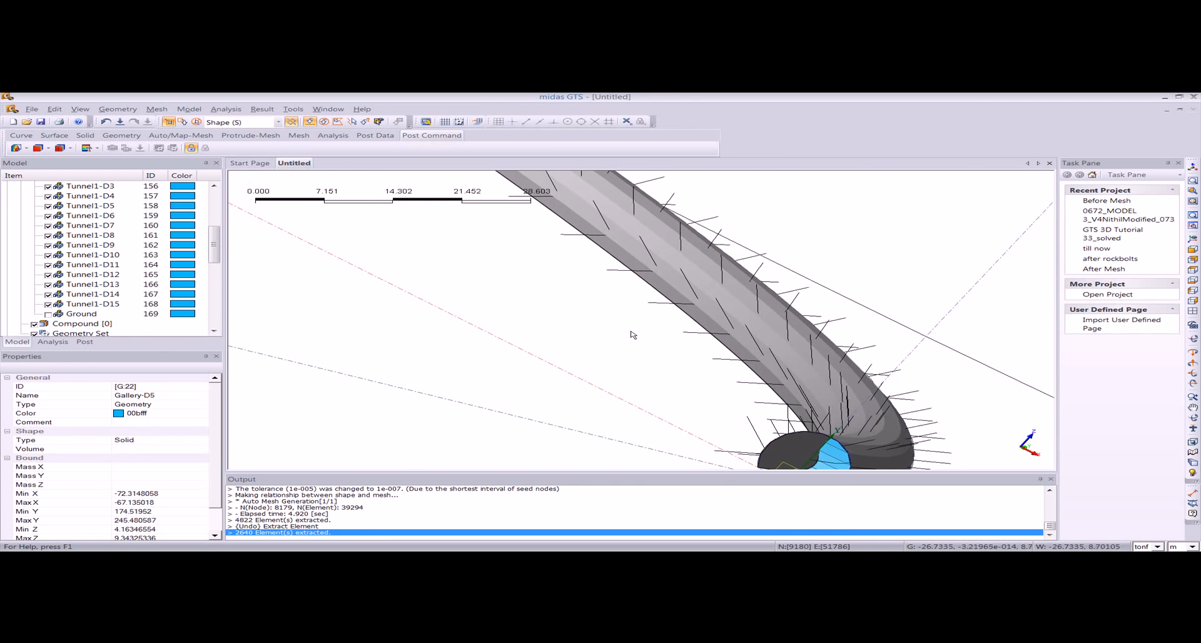
left_click(1193, 167)
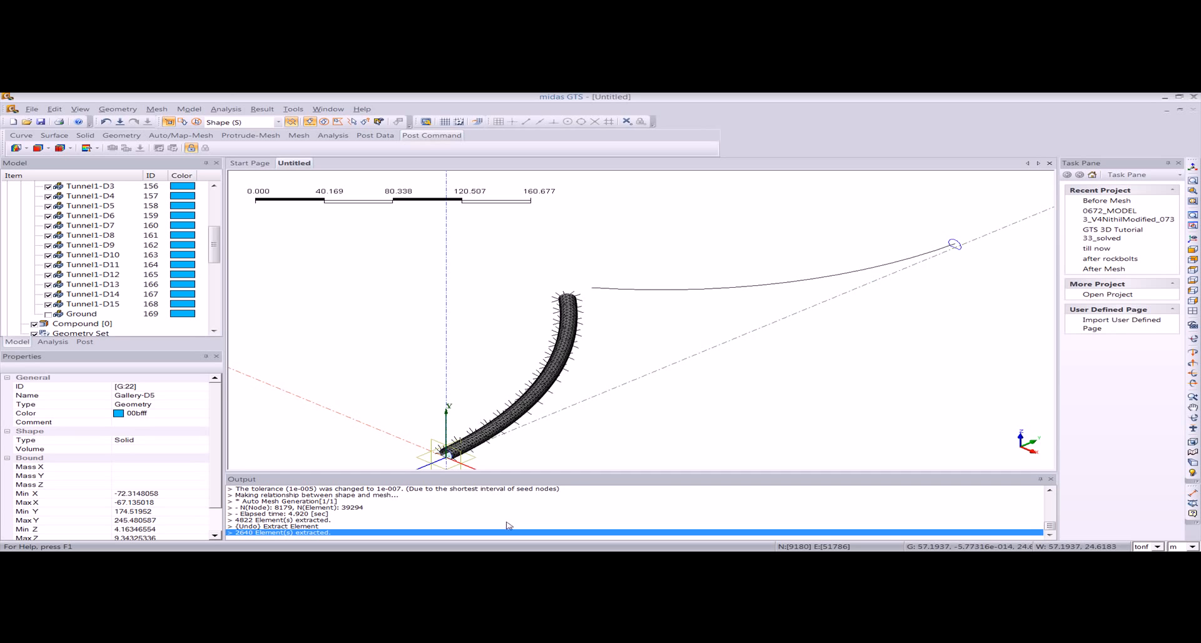
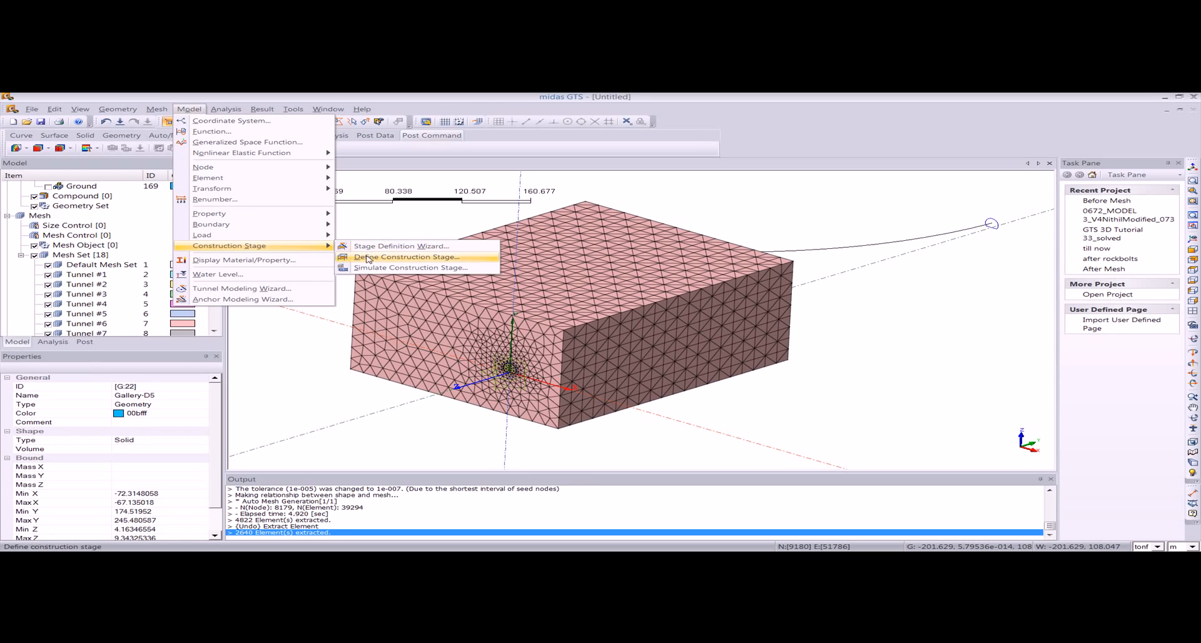
Define a construction stage named Stage 1 that activates the Ground and all Tunnel mesh sets, and save it
left_click(436, 199)
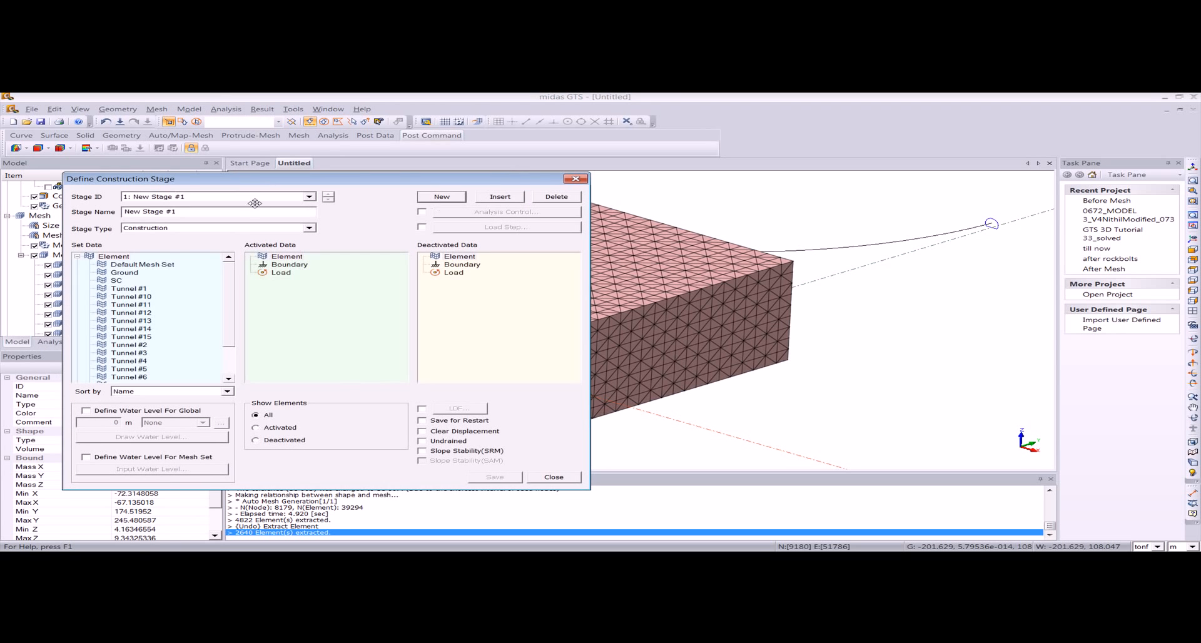
type("Stage 1")
left_click_drag(127, 273, 238, 284)
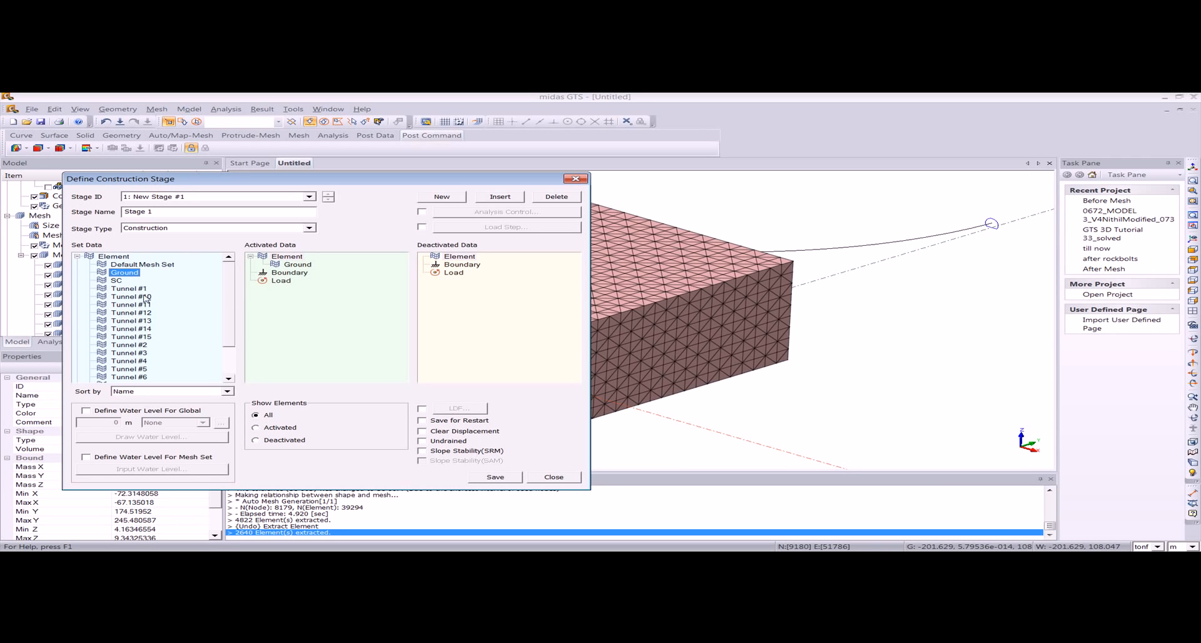
scroll(228, 350, "down", 2)
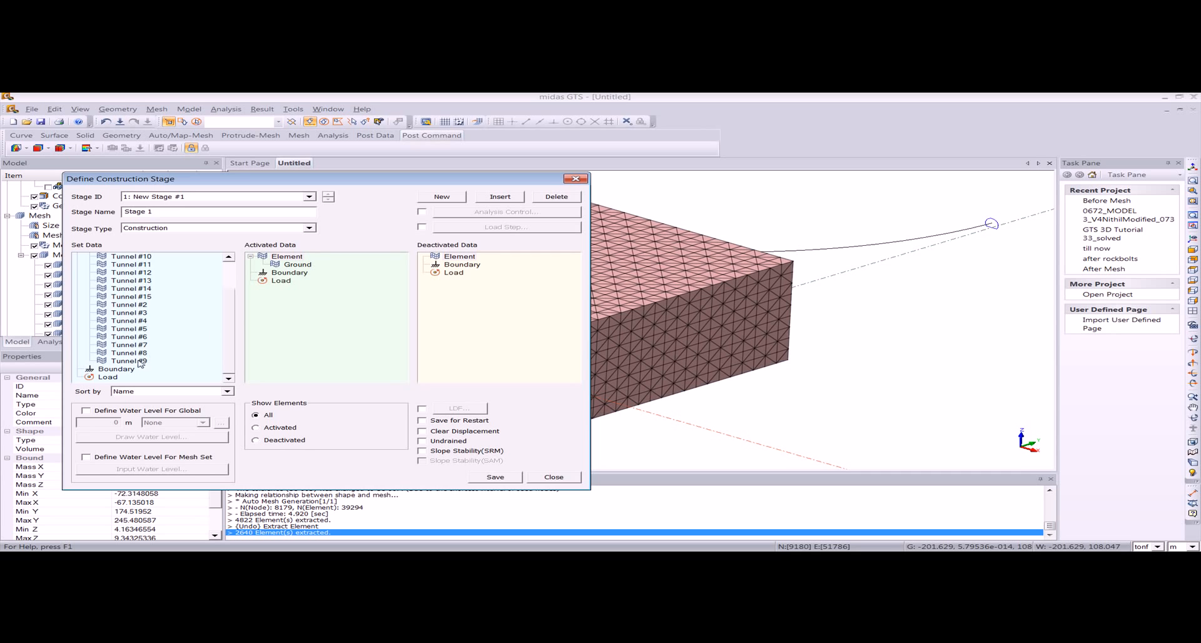
left_click(139, 361, "shift")
left_click_drag(139, 313, 316, 315)
scroll(400, 326, "down", 2)
left_click(494, 477)
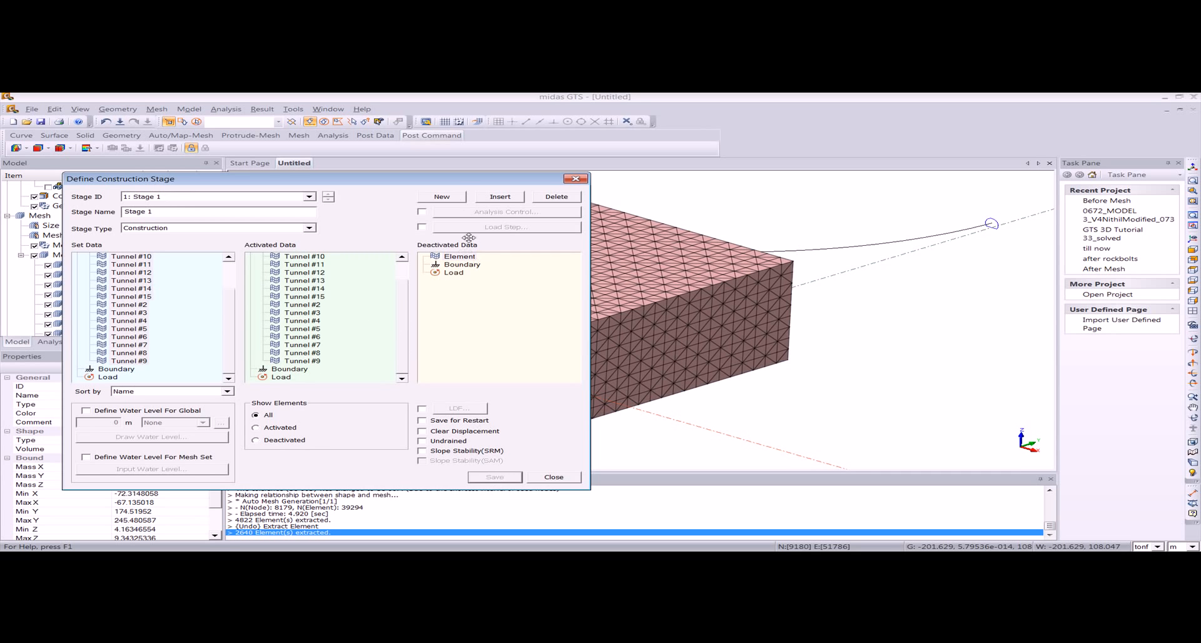
Create a new construction stage named 1 Excav that deactivates the Tunnel #1 mesh set, and save it
left_click(442, 196)
left_click_drag(209, 211, 78, 211)
type("1 Excav")
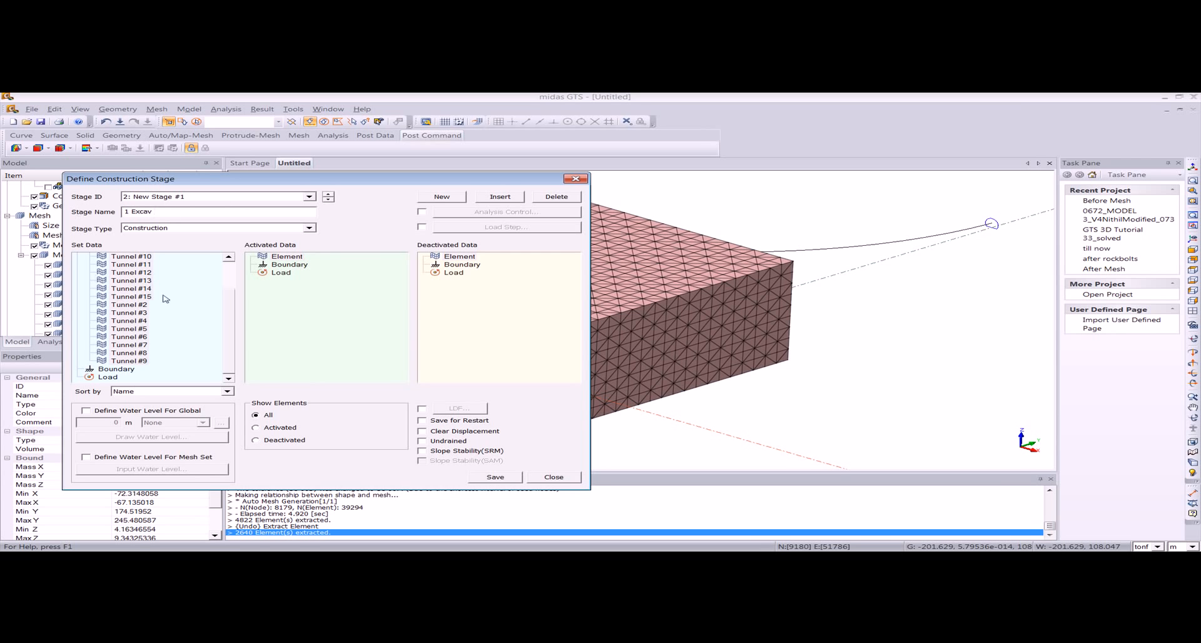
left_click_drag(233, 310, 233, 281)
left_click(131, 289)
left_click_drag(131, 289, 445, 297)
left_click(494, 476)
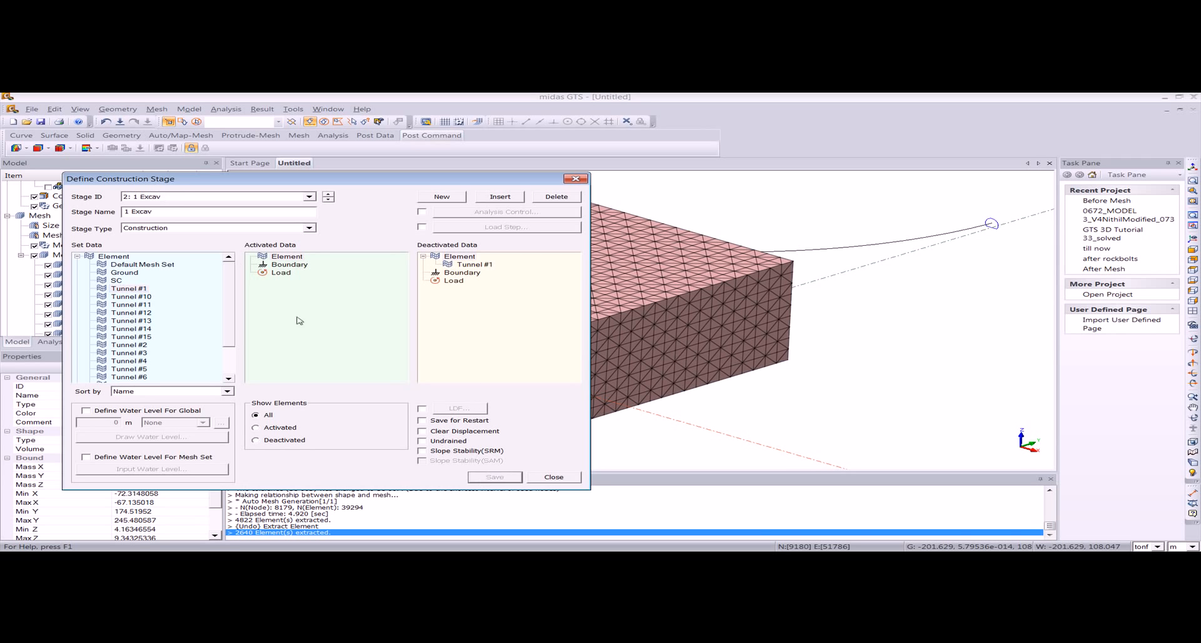
left_click_drag(190, 212, 122, 212)
type("2Ex")
scroll(230, 300, "down", 1)
left_click_drag(132, 322, 460, 322)
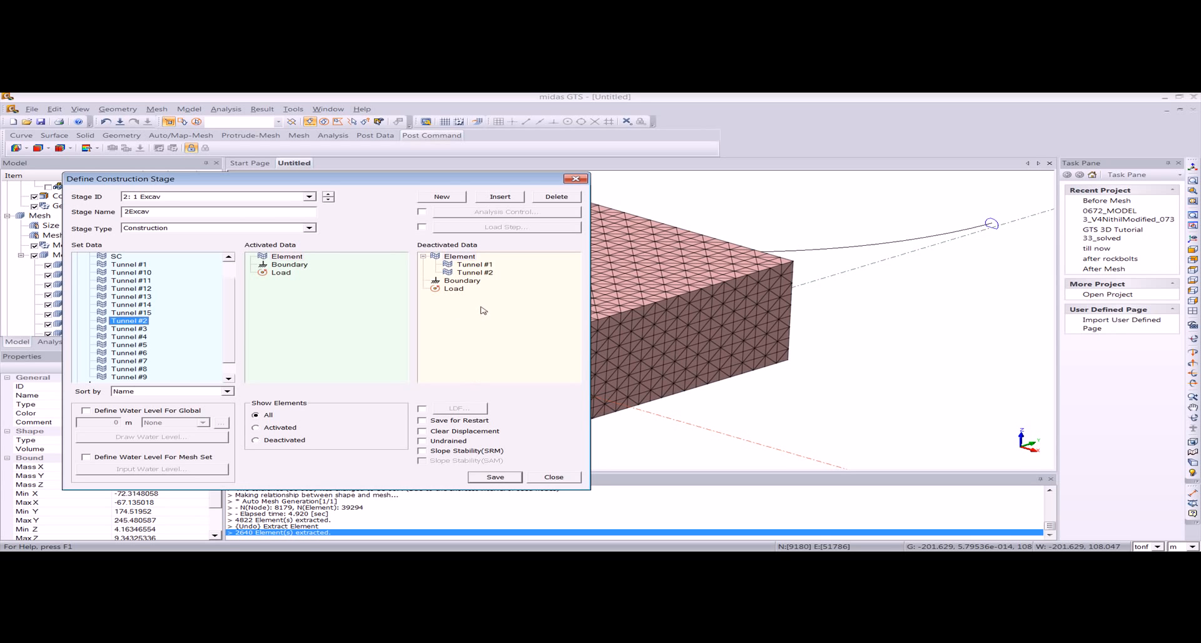
left_click(474, 273)
key("Delete")
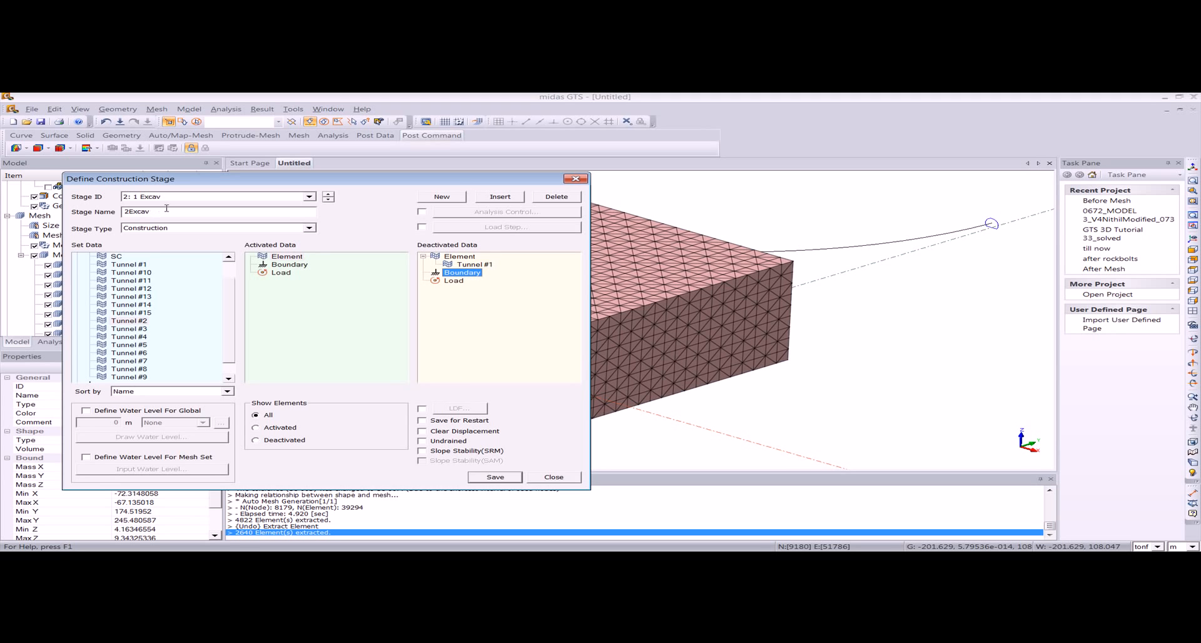
left_click_drag(164, 211, 119, 213)
type("1")
left_click(495, 476)
left_click(216, 200)
left_click(215, 198)
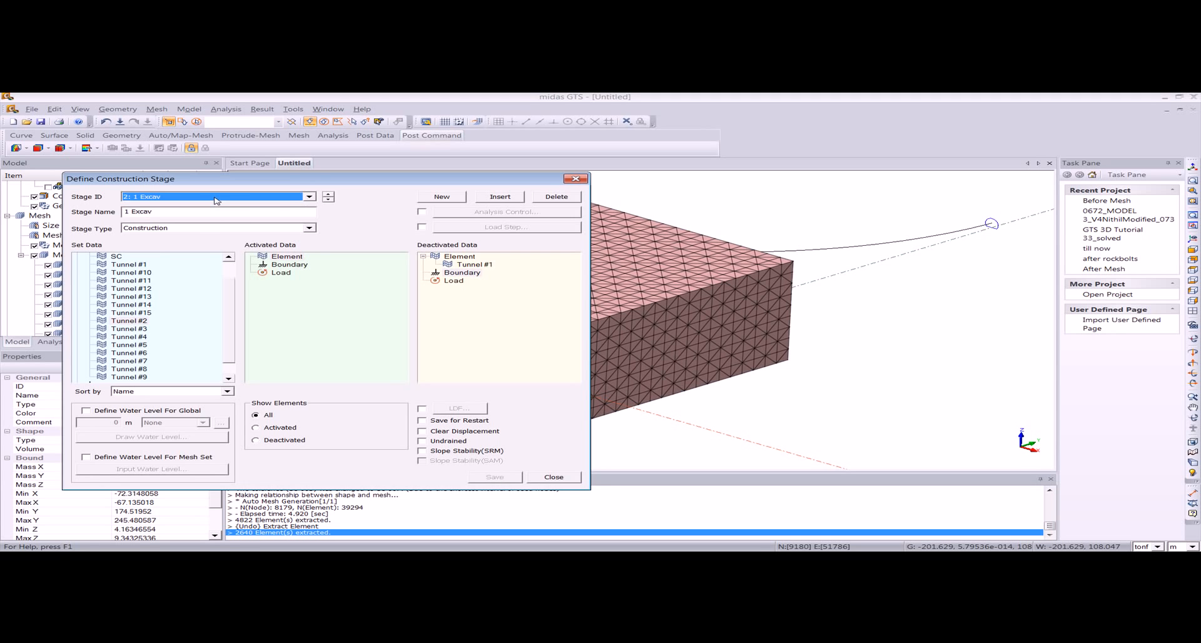
Create a new construction stage named 2 Excav that deactivates the Tunnel #2 mesh set, and save it
left_click(442, 197)
left_click_drag(175, 212, 86, 215)
type("2")
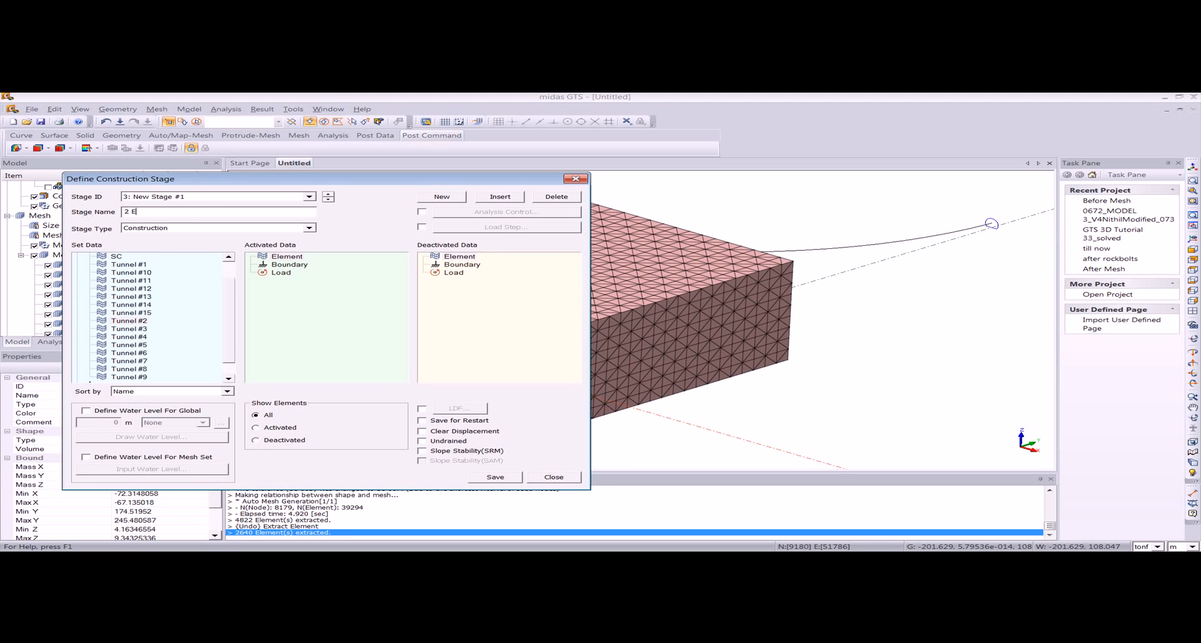
left_click_drag(143, 320, 494, 294)
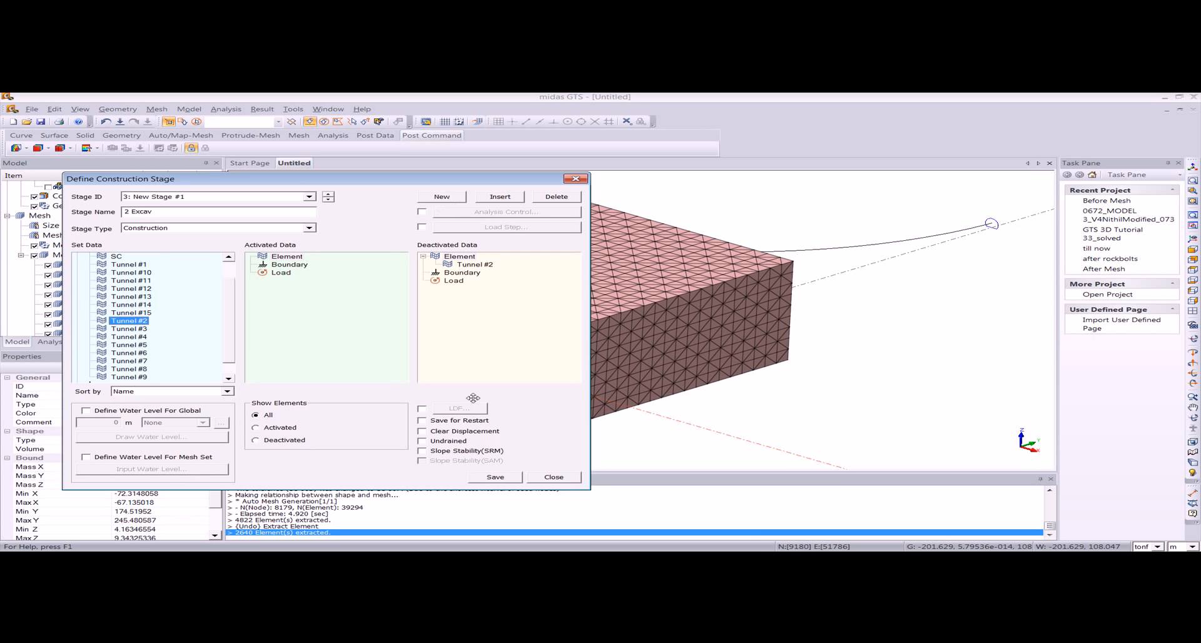
left_click(495, 477)
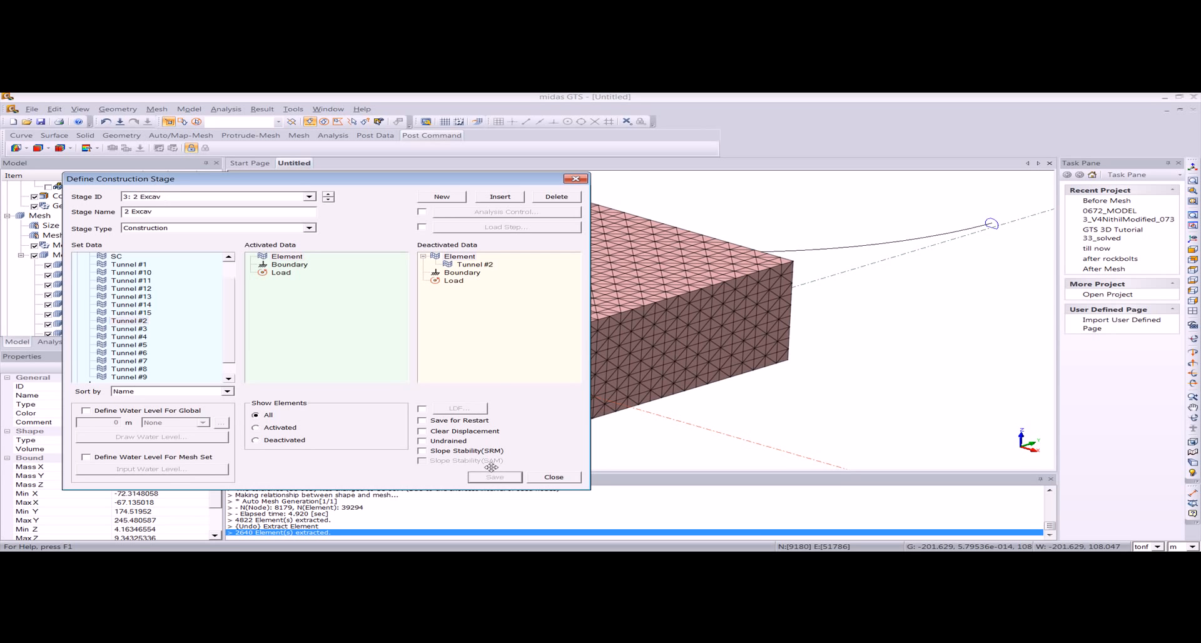
left_click(574, 182)
Simulate the defined construction stages and examine the excavated tunnel opening at the portal
left_click(189, 109)
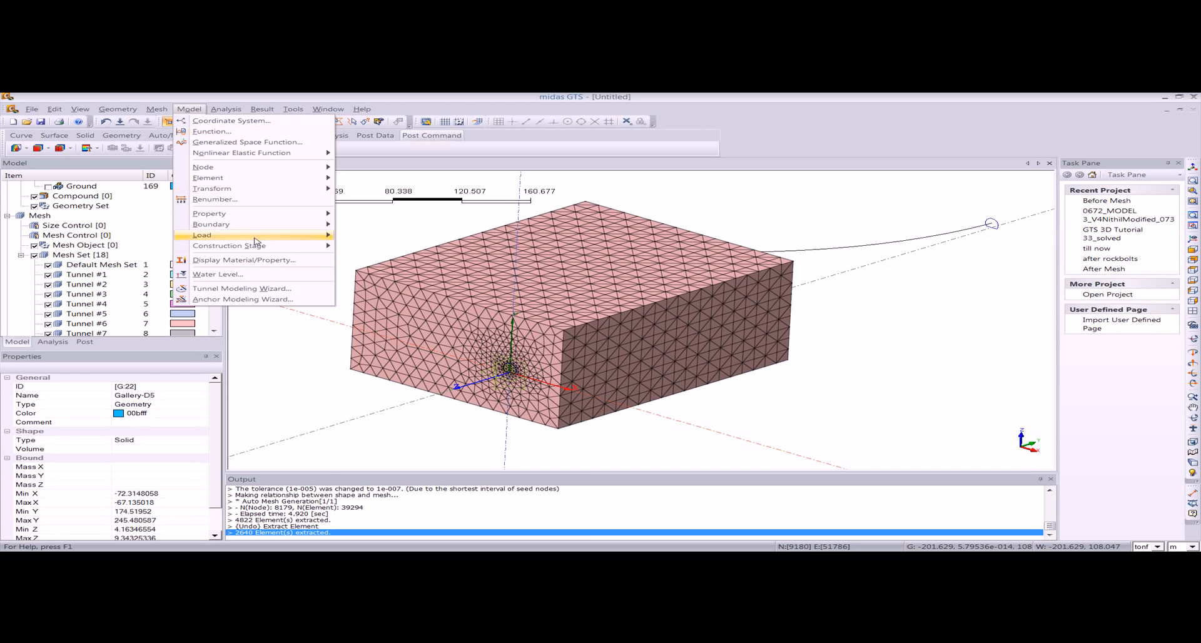
mouse_move(256, 246)
left_click(361, 270)
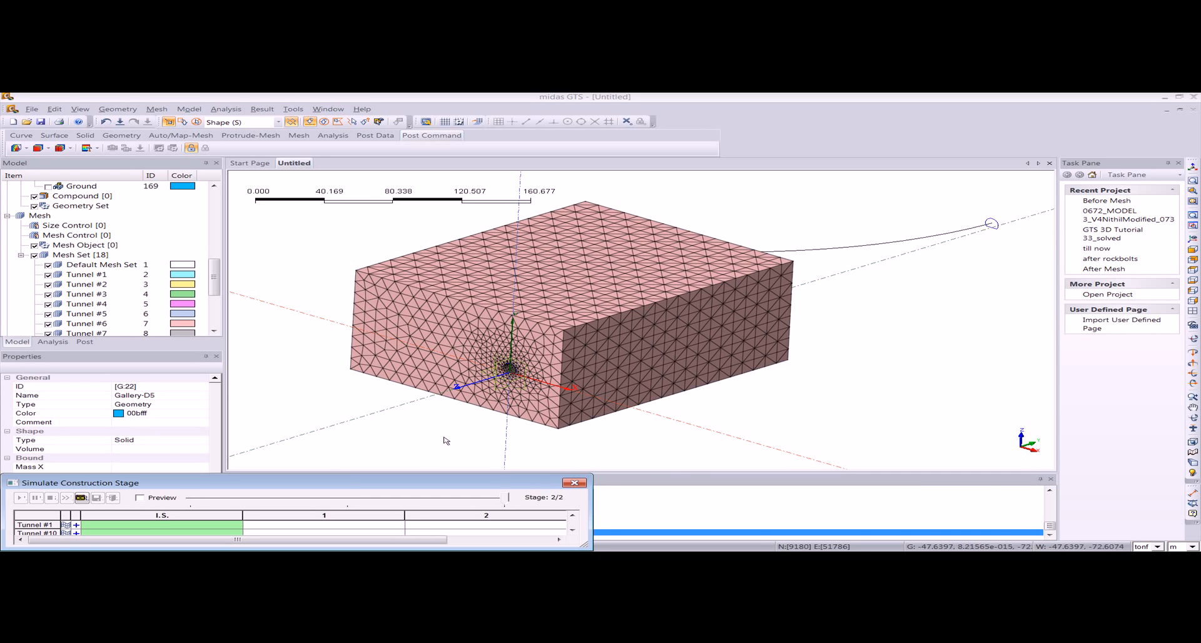
scroll(492, 405, "up", 5)
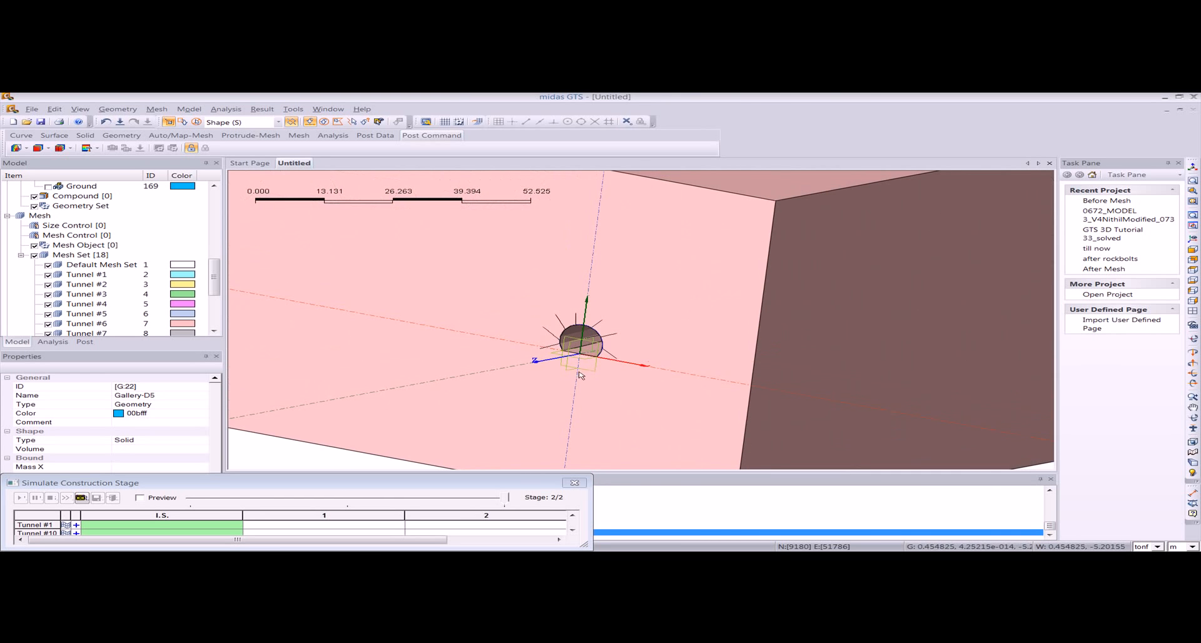
middle_click_drag(541, 464, 590, 400)
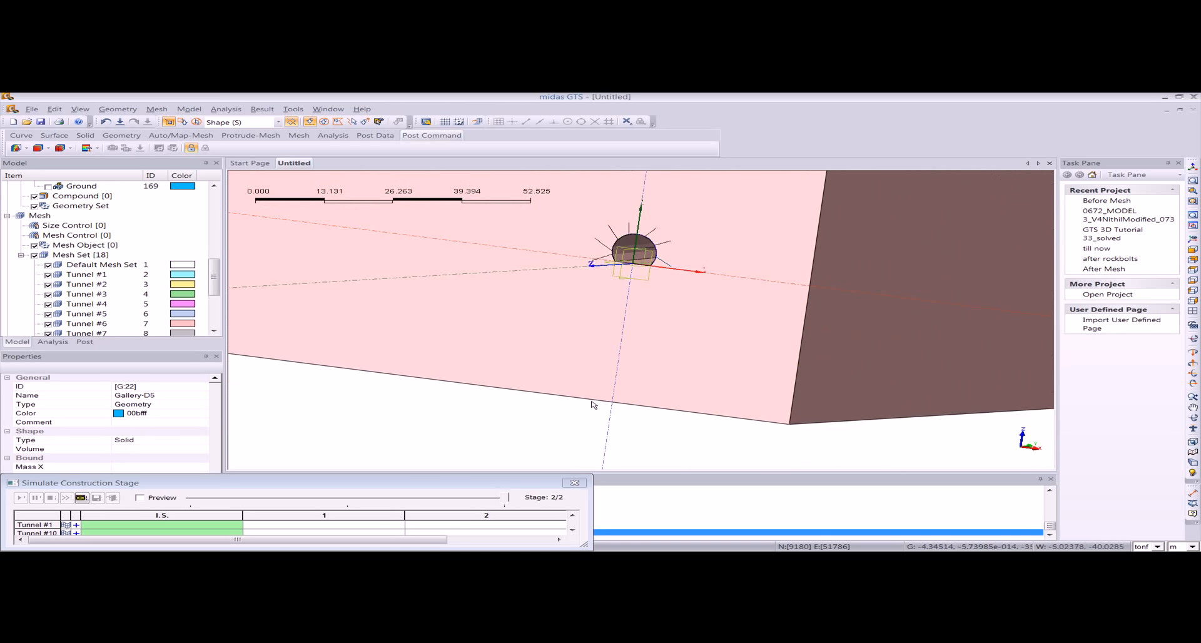
left_click(570, 484)
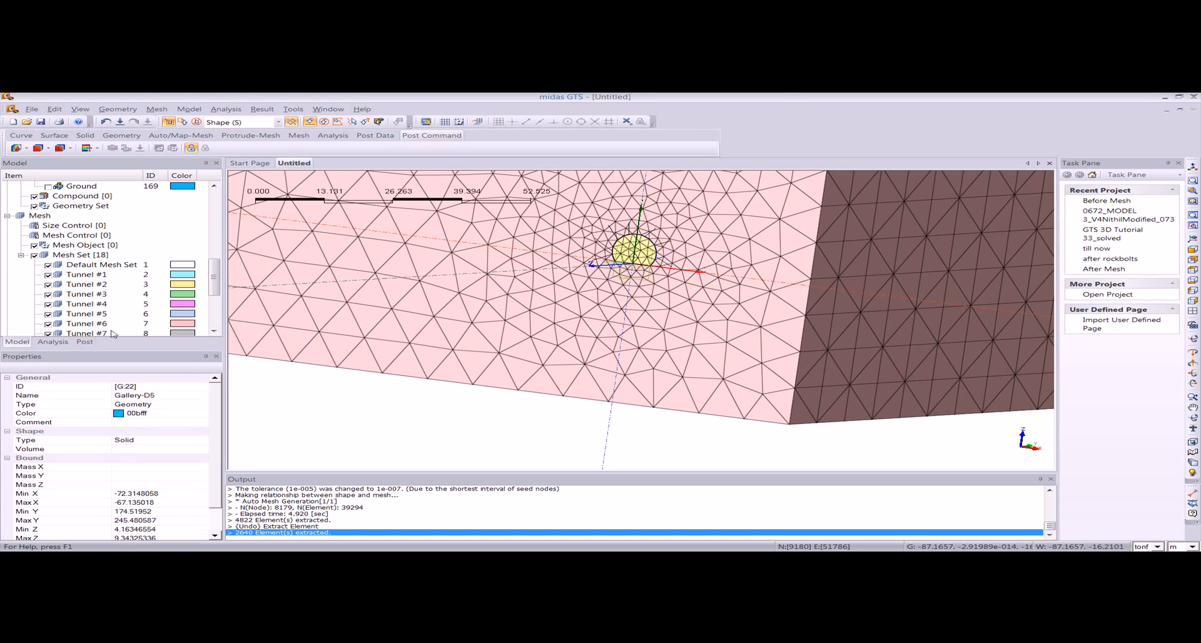
Delete the construction stages Stage 1, 1 Excav and 2 Excav from the analysis data
left_click(1193, 167)
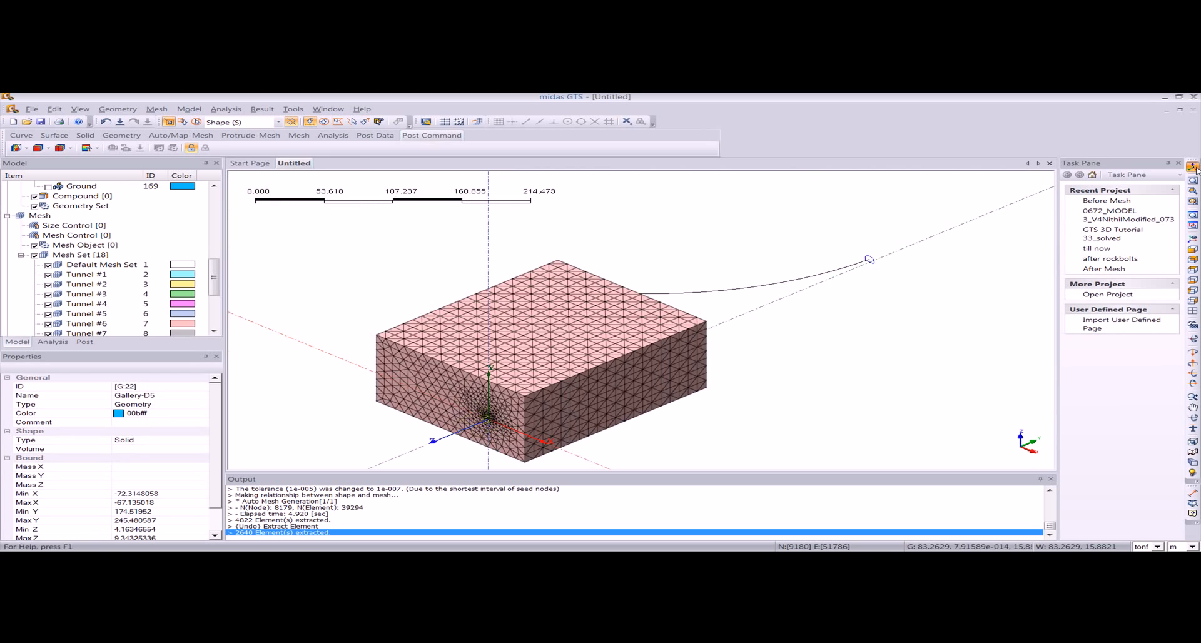
middle_click_drag(482, 413, 508, 385)
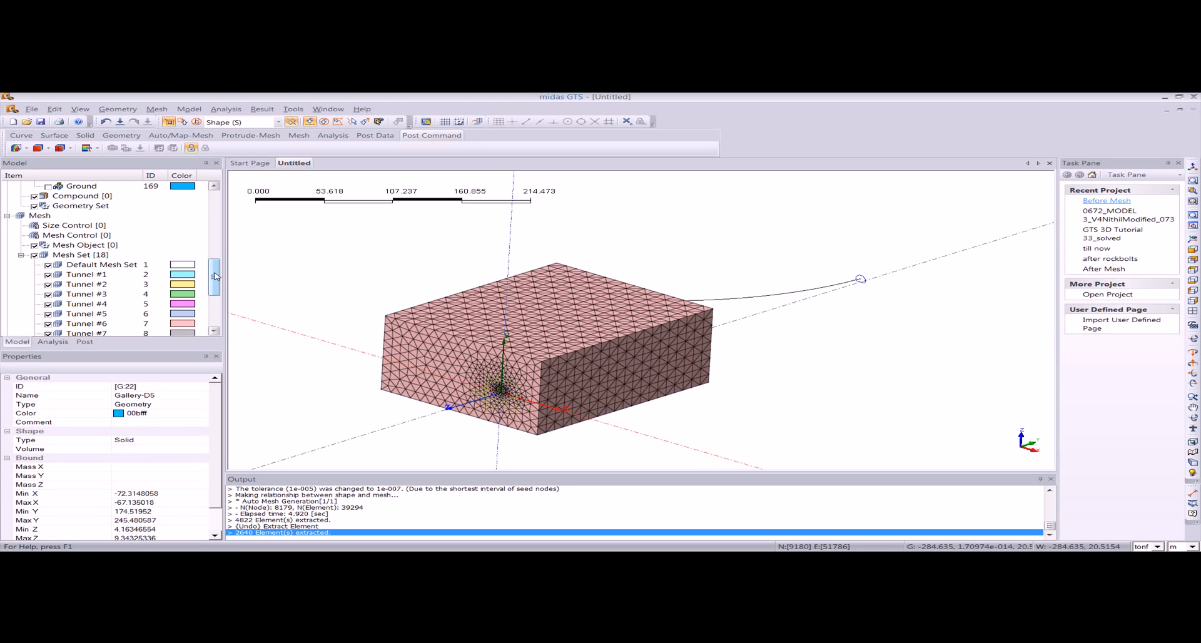
left_click_drag(215, 276, 215, 294)
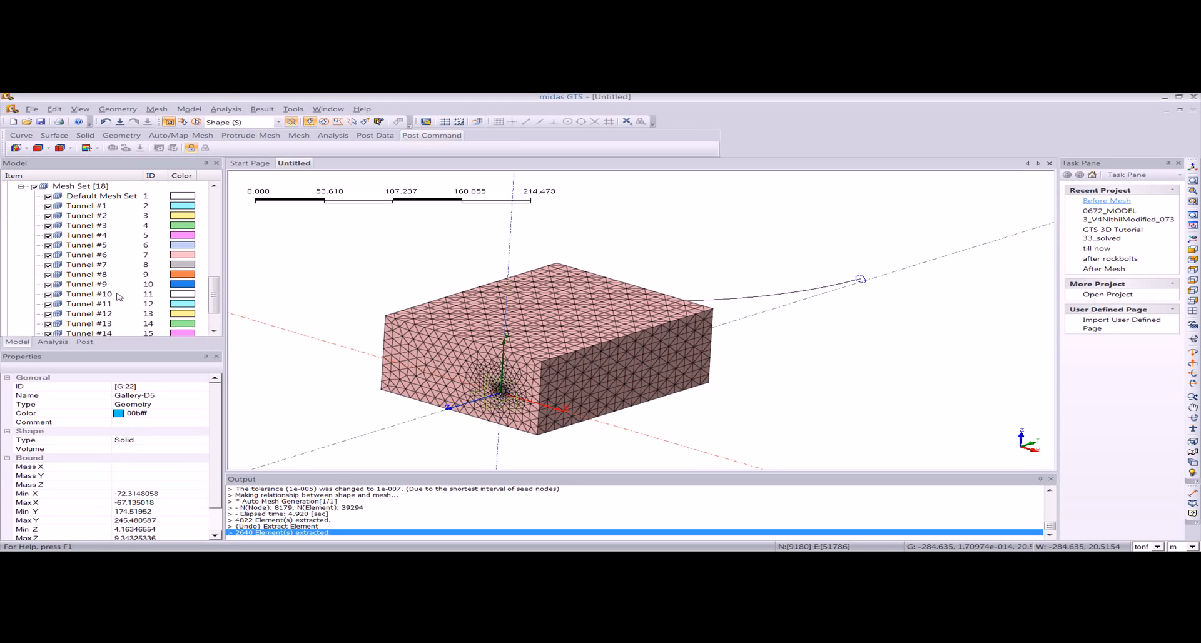
left_click(66, 341)
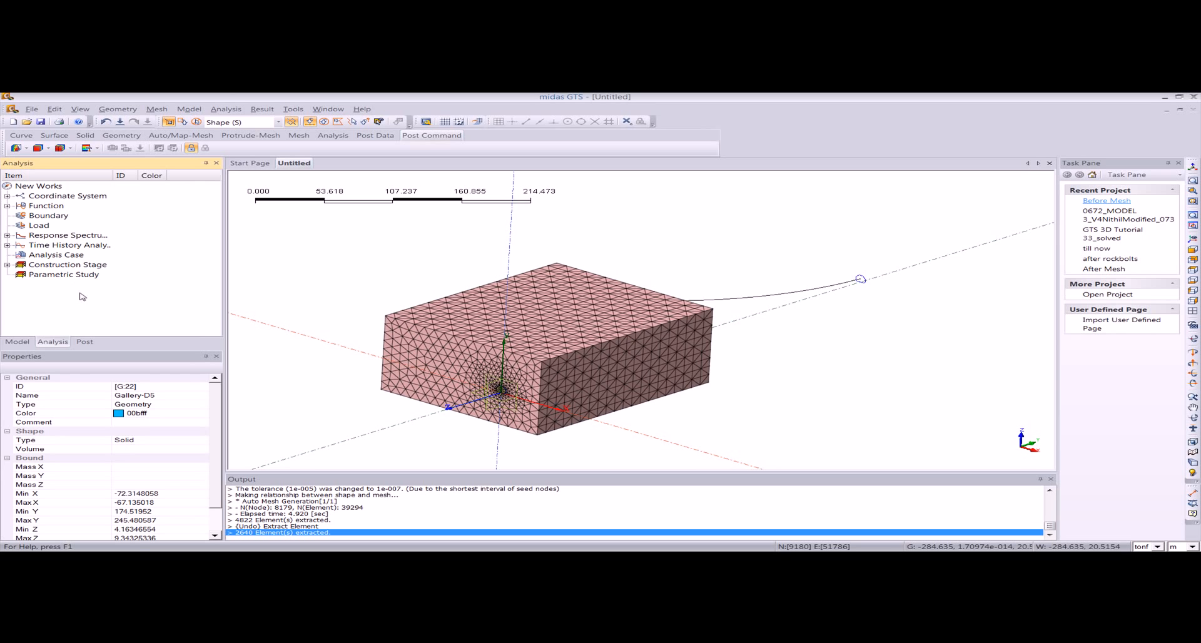
left_click(7, 265)
left_click(53, 274)
left_click(50, 295, "shift")
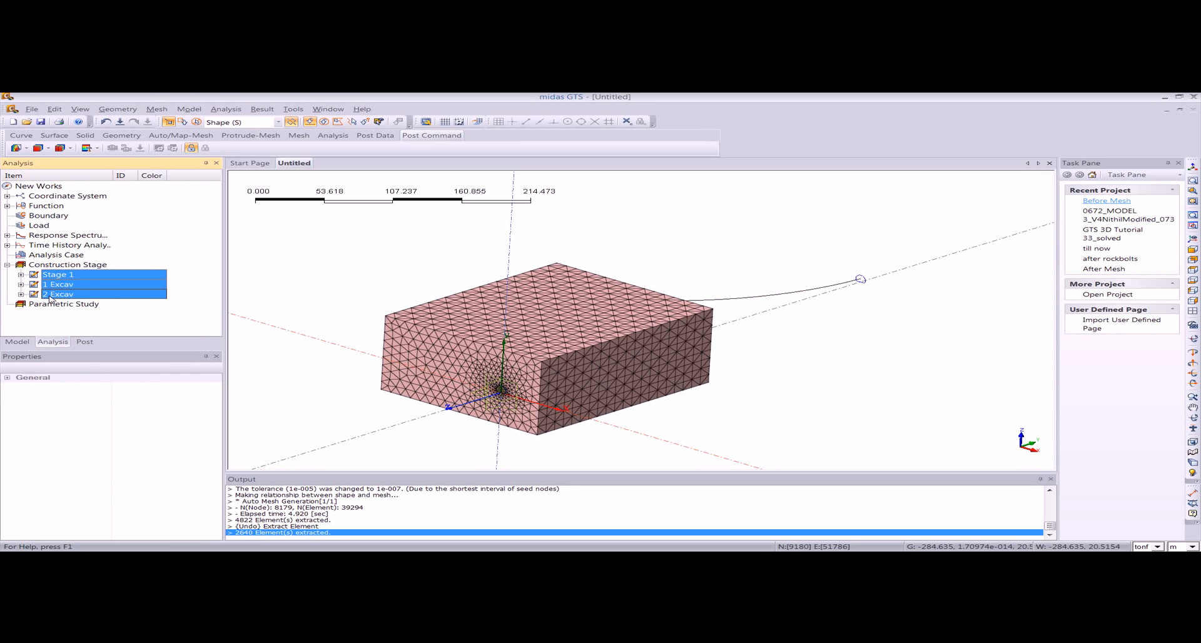
key("Delete")
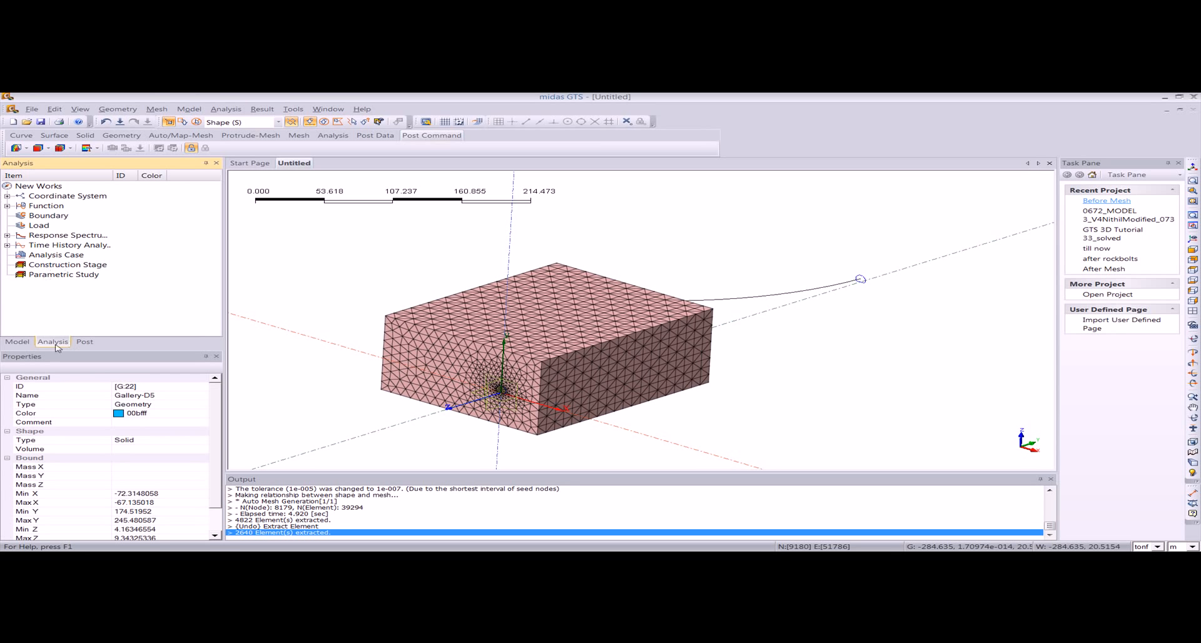
Start renaming mesh sets and select the 15 mesh sets Tunnel #1 through Tunnel #15
left_click(25, 341)
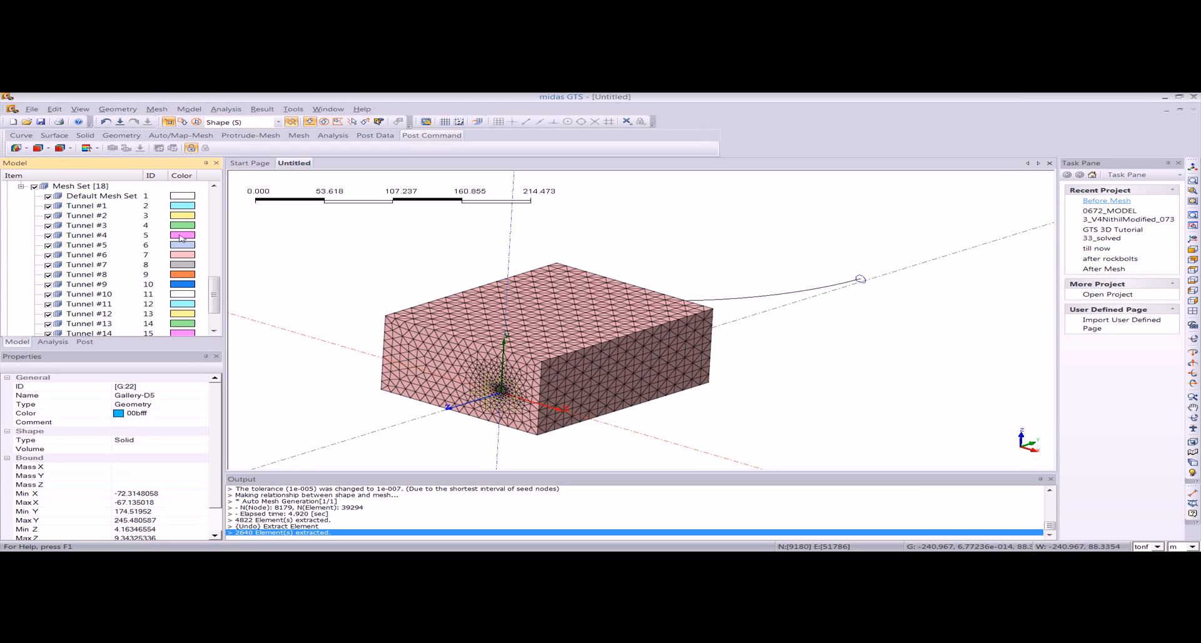
left_click(108, 206)
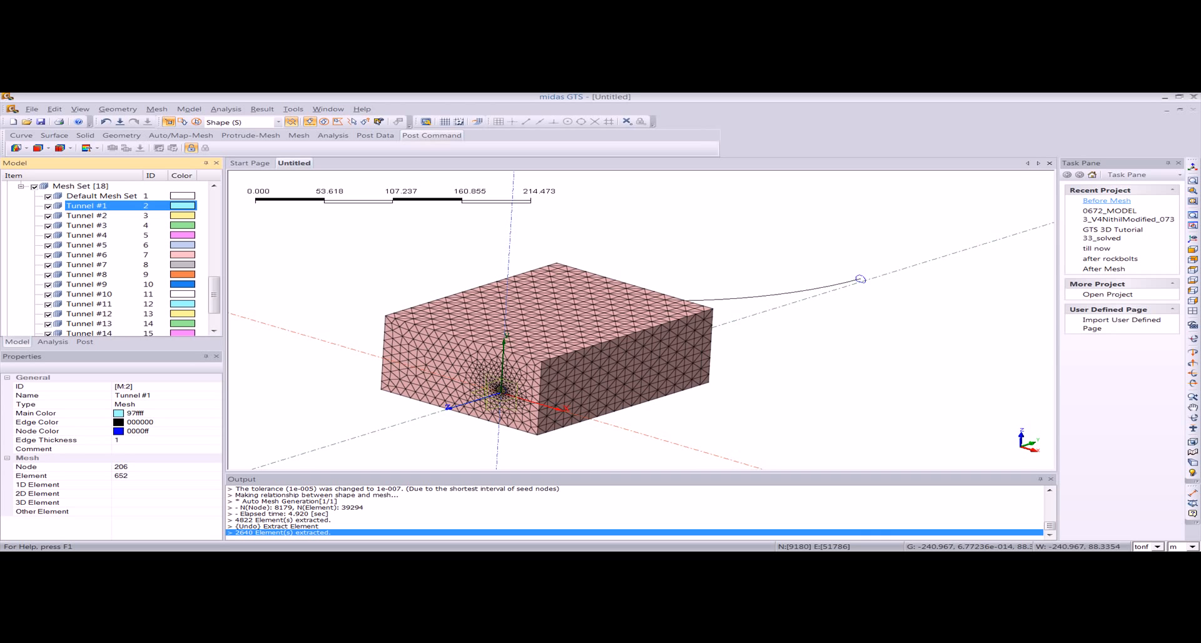
mouse_move(216, 295)
left_mouse_down()
mouse_move(217, 306)
mouse_move(217, 293)
left_mouse_up()
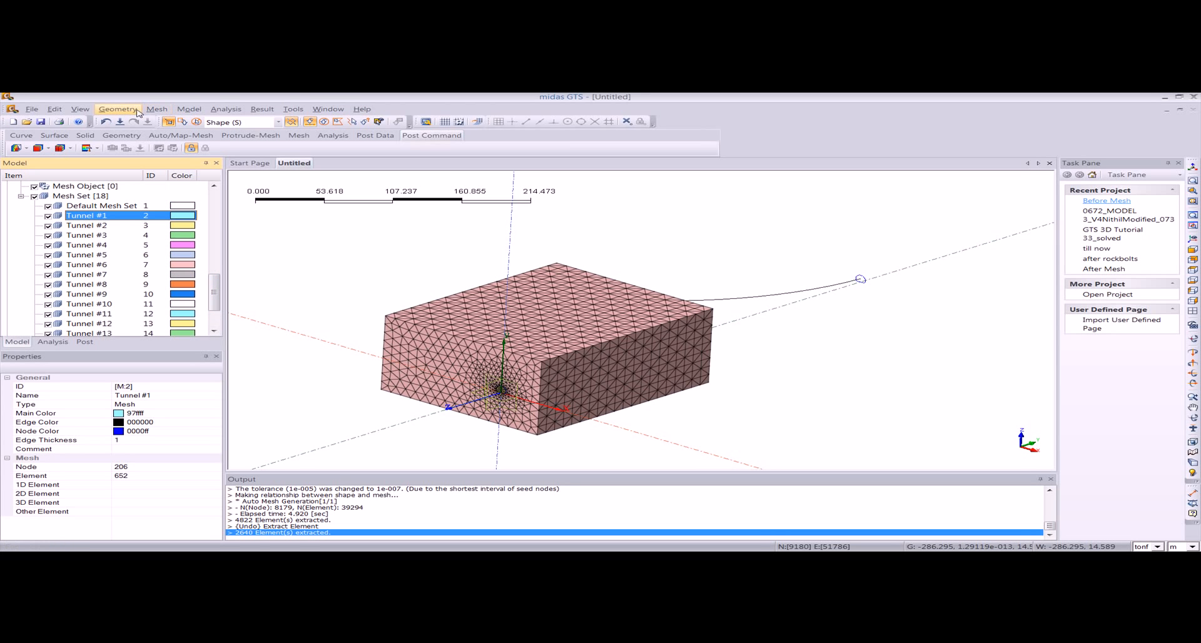
left_click(156, 109)
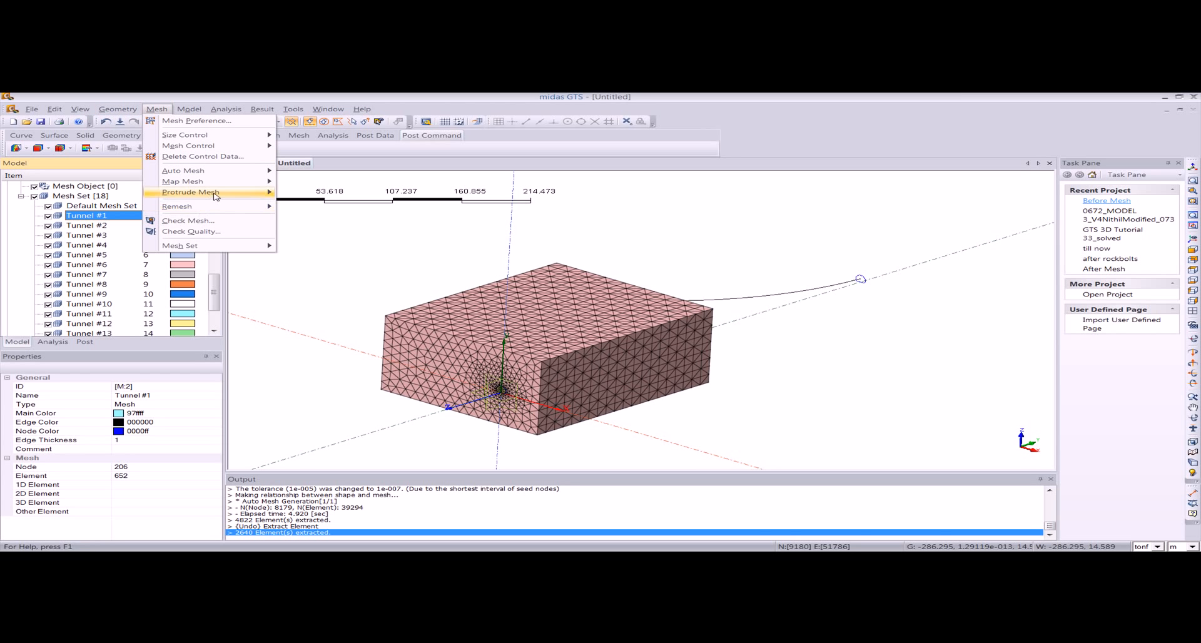
mouse_move(229, 246)
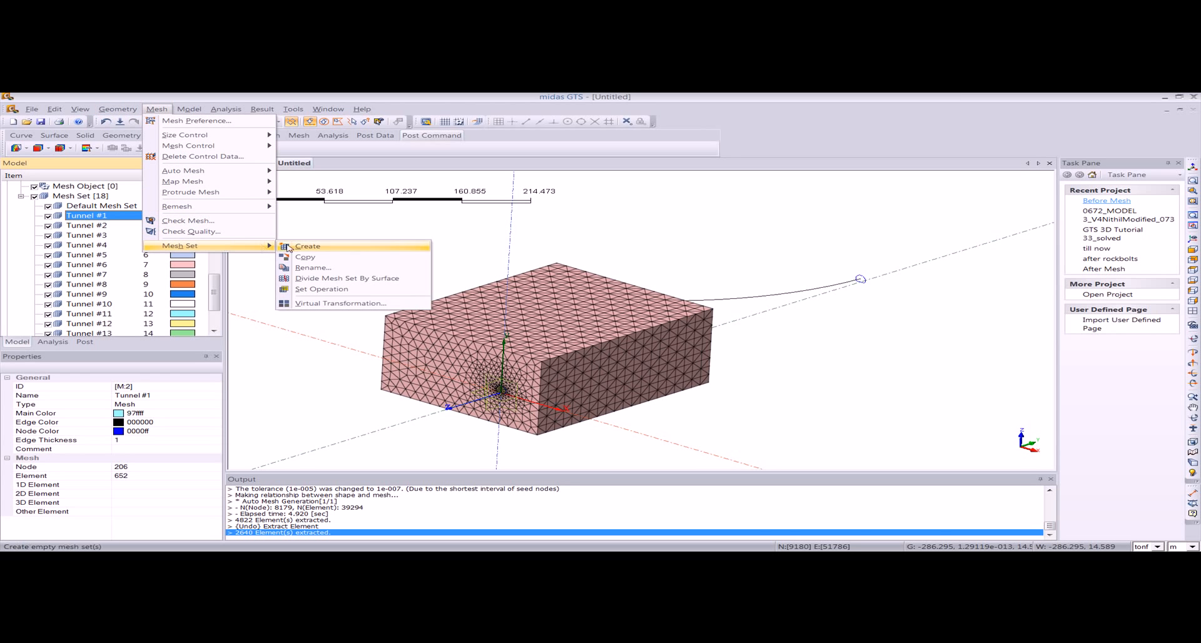
left_click(308, 268)
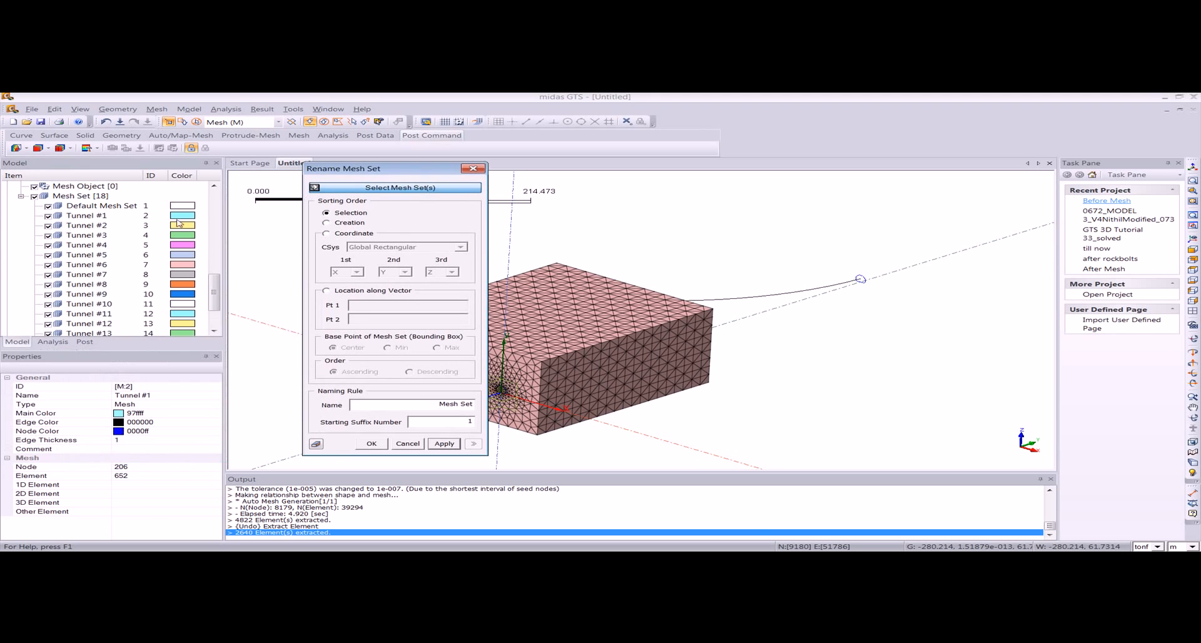
left_click(97, 216)
left_click_drag(210, 283, 210, 296)
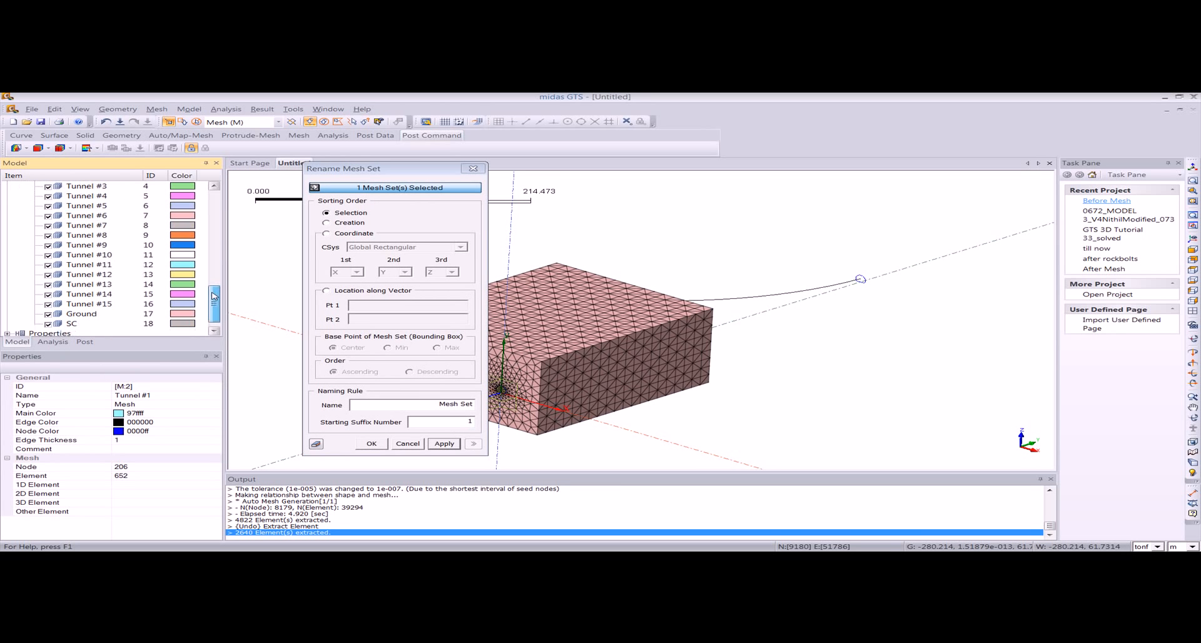
left_click(93, 307, "shift")
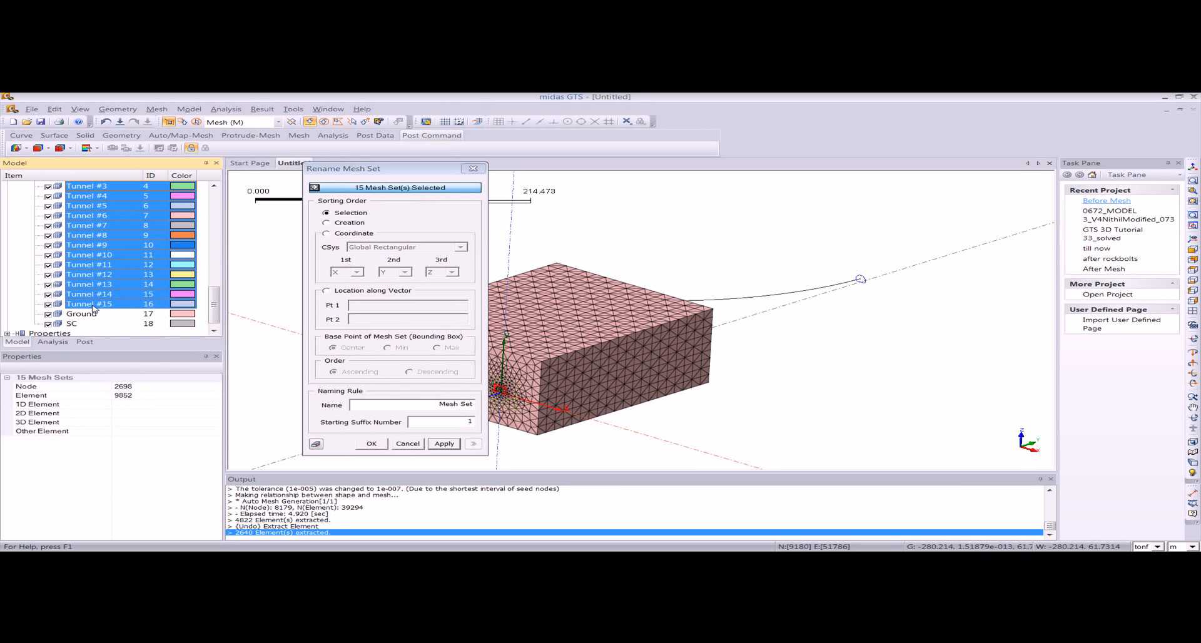
left_click_drag(403, 184, 302, 188)
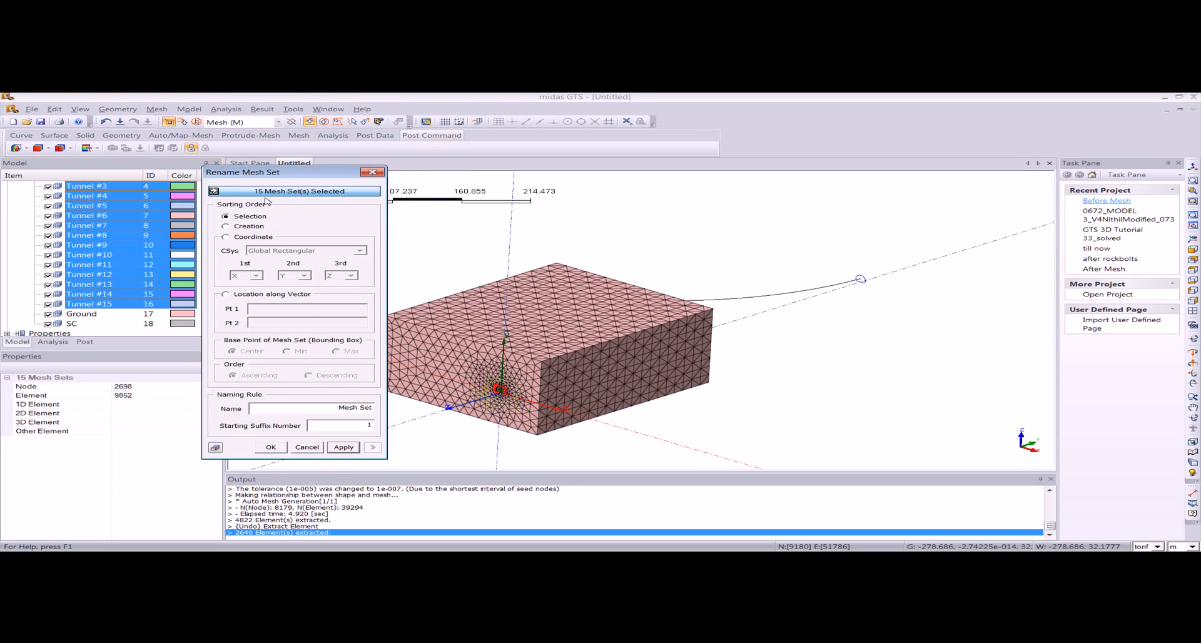
Rename the selected mesh sets with the prefix Tunnel, numbered from 1 and sorted by coordinate with Y first in ascending order
left_click_drag(336, 407, 403, 408)
type("tUNNEL")
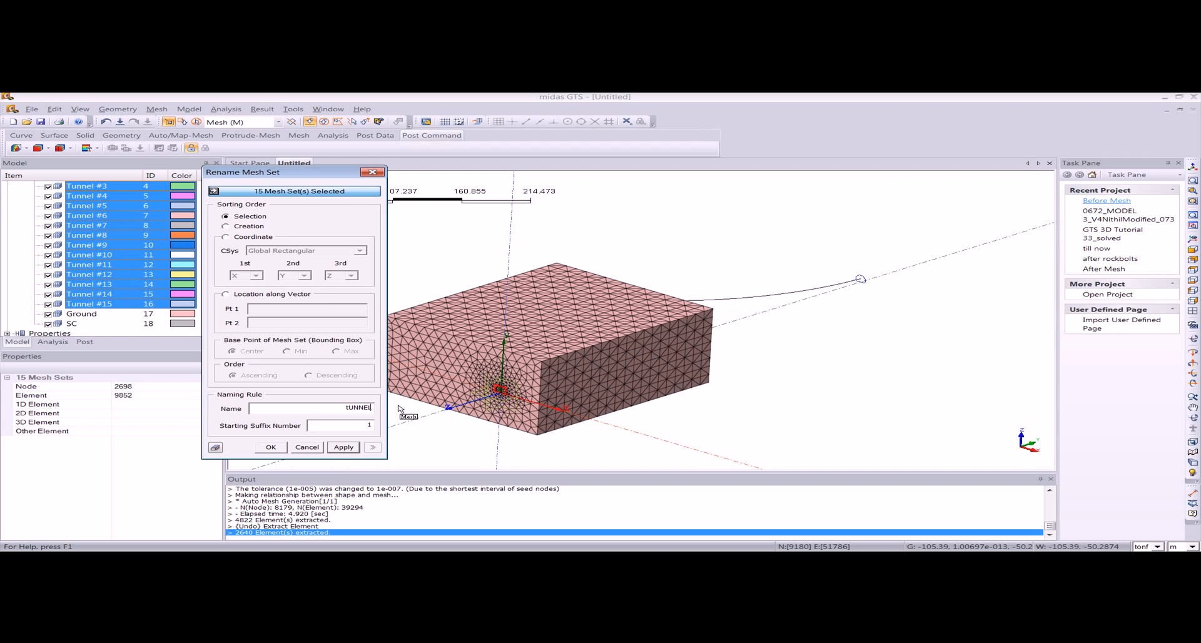
type("Tunnel")
left_click(259, 237)
left_click(248, 275)
left_click(241, 292)
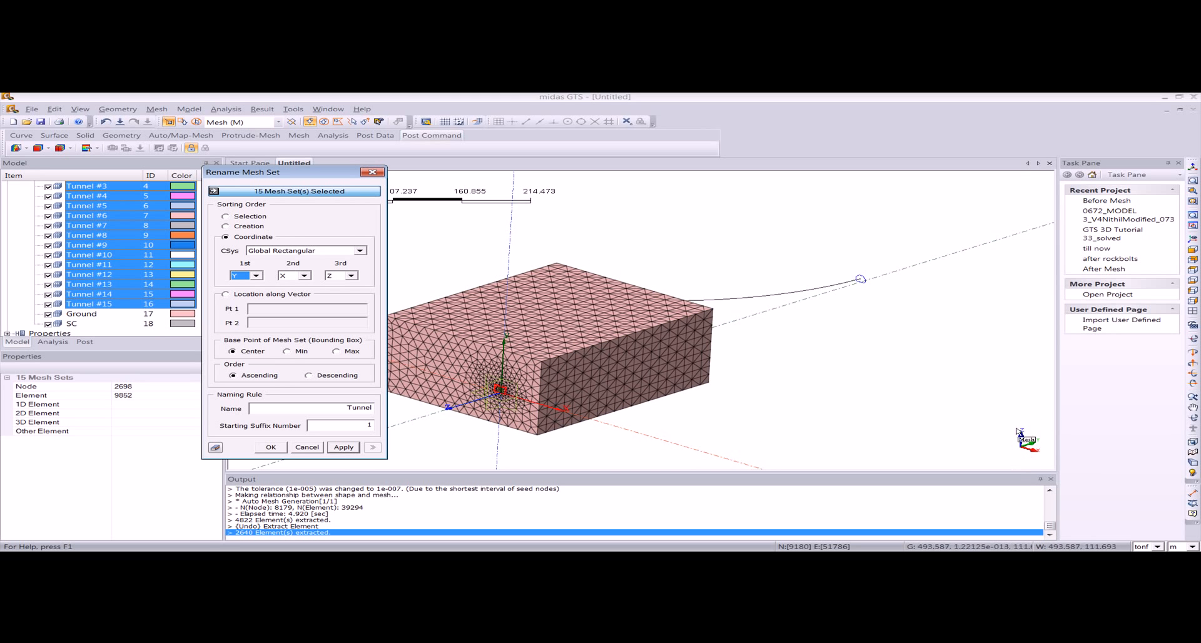
left_click(275, 448)
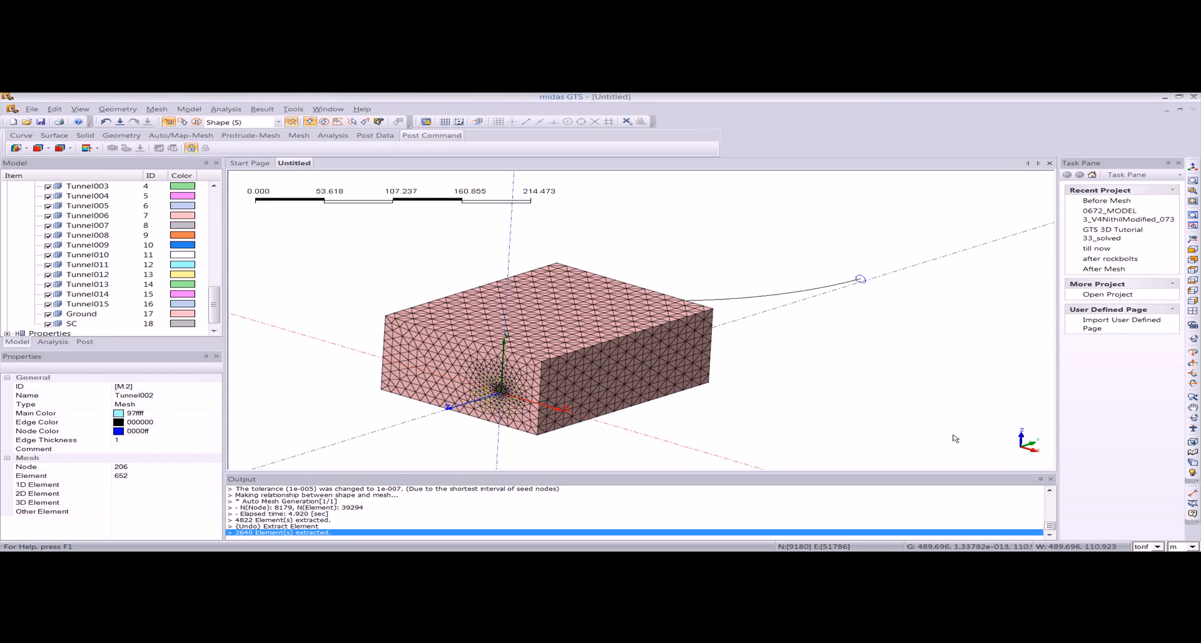
Check the tunnel numbering order by hiding all mesh sets, displaying Tunnel001 to Tunnel005 one by one, and showing everything again
left_click_drag(213, 303, 212, 281)
left_click(35, 207)
left_click(48, 236)
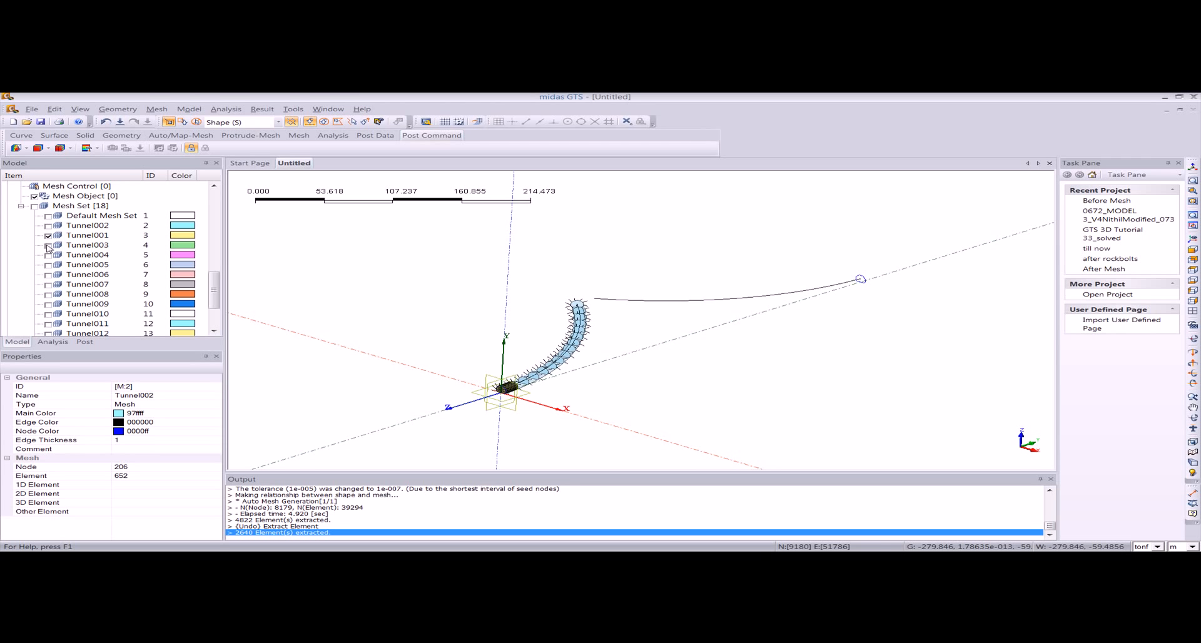
left_click(48, 226)
left_click(48, 246)
left_click(48, 255)
left_click(48, 265)
left_click(42, 208)
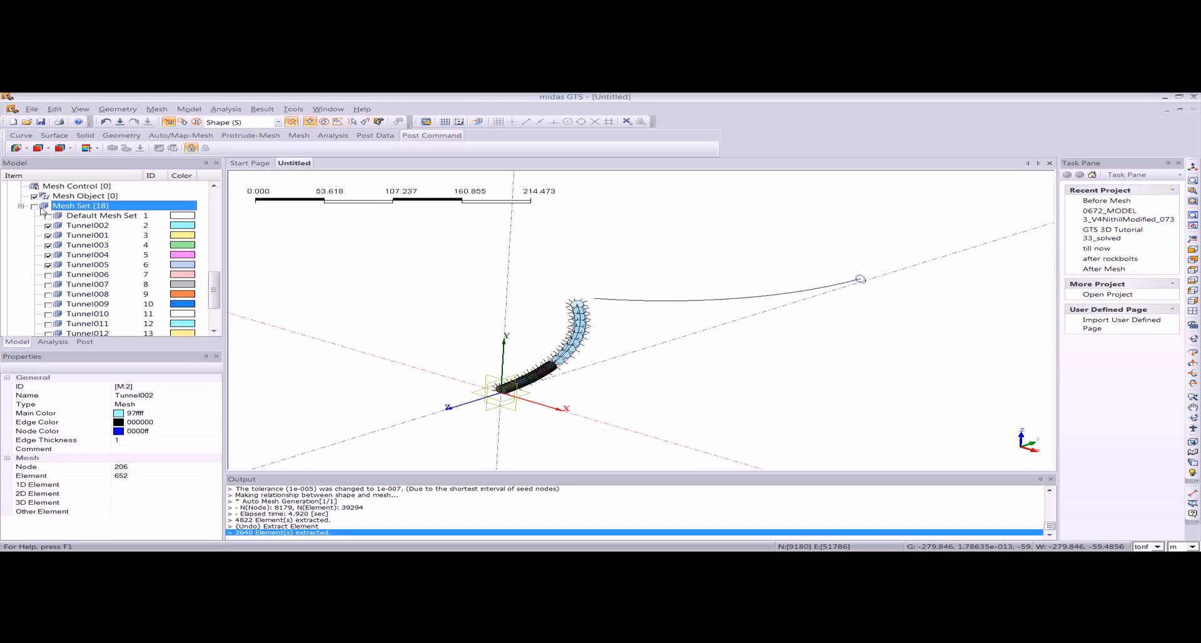
left_click(34, 207)
Open the Stage Definition Wizard and assign the Ground and Tunnel mesh sets to the initial stage
left_click(189, 108)
mouse_move(294, 245)
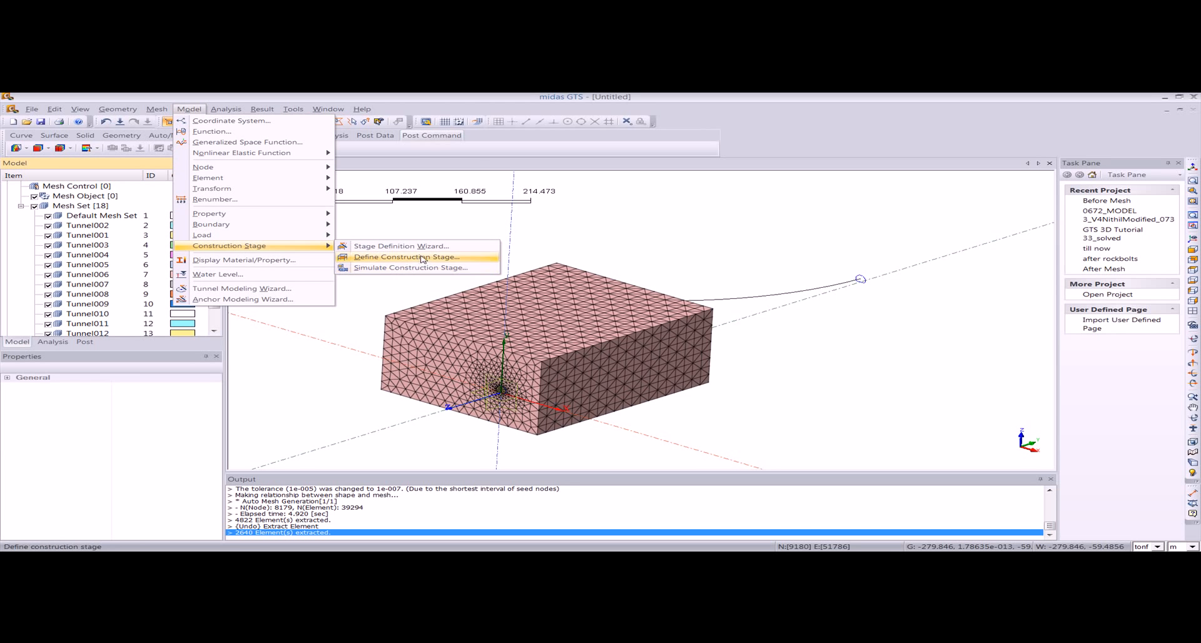
left_click(400, 246)
left_click_drag(171, 108, 213, 112)
left_click(95, 149)
left_click_drag(100, 153, 176, 321)
left_click_drag(94, 165, 175, 331)
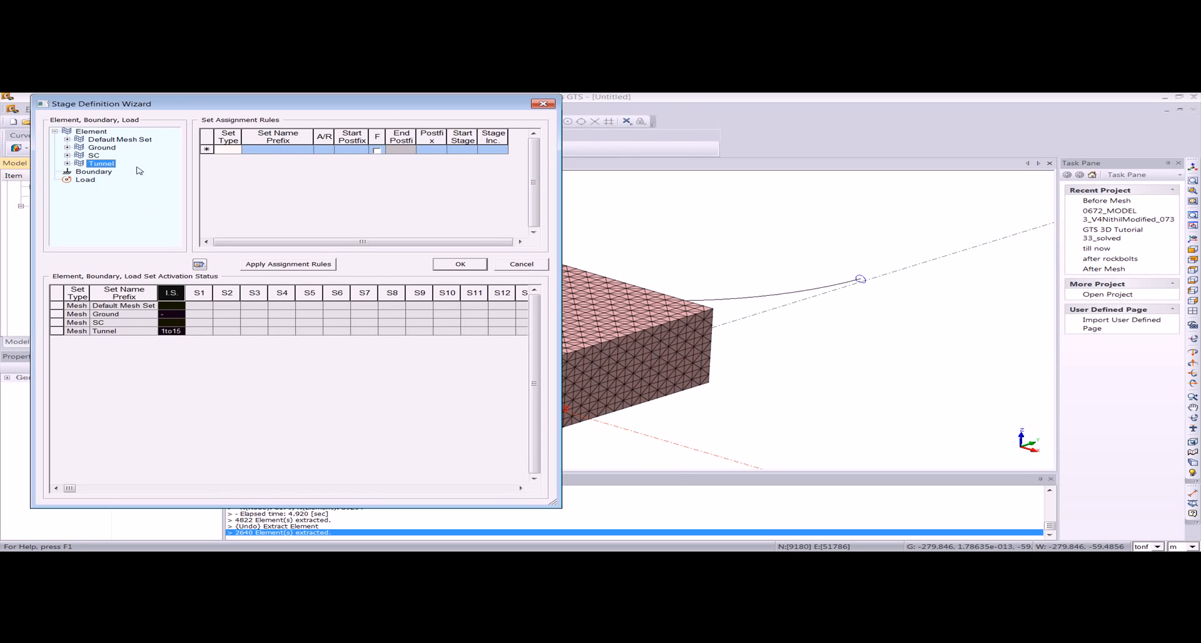
Add a set assignment rule of type Mesh for the Tunnel name prefix
left_click_drag(193, 105, 310, 106)
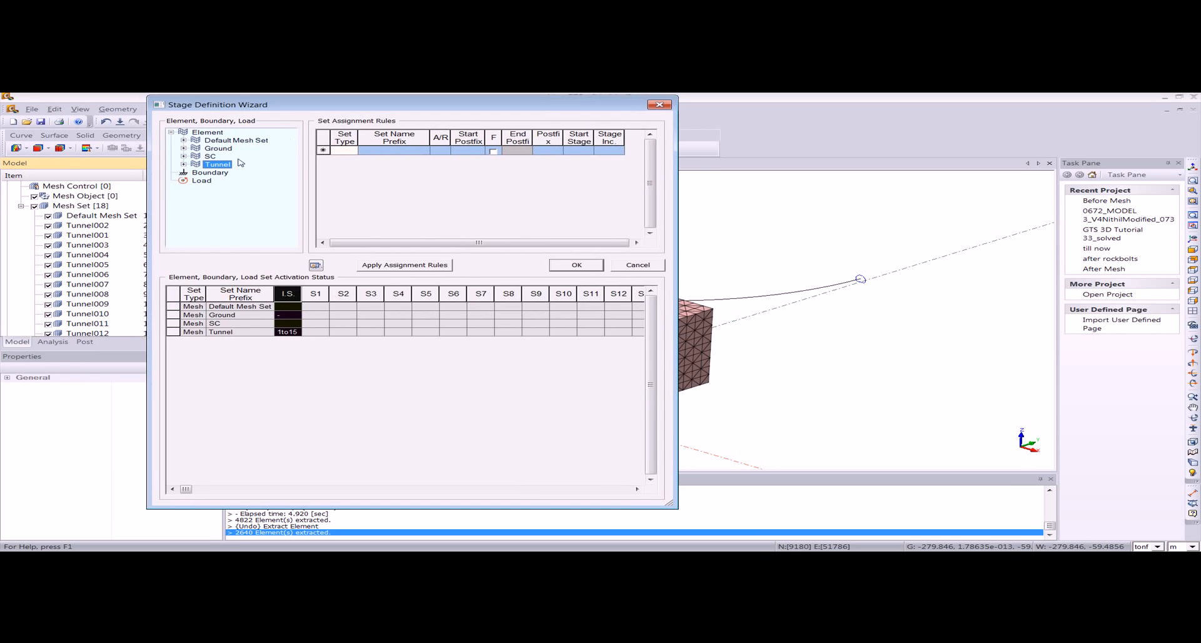
left_click(352, 152)
left_click(354, 151)
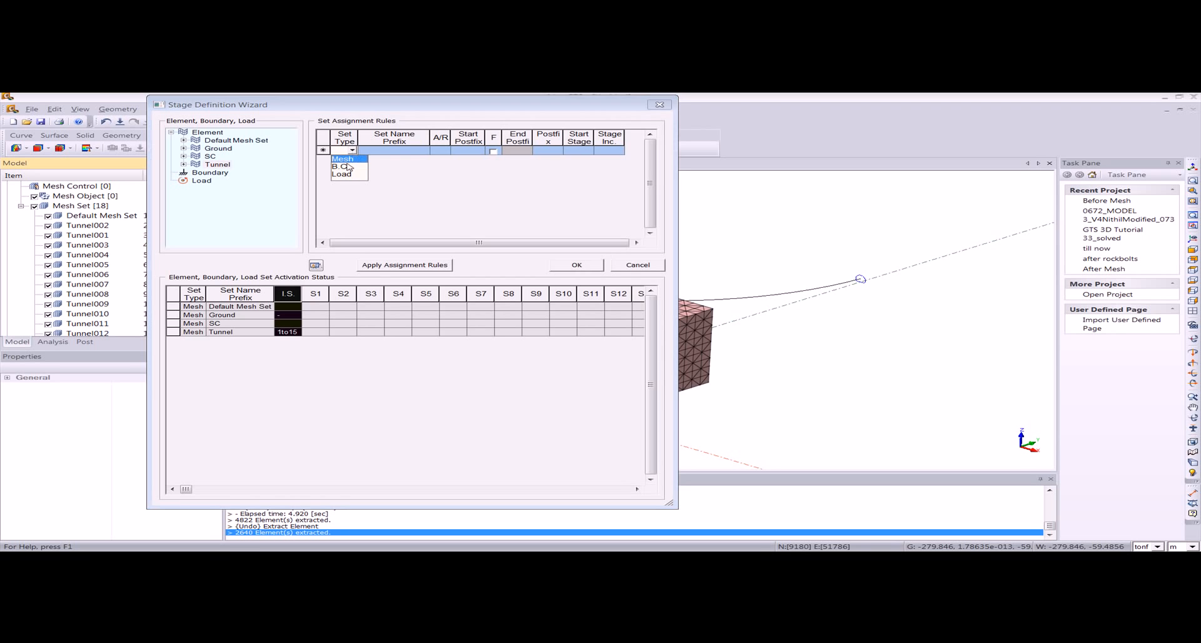
left_click(349, 159)
left_click(425, 151)
left_click(383, 181)
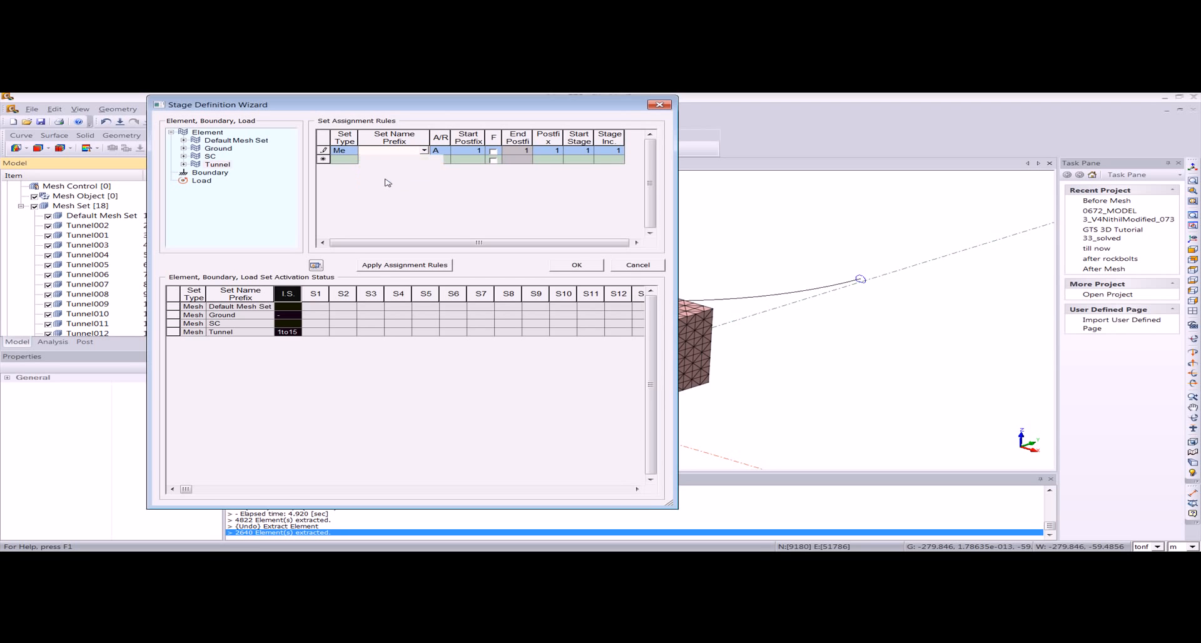
left_click(537, 154)
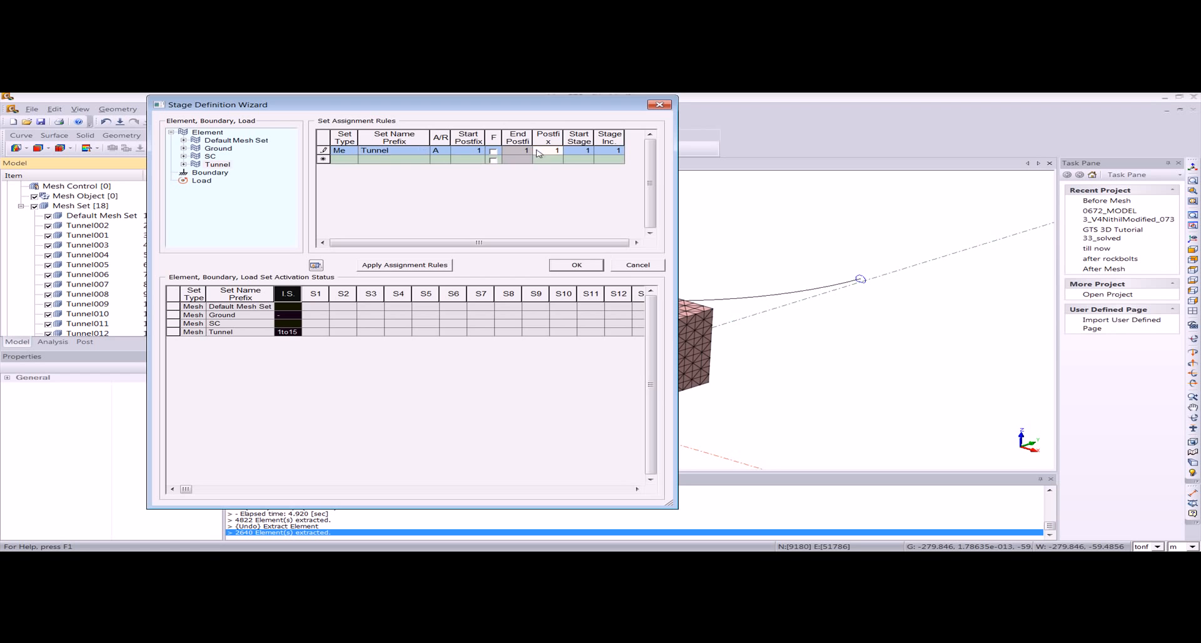
Set the Tunnel rule to R (remove), apply the assignment rules and accept the stage definition
left_click(416, 148)
left_click(446, 150)
left_click(435, 169)
left_click(436, 160)
left_click(435, 267)
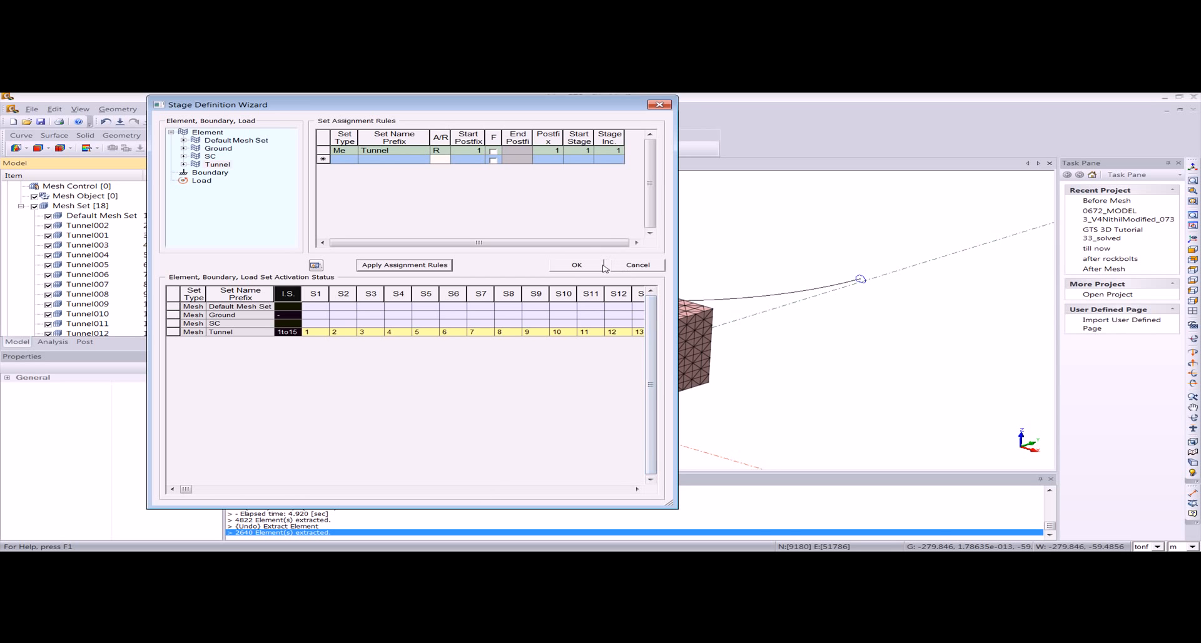
left_click(580, 267)
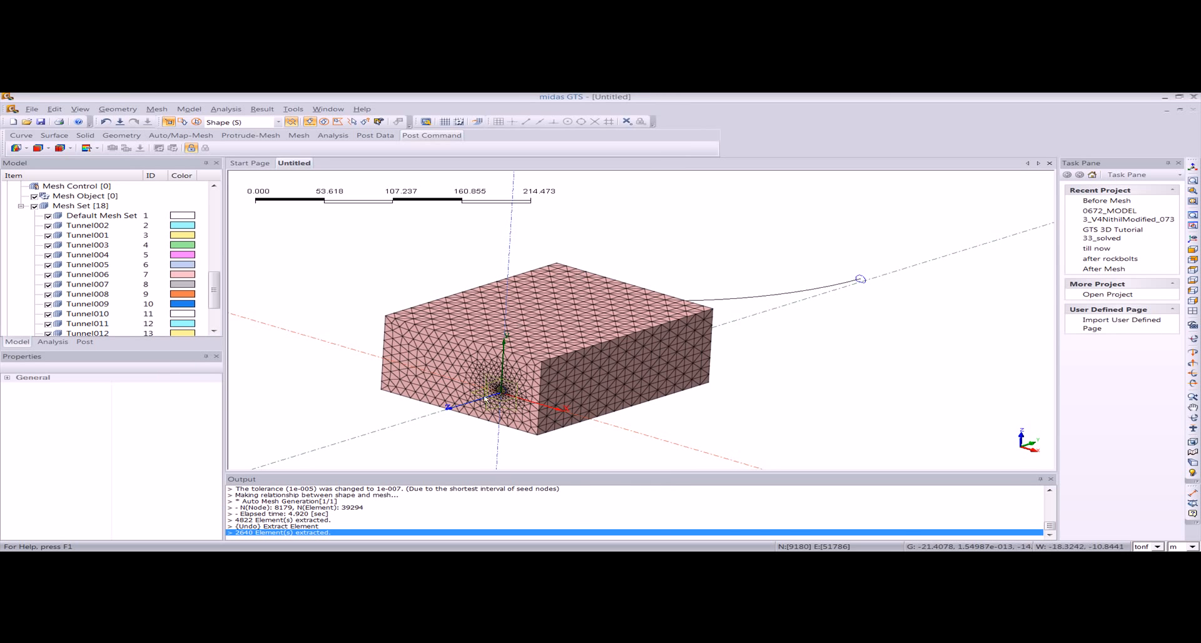
Simulate the first construction stages, examine the tunnel opening in the ground block and close the simulation
left_click(189, 109)
mouse_move(269, 246)
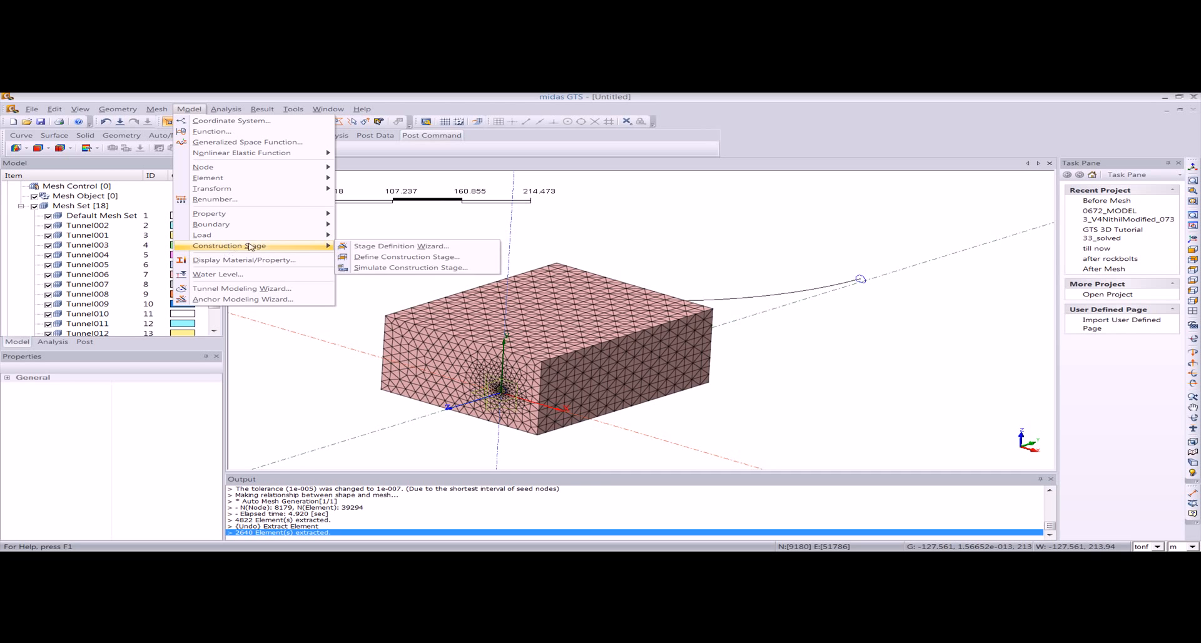
left_click(388, 267)
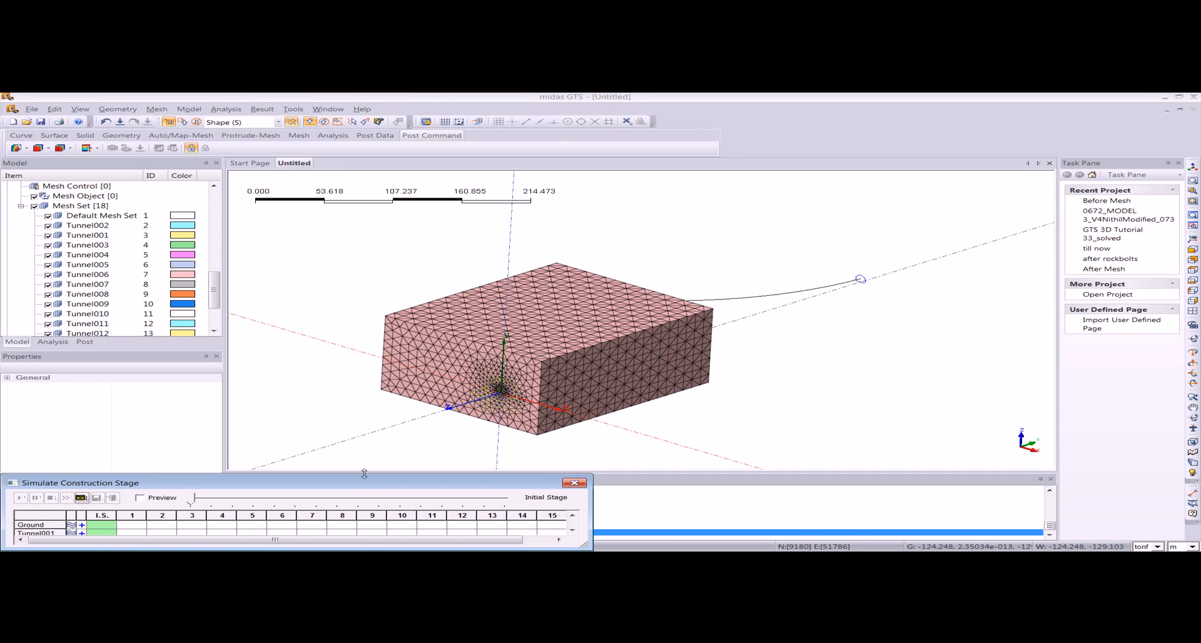
scroll(363, 477, "down", 1)
middle_click_drag(490, 429, 507, 359)
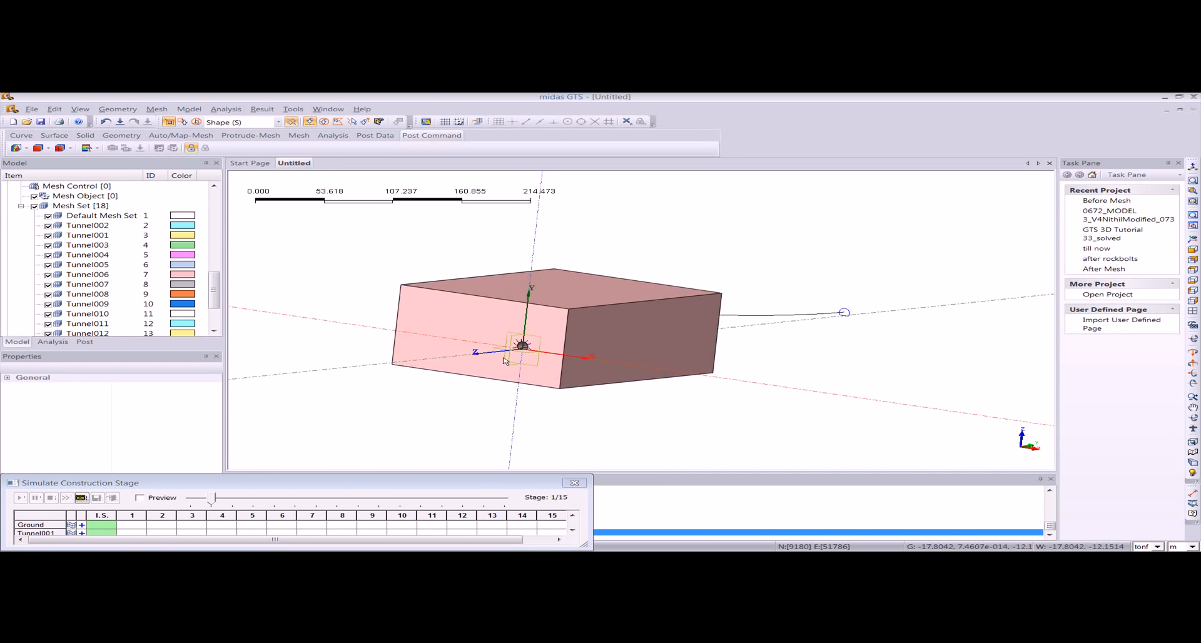
scroll(514, 347, "up", 6)
scroll(530, 336, "up", 1)
left_click(248, 479)
scroll(249, 479, "down", 1)
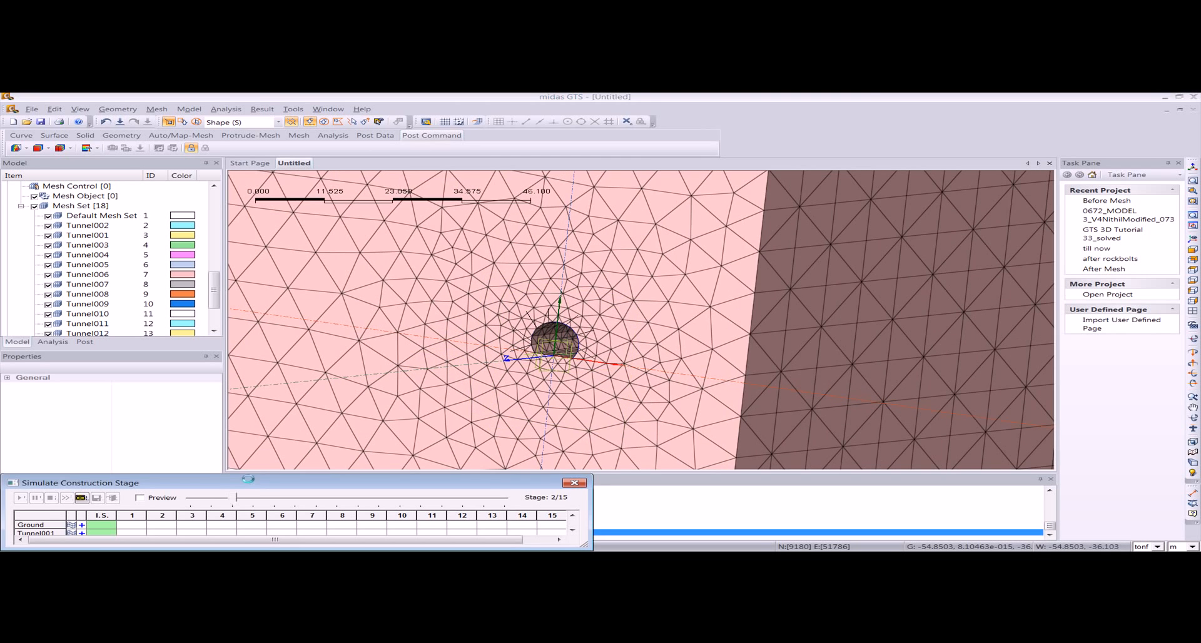
middle_click_drag(492, 388, 430, 381)
scroll(429, 381, "down", 1)
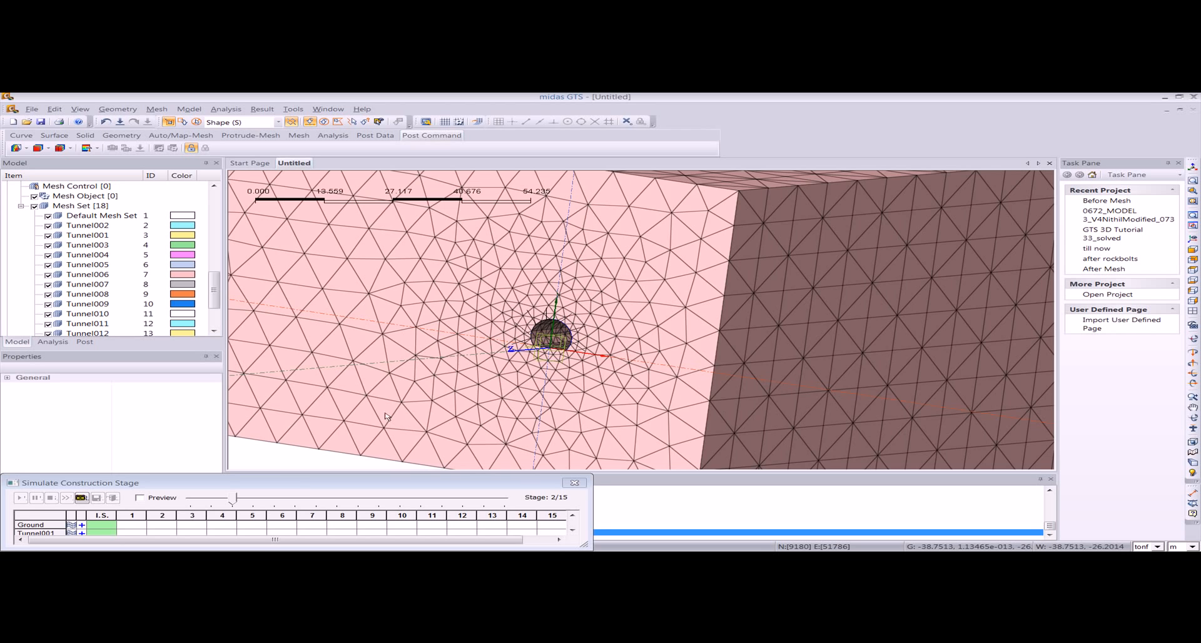
scroll(282, 487, "up", 1)
left_click(280, 484)
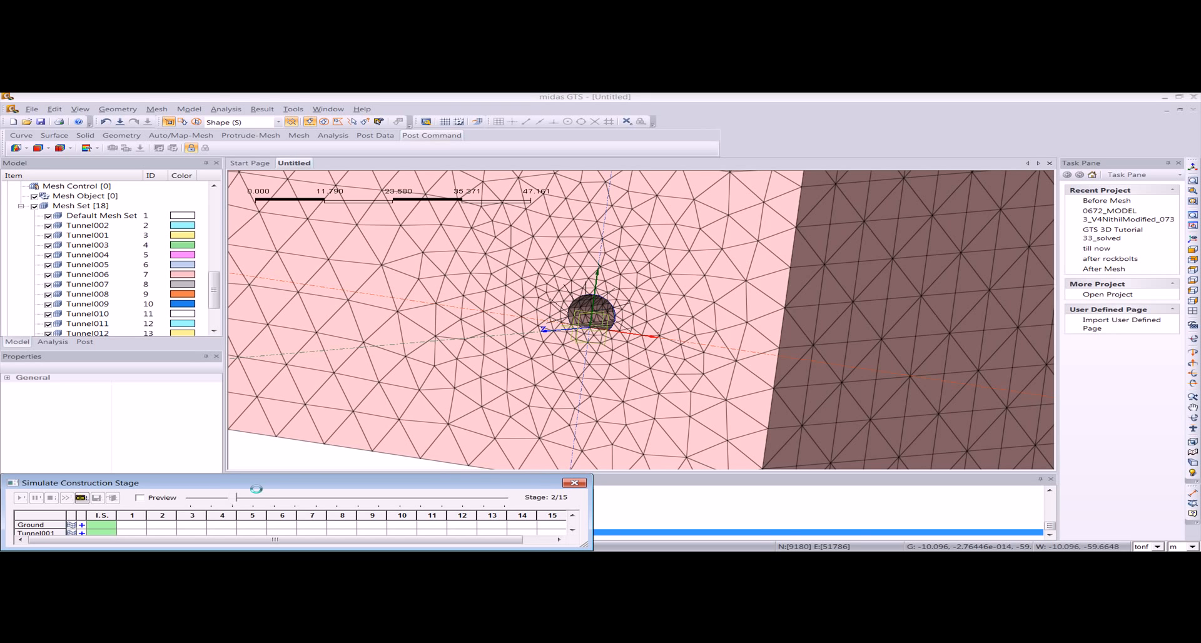
left_click(574, 482)
Hide the Ground and SC mesh sets so only the tunnel segments and bolts are displayed
left_click(35, 207)
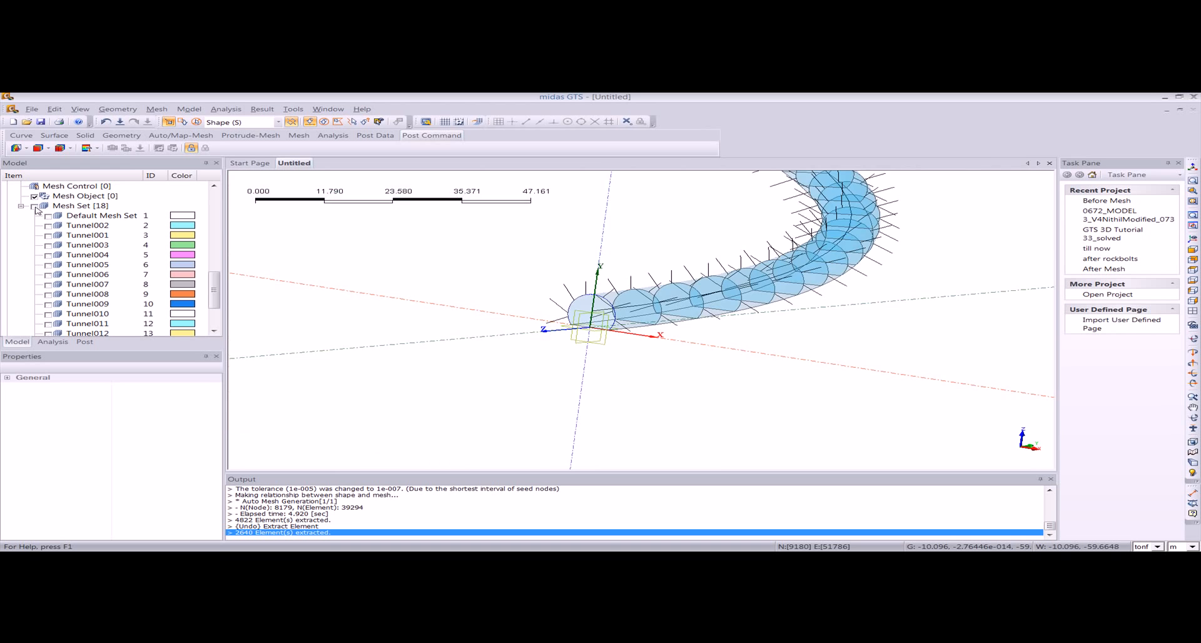
left_click(35, 206)
scroll(58, 304, "down", 3)
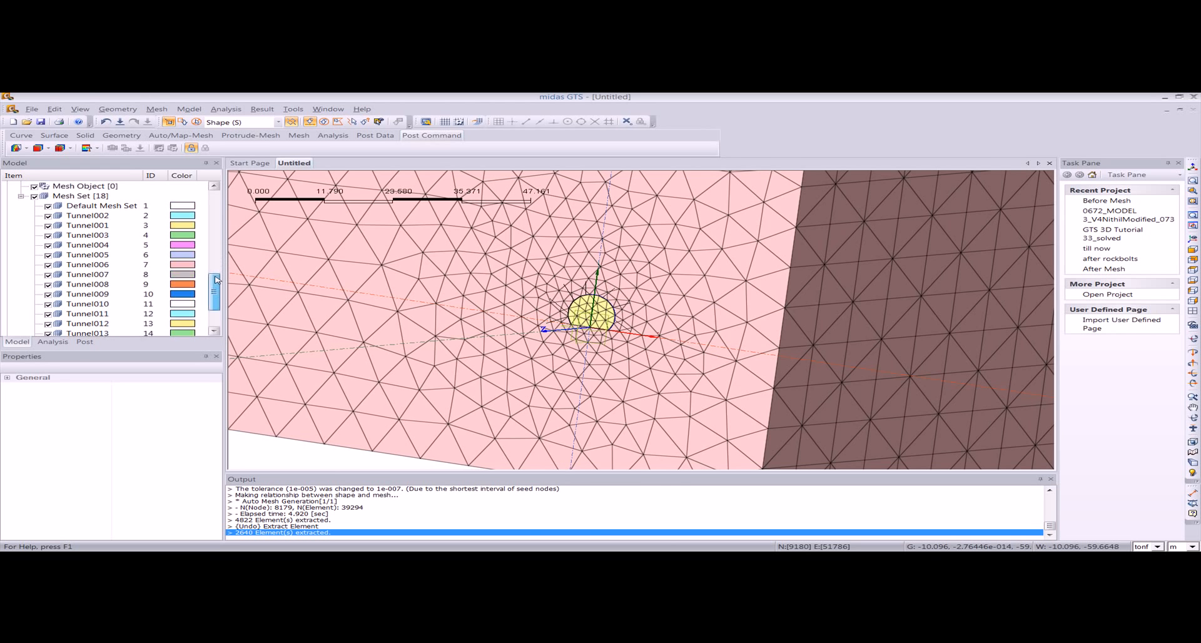
left_click(48, 304)
left_click(48, 314)
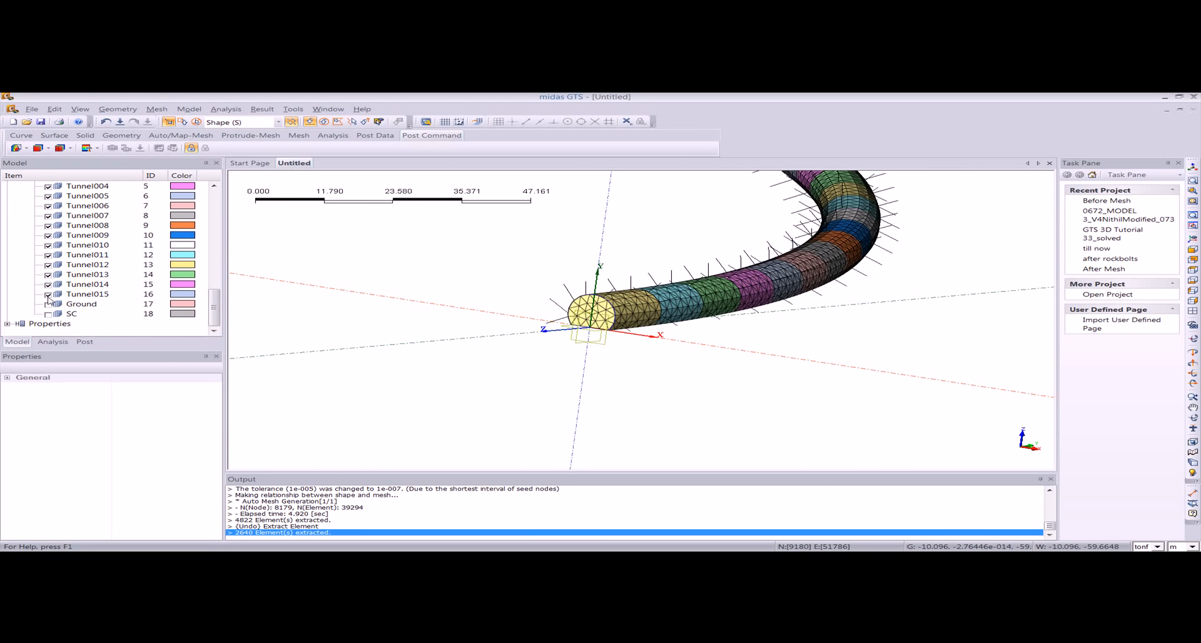
Simulate the construction stages on the exposed tunnel, examine the segment-by-segment excavation and close the simulation
middle_click_drag(672, 291, 615, 369)
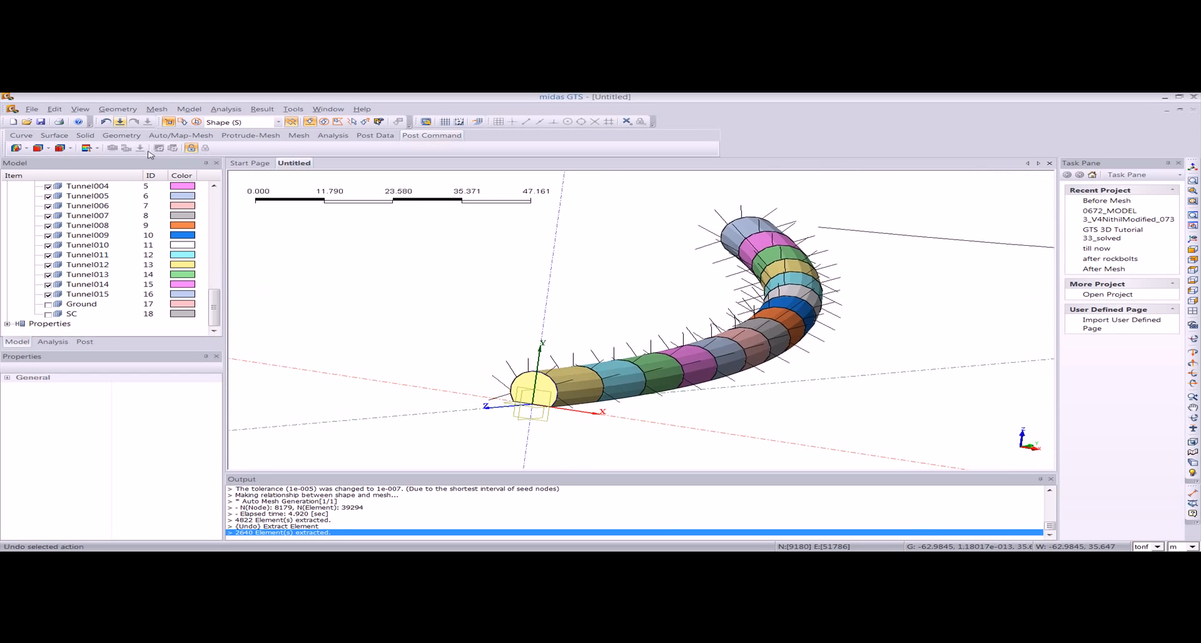
left_click(189, 109)
mouse_move(250, 246)
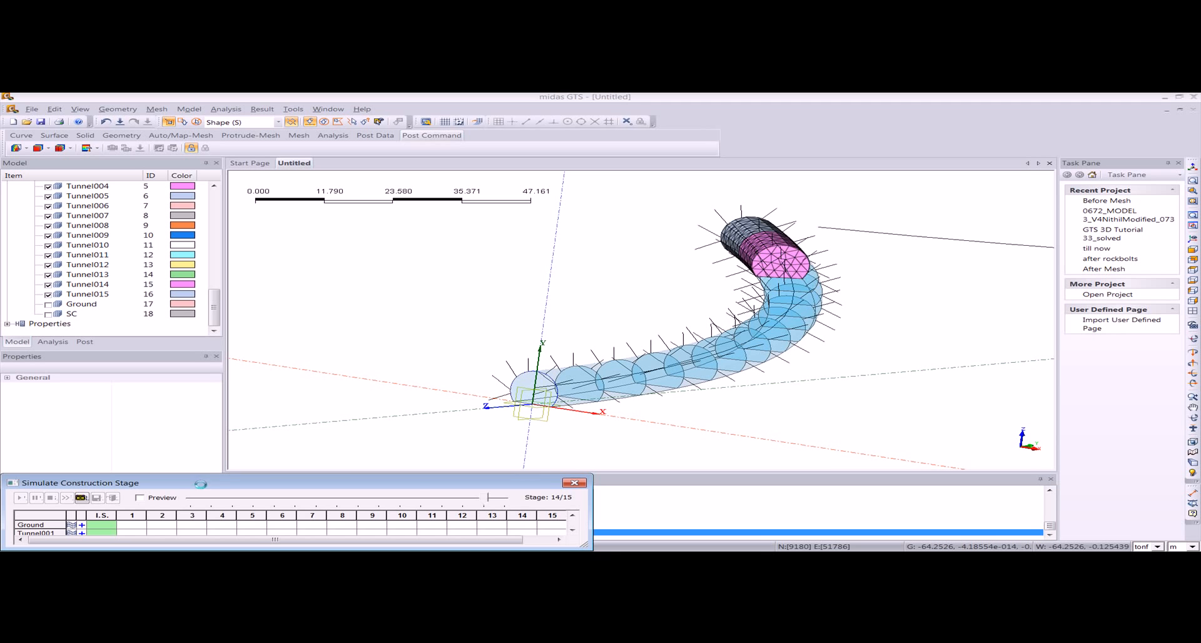
left_click(574, 483)
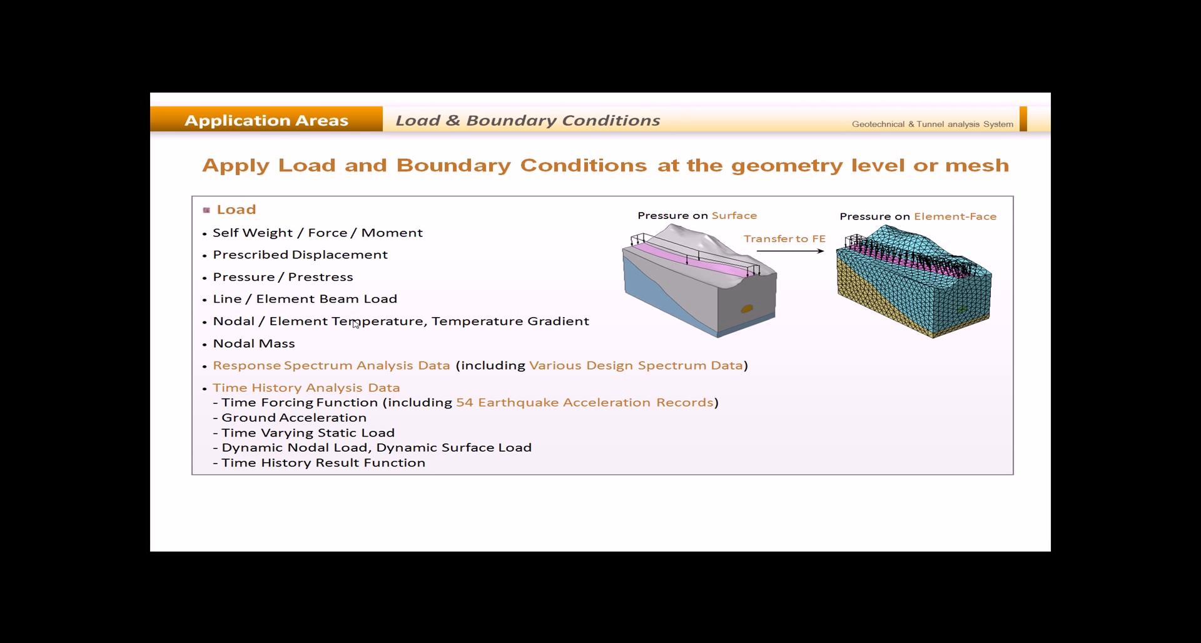
left_click(408, 380)
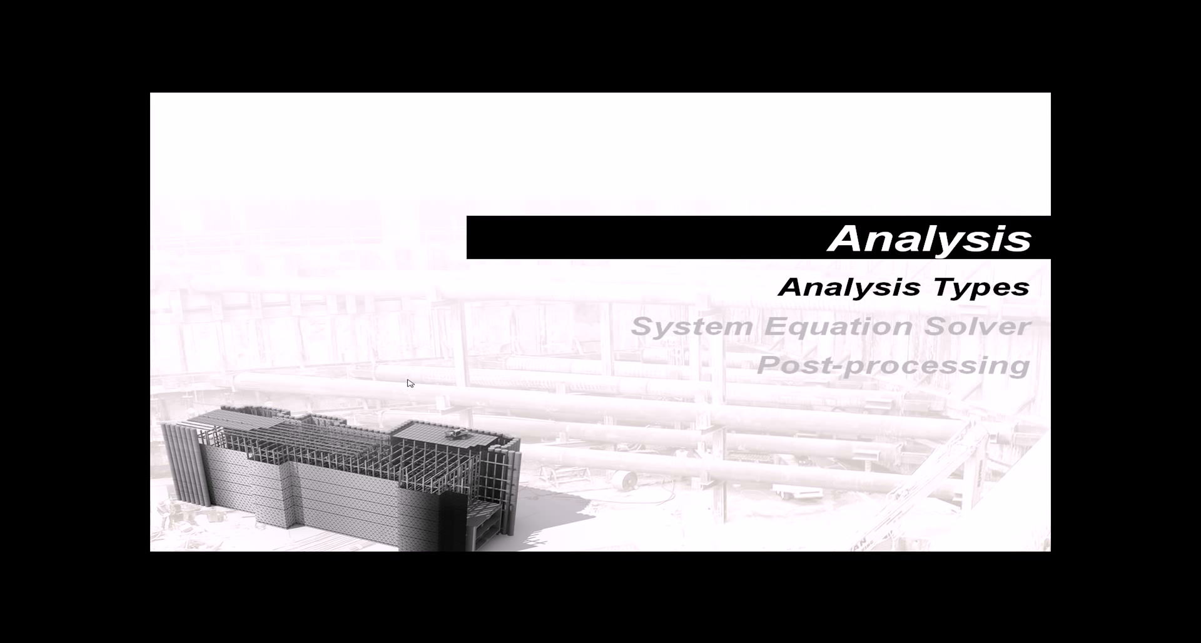
left_click(410, 383)
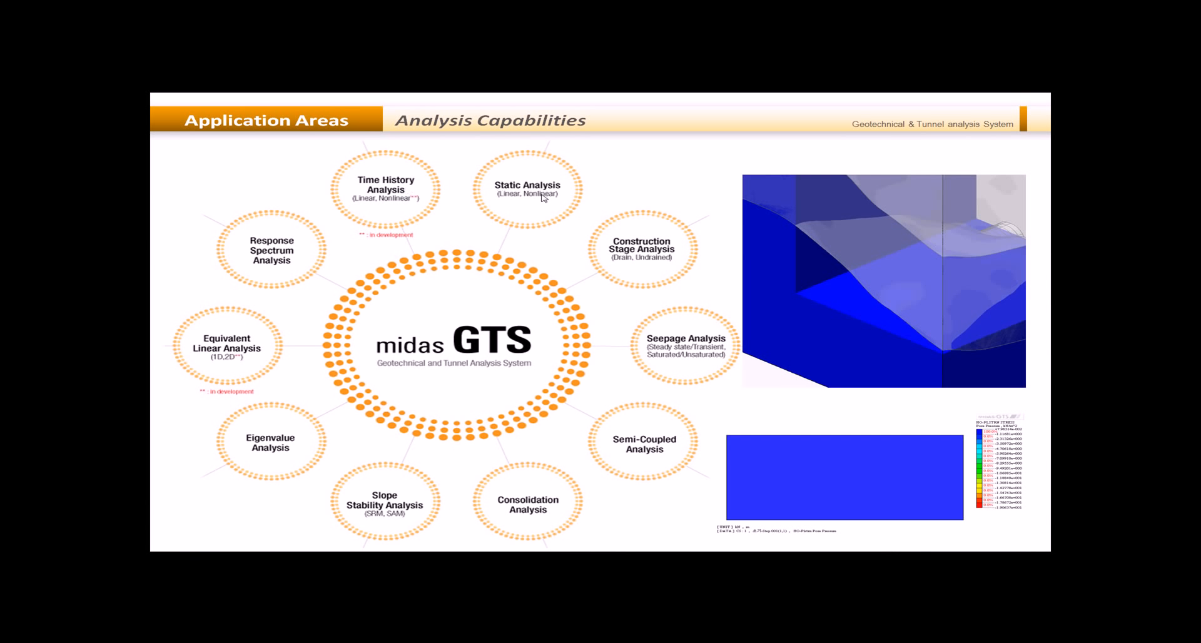